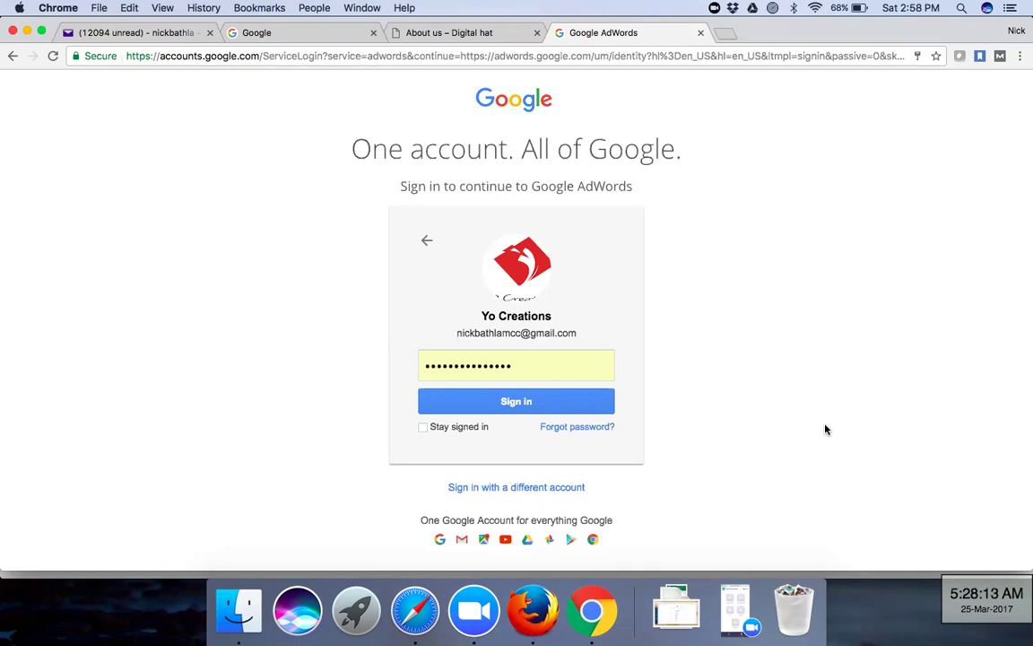
Step: Sign in to the AdWords manager account, then search by the client's name and open the client account dated Feb 18th 2017
click(551, 404)
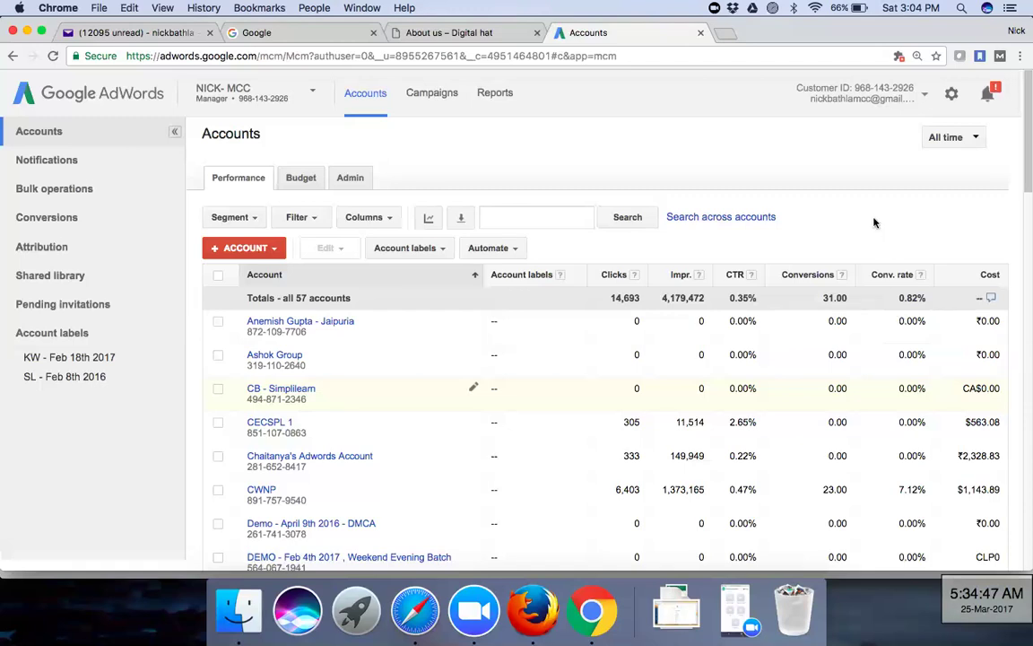
click(499, 218)
text(Gou)
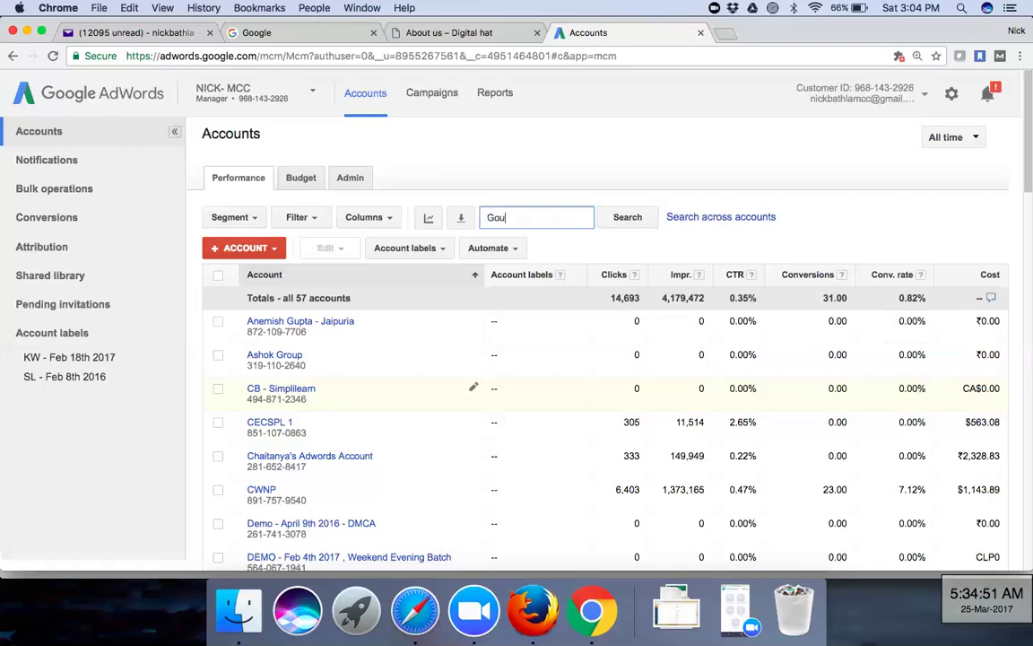
text(resh)
key(Return)
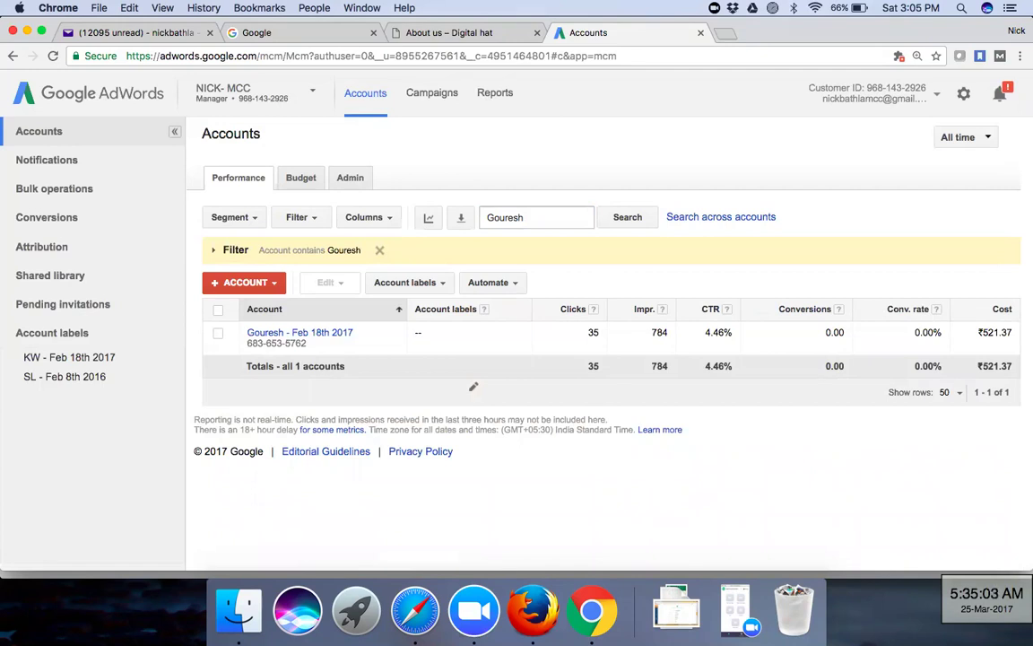
click(313, 333)
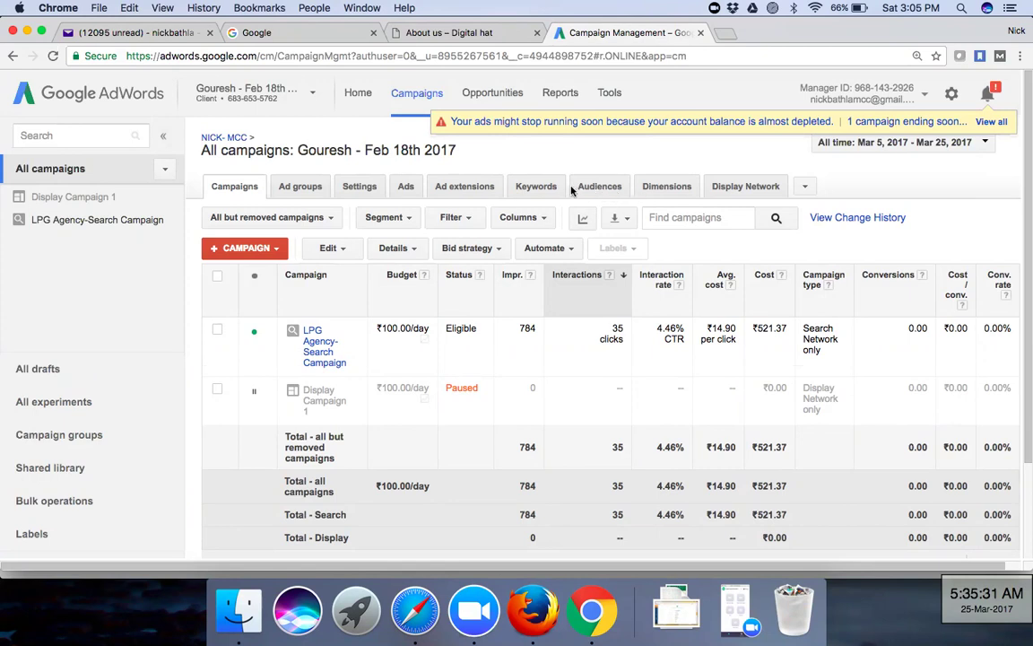
Step: Review the Display Network summary, display keywords and placements for all campaigns
click(734, 192)
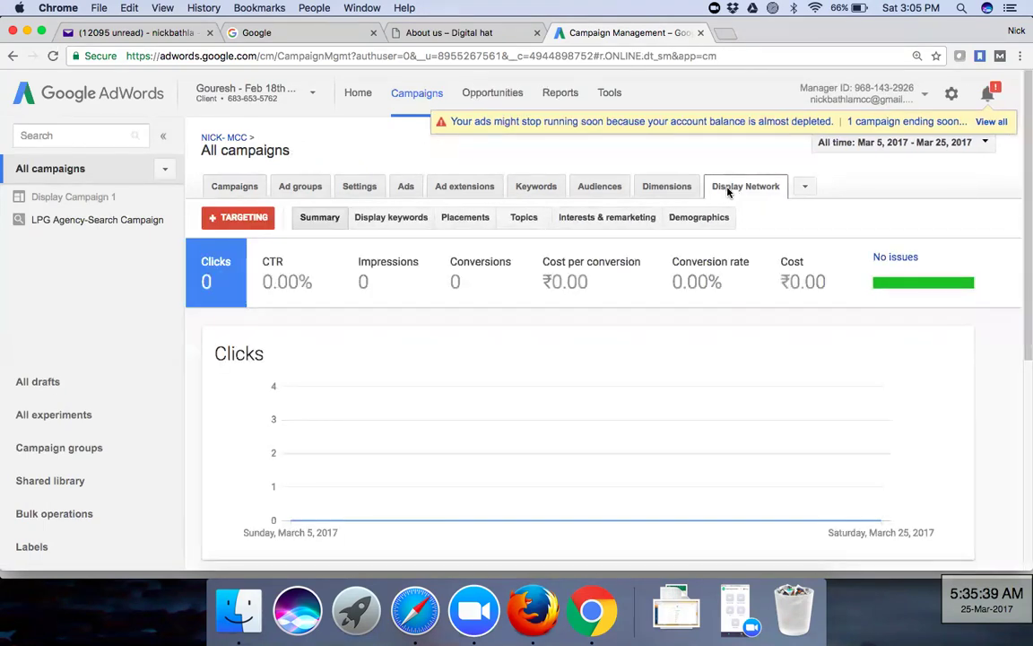
click(403, 220)
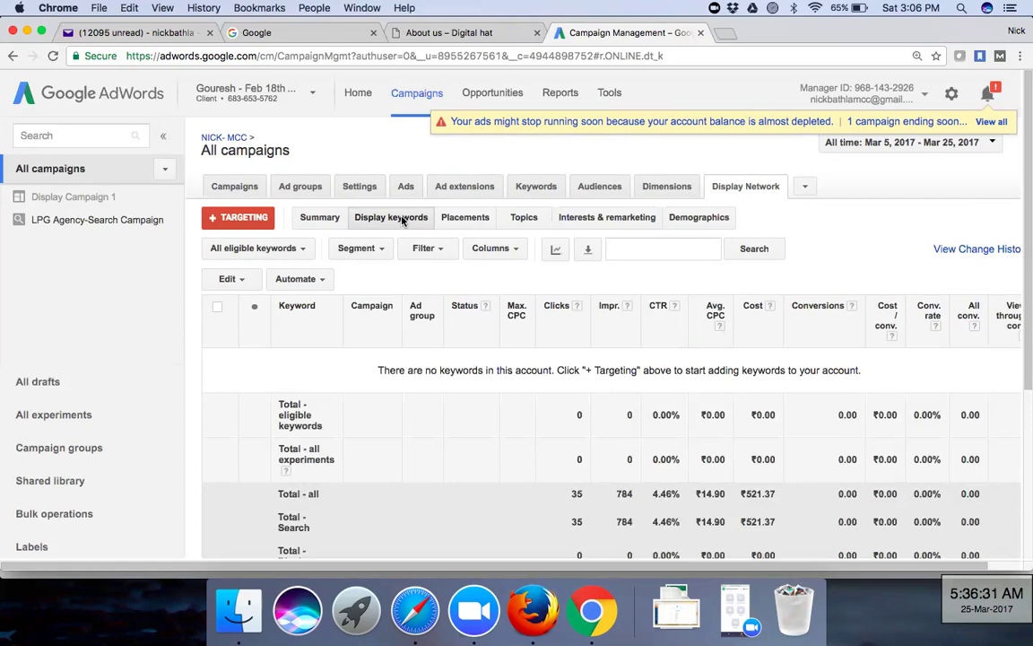
click(464, 219)
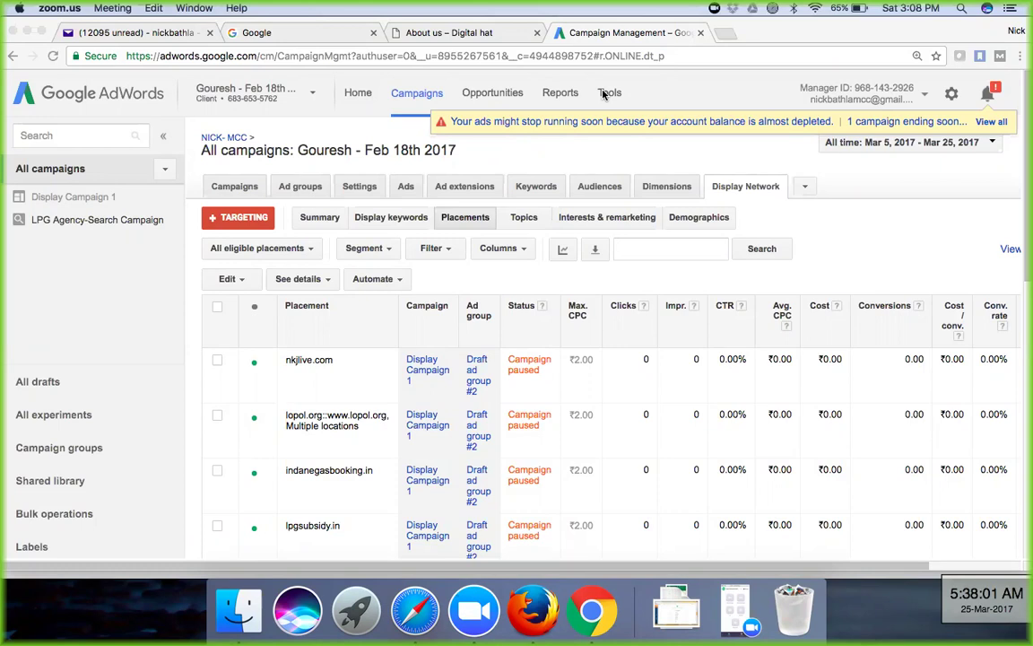
click(844, 248)
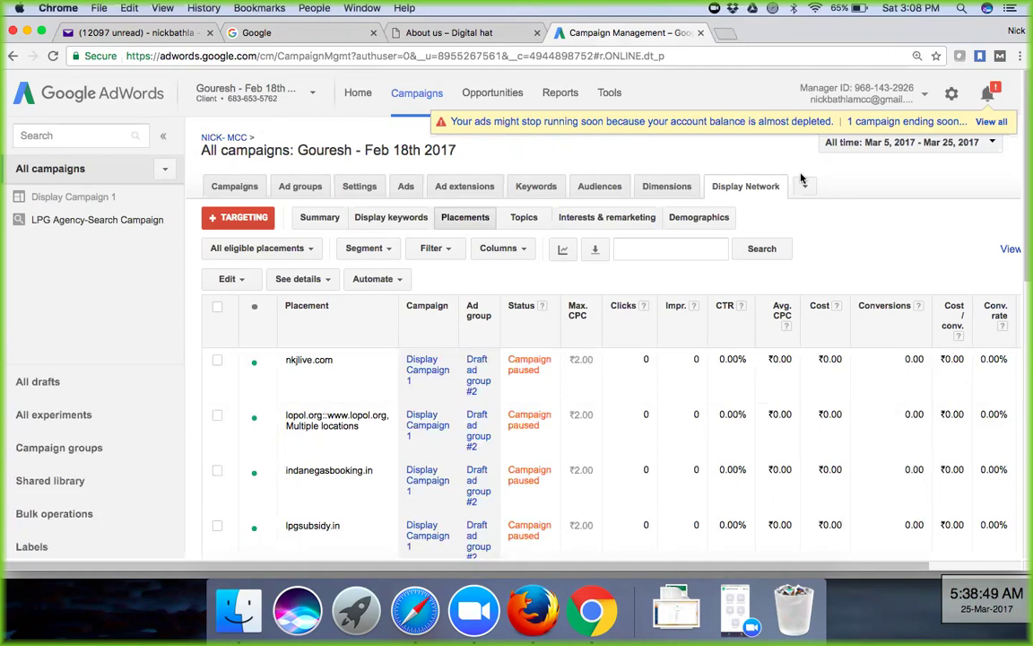
Step: Open Draft ad group #2 of Display Campaign 1 from the ad groups list and look over its ads
click(235, 187)
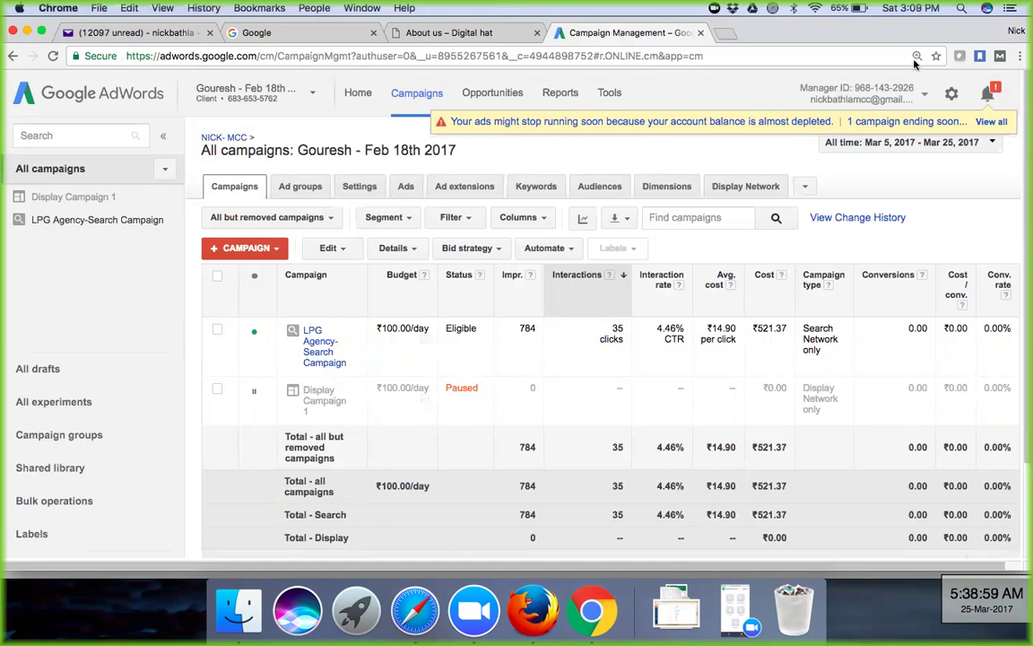
click(306, 190)
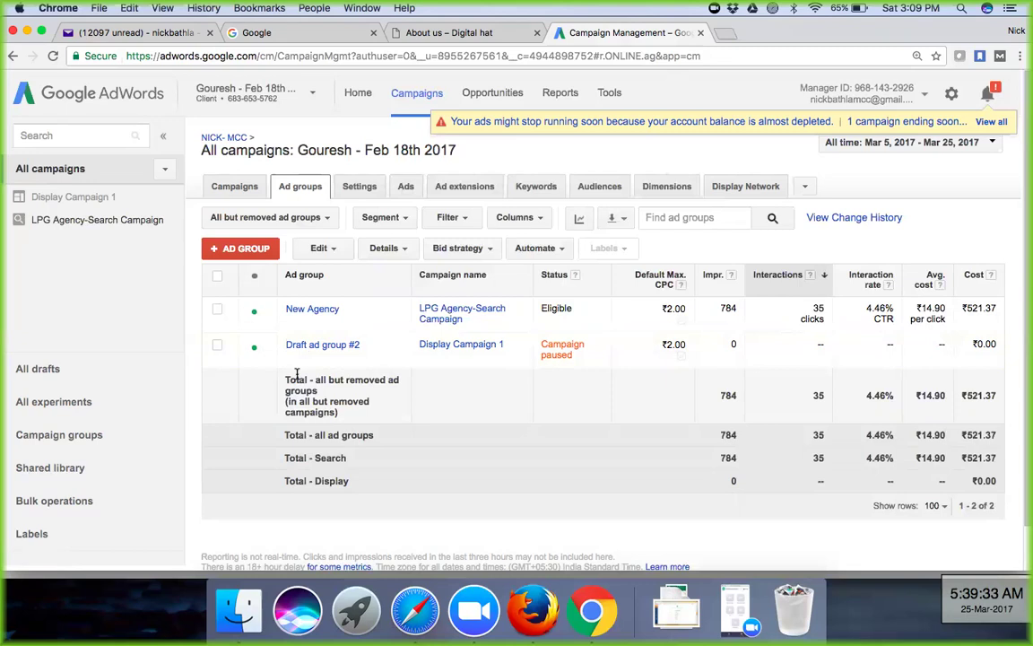
click(309, 346)
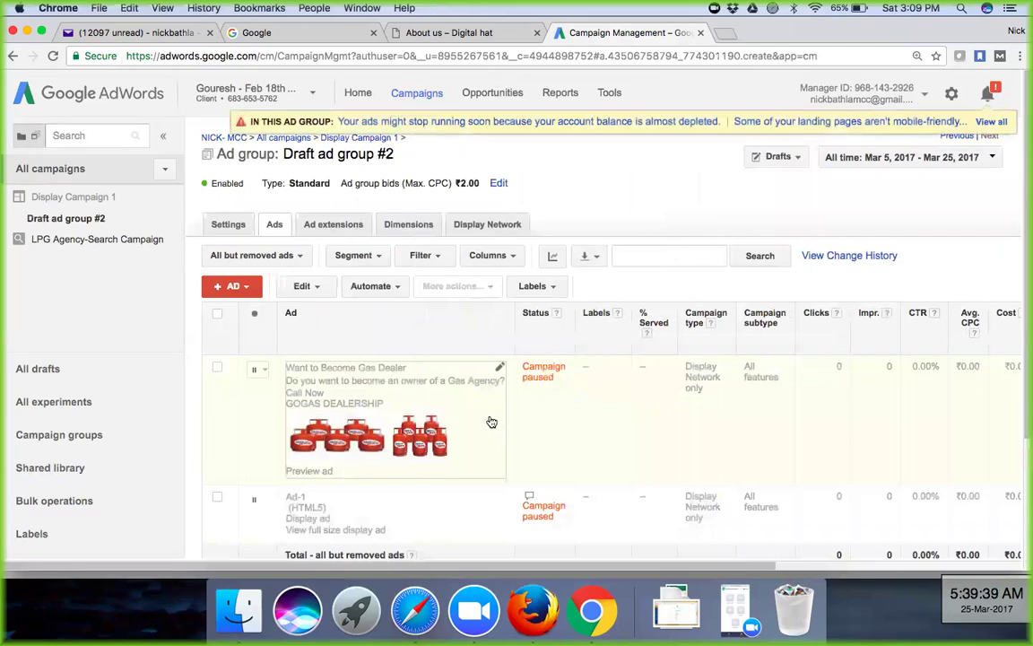
scroll(491, 421, down, 3)
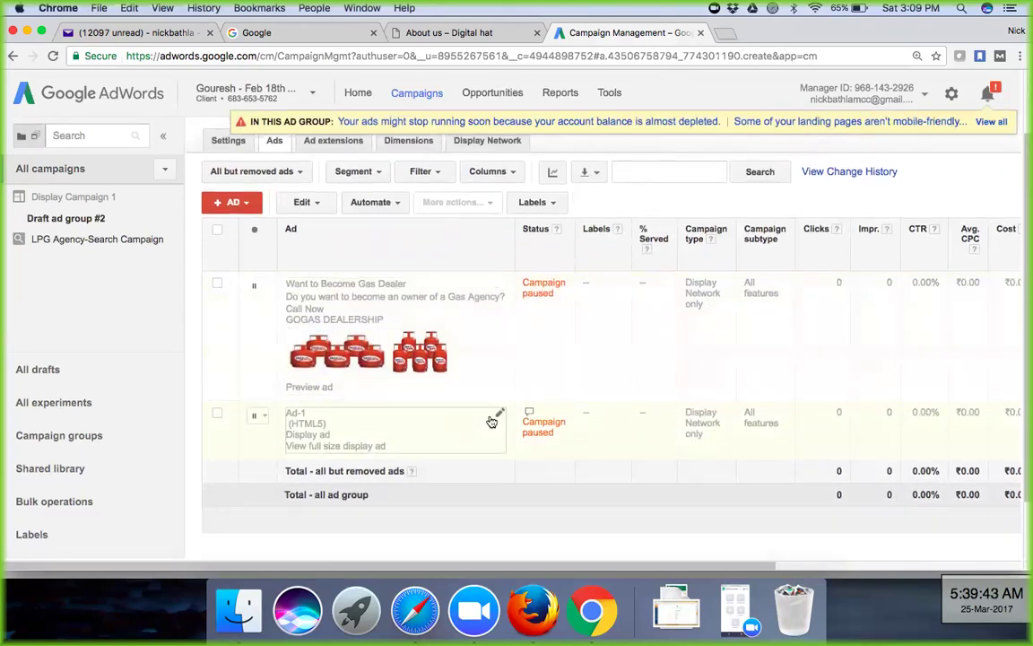
scroll(491, 421, up, 3)
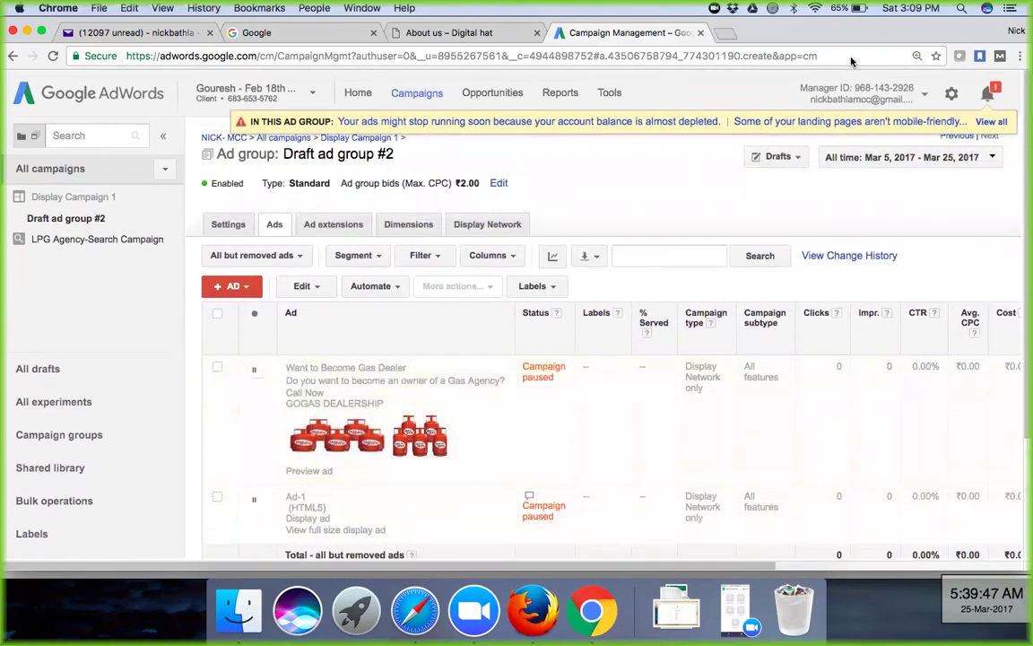
Step: Read the notifications for the ad group, including the one about landing pages and mobile-friendliness
click(986, 95)
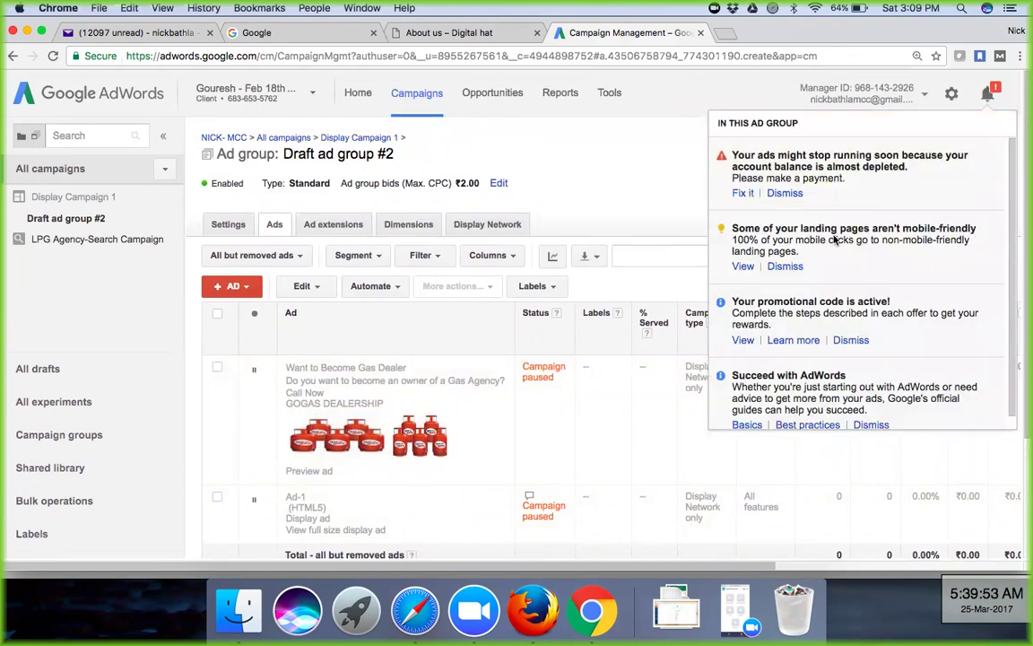
scroll(834, 253, down, 1)
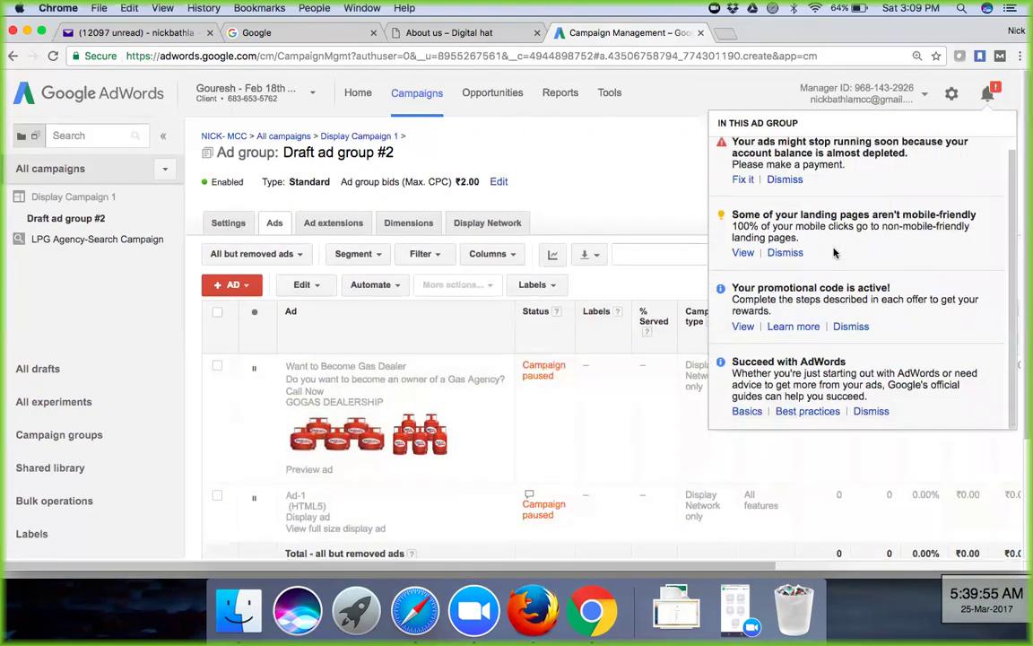
scroll(835, 253, down, 3)
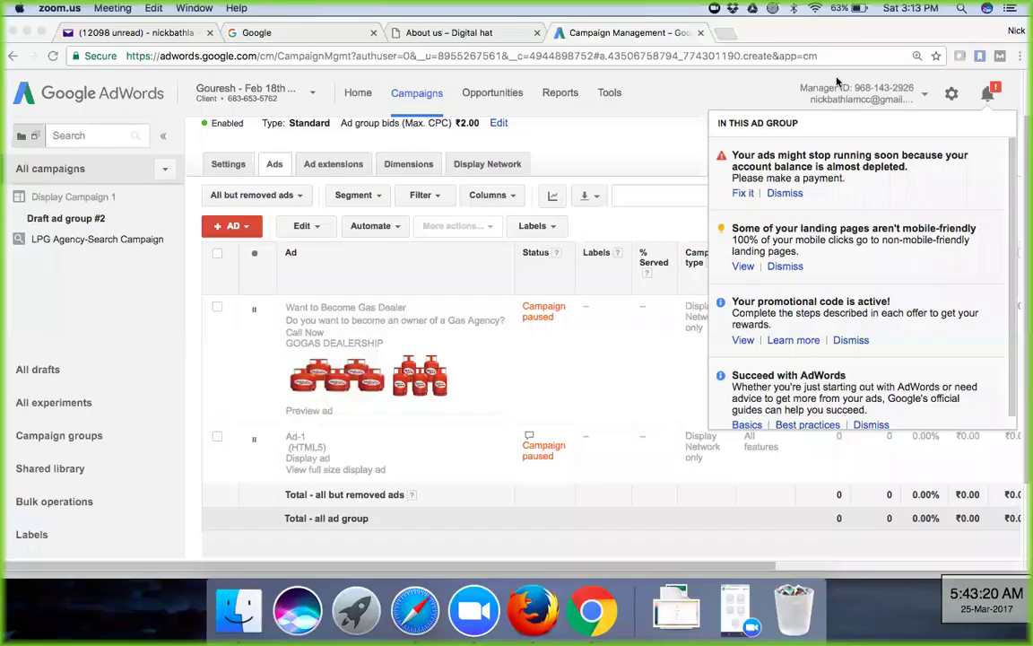
click(816, 8)
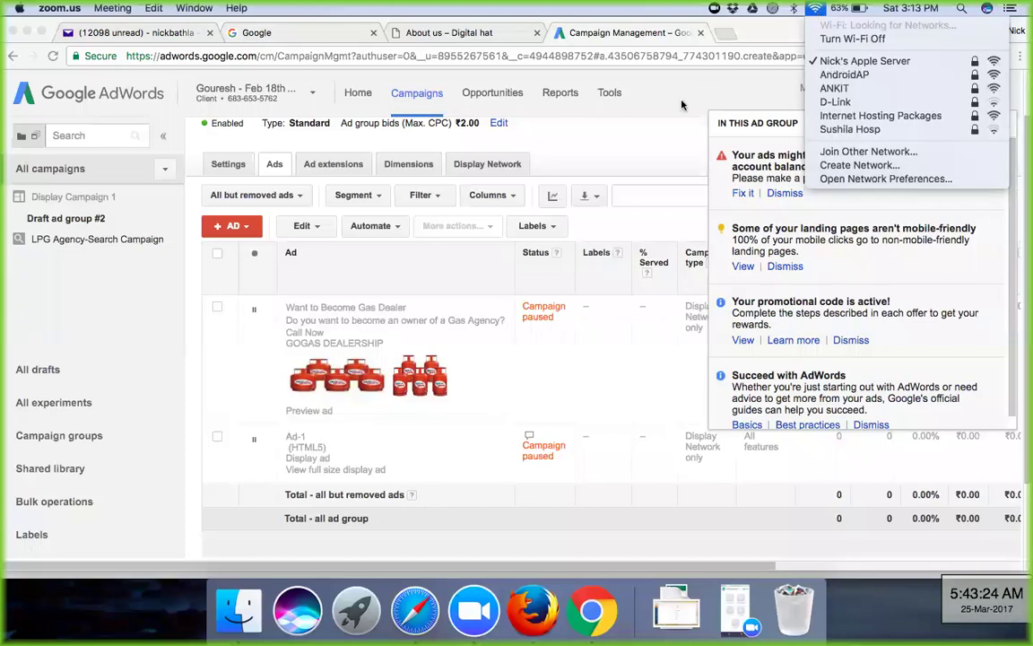
click(633, 151)
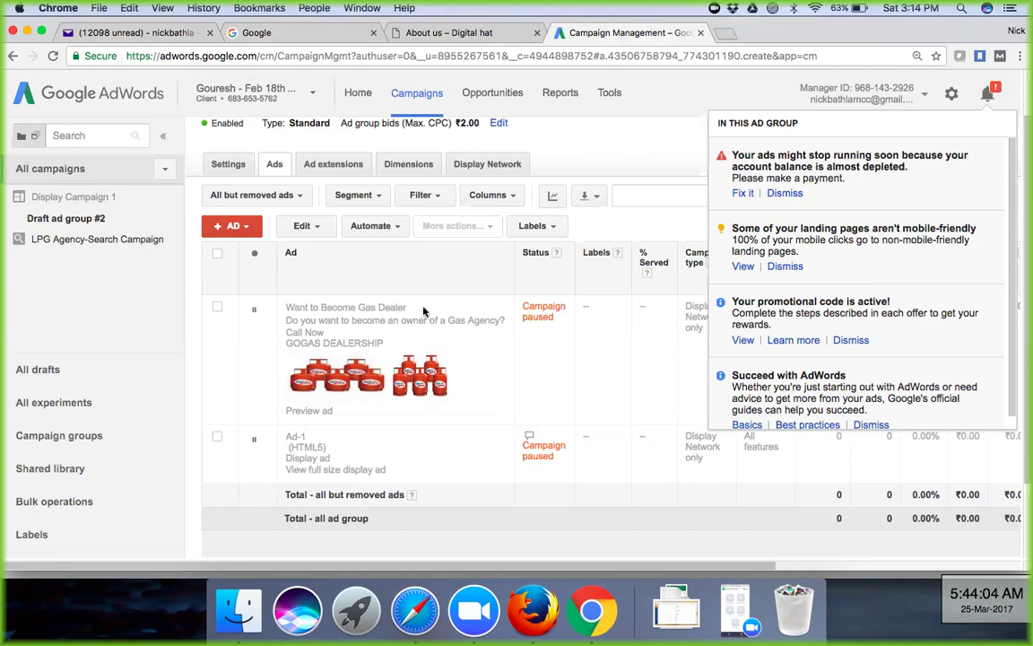
click(496, 334)
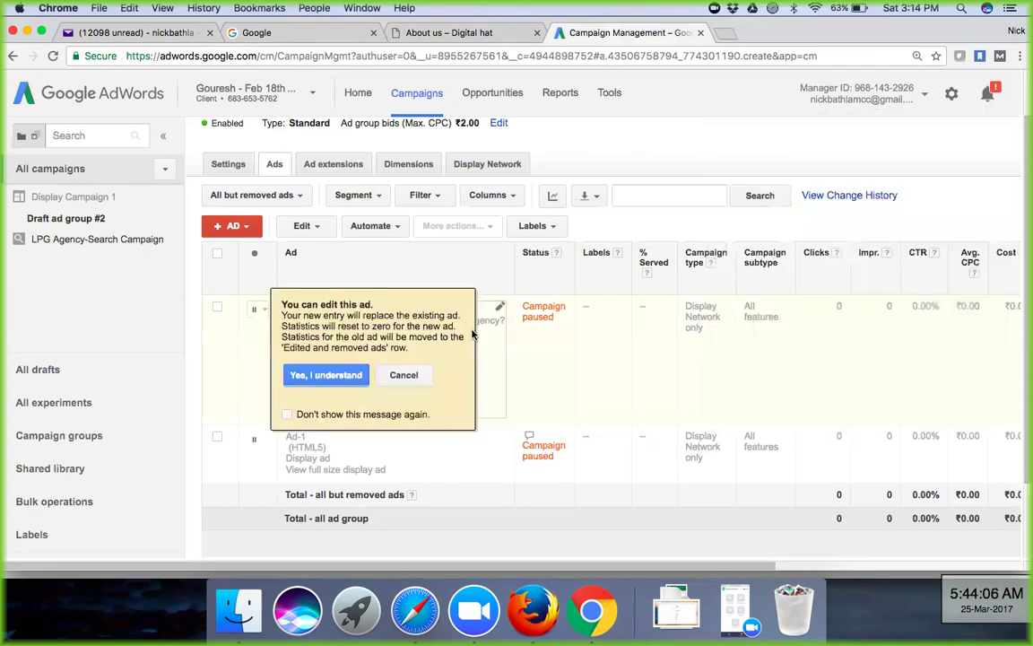
click(346, 377)
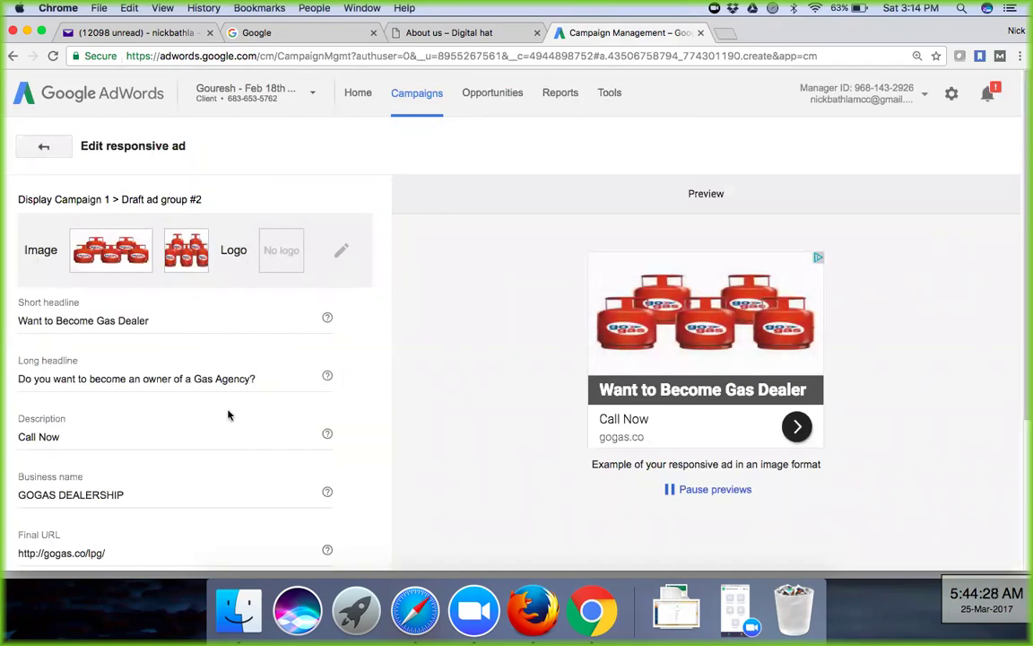
scroll(179, 438, down, 3)
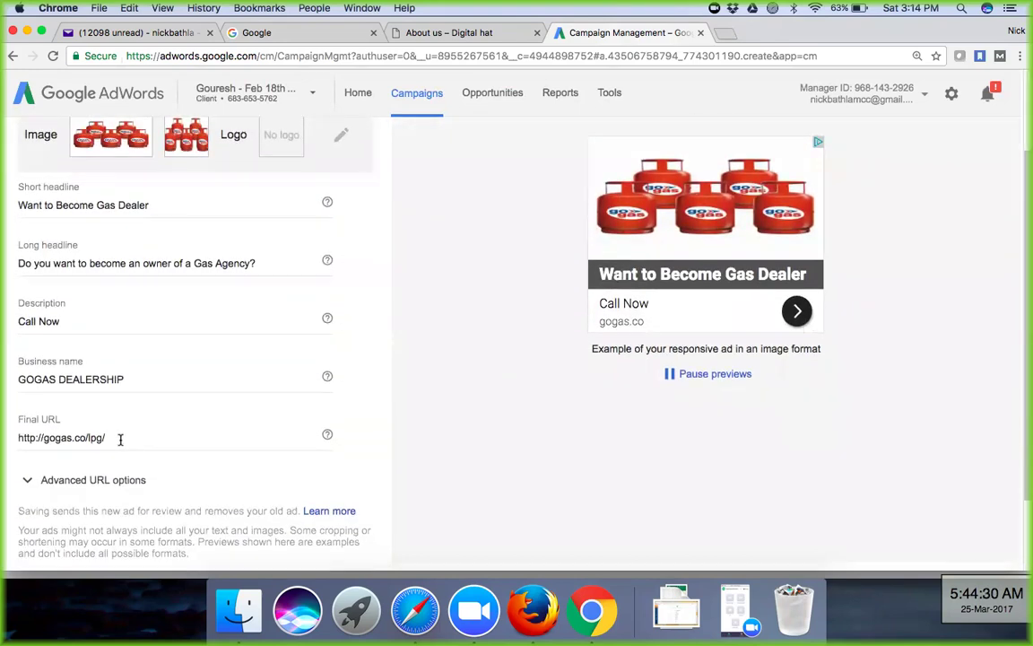
click(120, 438)
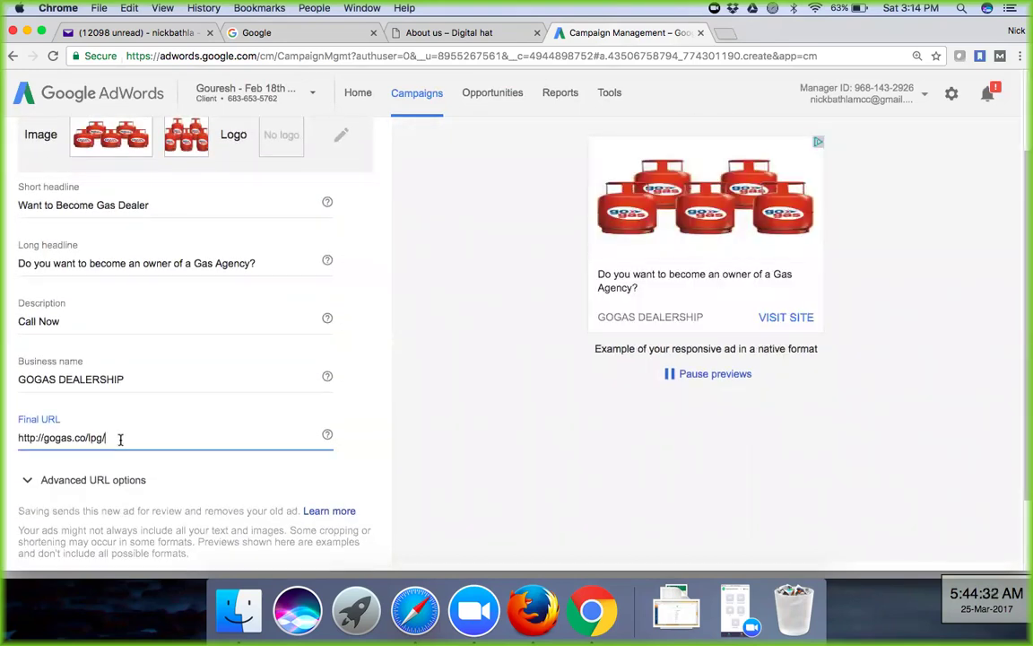
drag(121, 438, 16, 437)
key(super+c)
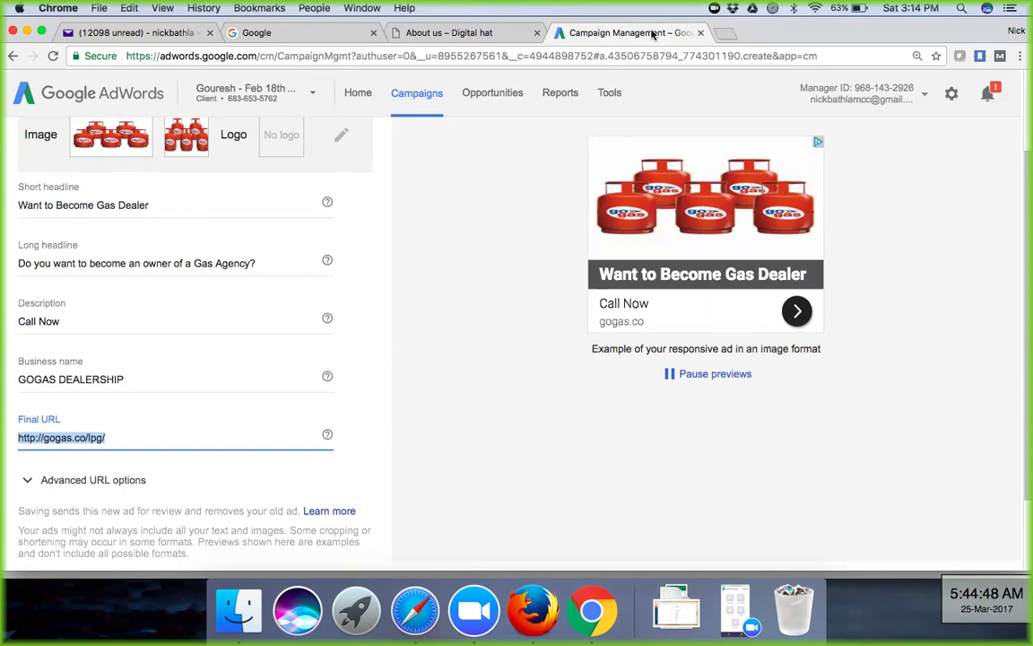
click(469, 256)
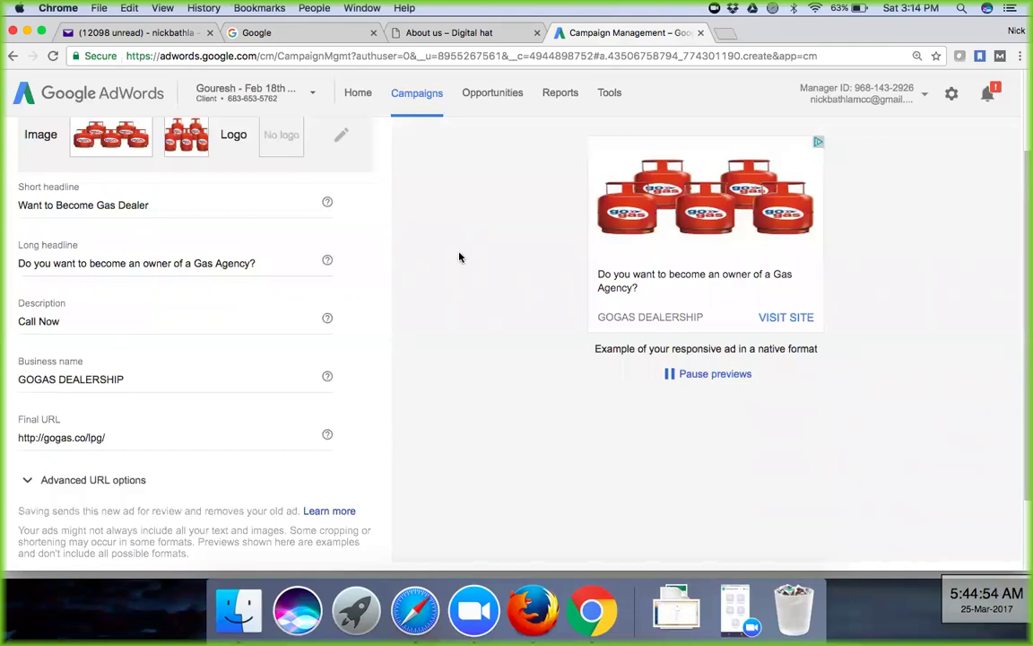
Step: Examine the ad's advanced URL options, including the setting for a different mobile final URL, leaving that setting off
click(103, 483)
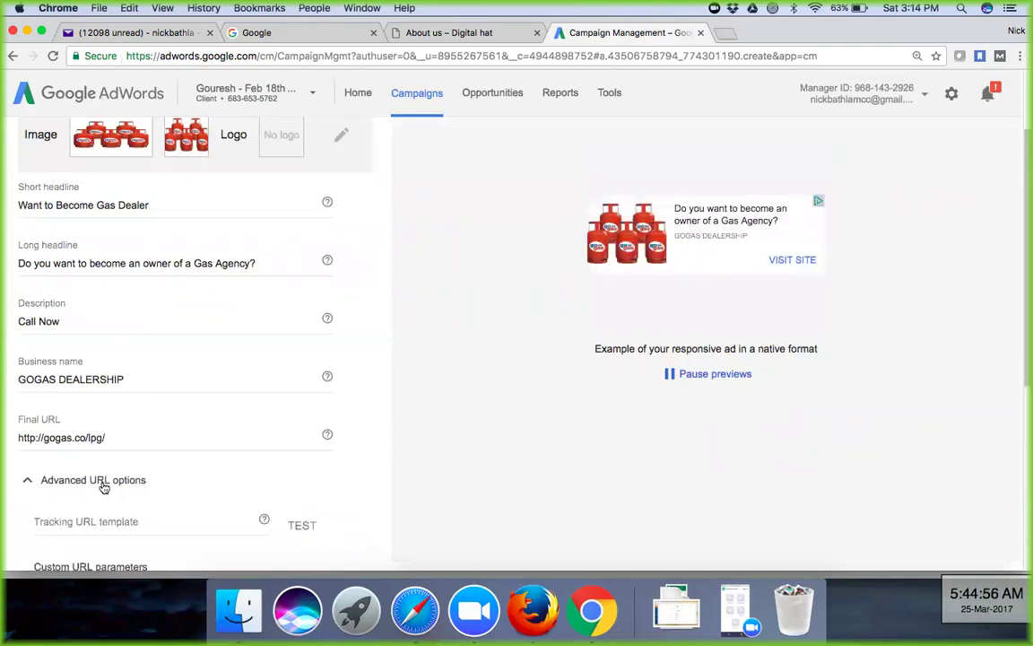
scroll(103, 487, down, 5)
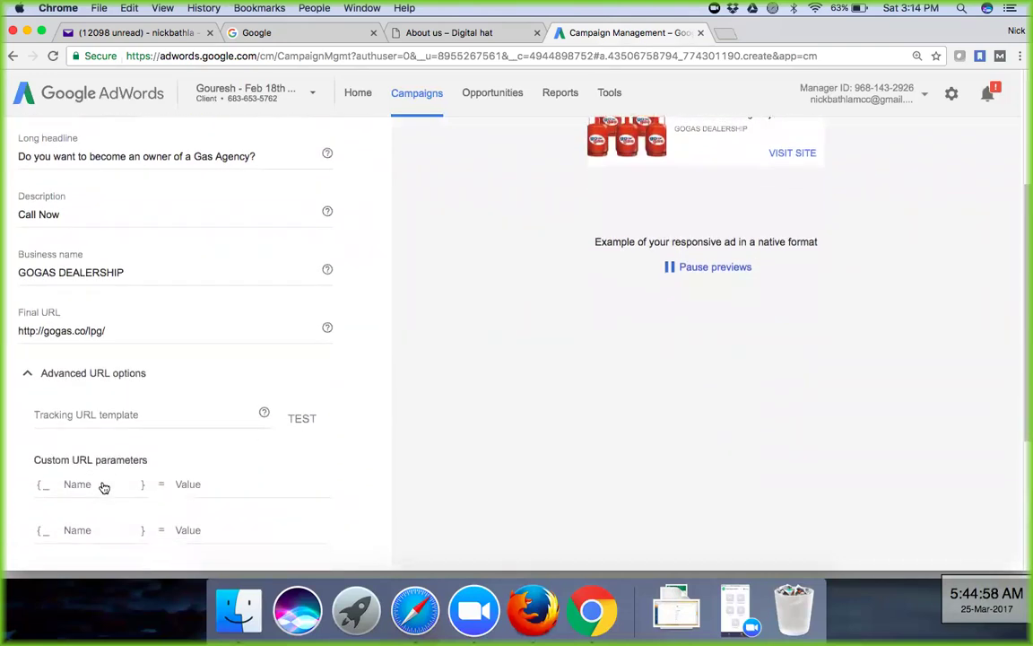
scroll(103, 487, down, 3)
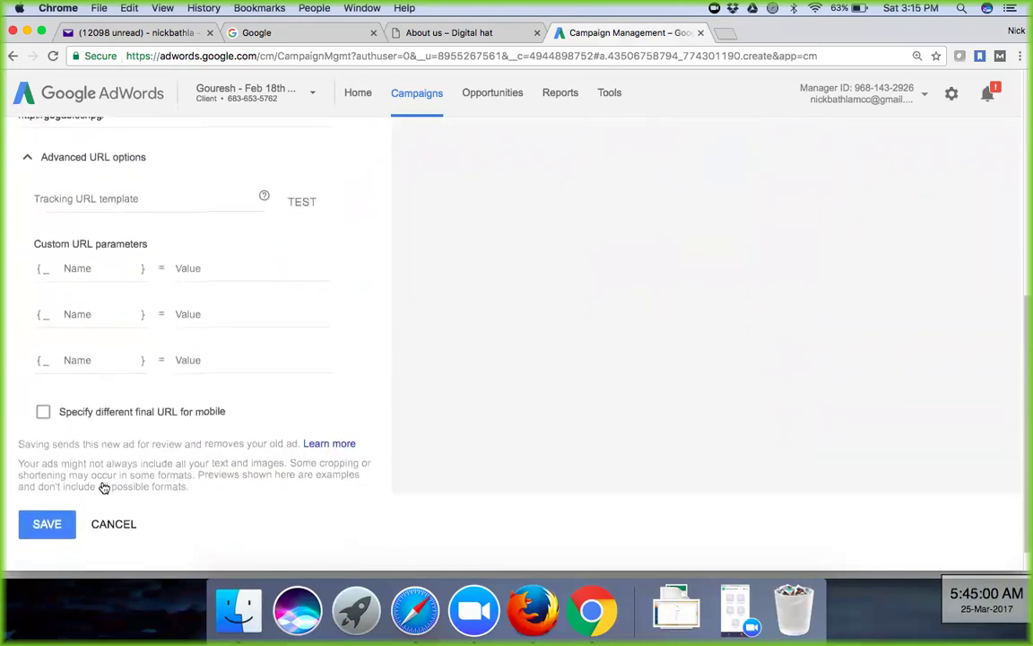
click(43, 414)
click(43, 414)
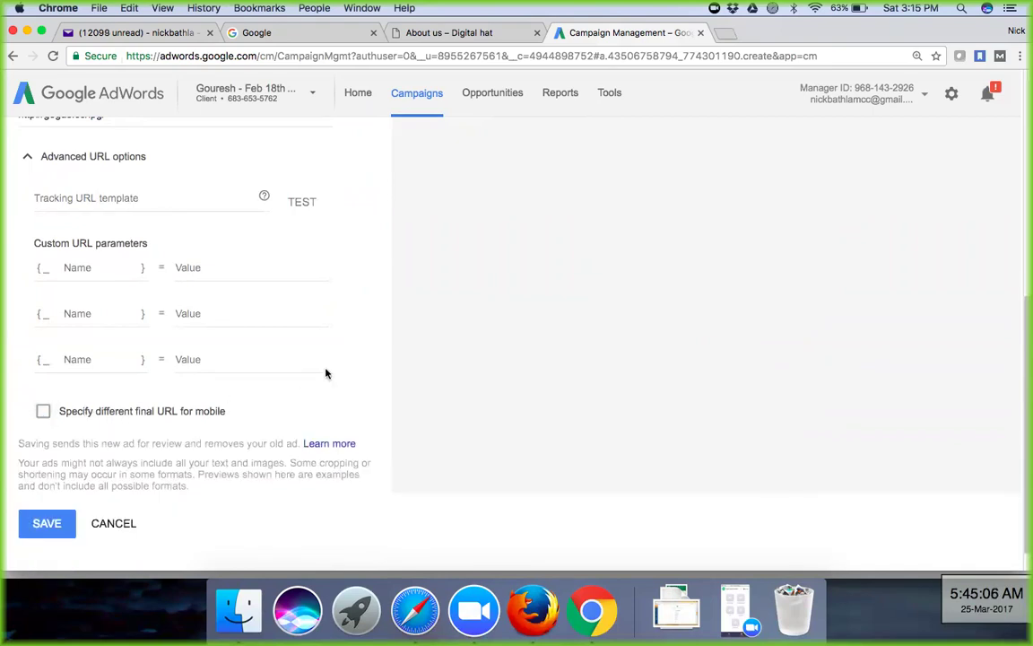
scroll(329, 344, up, 10)
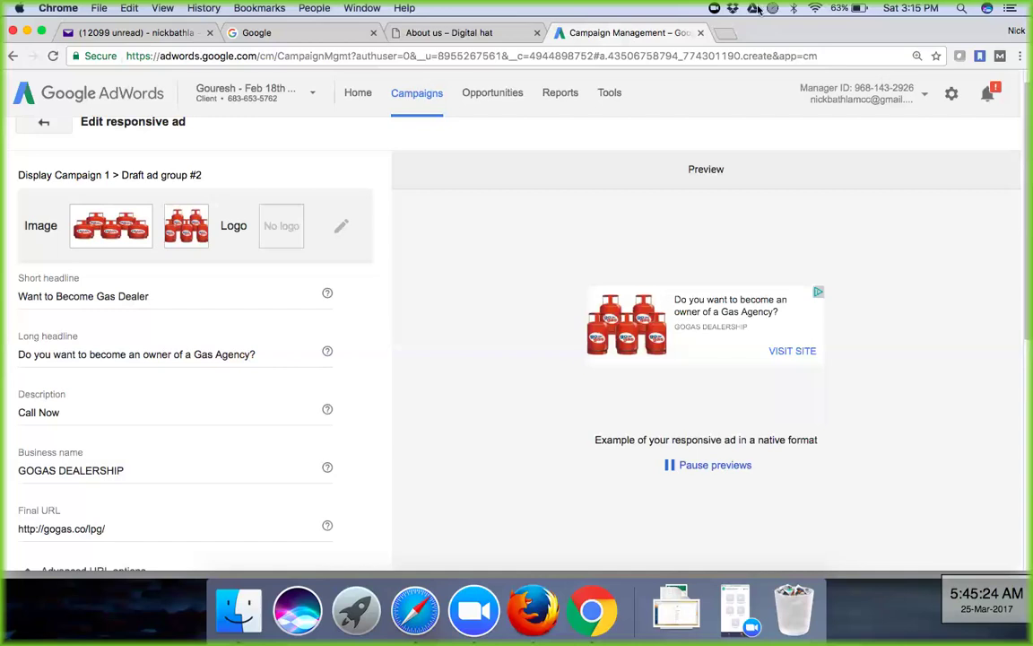
Step: Load the copied gogas.co/lpg/ address in a new browser tab and look over the landing page
click(726, 34)
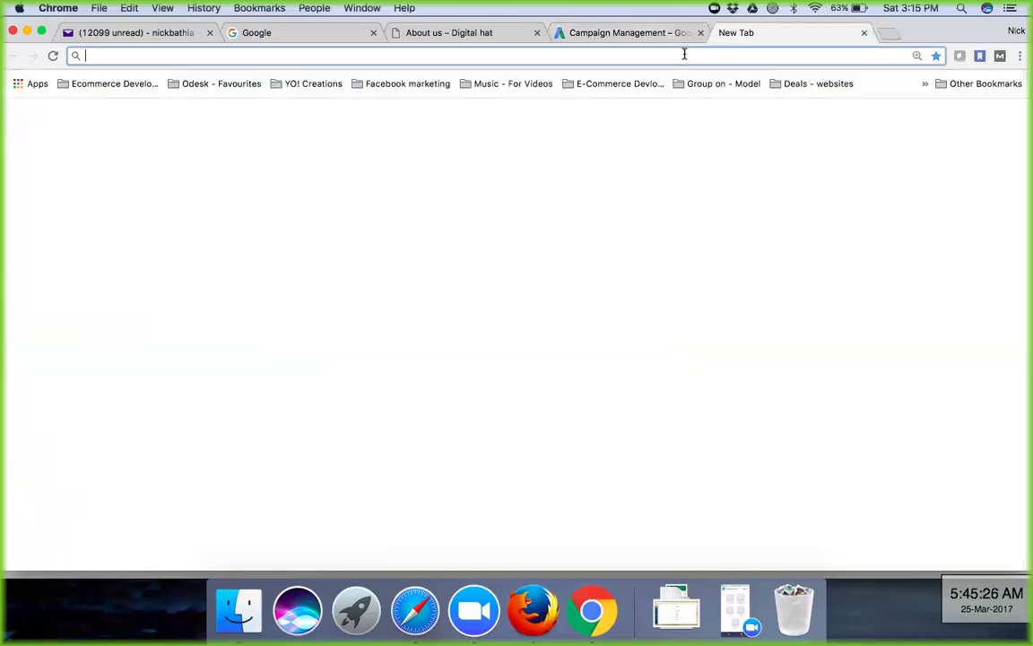
key(super+v)
key(Return)
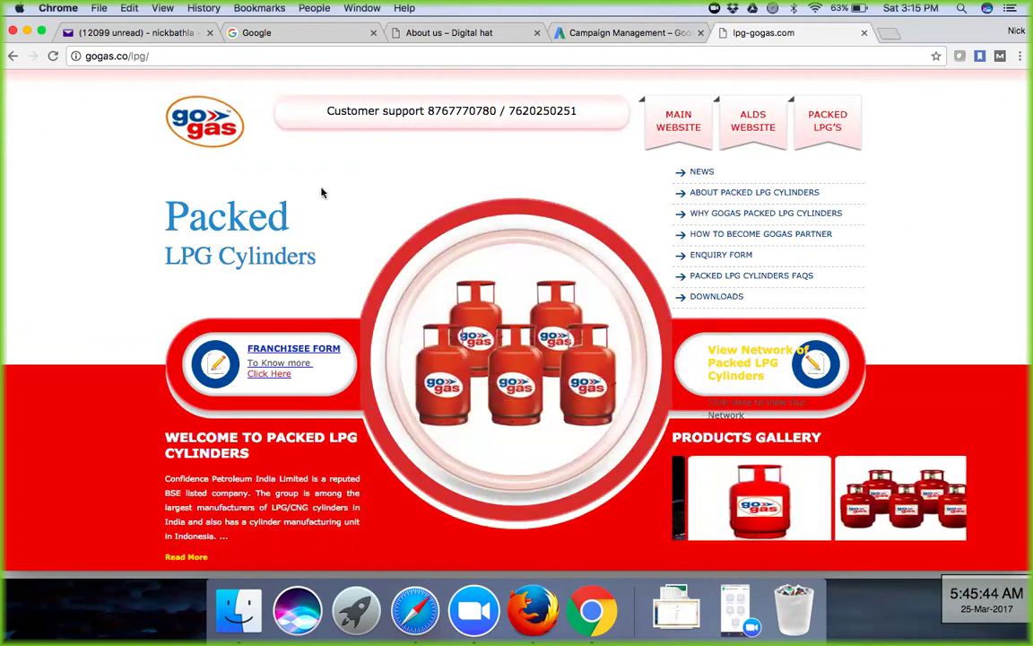
scroll(88, 253, down, 2)
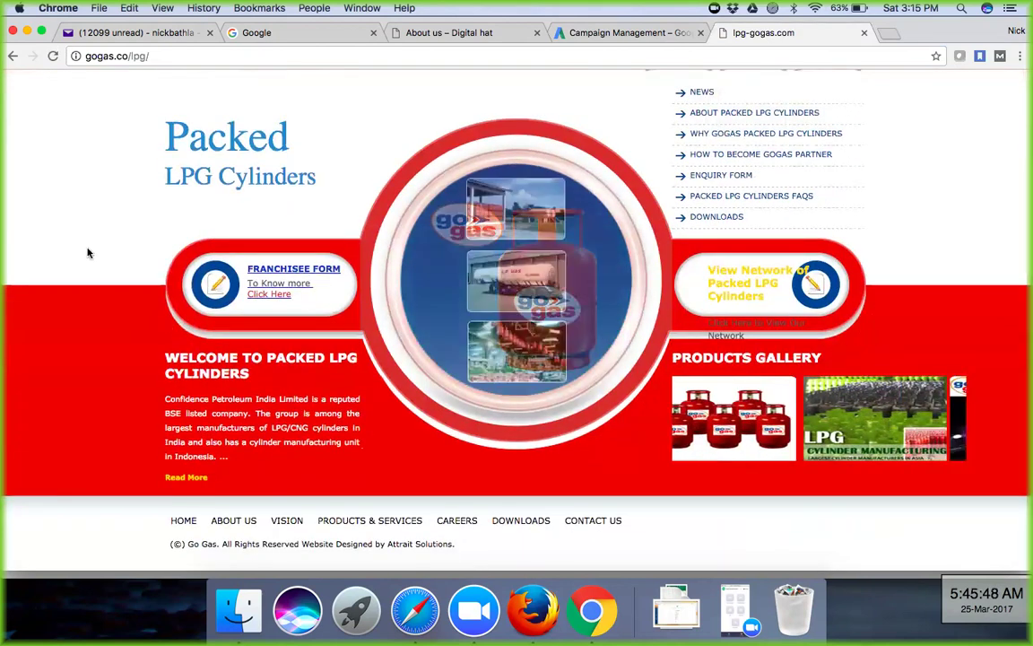
scroll(88, 253, up, 2)
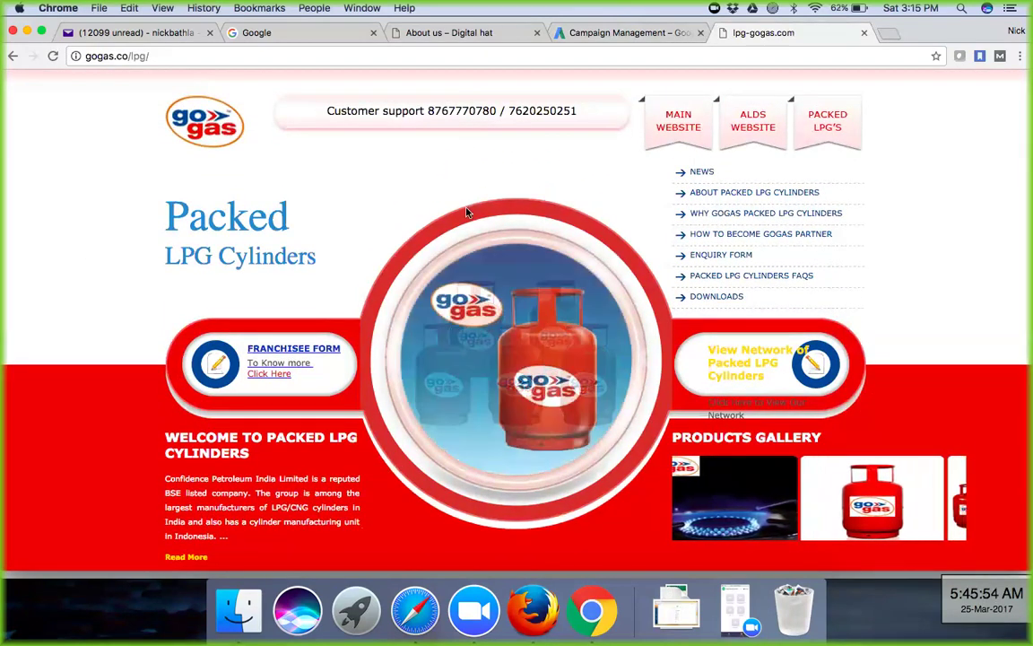
Step: Search the web for "responsive checker design" in a new tab and open the responsivedesignchecker.com site
click(890, 34)
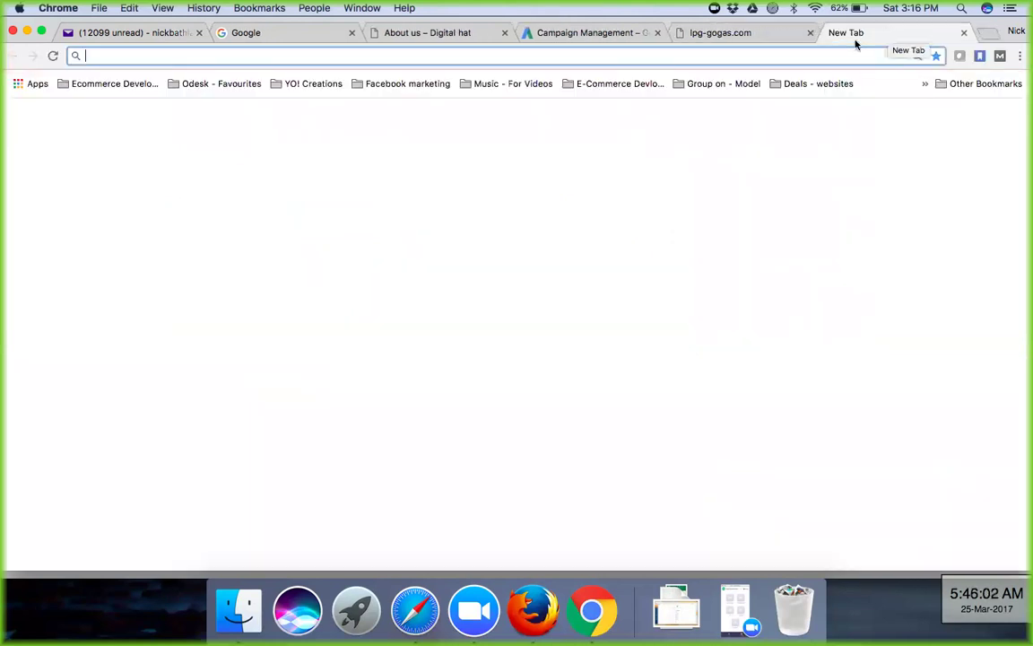
text(responsive checker design)
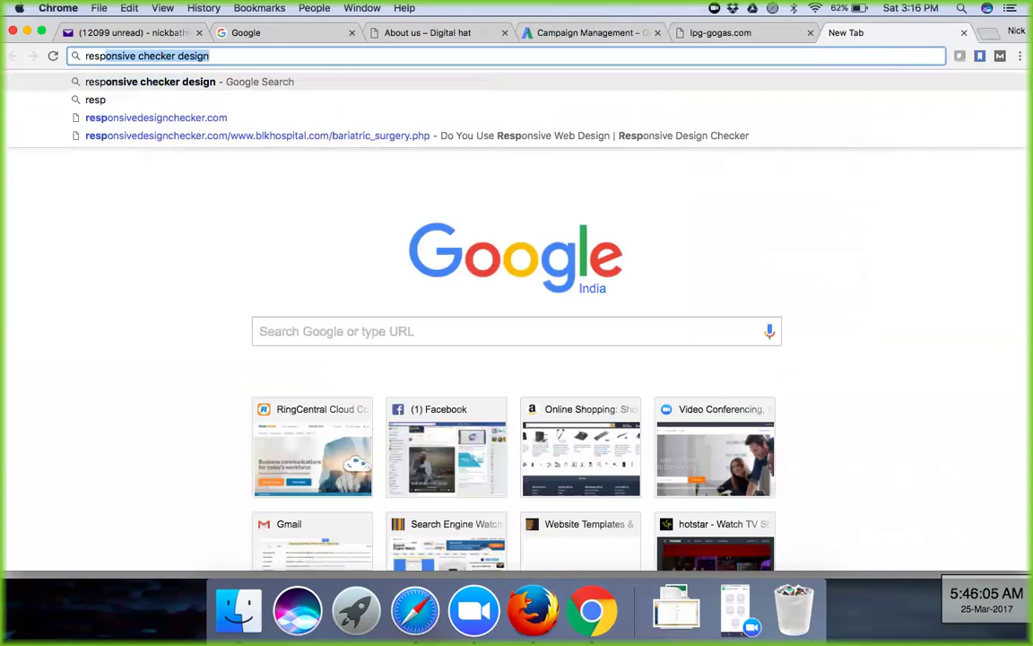
key(Return)
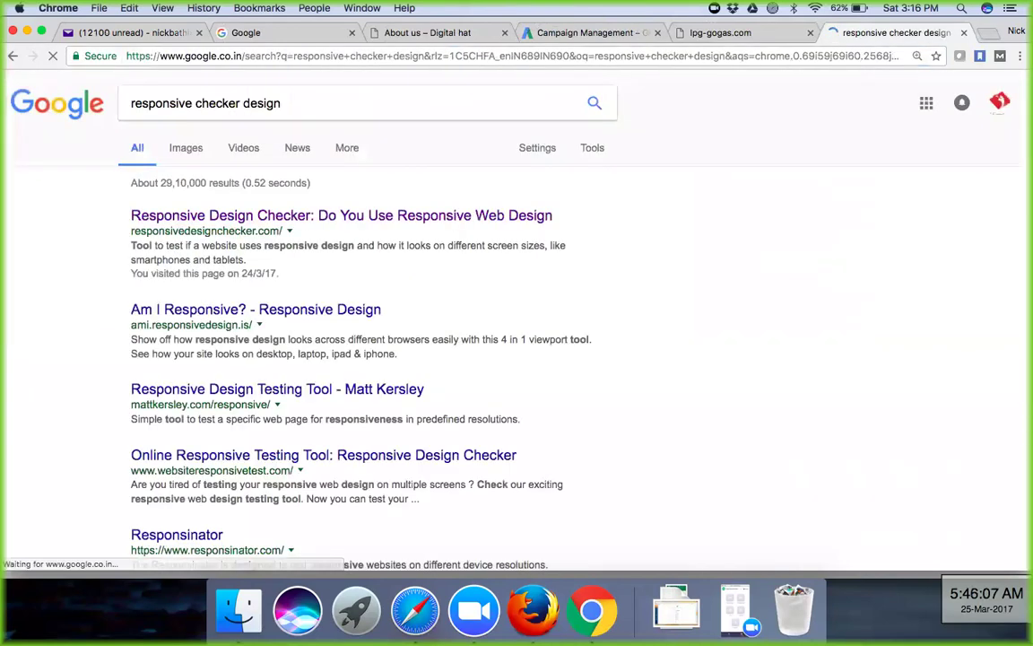
click(495, 217)
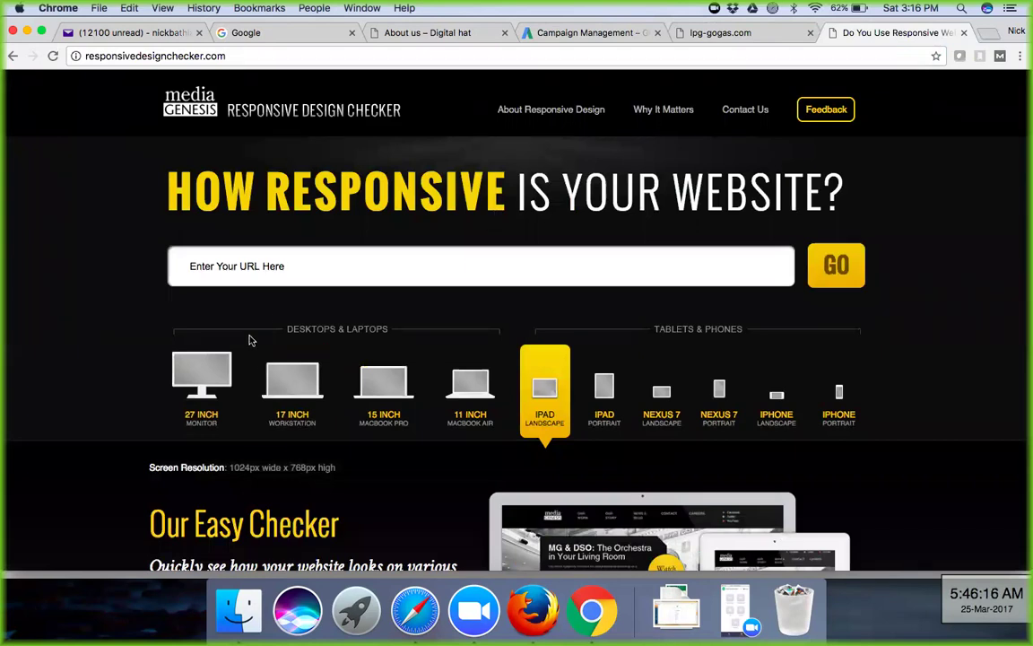
click(292, 266)
key(super+v)
key(Return)
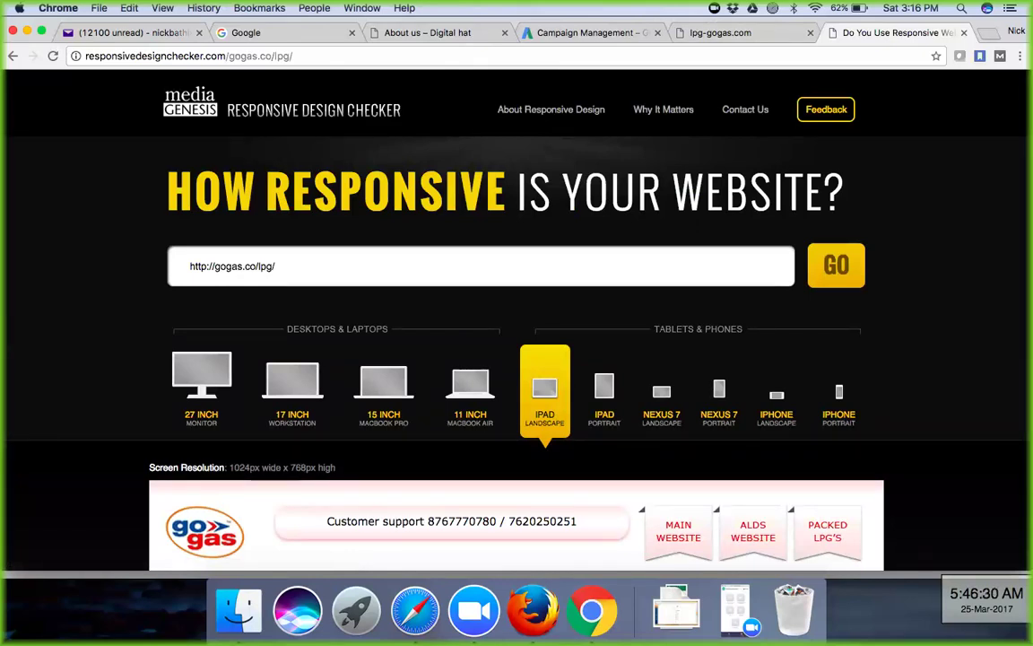
Step: From the gogas.co/lpg/ landing page, open the Main Website, ALDS Website and Packed LPG's links in separate new tabs
click(713, 32)
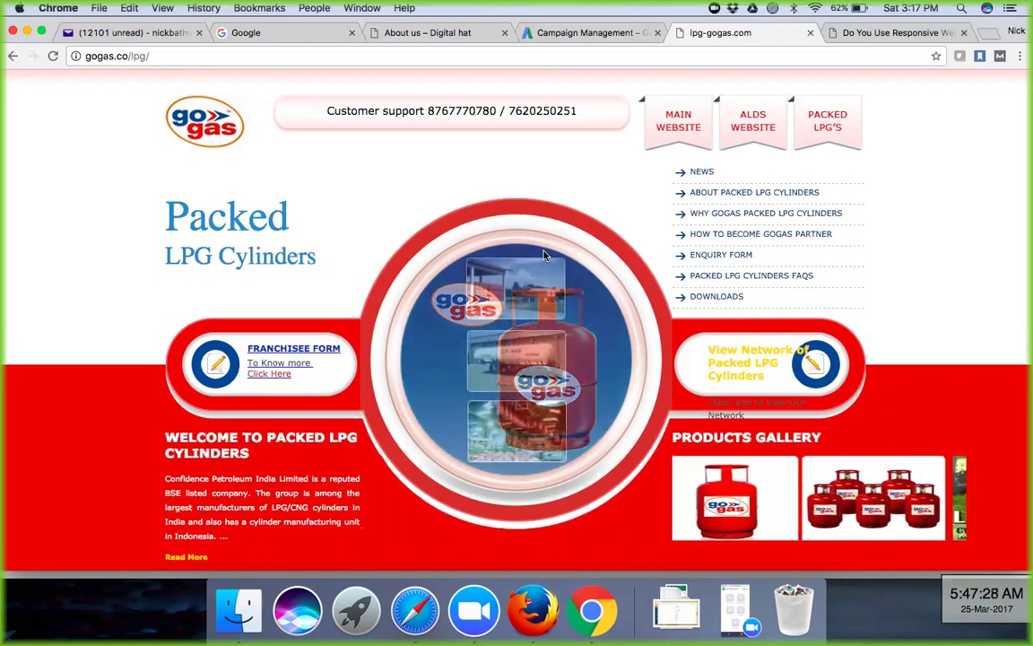
key(XF86AudioRaiseVolume)
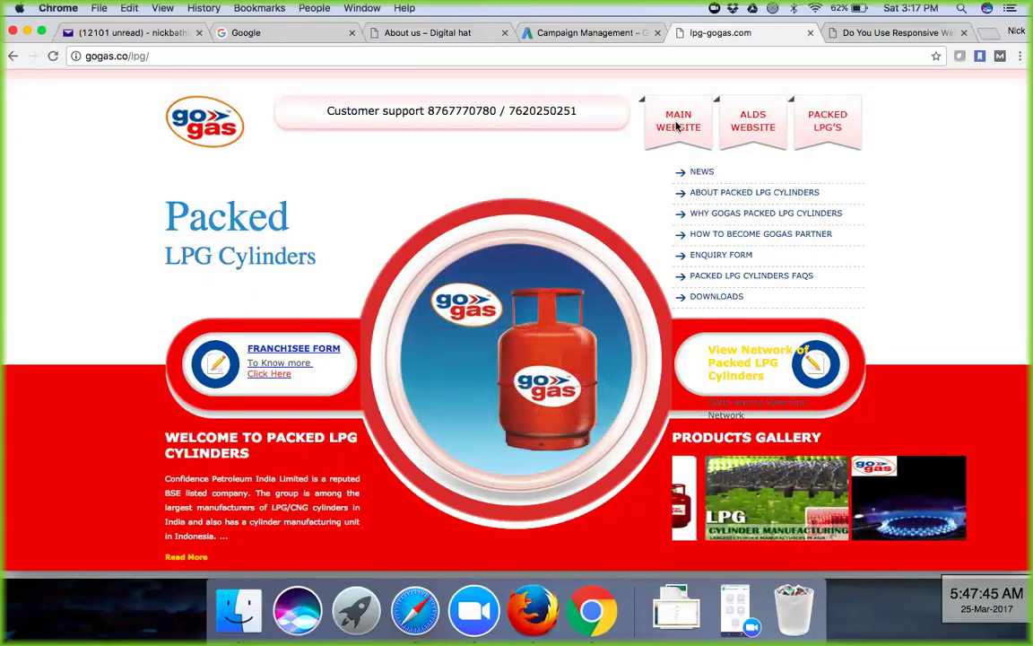
right_click(687, 127)
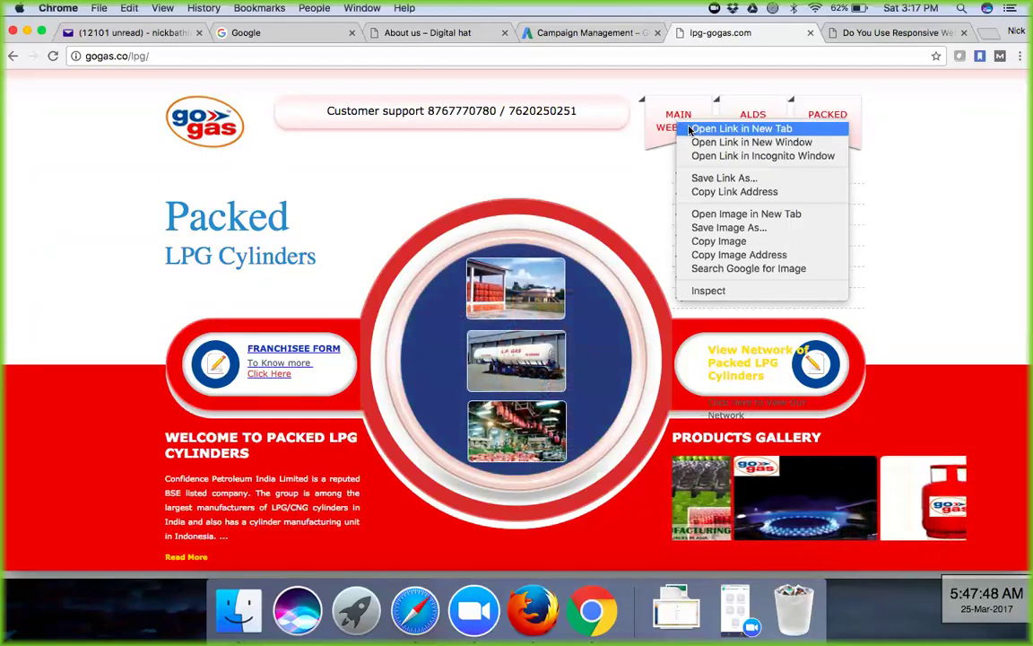
click(689, 129)
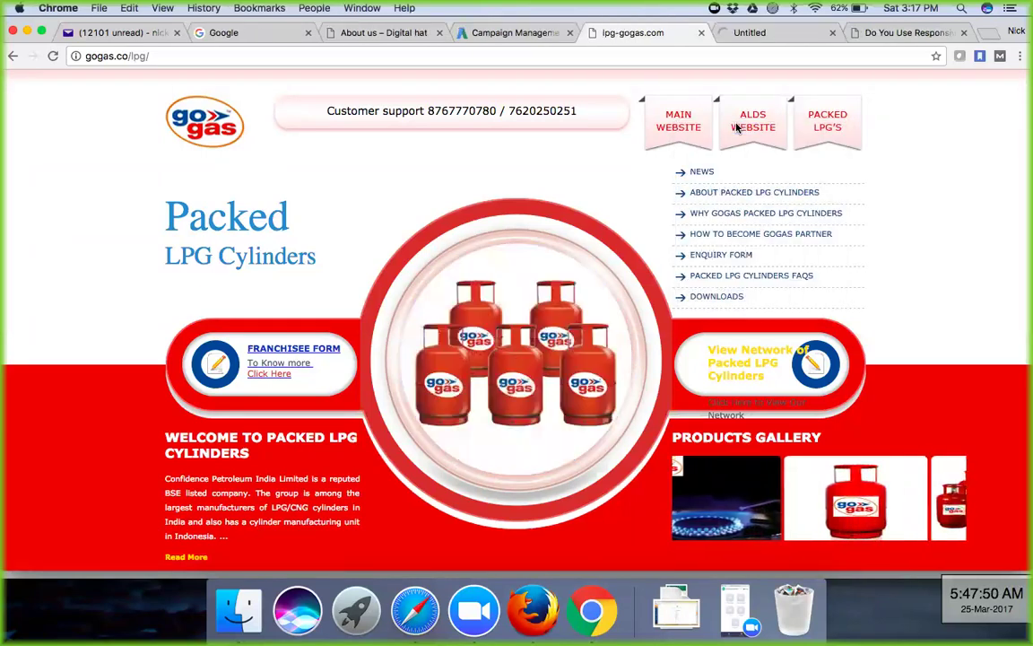
right_click(741, 126)
click(764, 132)
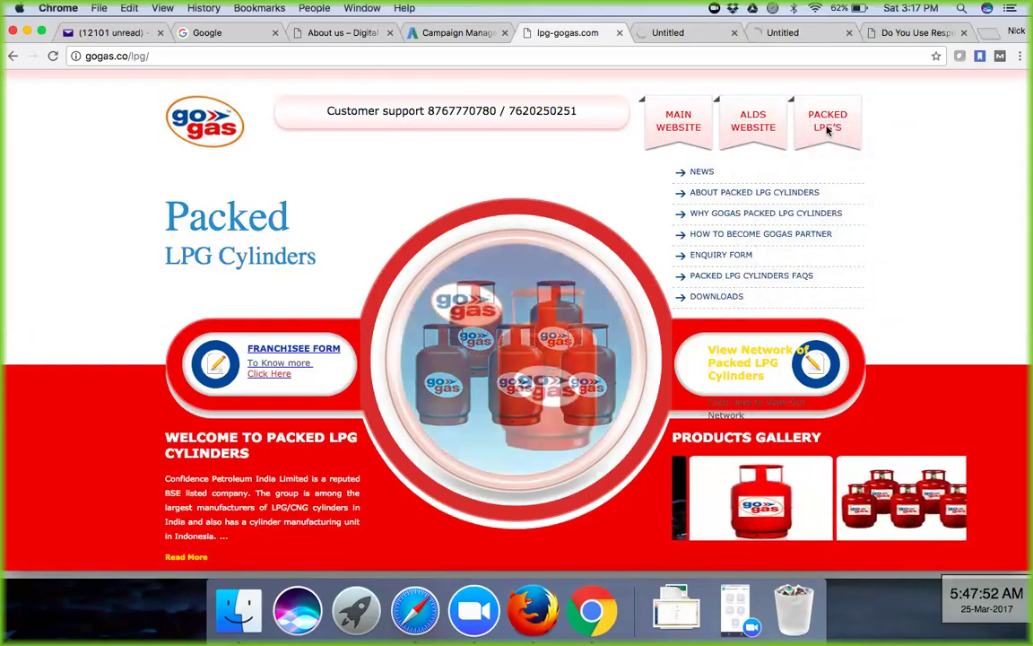
right_click(830, 128)
click(848, 133)
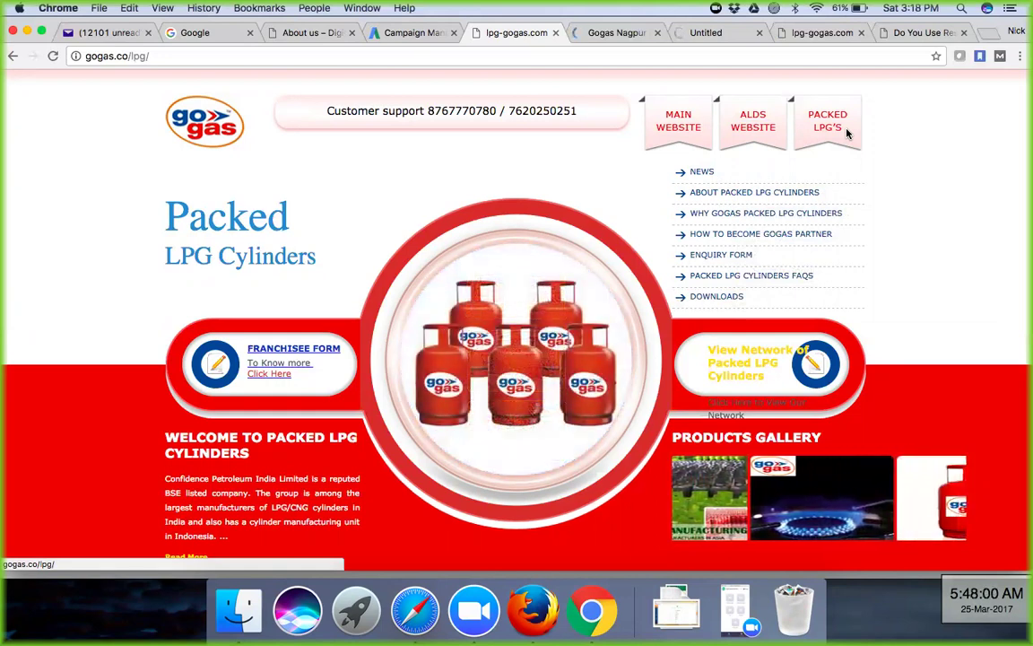
Step: Compare the design and content of the Go Gas main website, the ALDS site and the Packed LPG site
click(619, 32)
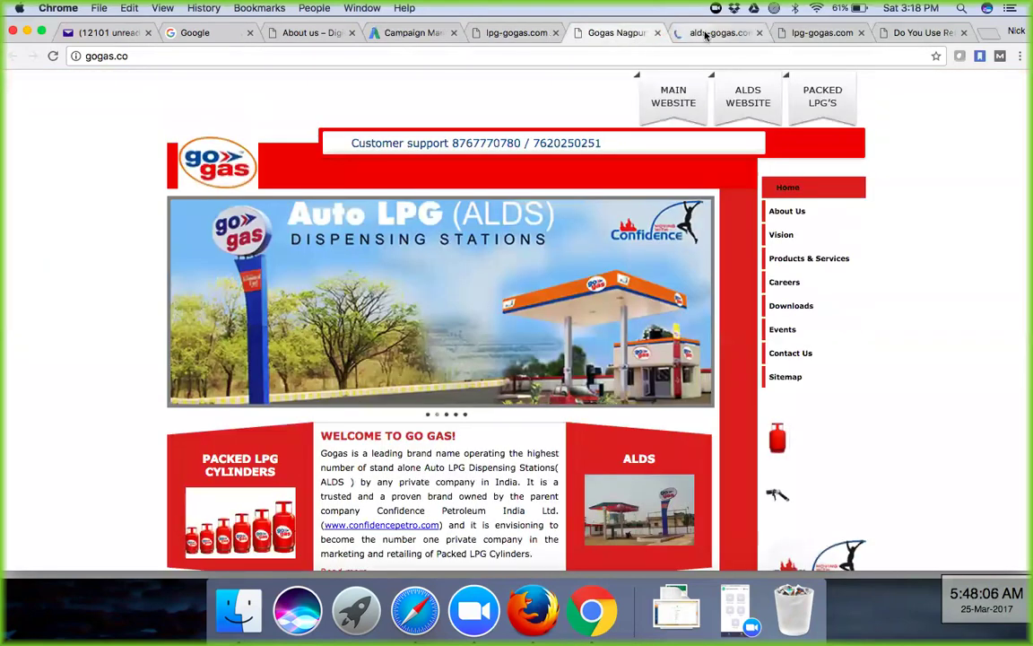
click(706, 34)
click(801, 34)
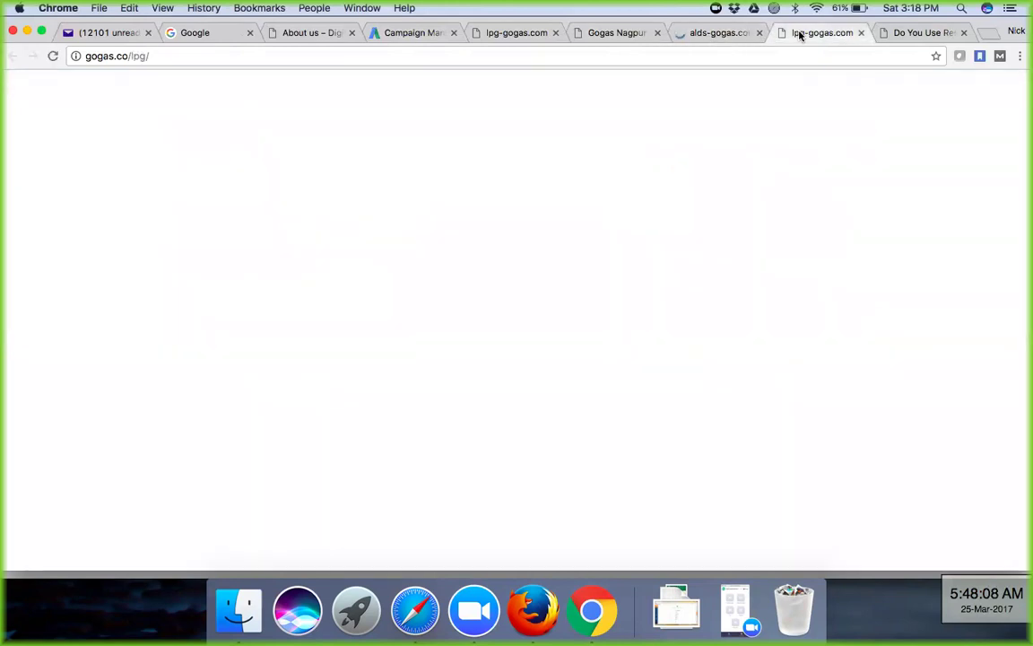
click(532, 36)
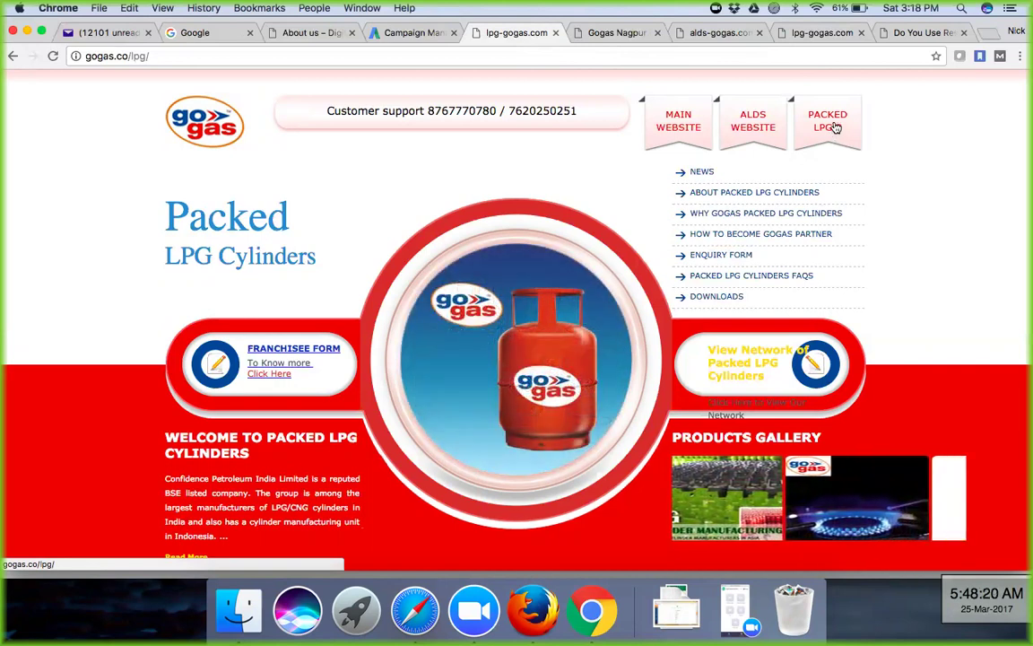
click(820, 32)
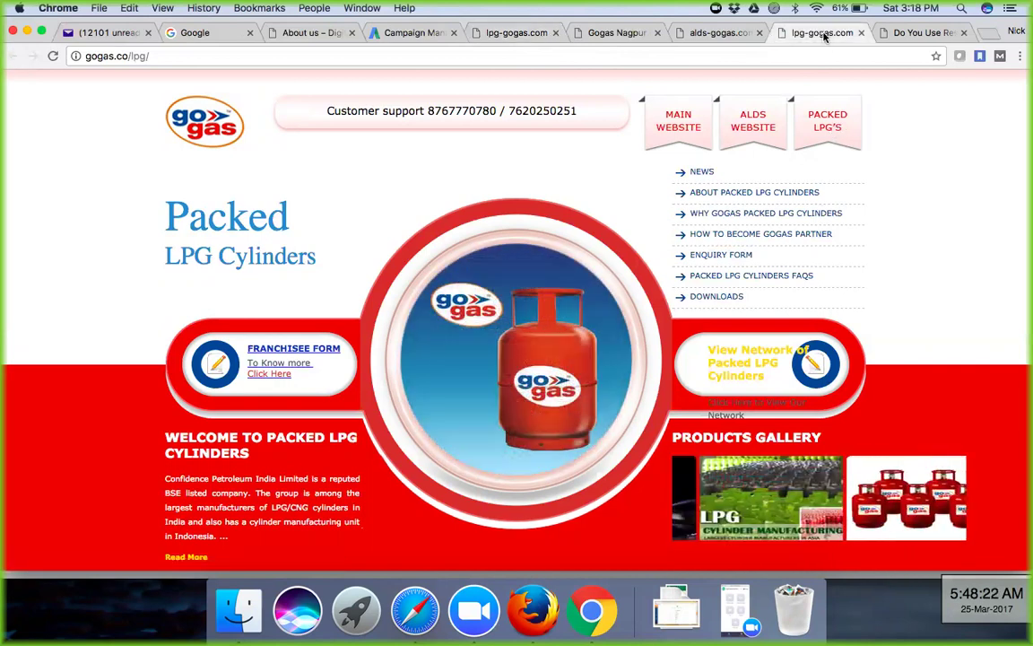
click(737, 34)
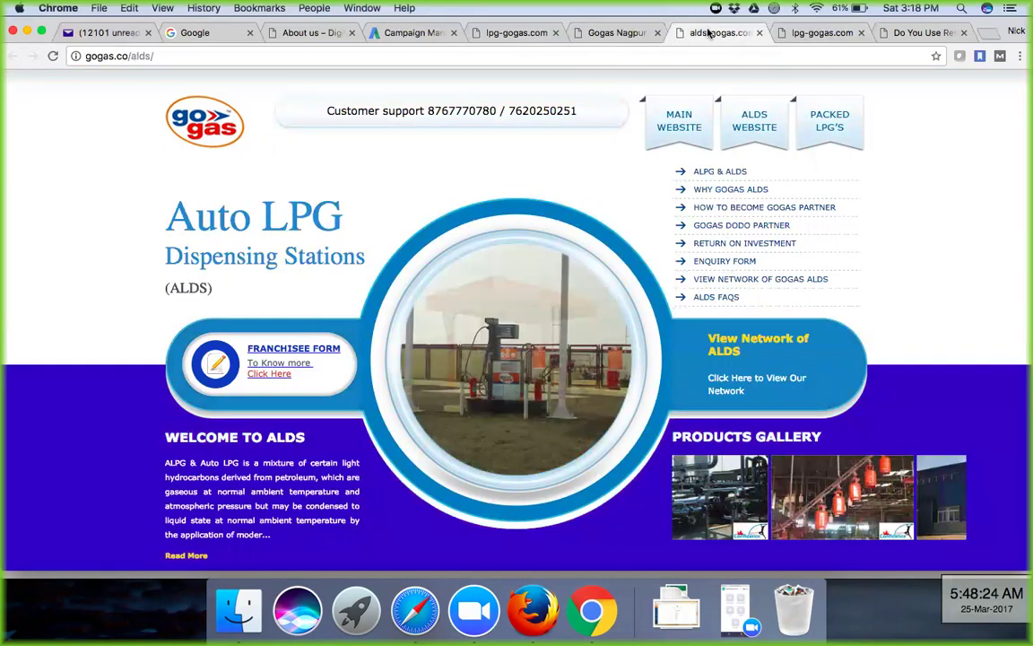
click(606, 33)
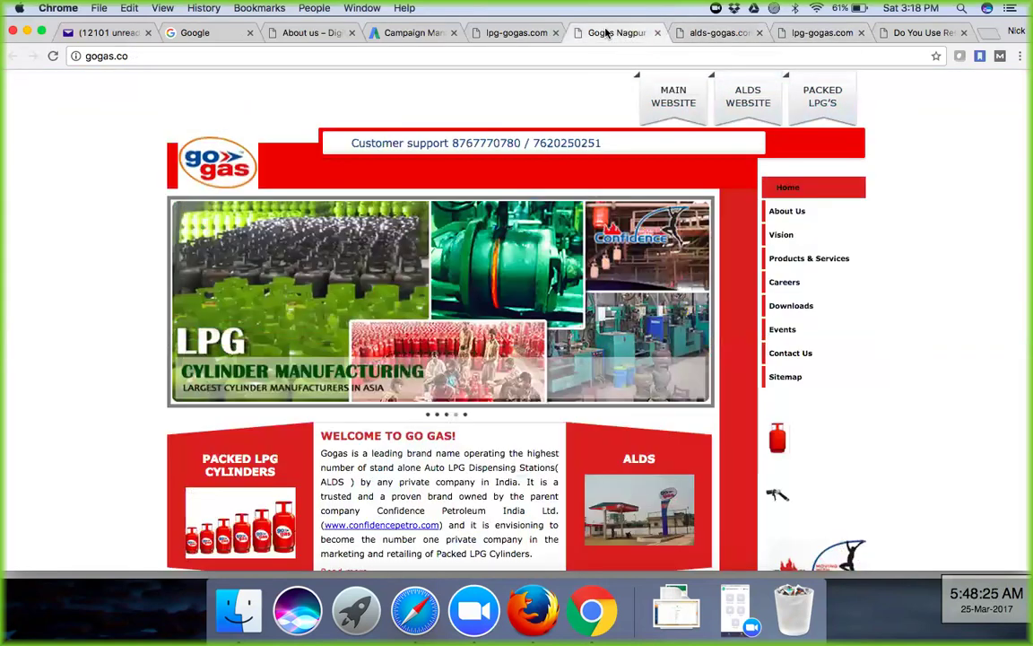
click(709, 33)
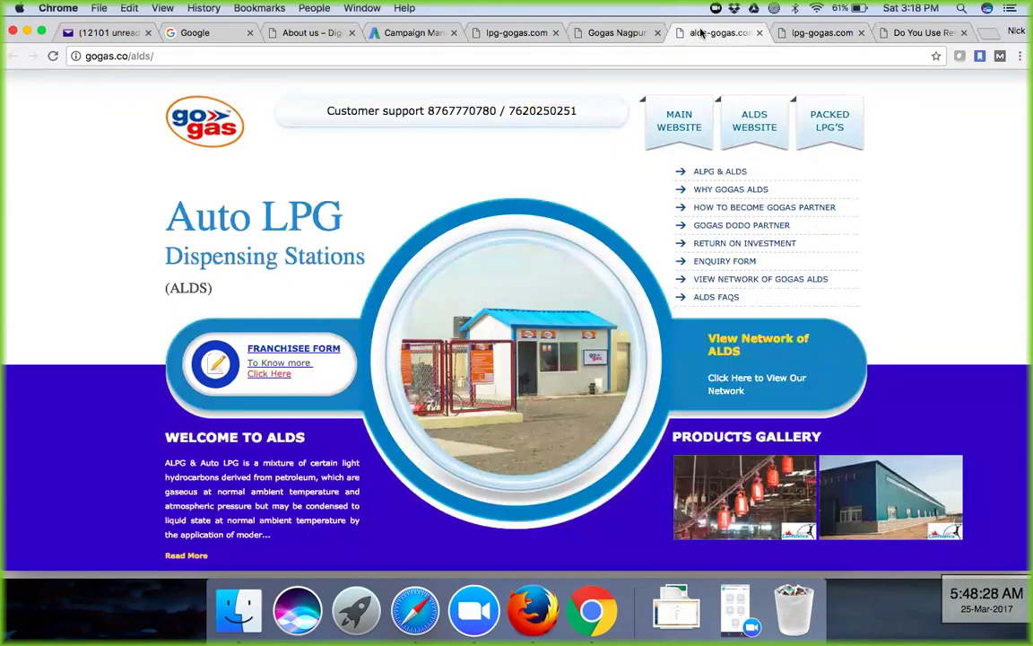
click(801, 33)
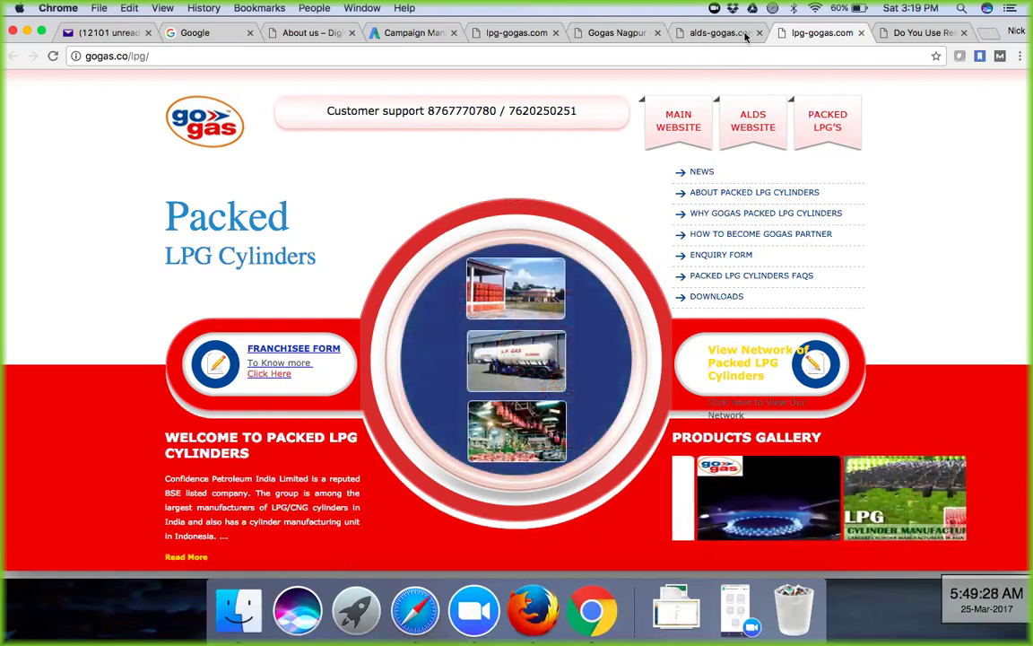
click(701, 34)
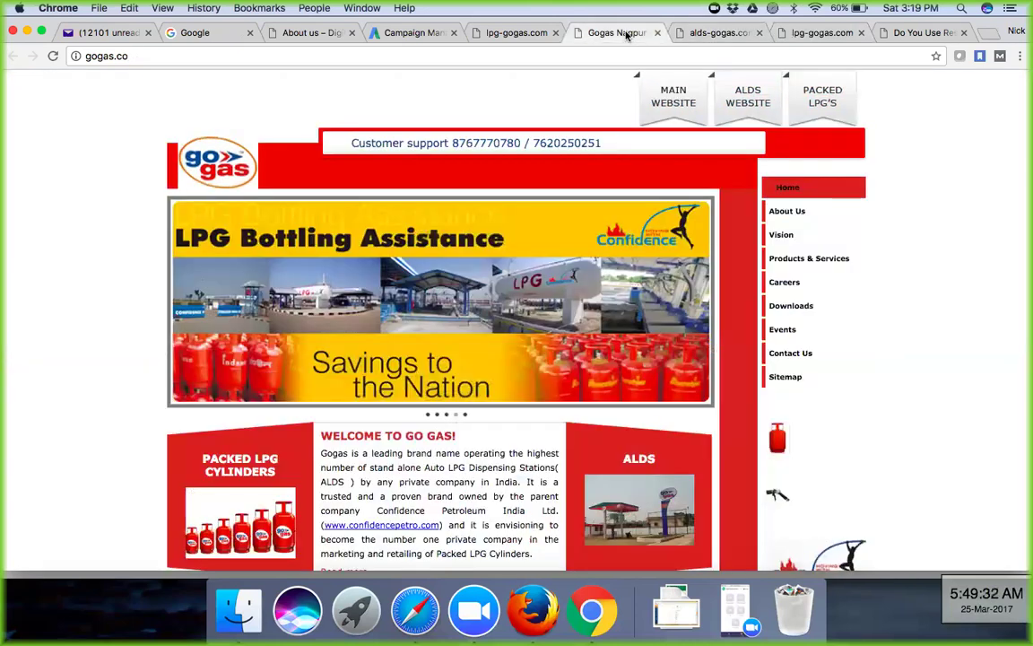
click(619, 34)
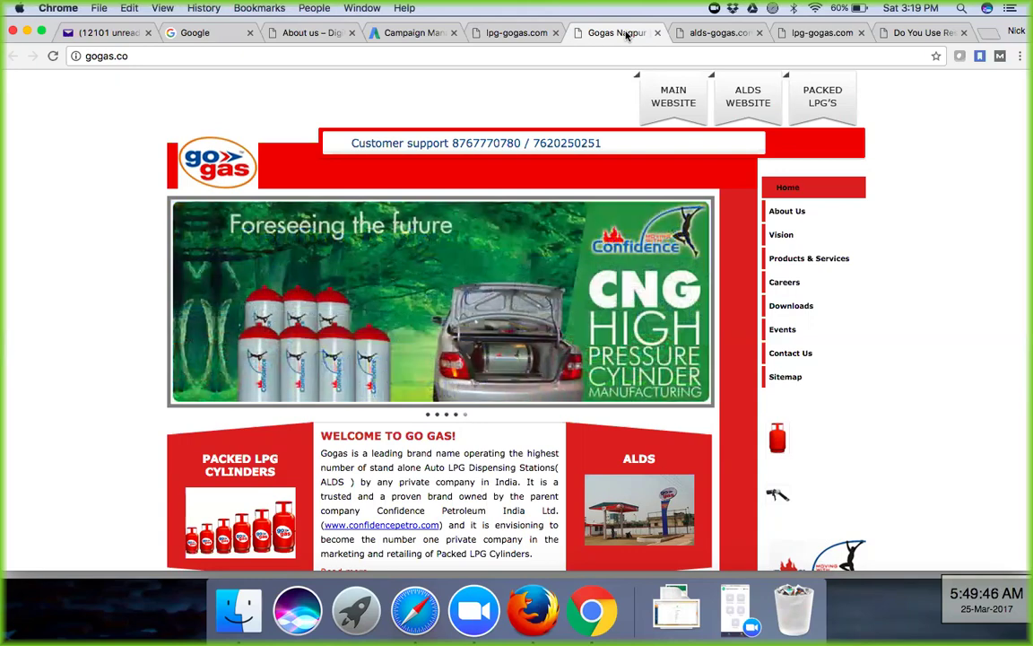
click(718, 32)
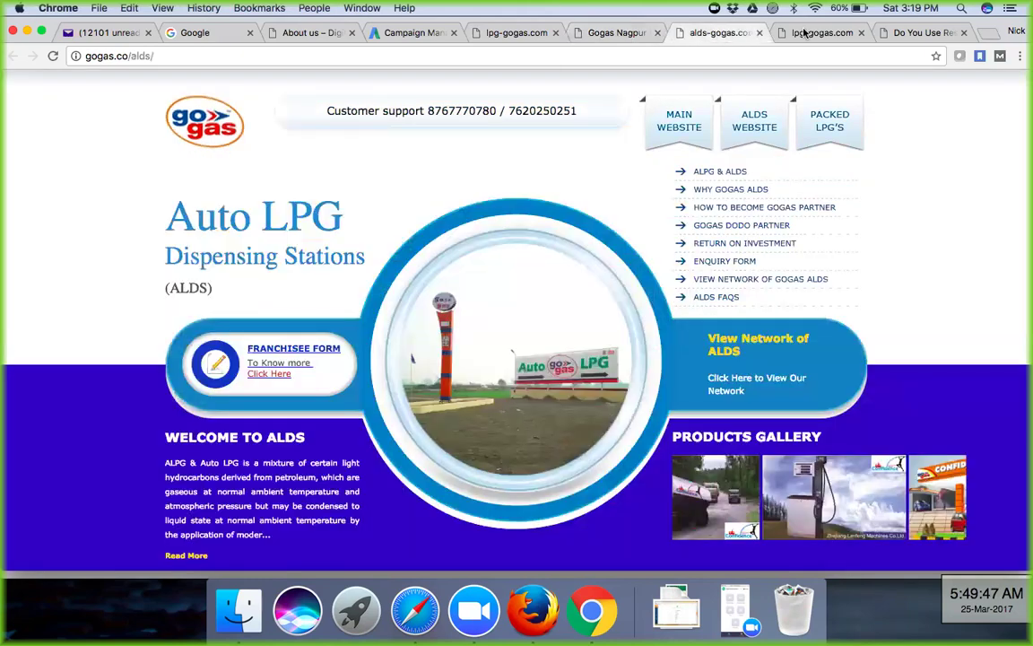
Step: Look over the full Packed LPG Cylinders page, from its header links down to the footer and back up
click(806, 33)
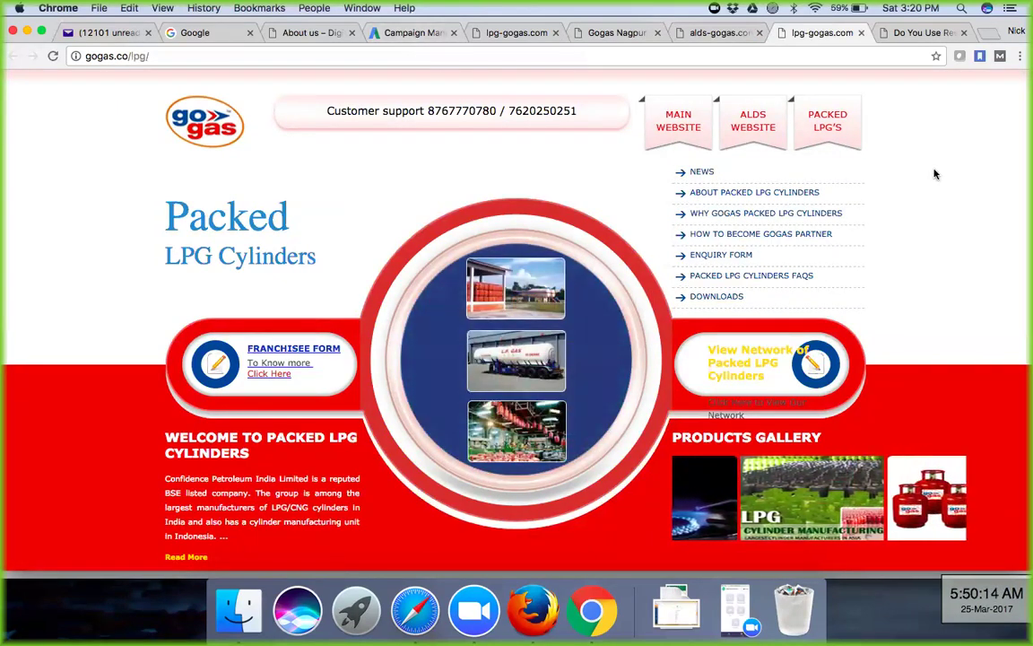
scroll(934, 174, down, 2)
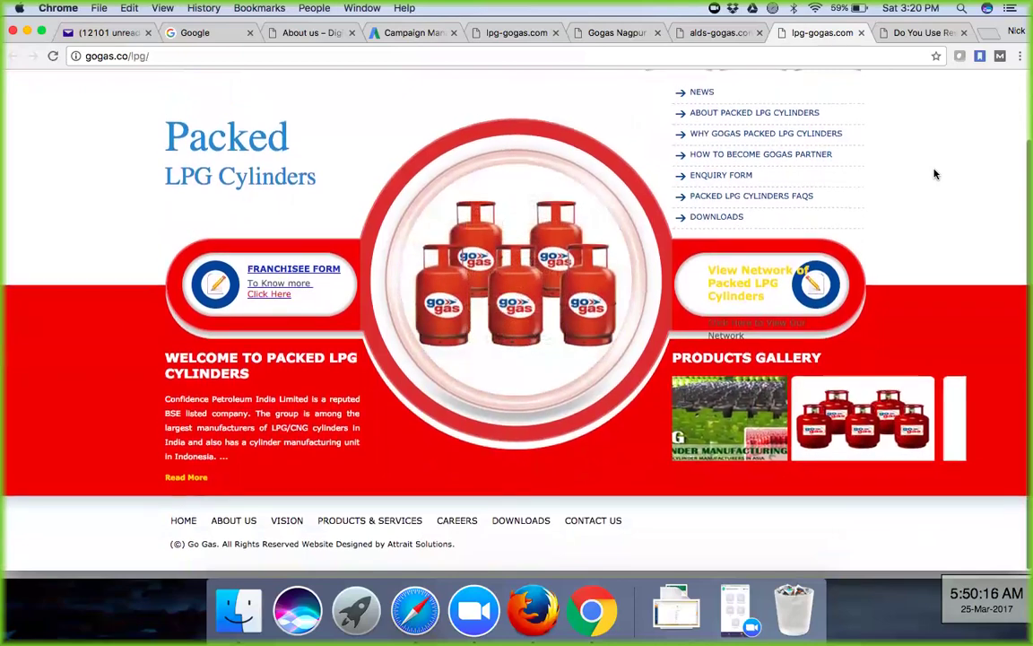
scroll(935, 174, up, 2)
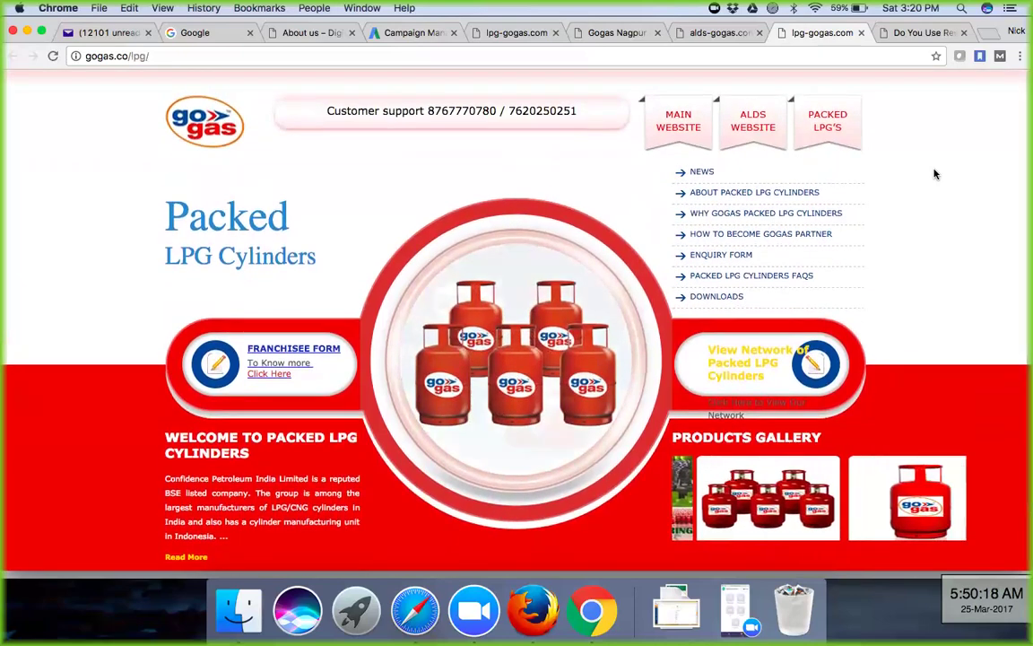
scroll(934, 174, down, 2)
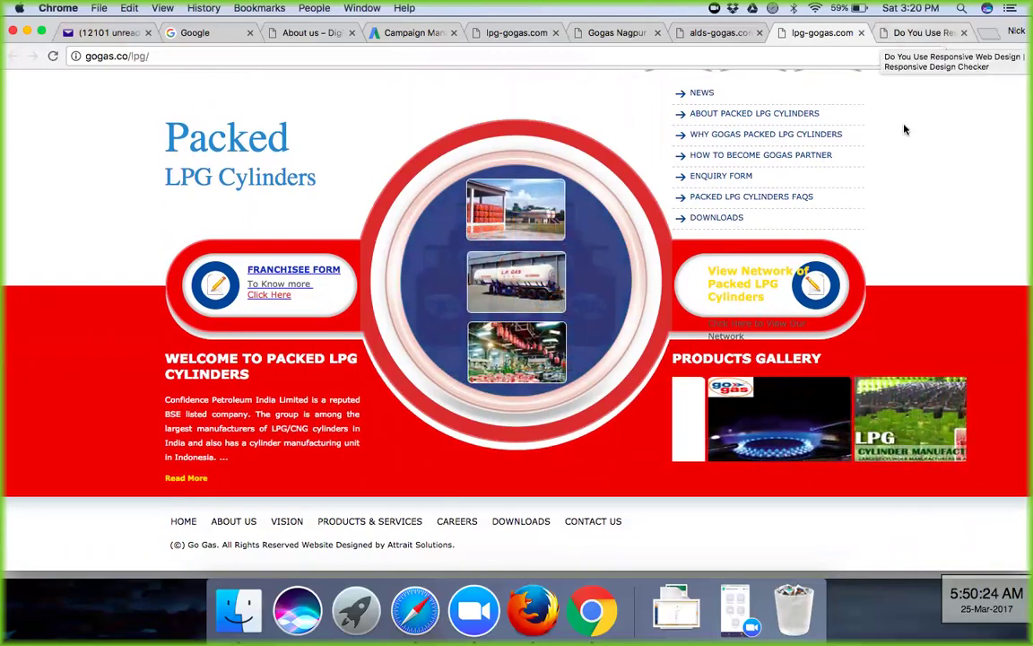
scroll(905, 129, up, 2)
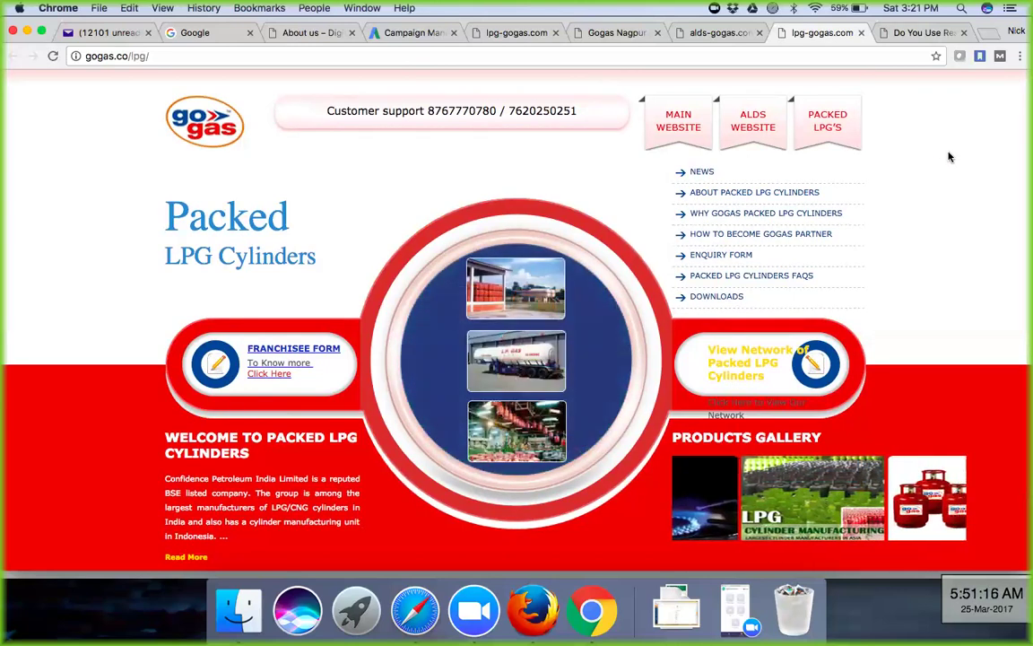
Step: Return to the Google AdWords account, leave the responsive ad editor and view the list of all campaigns
click(615, 33)
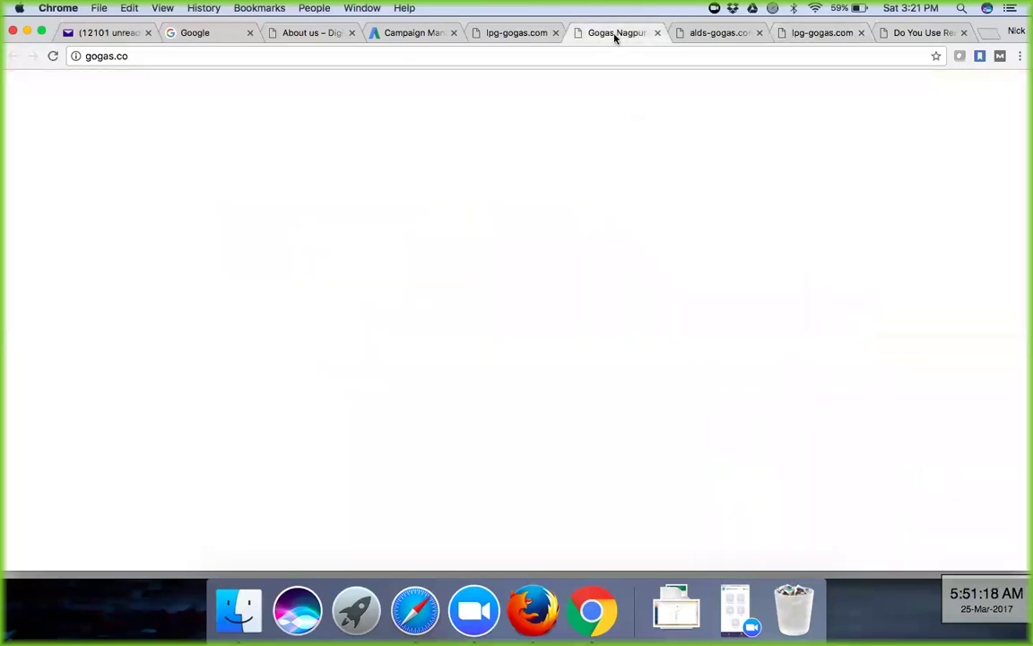
click(509, 36)
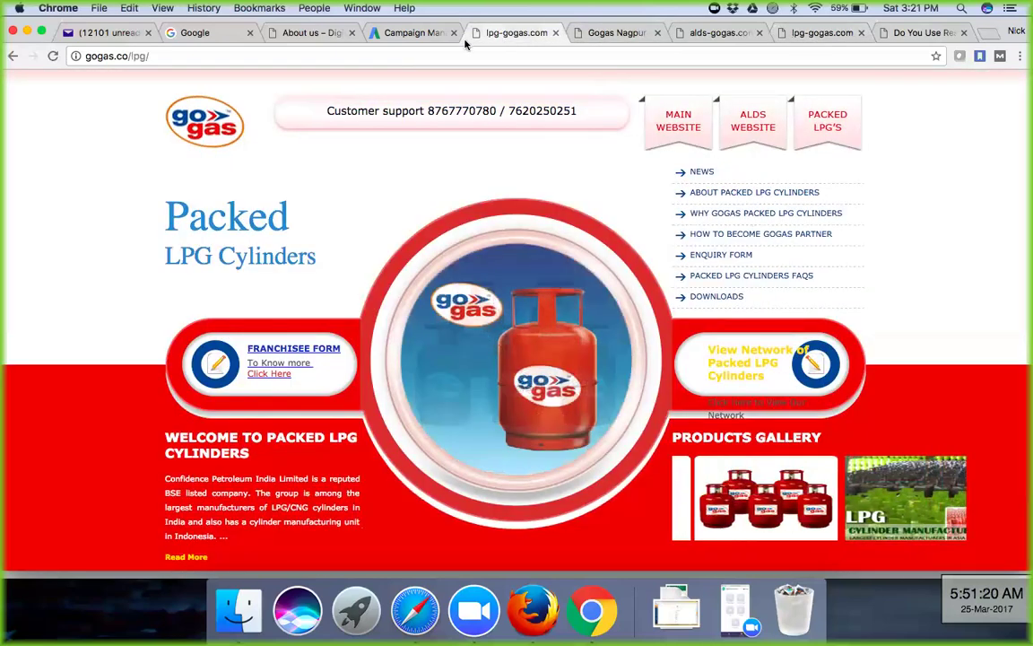
click(415, 33)
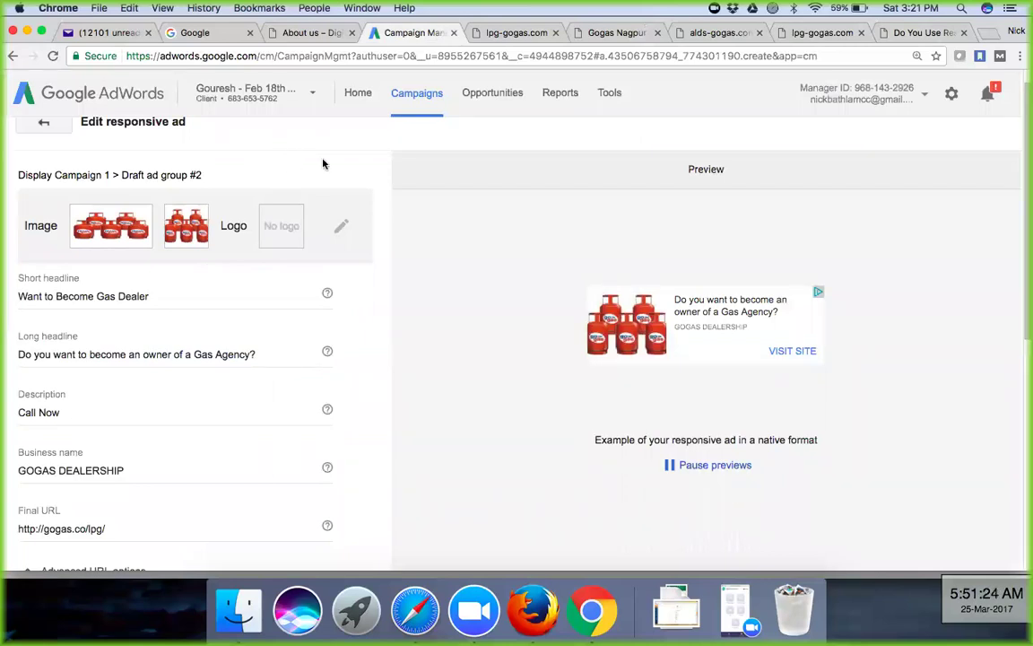
click(416, 98)
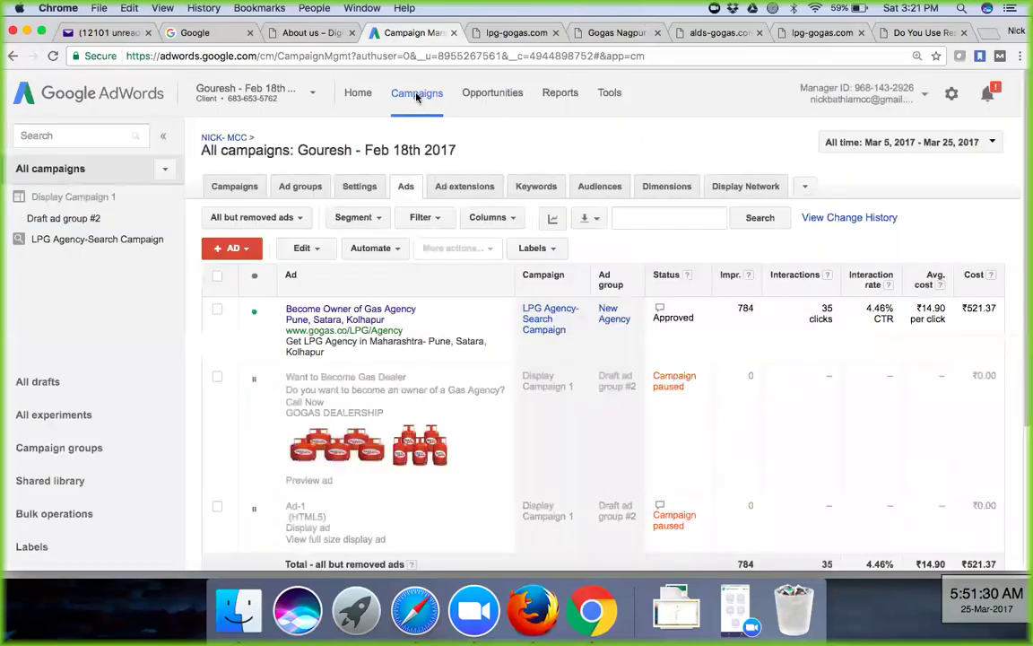
click(241, 186)
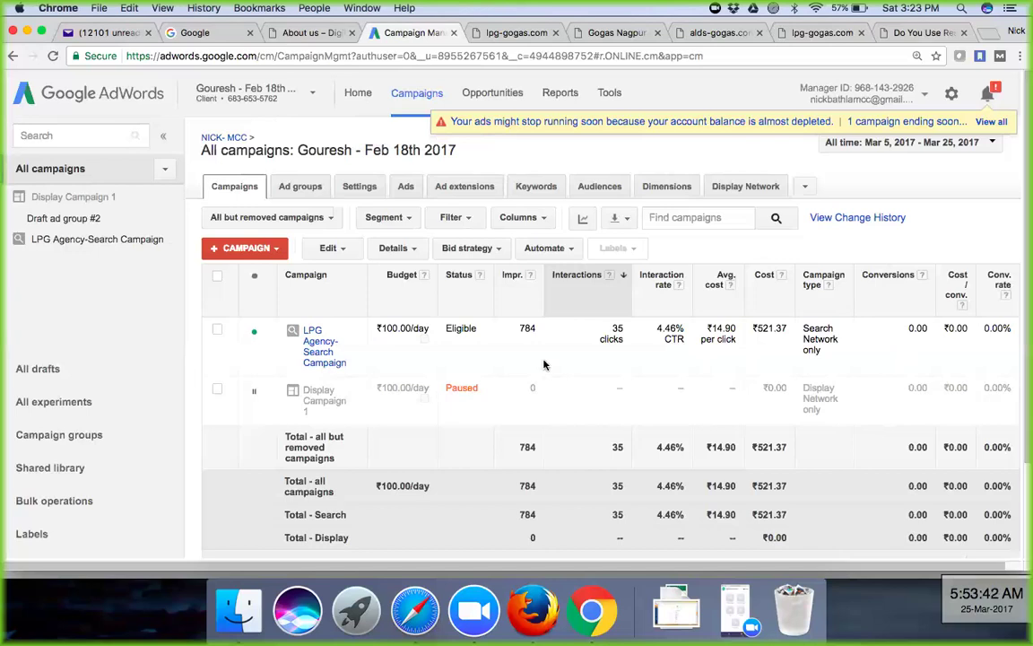
Step: View the settings of all campaigns and check the end date options of LPG Agency-Search Campaign, discarding the edit
click(357, 190)
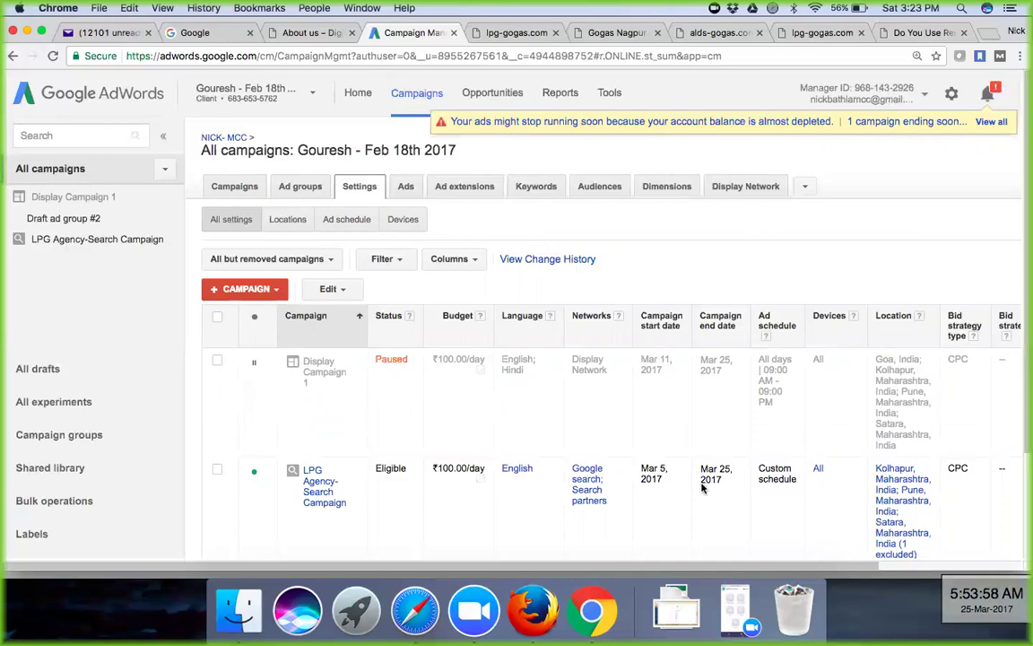
click(734, 533)
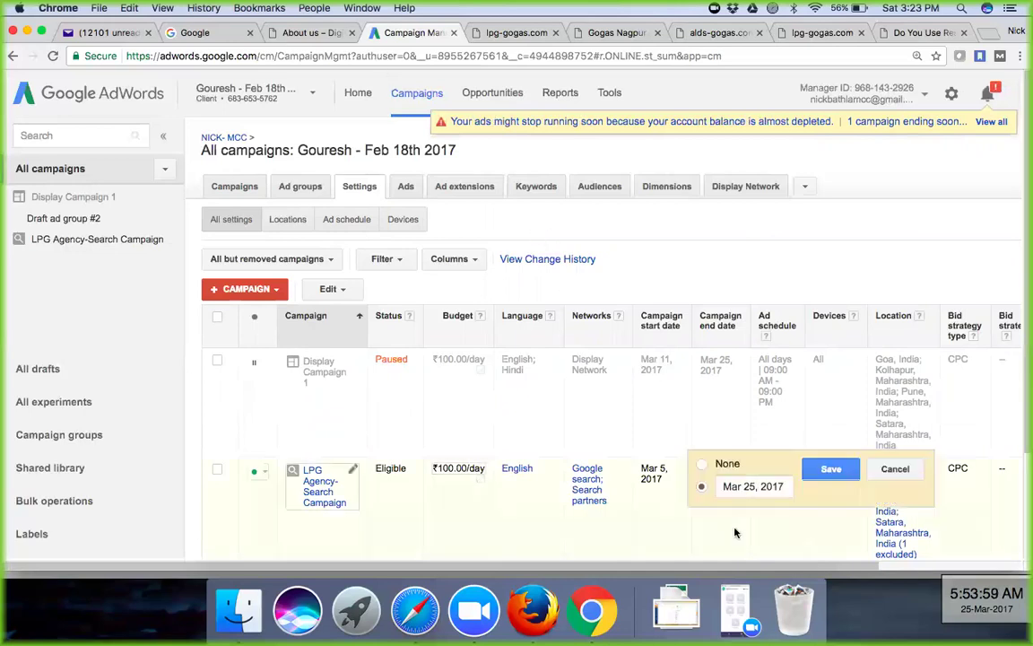
click(896, 474)
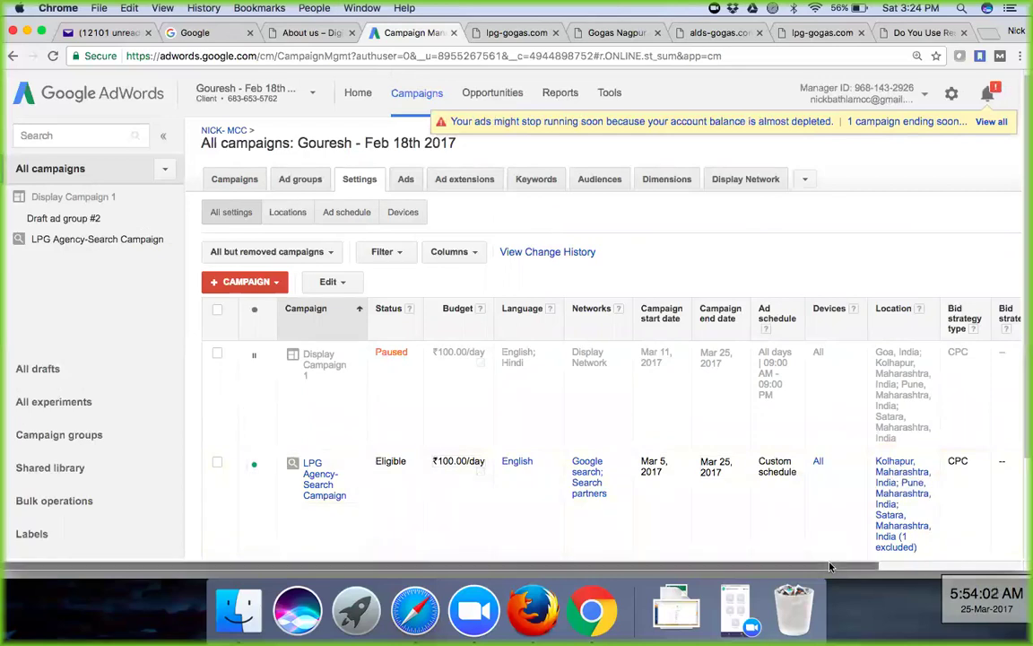
Step: Look across the remaining columns of the campaign settings and view the campaigns' performance by device
scroll(906, 558, right, 2)
scroll(906, 558, right, 3)
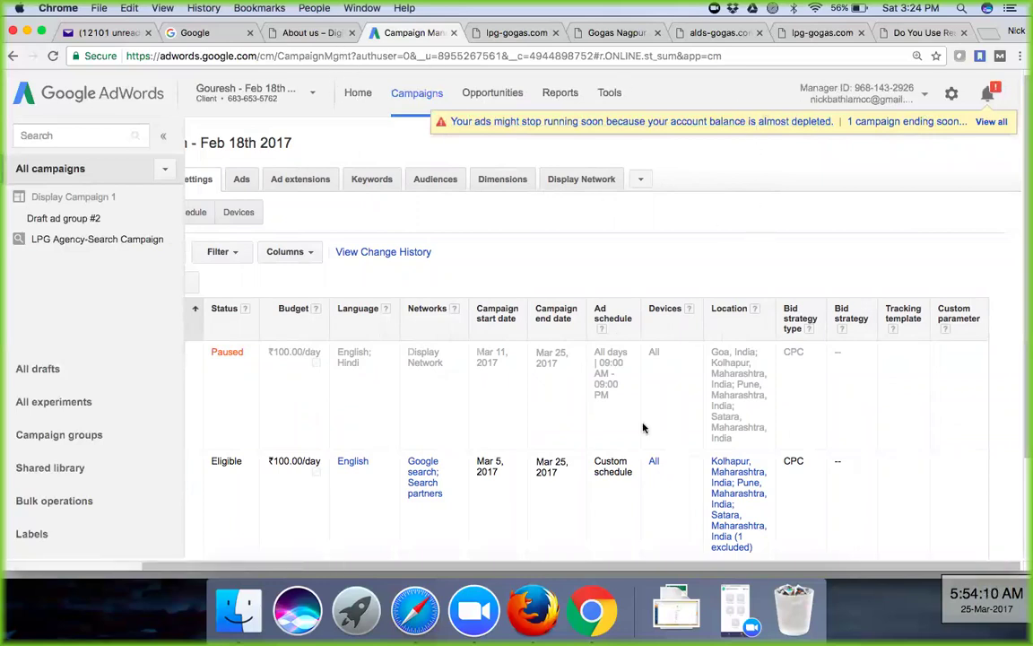
drag(586, 565, 395, 558)
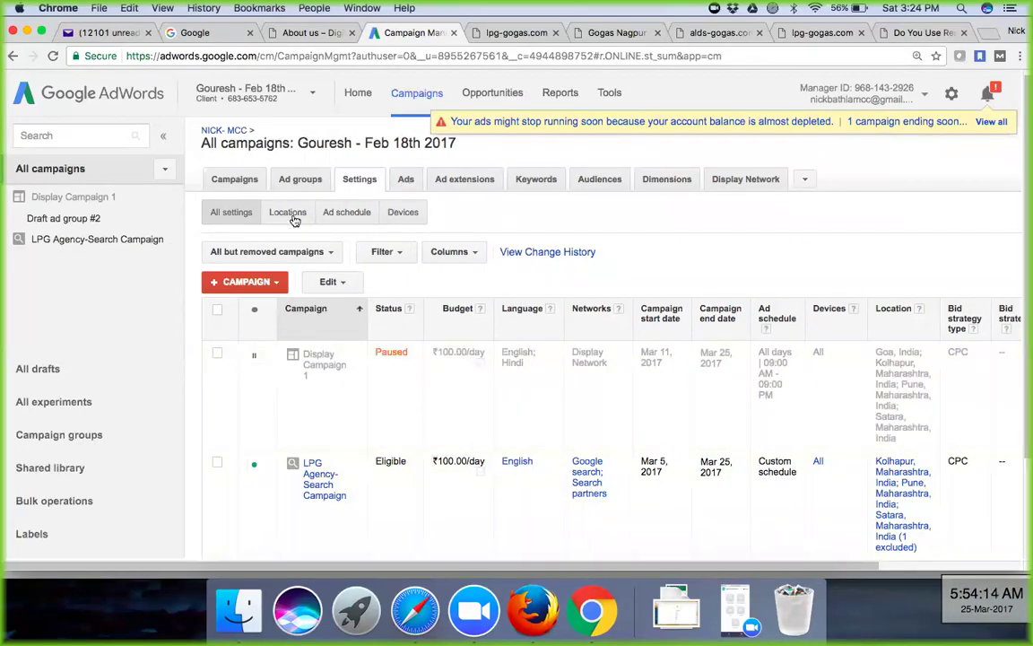
click(415, 220)
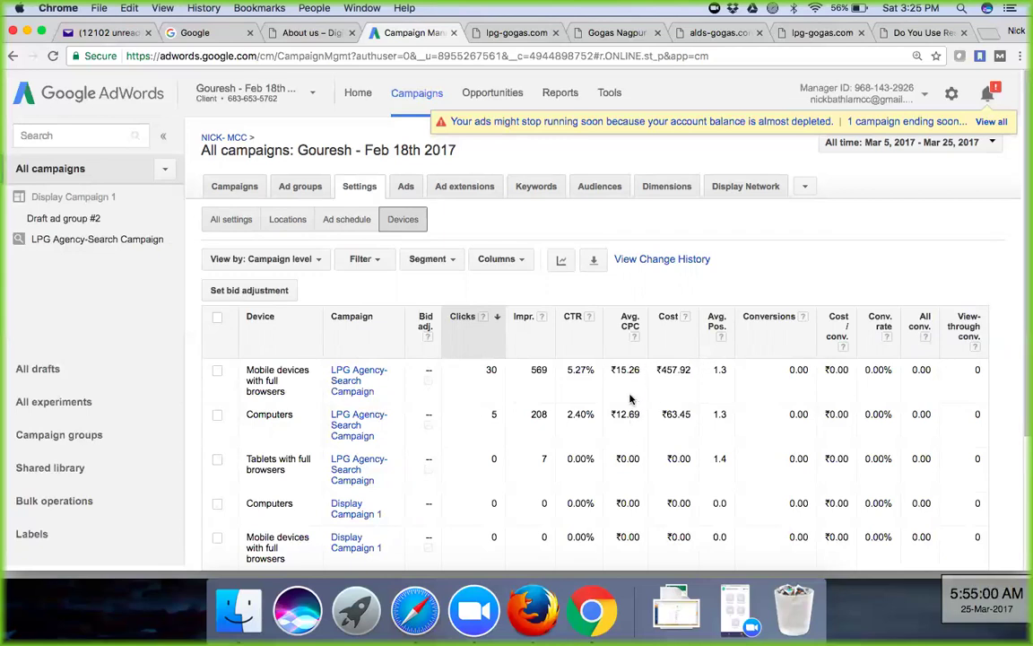
scroll(631, 484, down, 3)
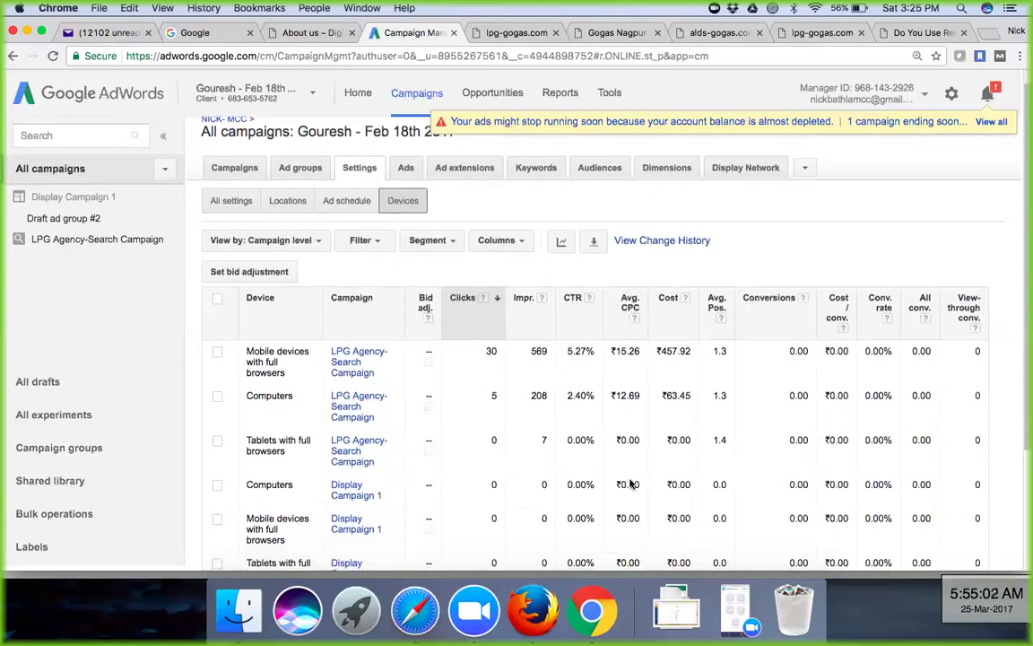
scroll(630, 485, up, 3)
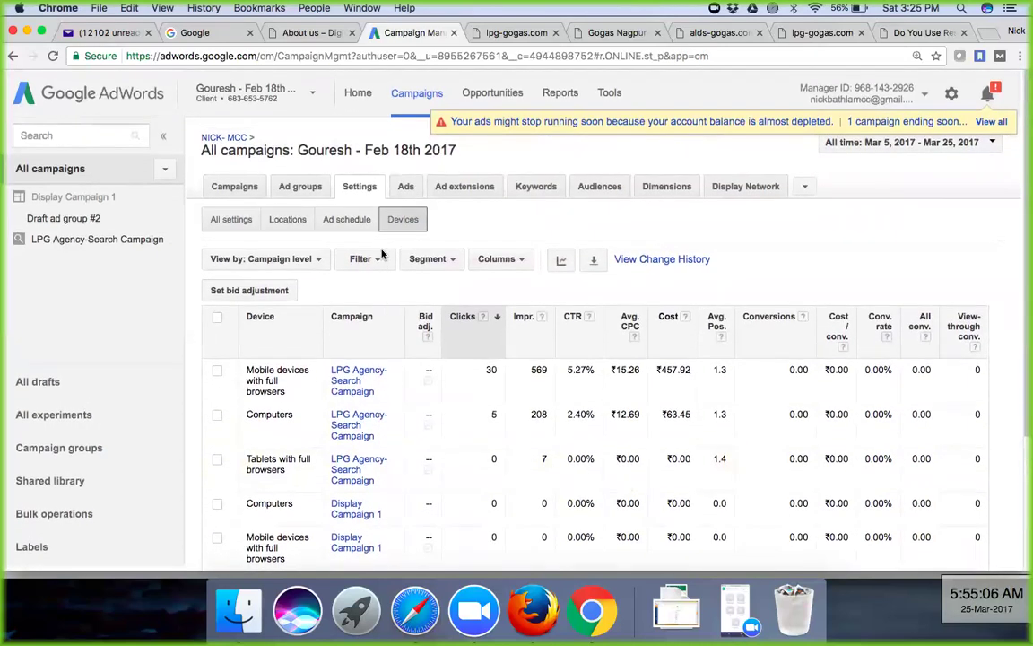
Step: View the ads of all campaigns and the ad extensions report for Sitelinks extensions
click(406, 188)
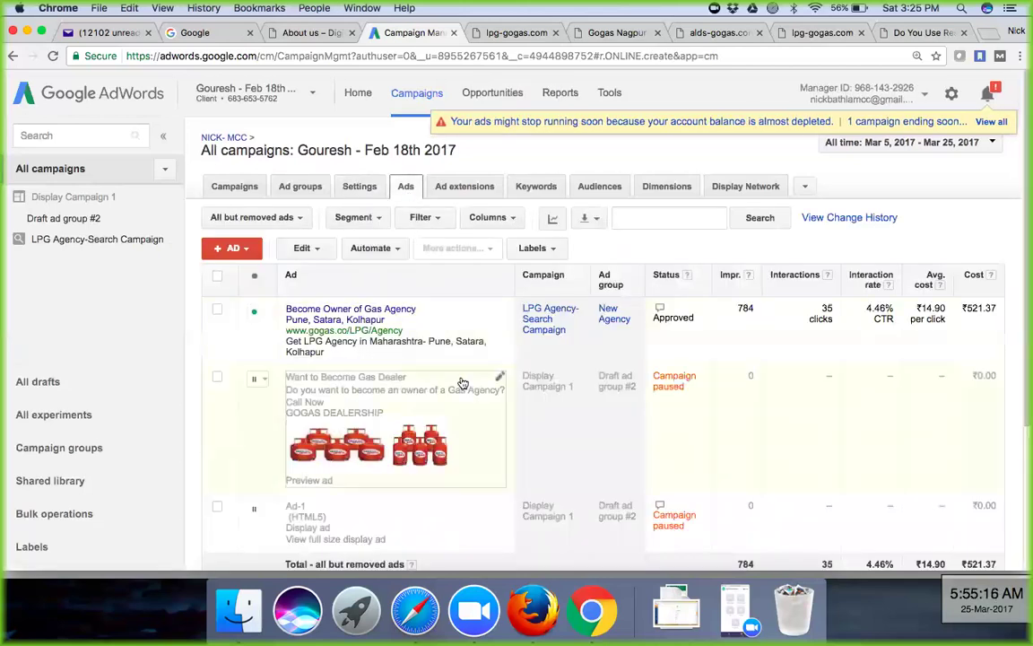
scroll(453, 359, down, 1)
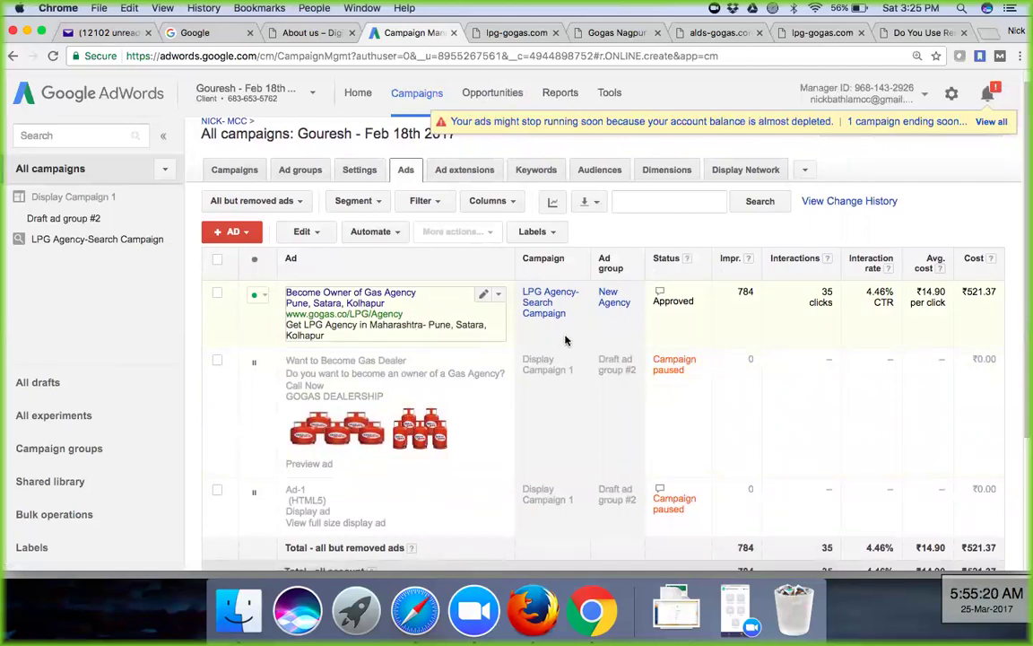
click(463, 170)
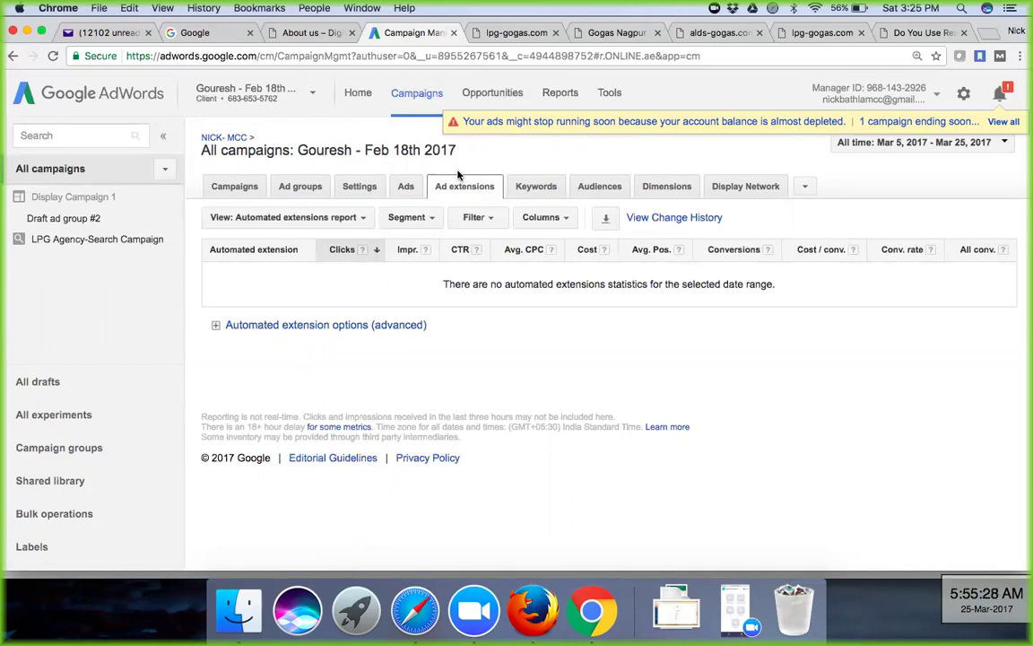
click(305, 215)
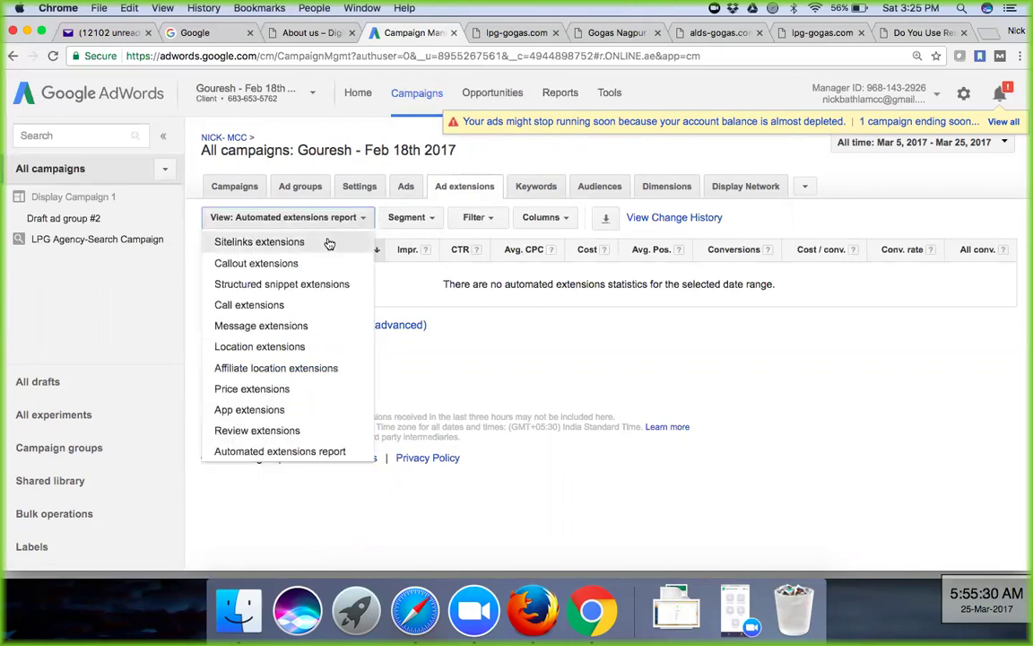
click(329, 243)
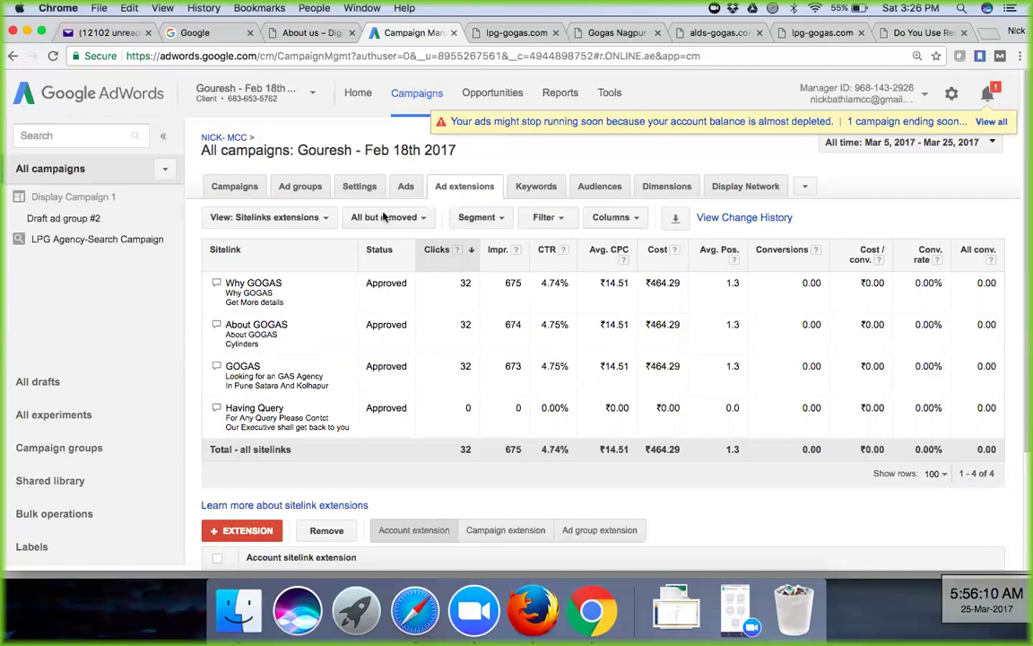
Step: View the ad extensions reports for Callout extensions and Structured snippet extensions
click(273, 217)
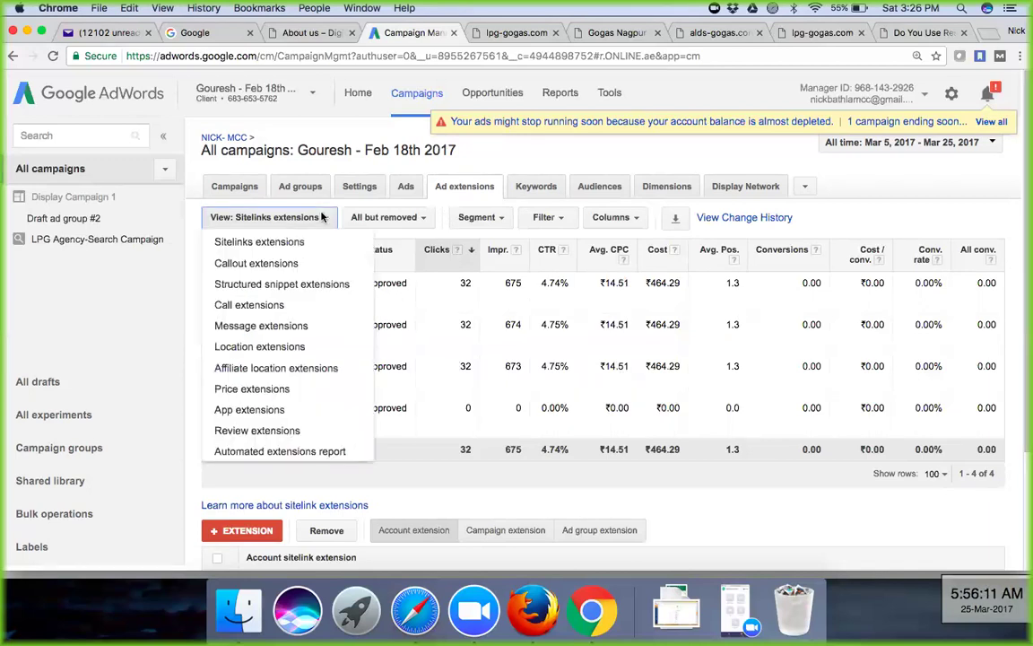
click(307, 265)
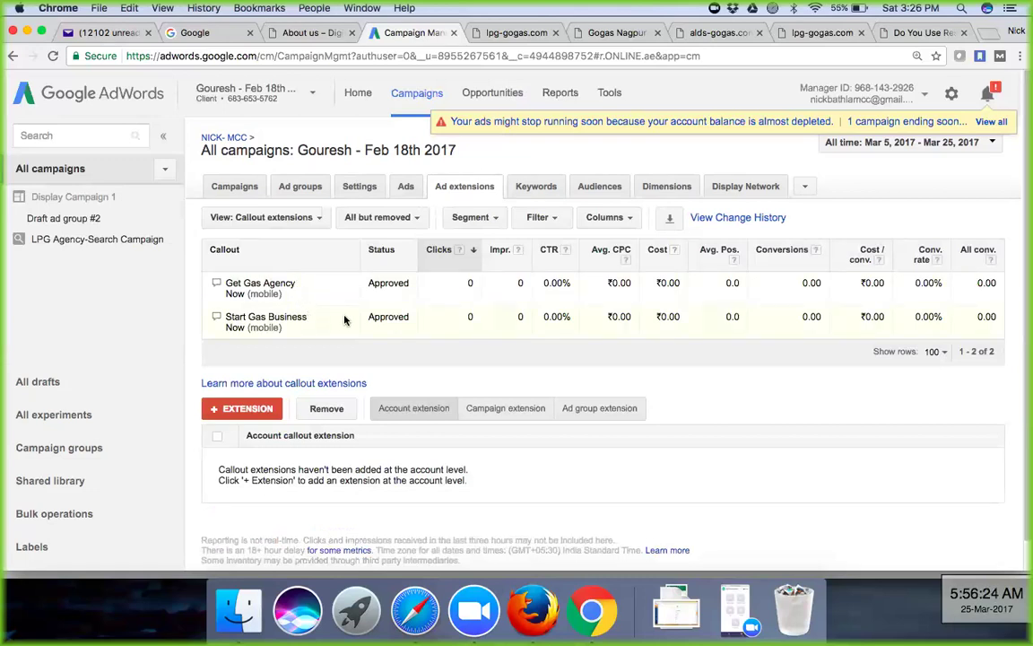
click(312, 219)
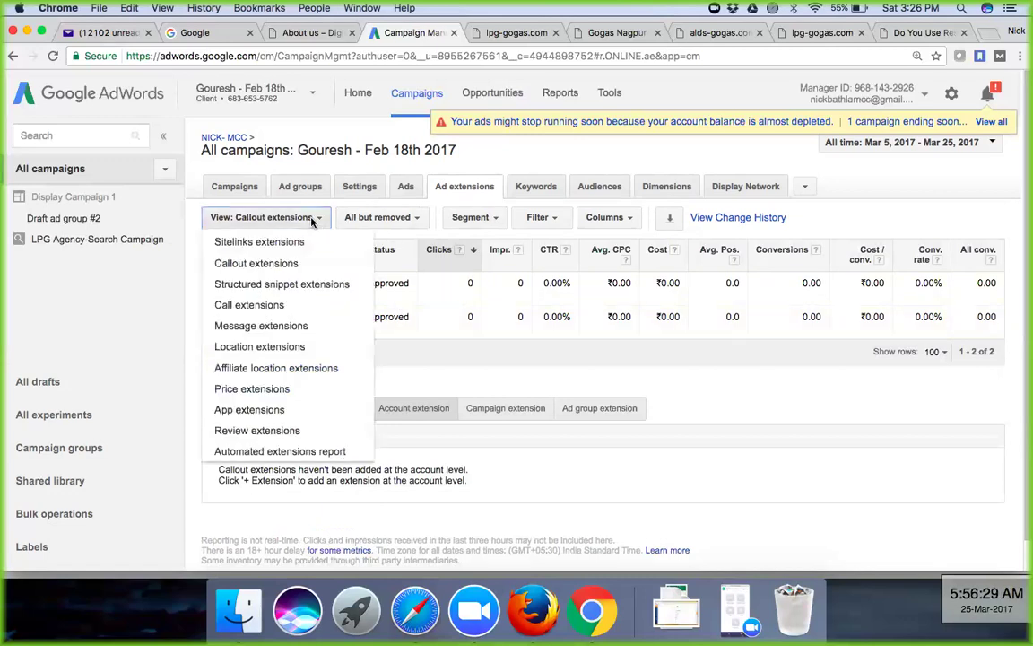
click(304, 291)
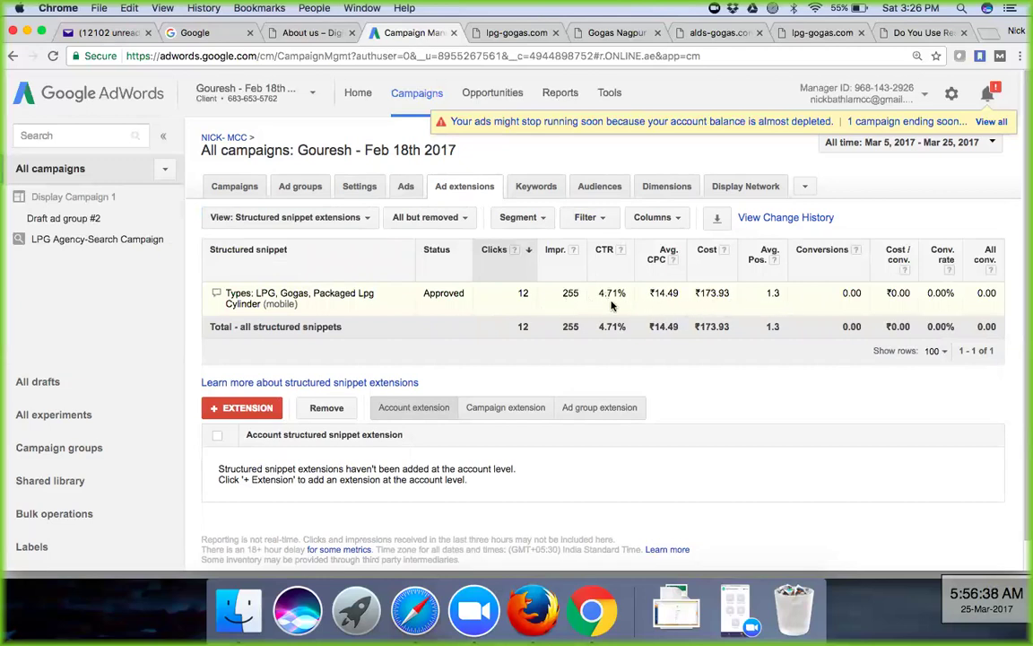
Step: View the ad extensions reports for Call extensions and Message extensions
click(334, 218)
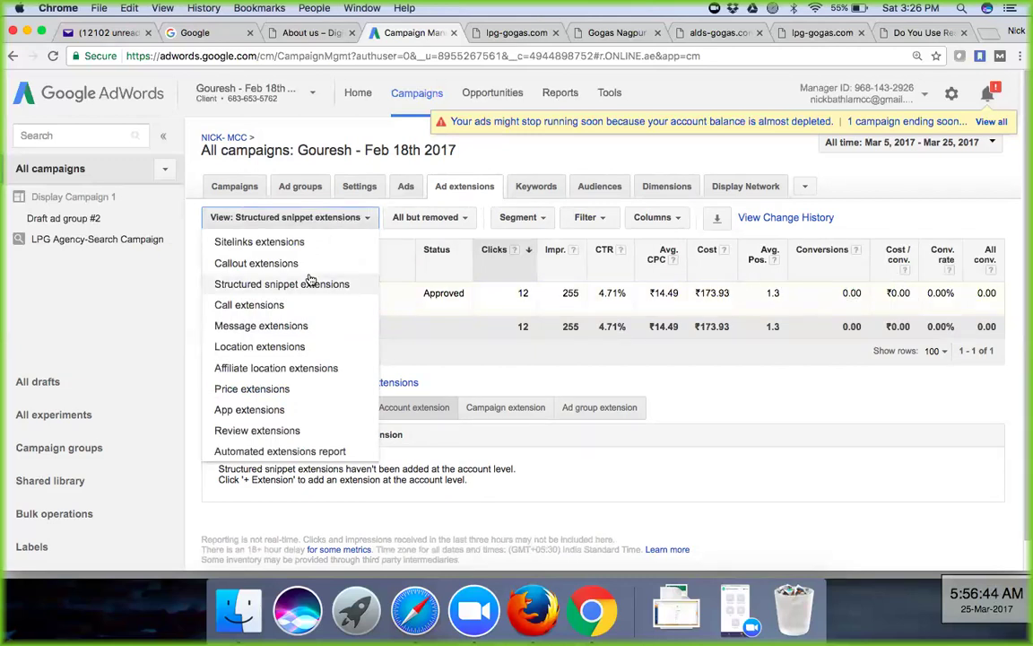
click(295, 305)
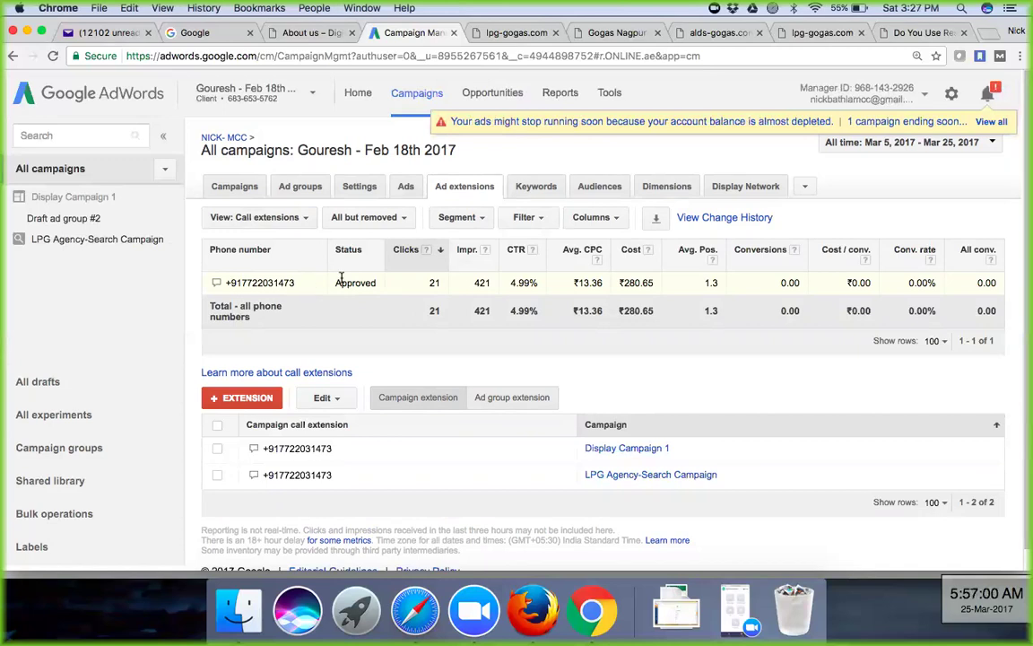
click(294, 221)
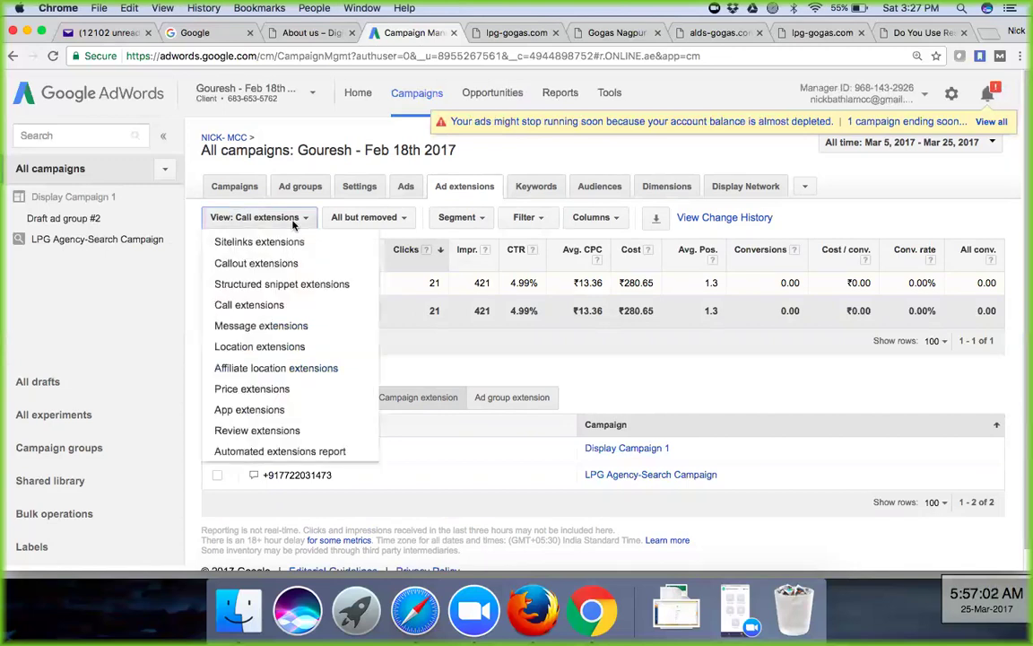
click(314, 326)
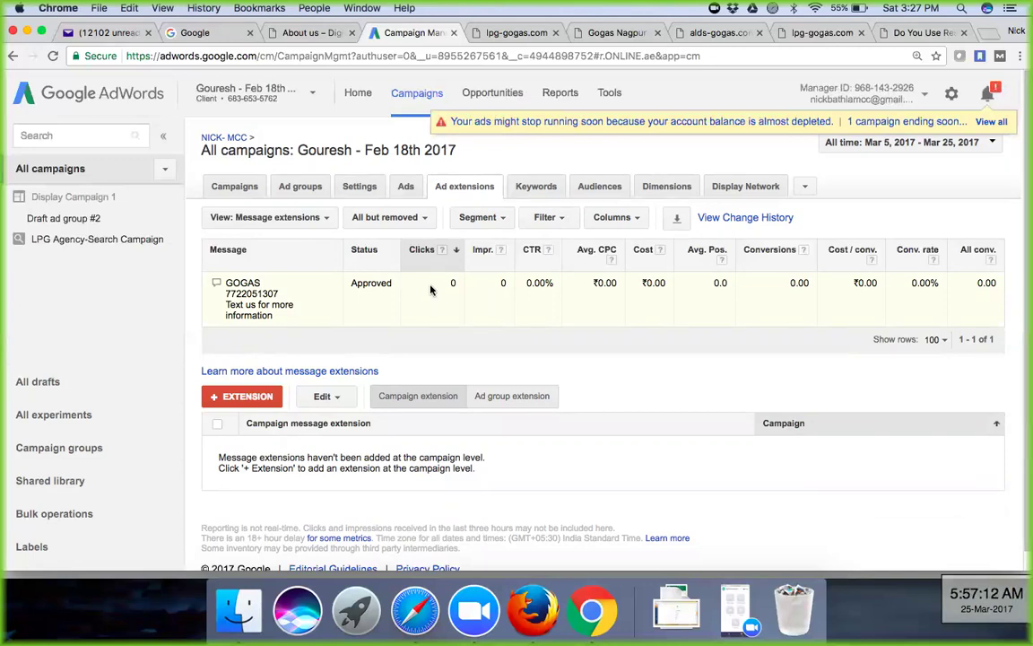
Step: Check the Location, Price and Review extensions reports of all campaigns
click(316, 219)
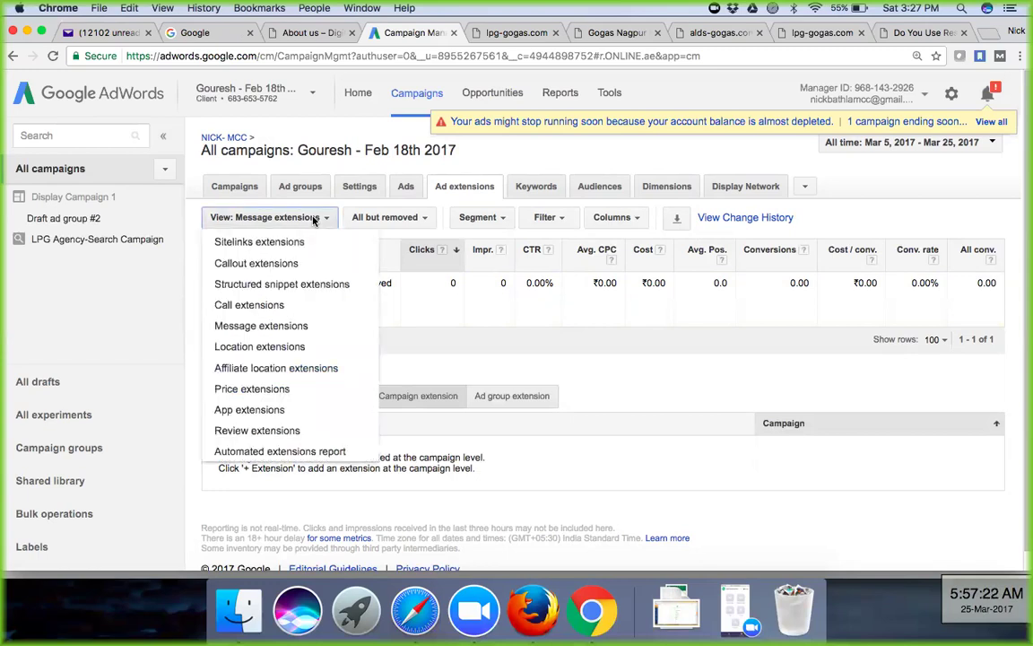
click(306, 347)
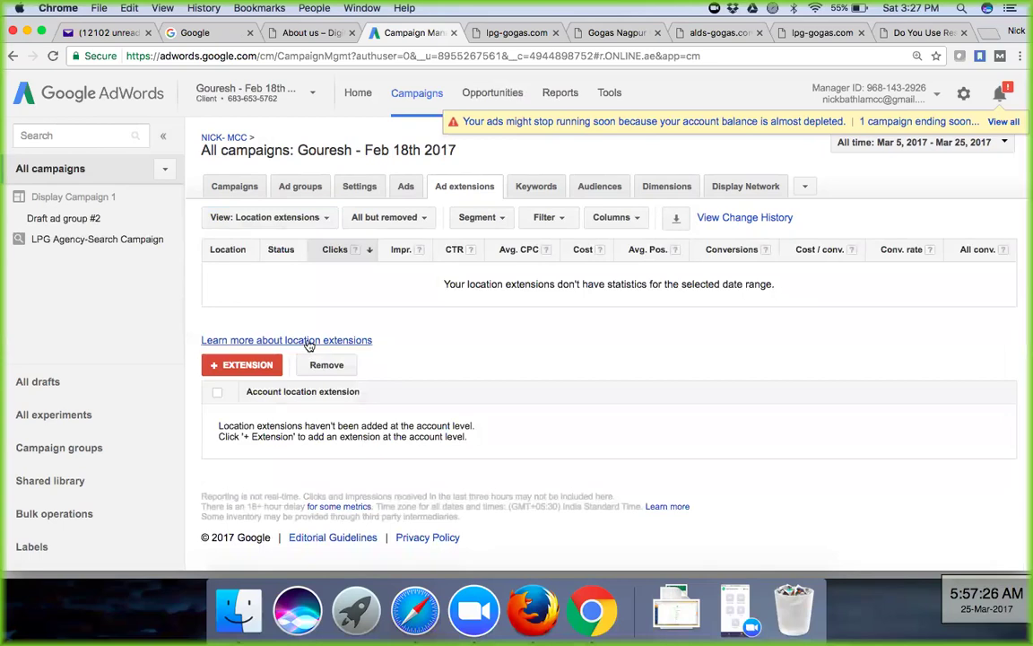
click(305, 222)
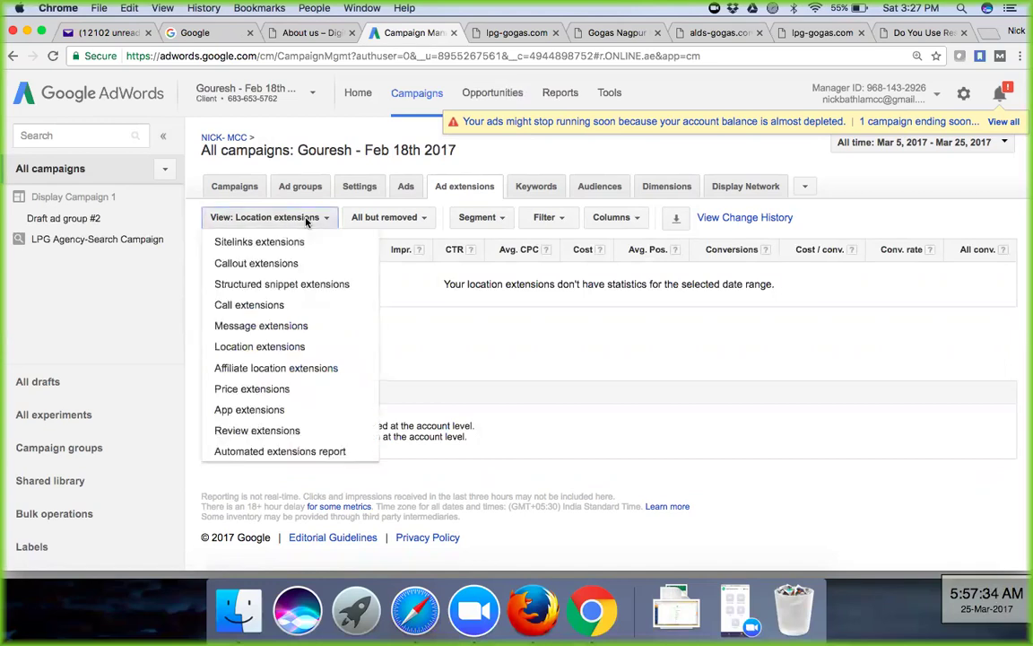
click(288, 389)
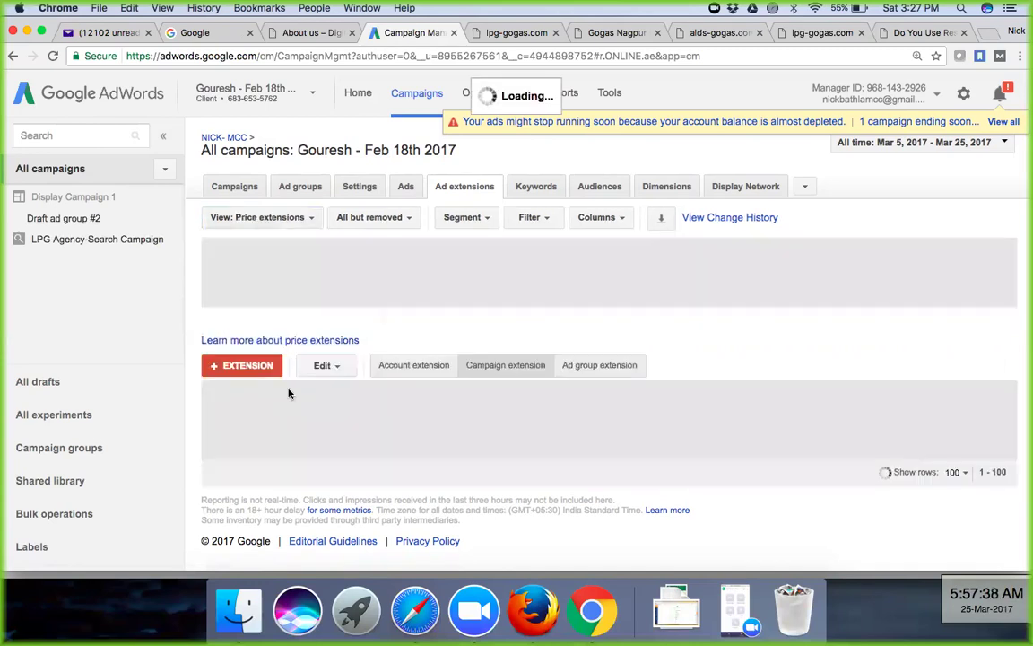
click(310, 219)
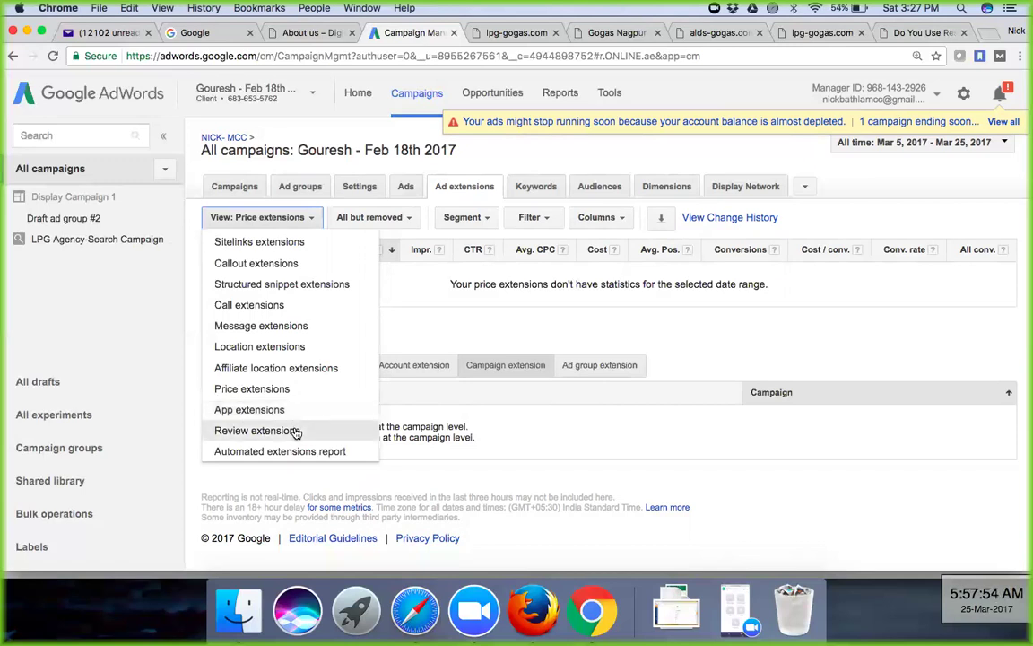
click(296, 432)
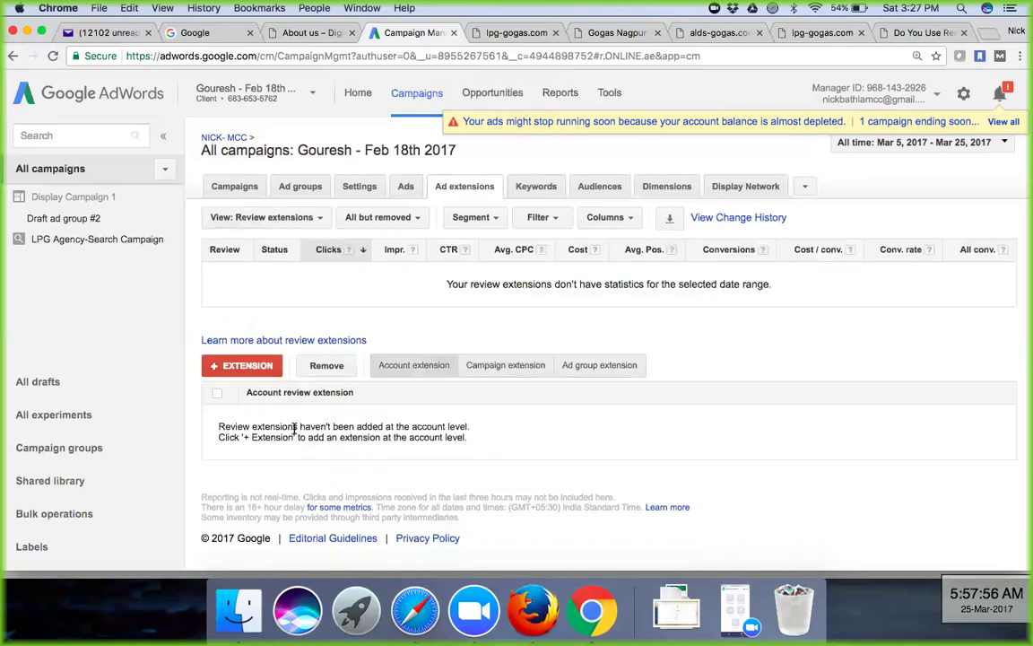
Step: Look through the full keyword list of all campaigns, including bids, impressions, clicks and costs, down to the totals and back up
click(538, 187)
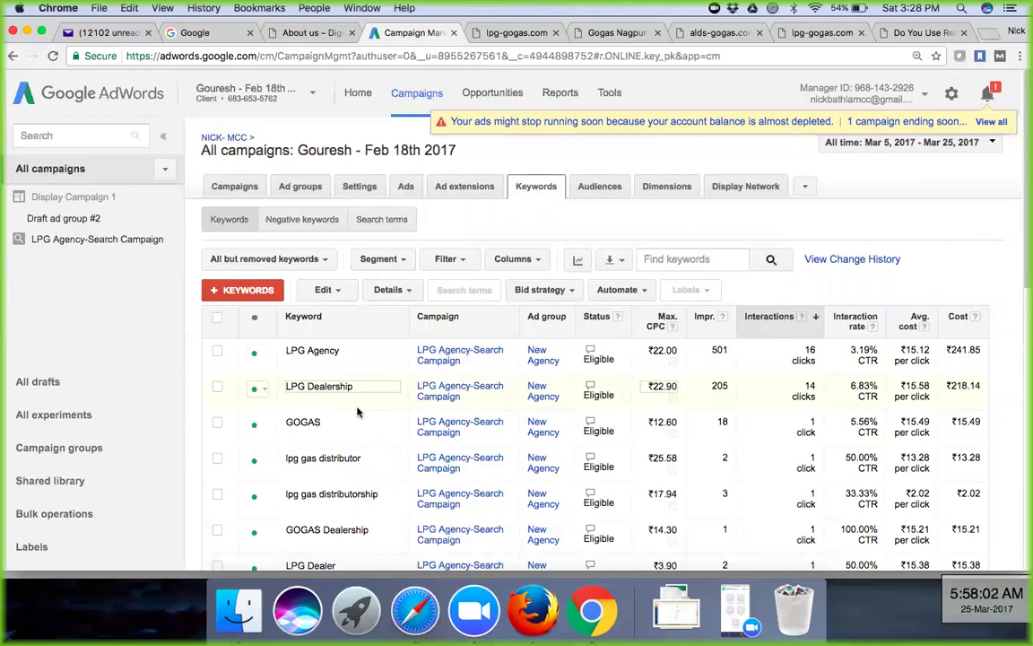
scroll(357, 412, down, 1)
scroll(357, 413, down, 5)
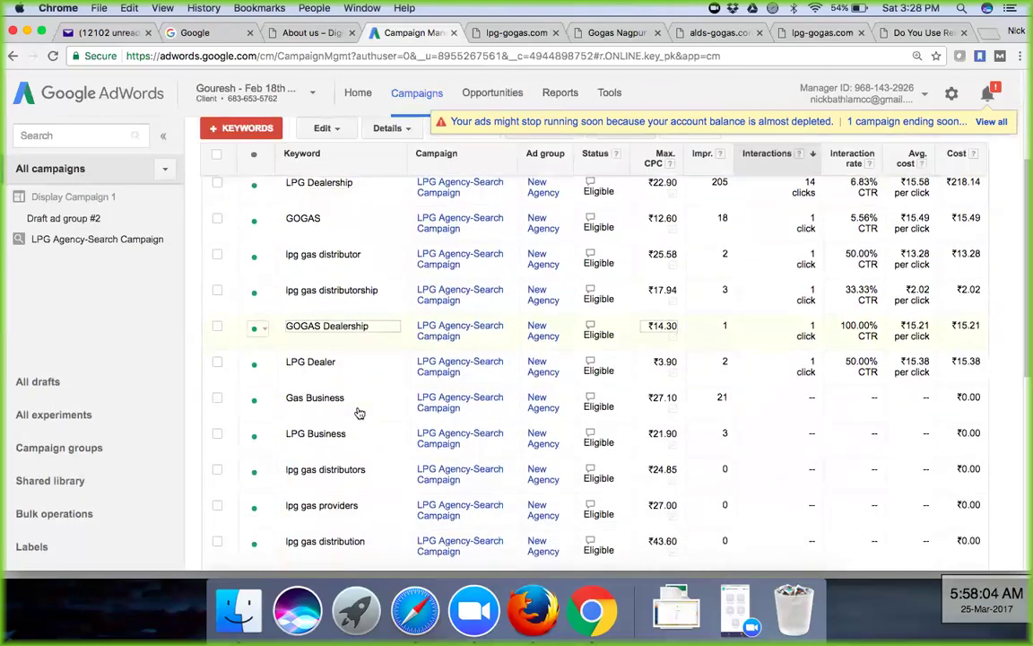
scroll(359, 412, down, 6)
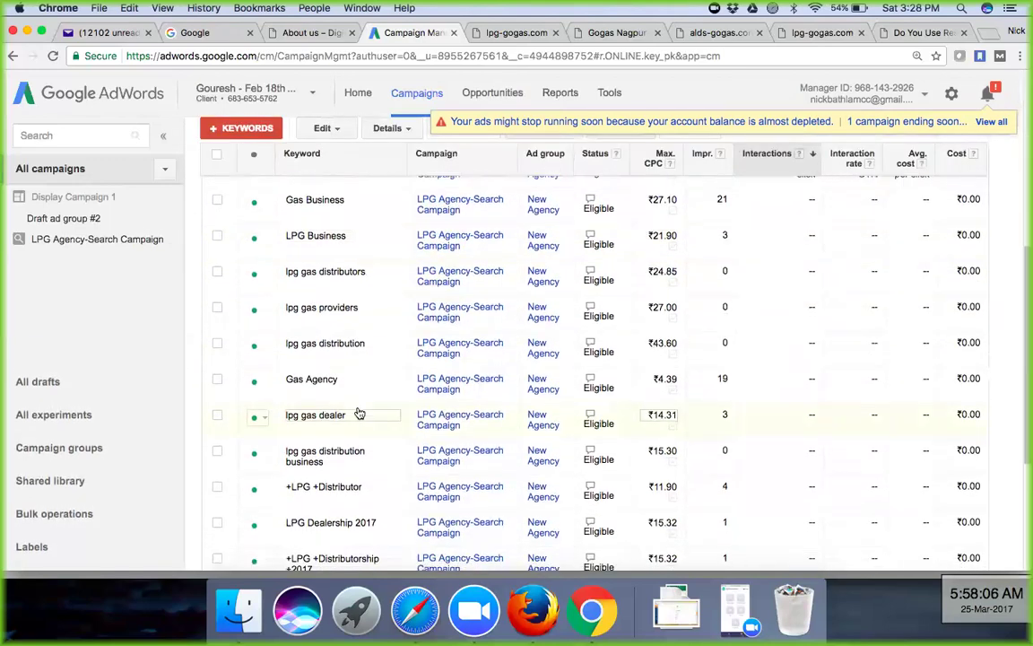
scroll(359, 413, down, 1)
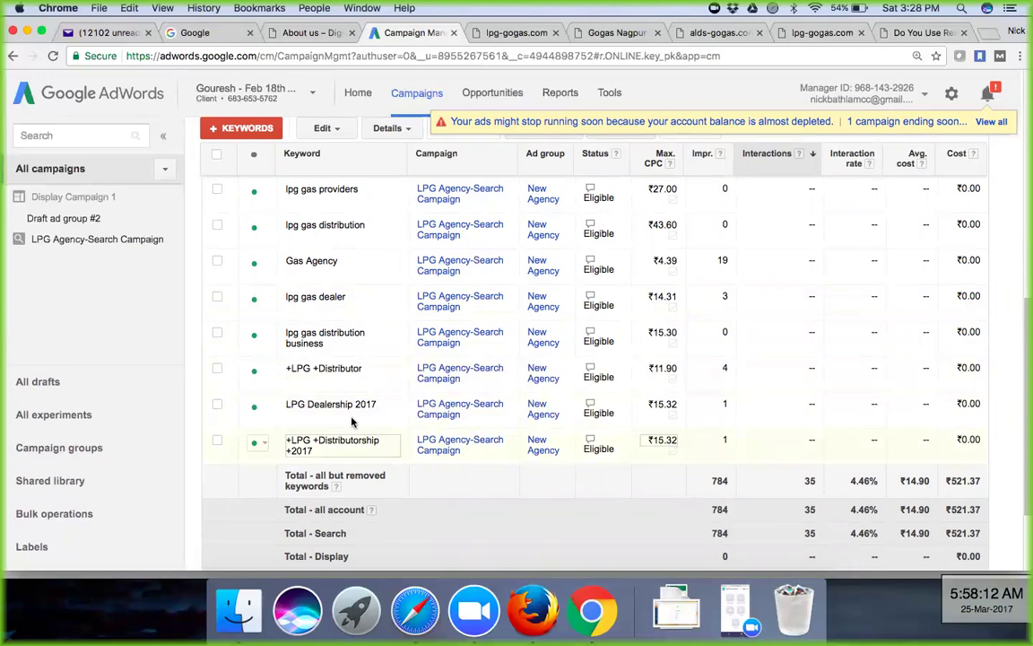
scroll(363, 400, up, 5)
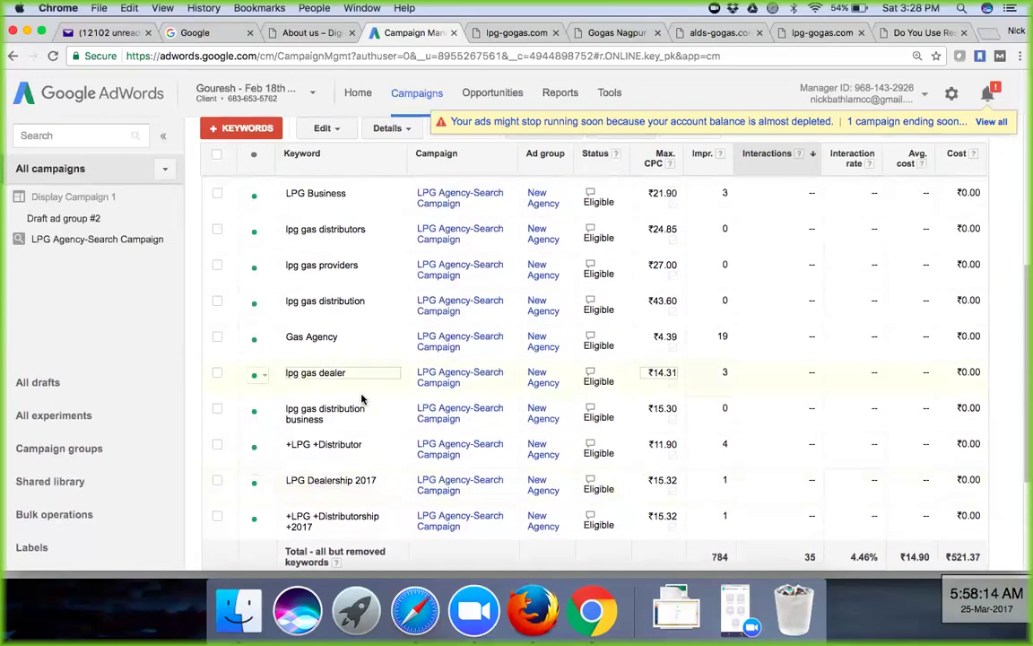
scroll(362, 399, up, 8)
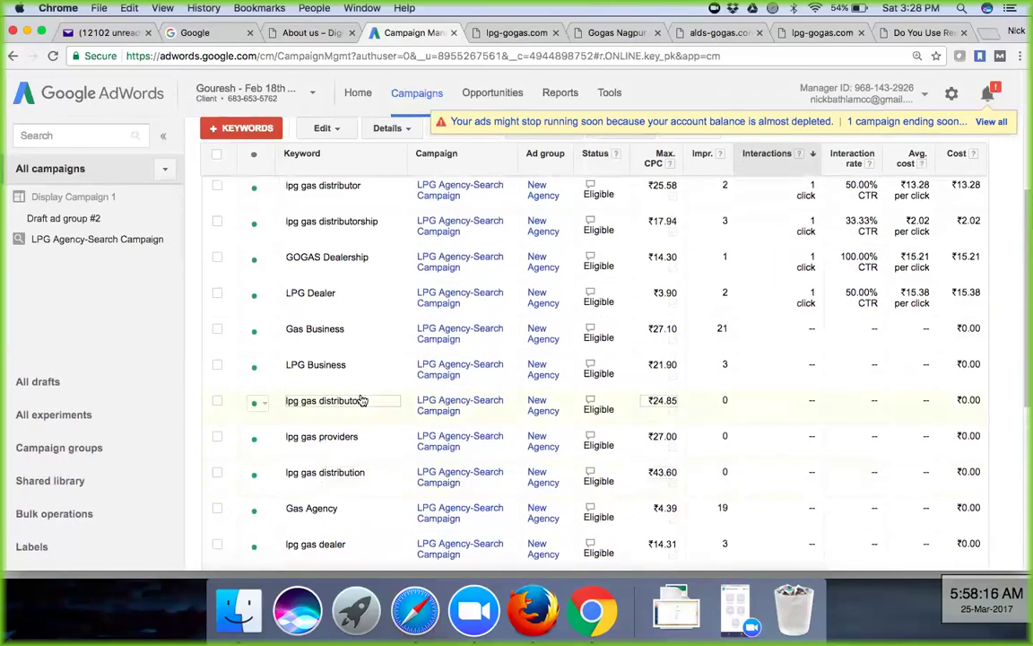
scroll(362, 399, up, 7)
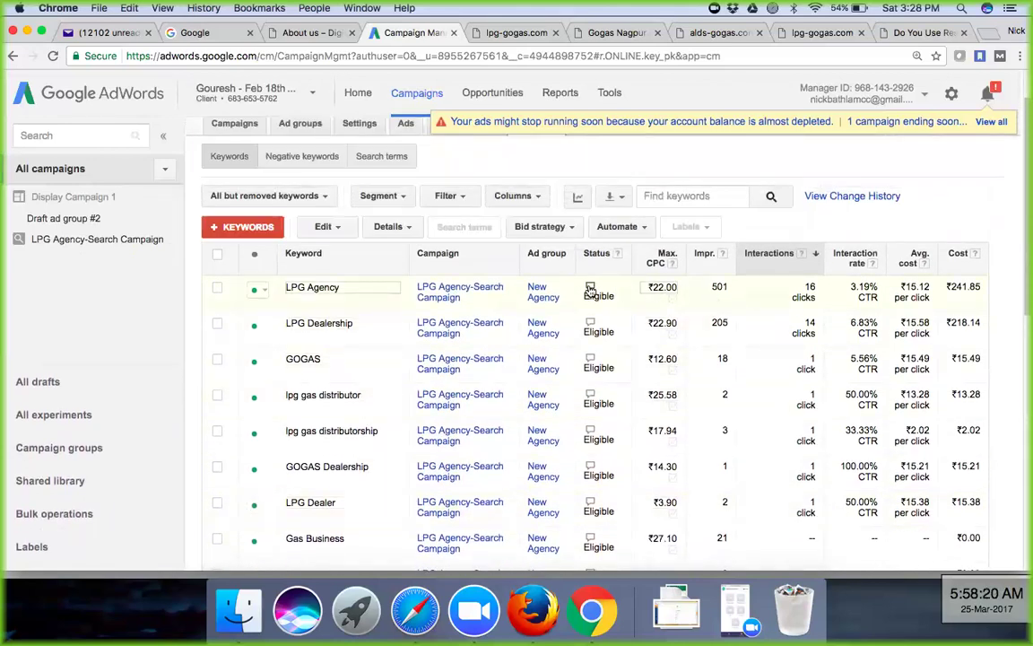
Step: Check the status details and quality score of the keywords LPG Agency and LPG Dealership
mouse_move(591, 291)
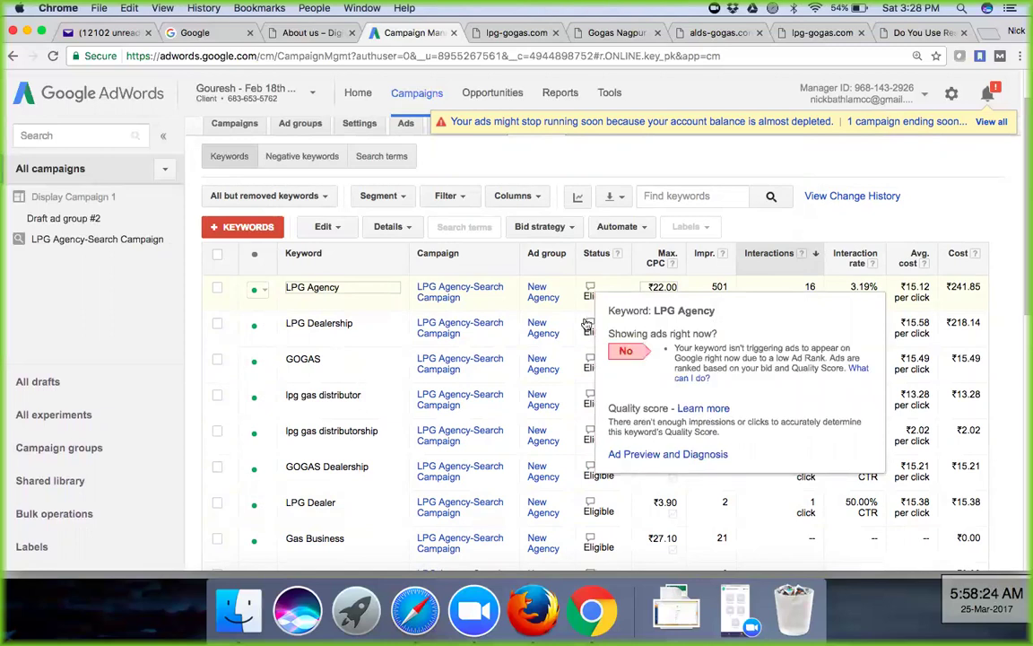
mouse_move(590, 326)
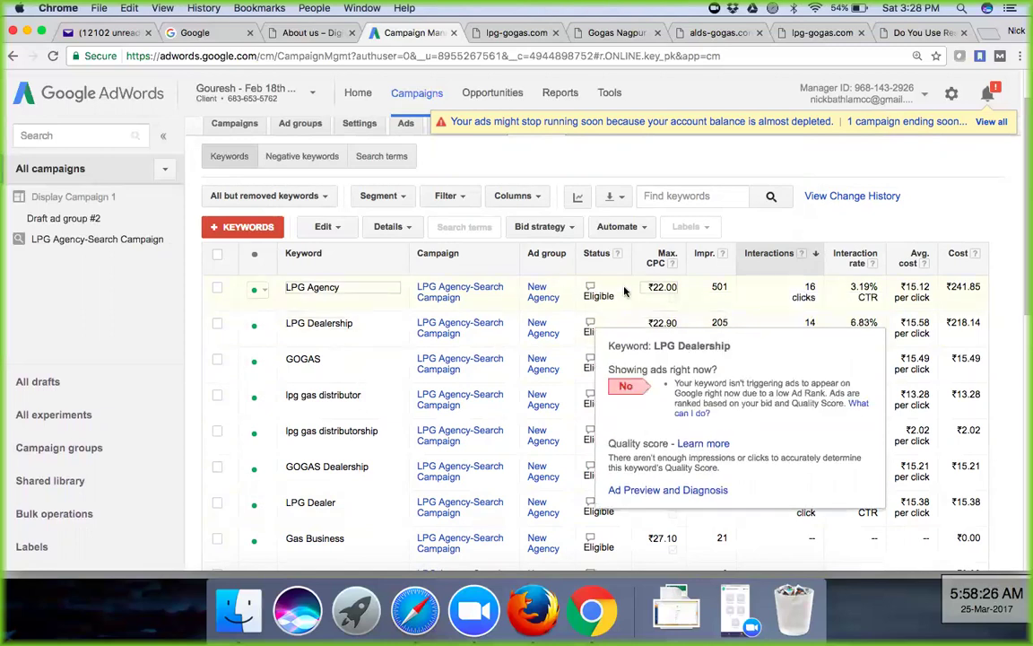
click(819, 220)
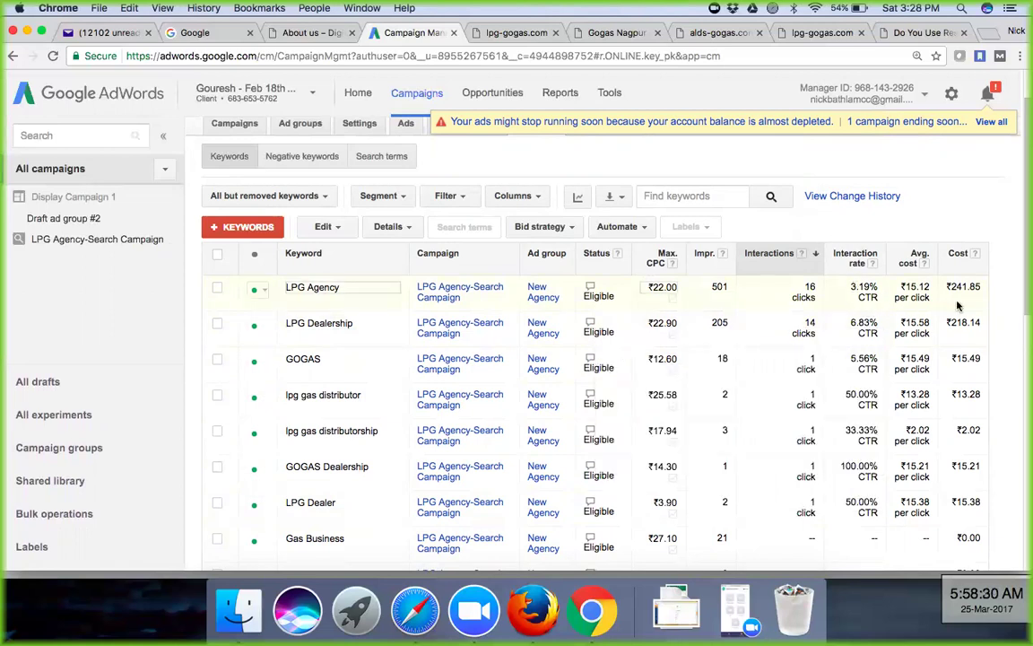
scroll(619, 174, up, 2)
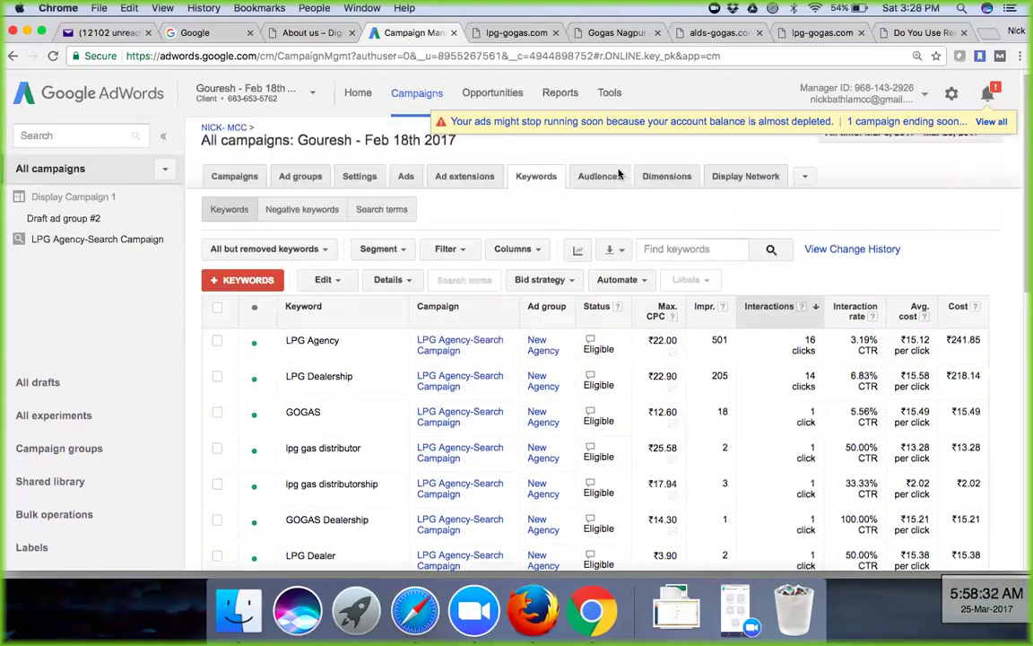
Step: View the daily Dimensions report of all campaigns and the account's home overview
scroll(619, 174, up, 1)
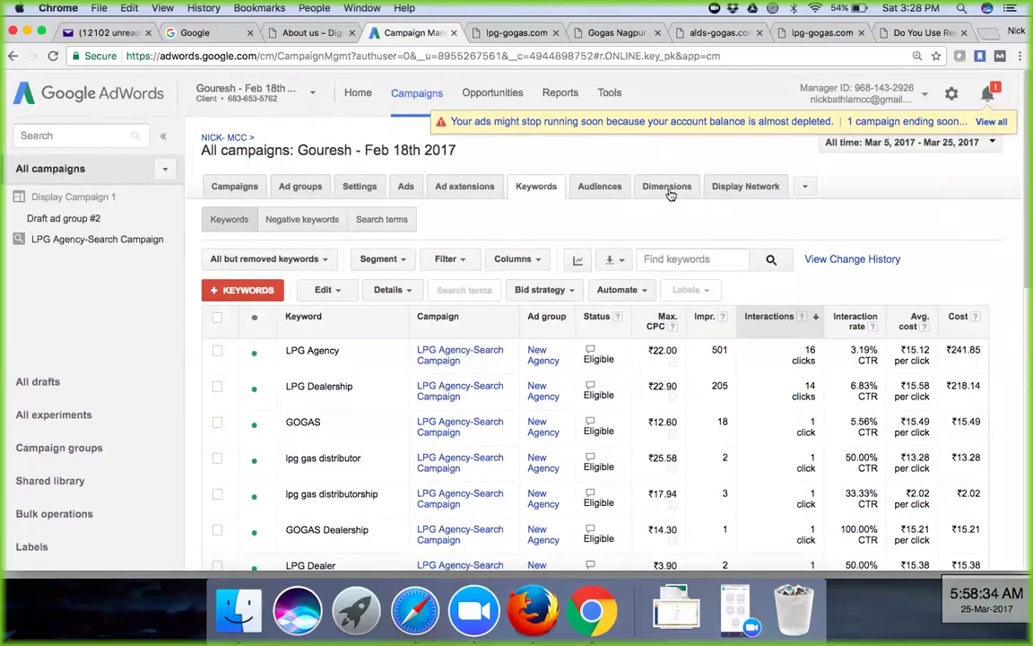
click(667, 186)
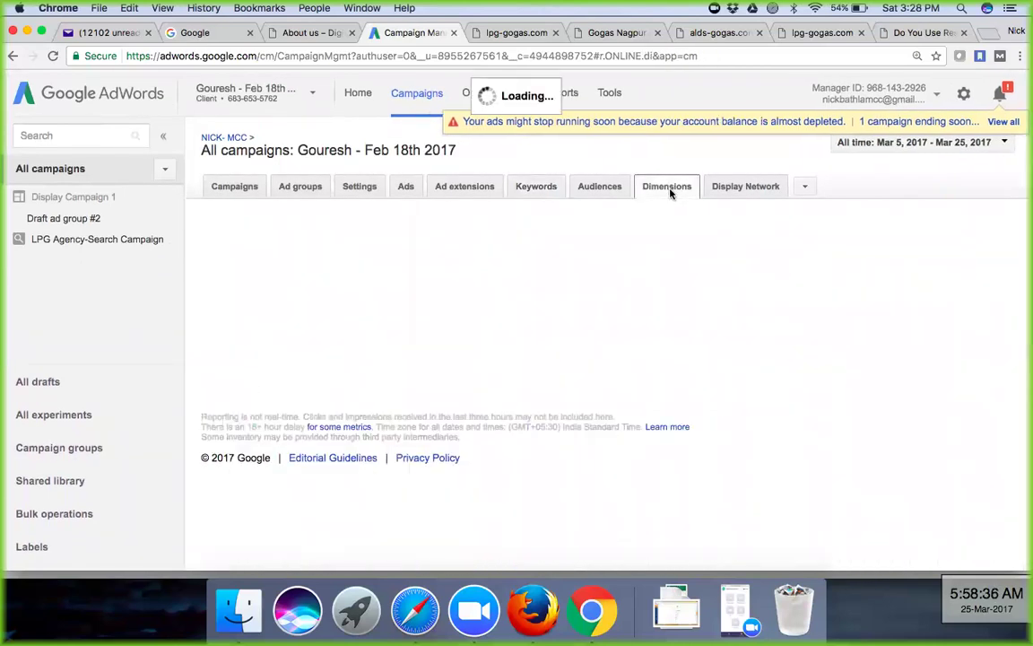
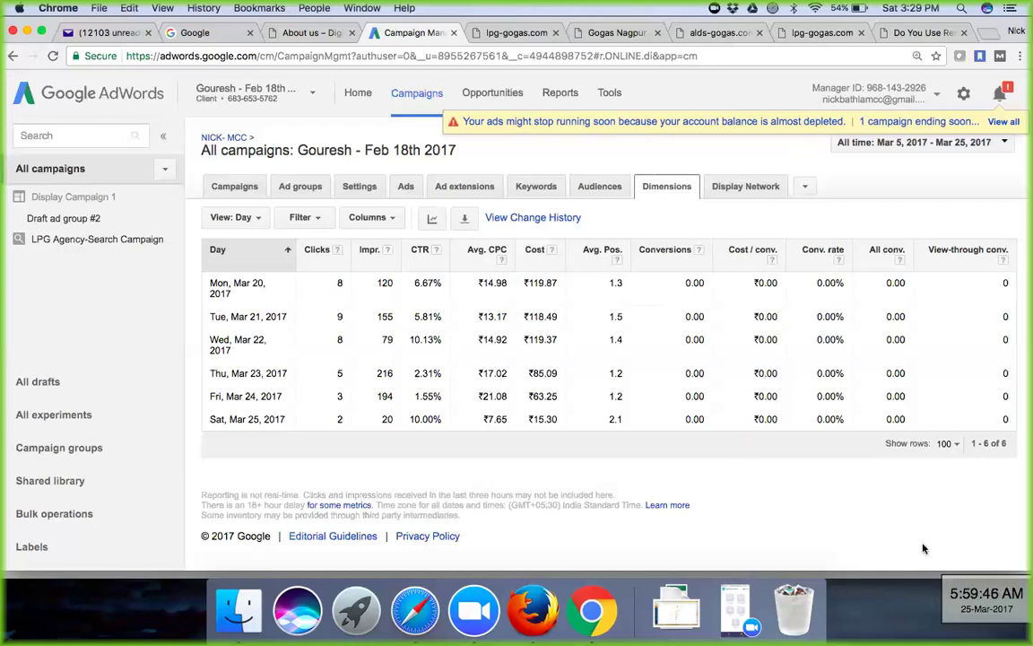
click(414, 97)
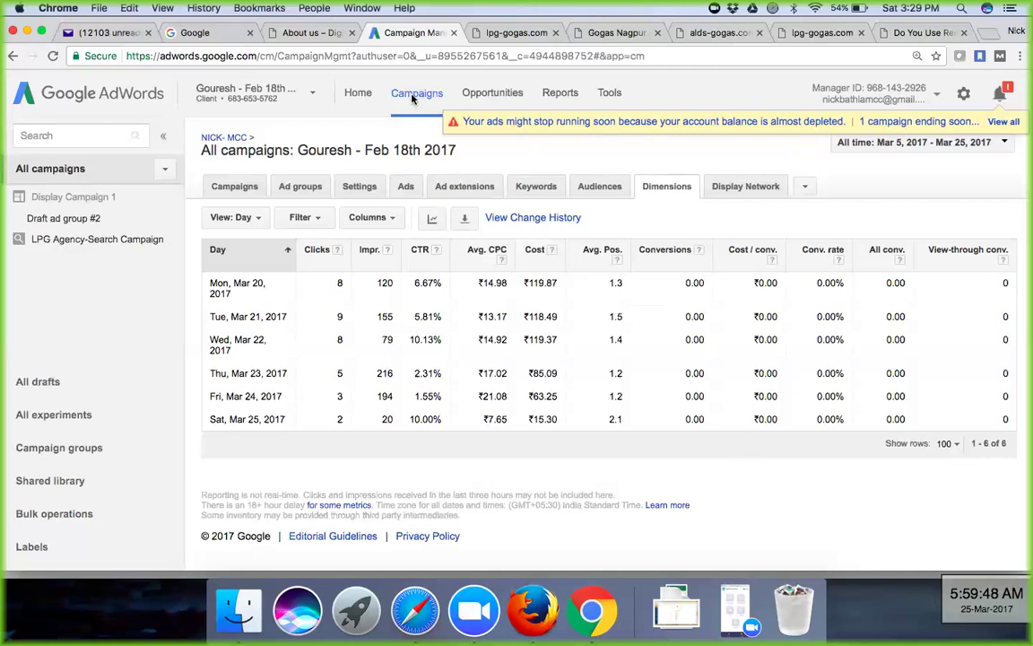
click(364, 94)
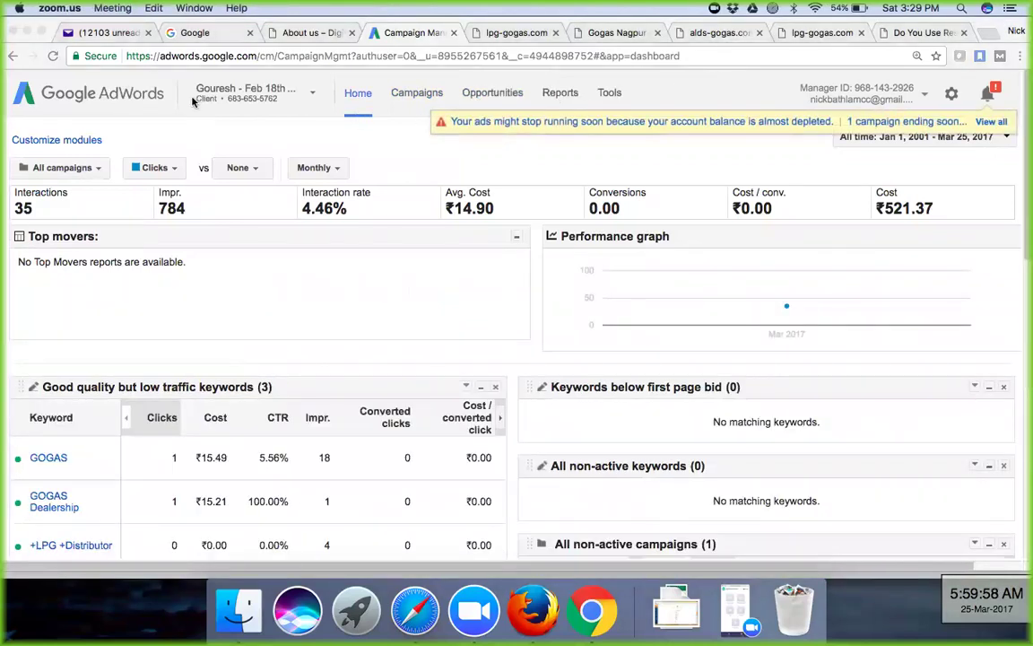
Step: Return to the manager account's list of accounts, filter it by the other client's first name and open that client's AdWords account
click(100, 99)
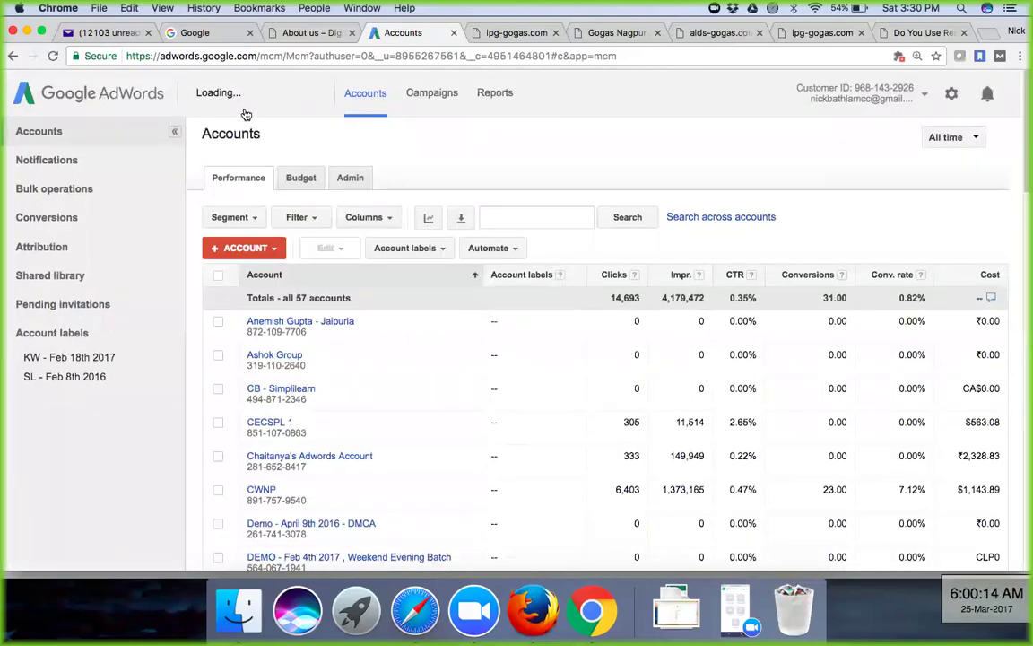
click(527, 215)
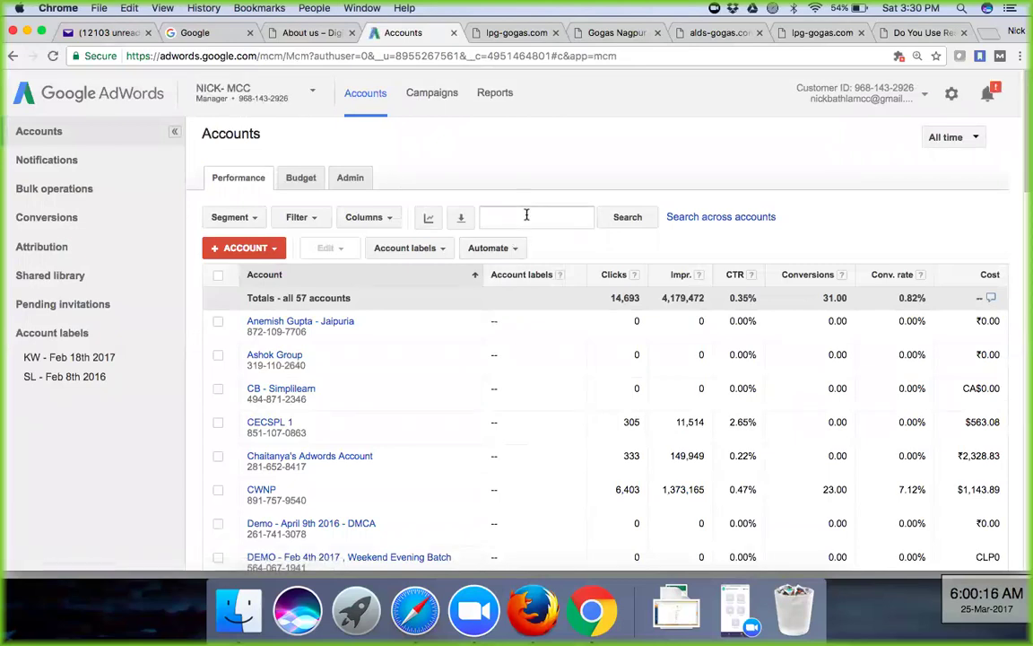
text(h)
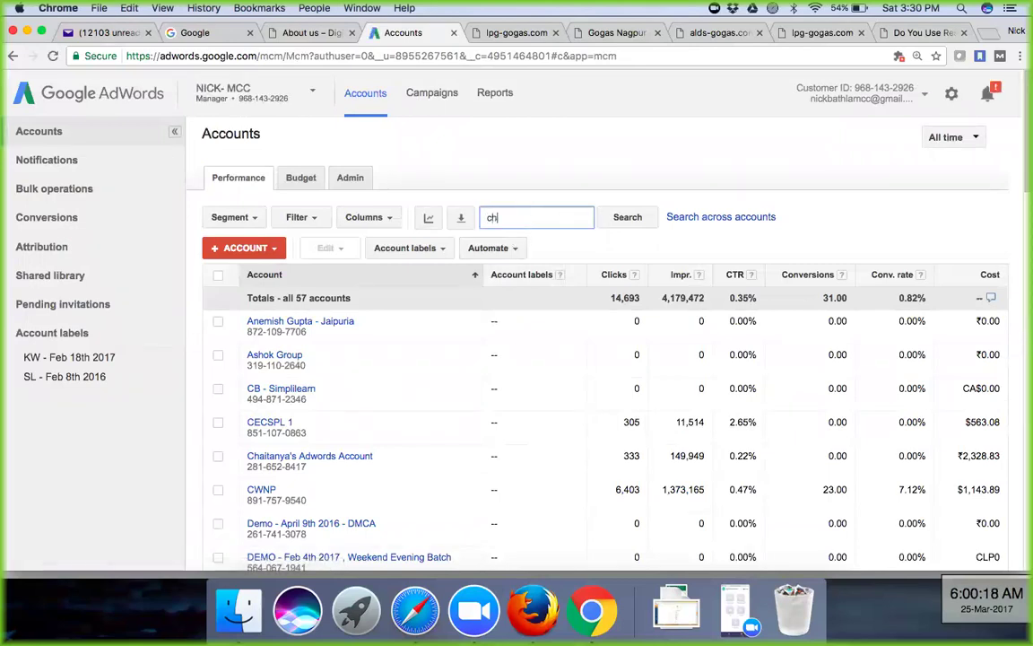
text(aitanya)
click(625, 218)
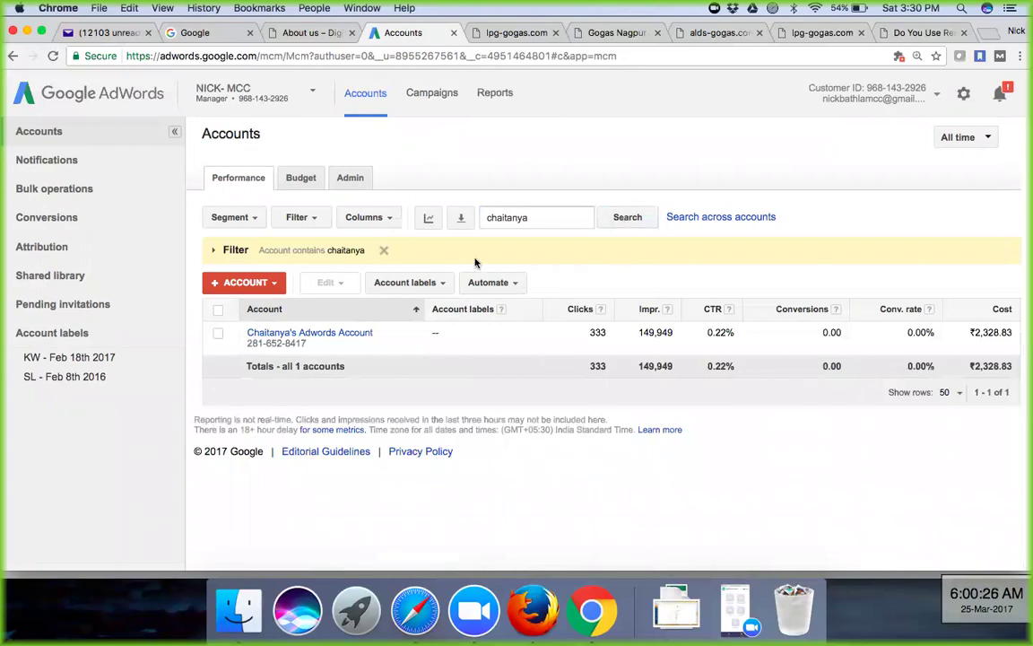
click(336, 333)
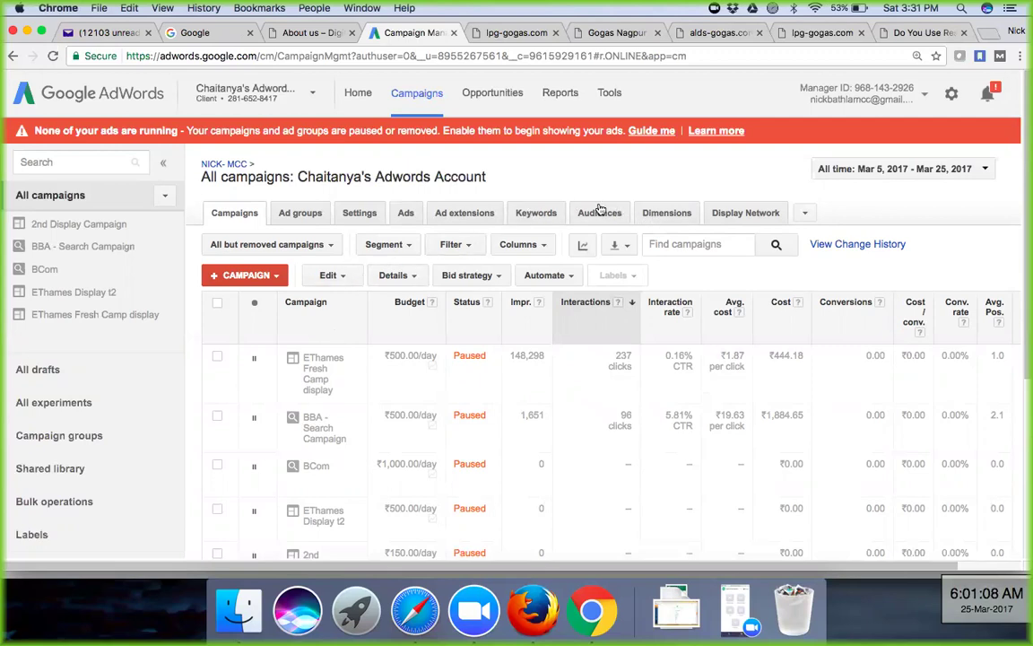
Step: Examine the Display Network summary of all campaigns, including the clicks graph, placements, interests and the age, gender and parental status breakdown
click(712, 219)
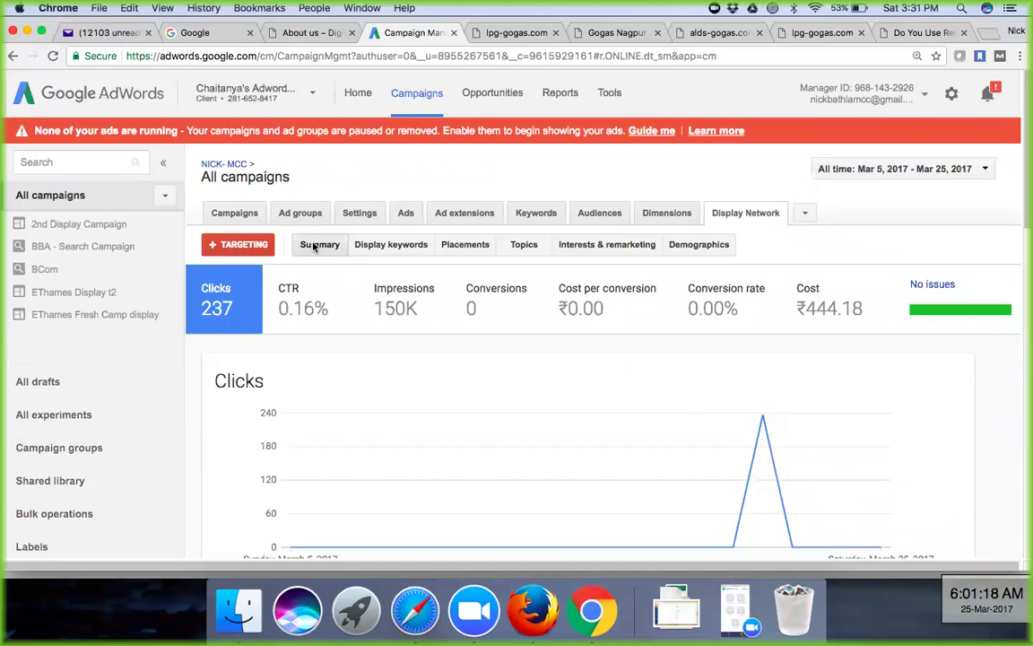
scroll(427, 362, down, 2)
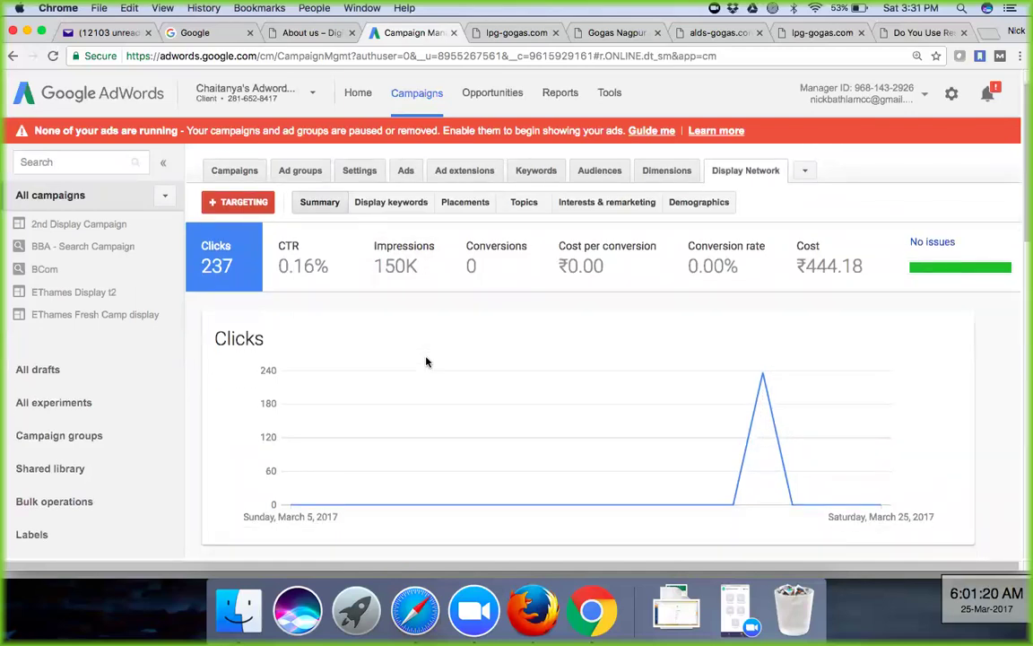
scroll(427, 360, down, 3)
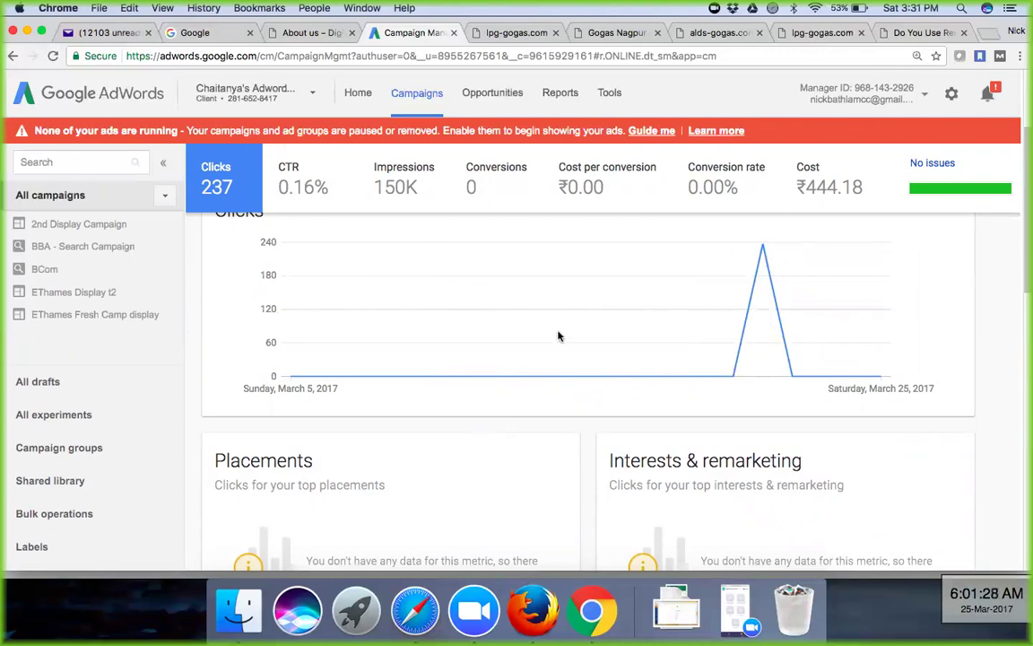
scroll(558, 337, down, 5)
scroll(558, 336, down, 4)
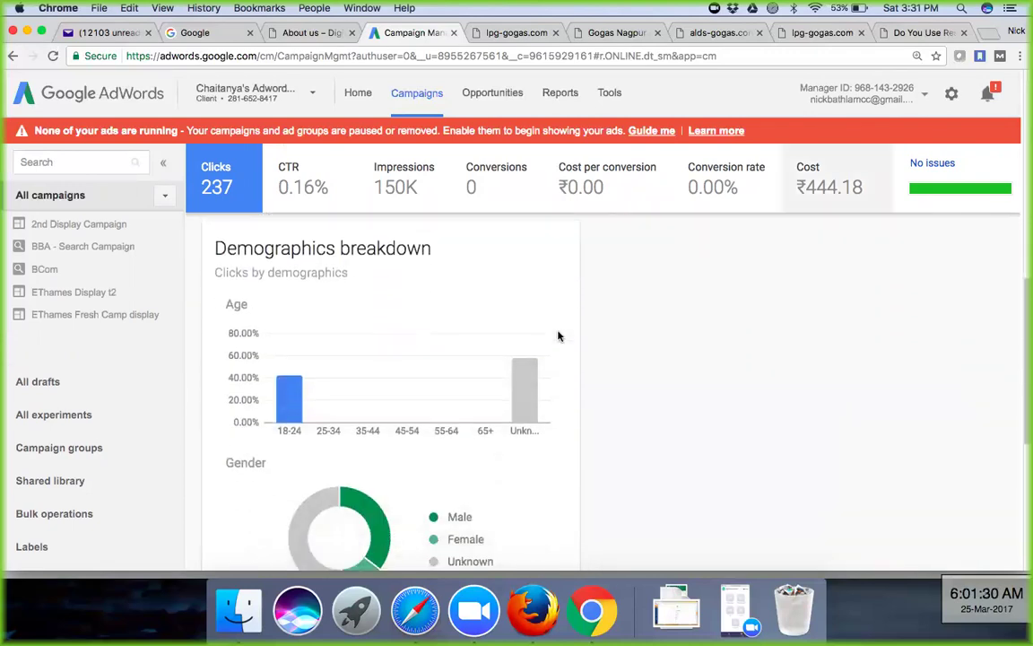
scroll(558, 337, down, 1)
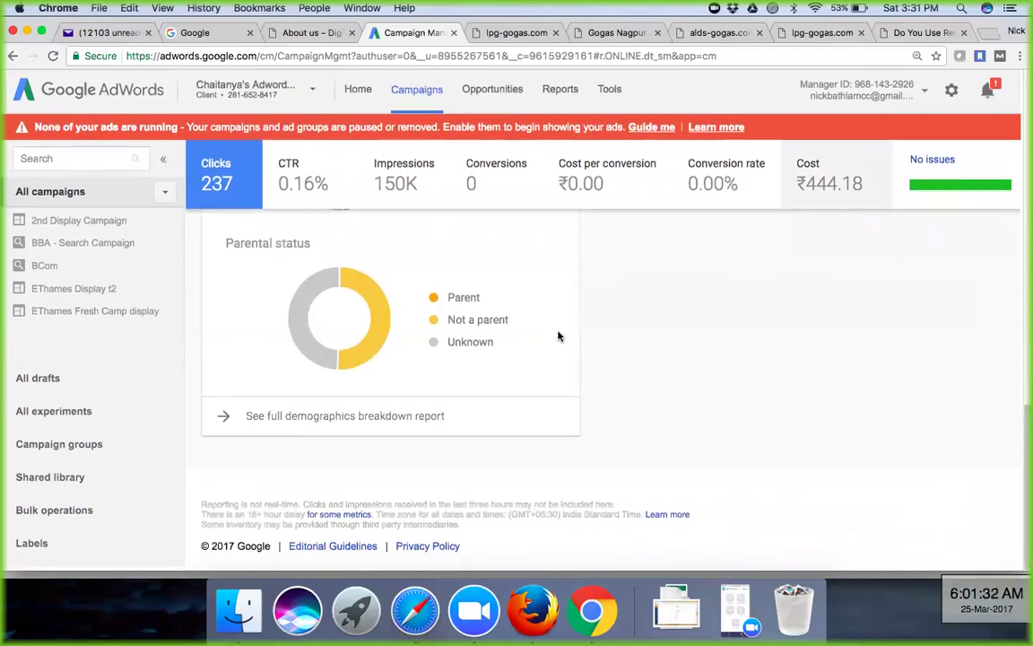
scroll(558, 337, up, 3)
scroll(558, 336, up, 10)
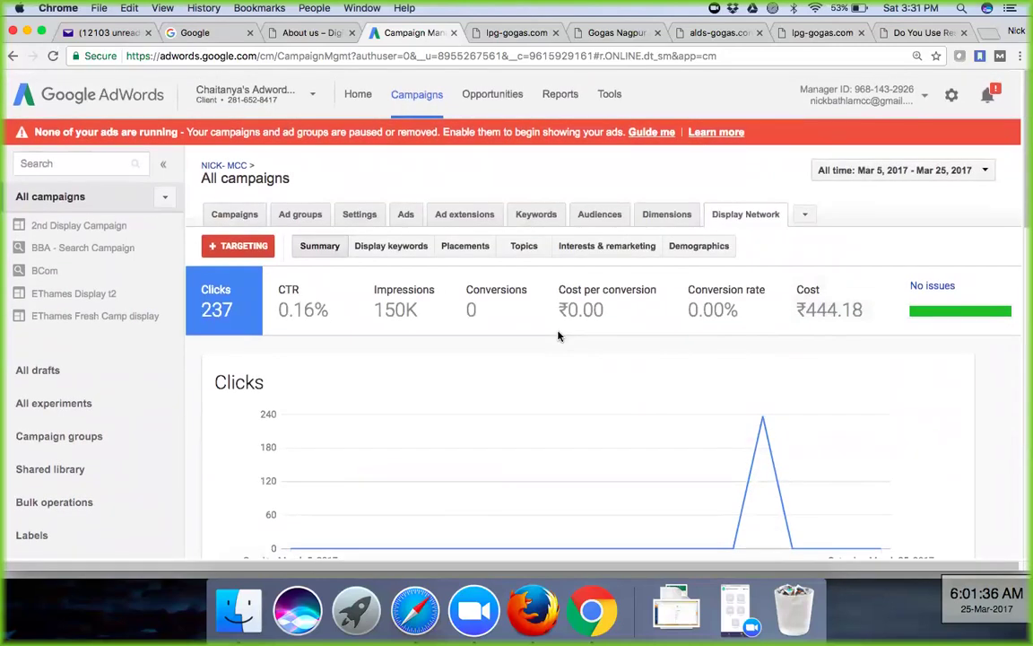
Step: Open the EThames Fresh Camp display campaign and check its Display Network report on interests and remarketing down to the totals and exclusions
click(235, 213)
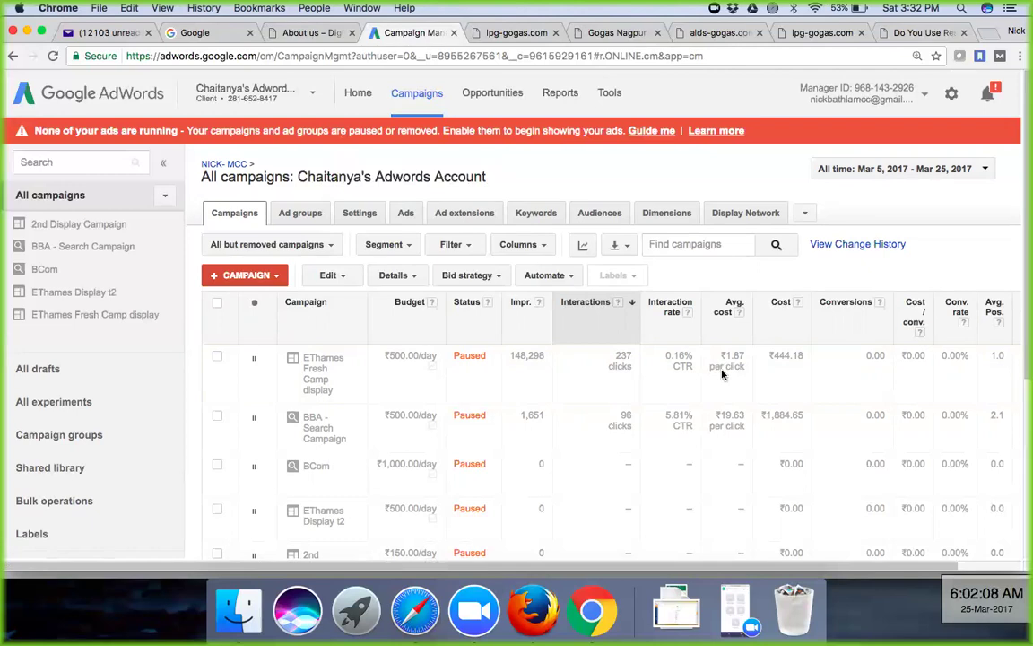
click(318, 379)
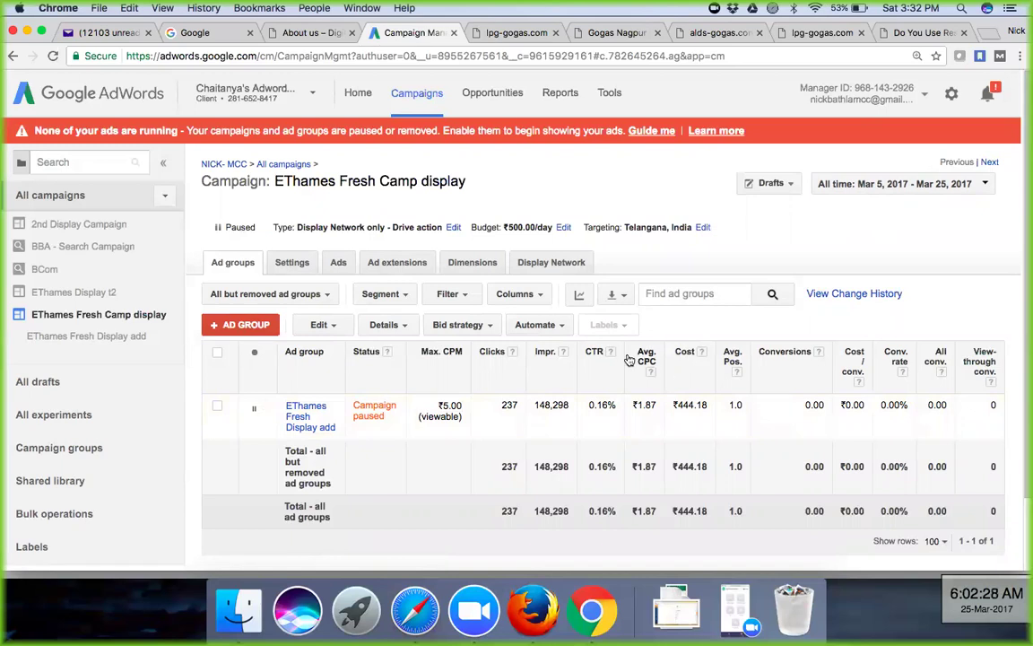
click(537, 263)
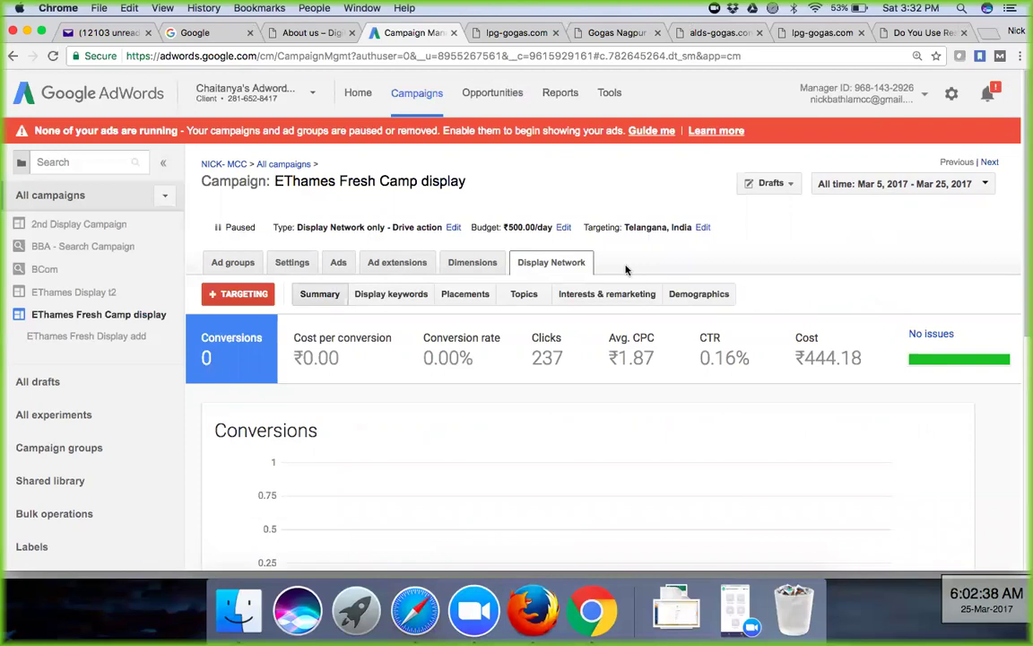
click(607, 299)
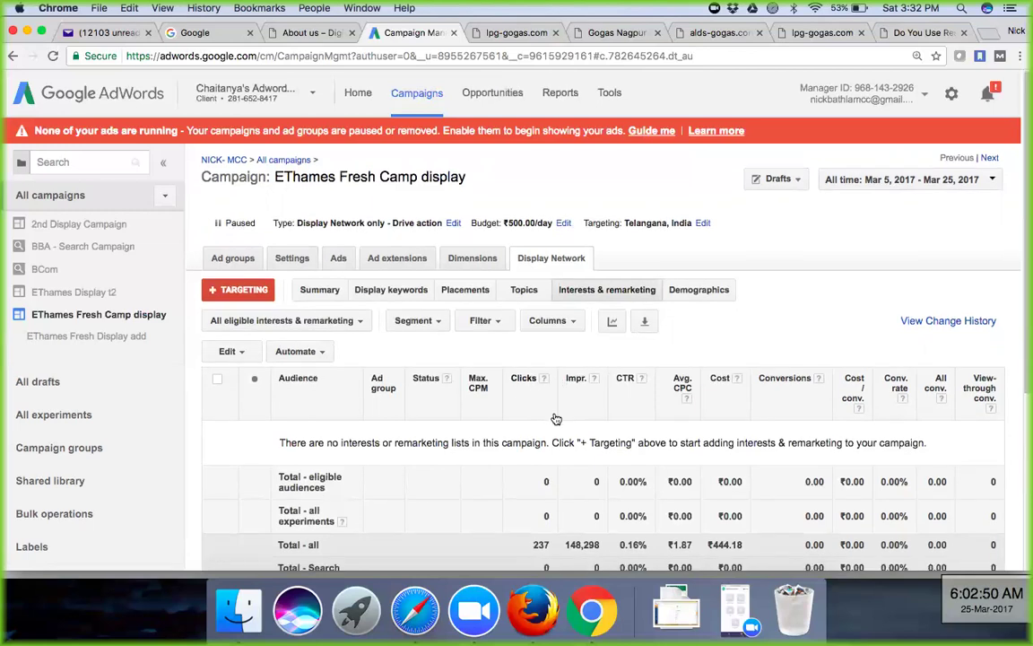
scroll(556, 419, down, 2)
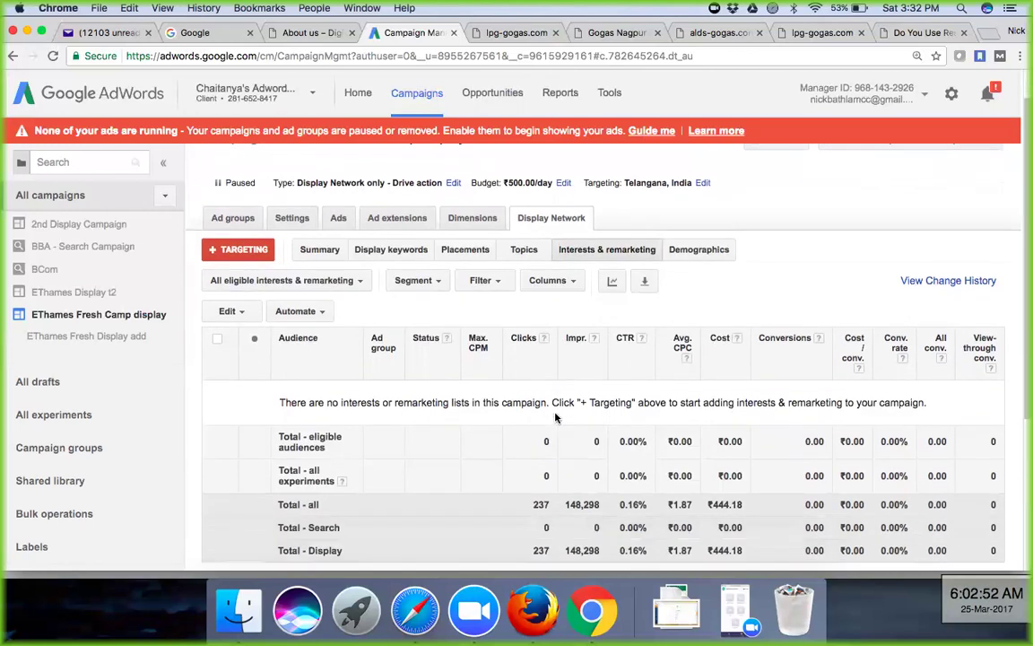
scroll(557, 419, down, 1)
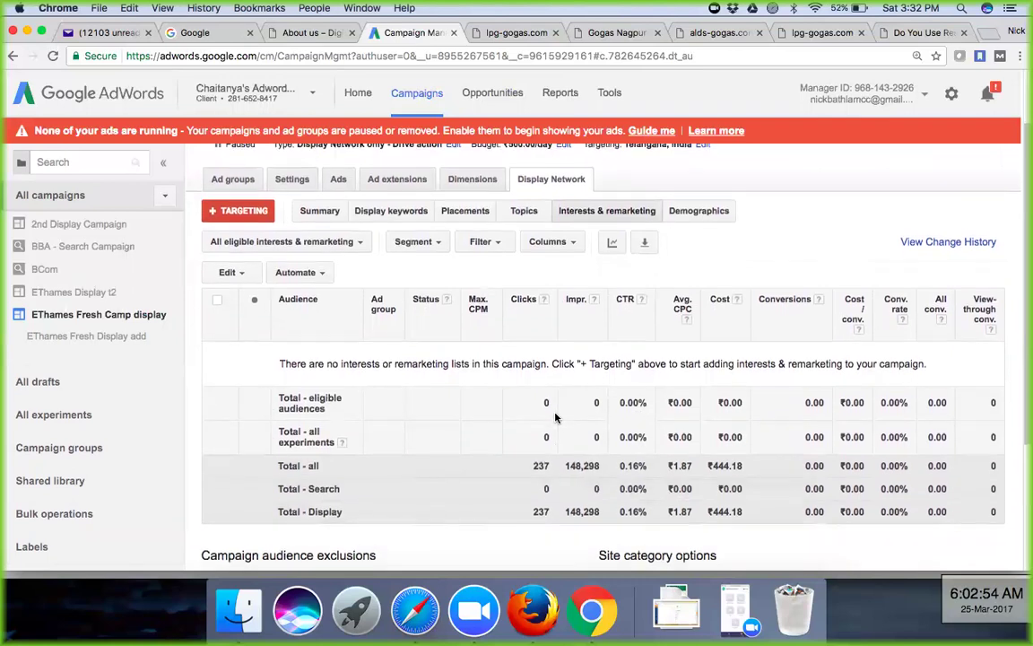
scroll(555, 416, down, 2)
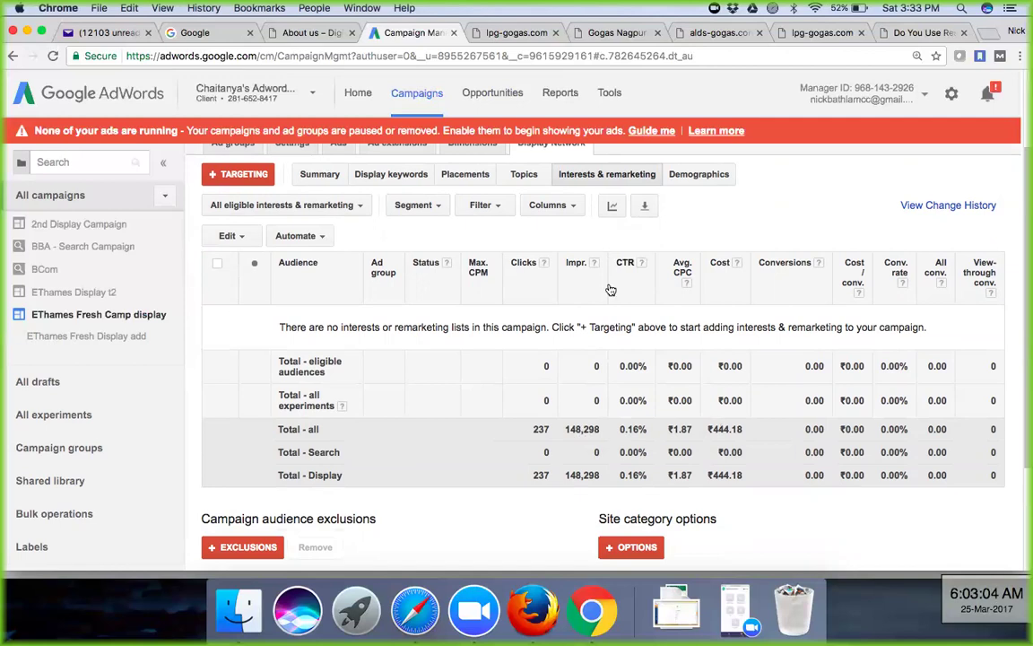
Step: Open the campaign's Placements report, sort it by clicks in descending order and check the columns across to view-through conversions
click(465, 174)
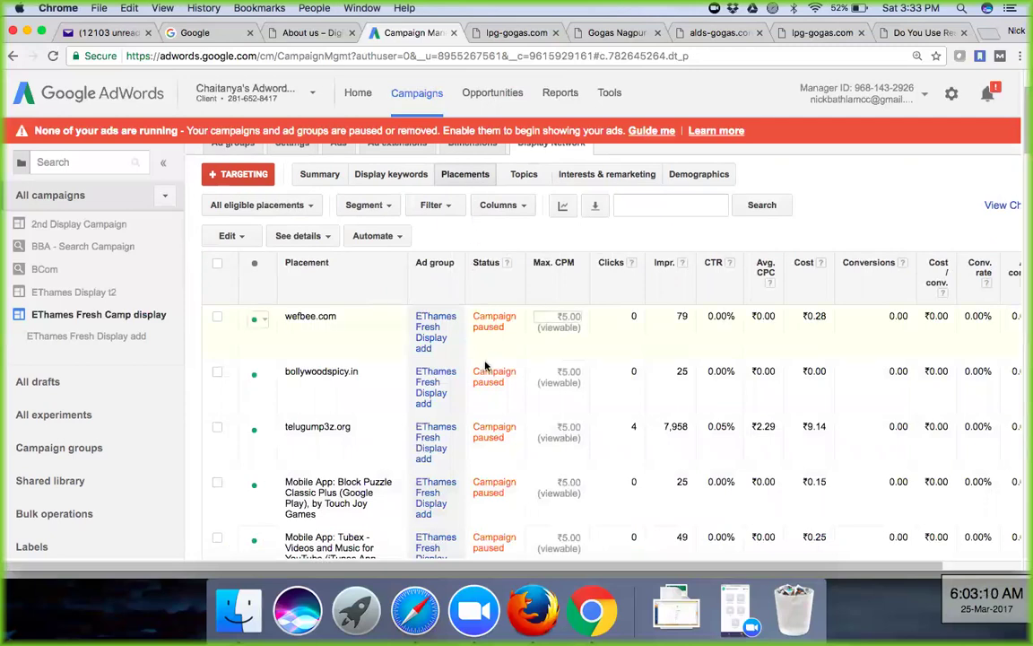
scroll(588, 407, up, 1)
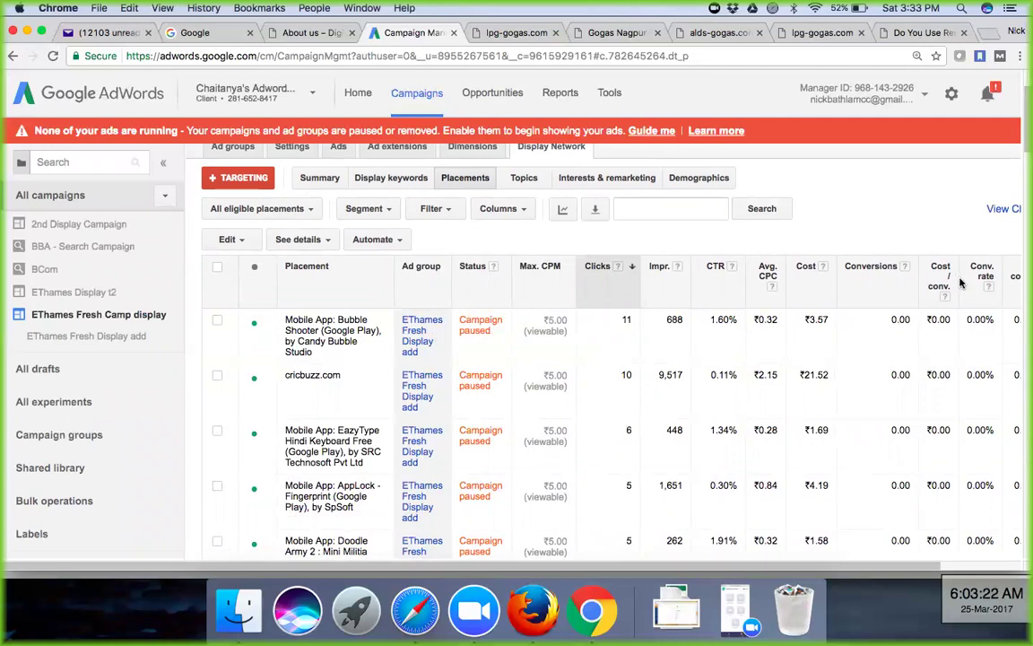
scroll(850, 407, right, 3)
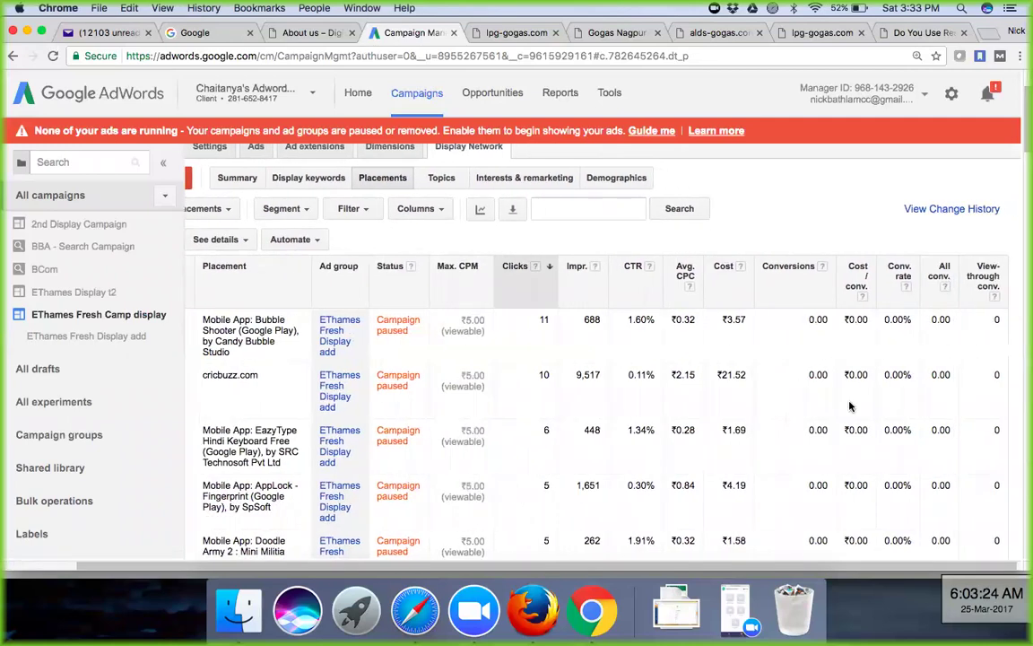
scroll(739, 395, left, 8)
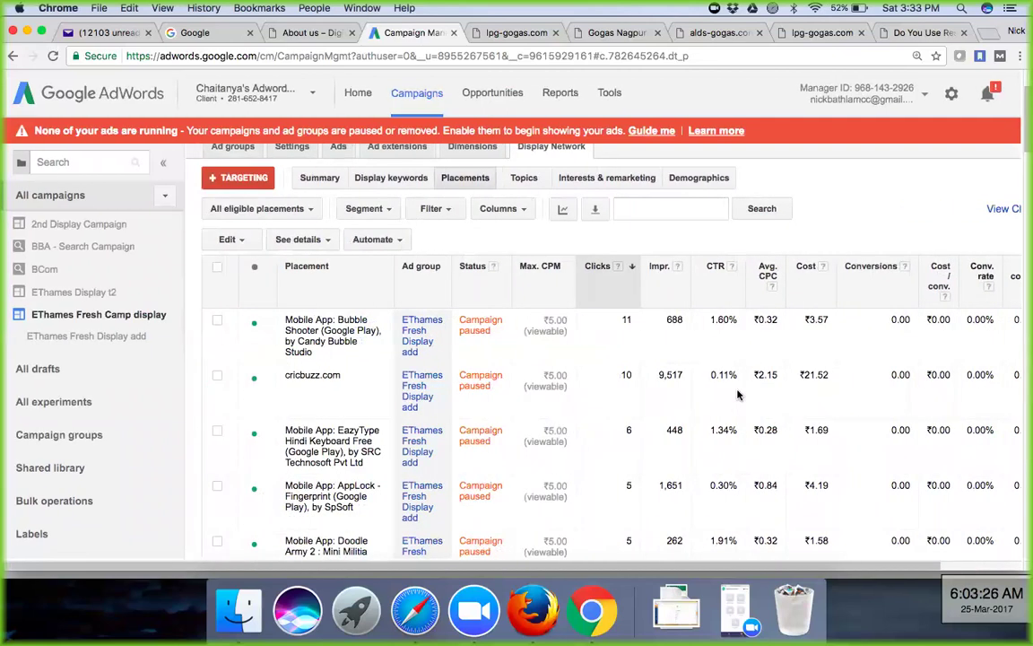
scroll(738, 395, left, 6)
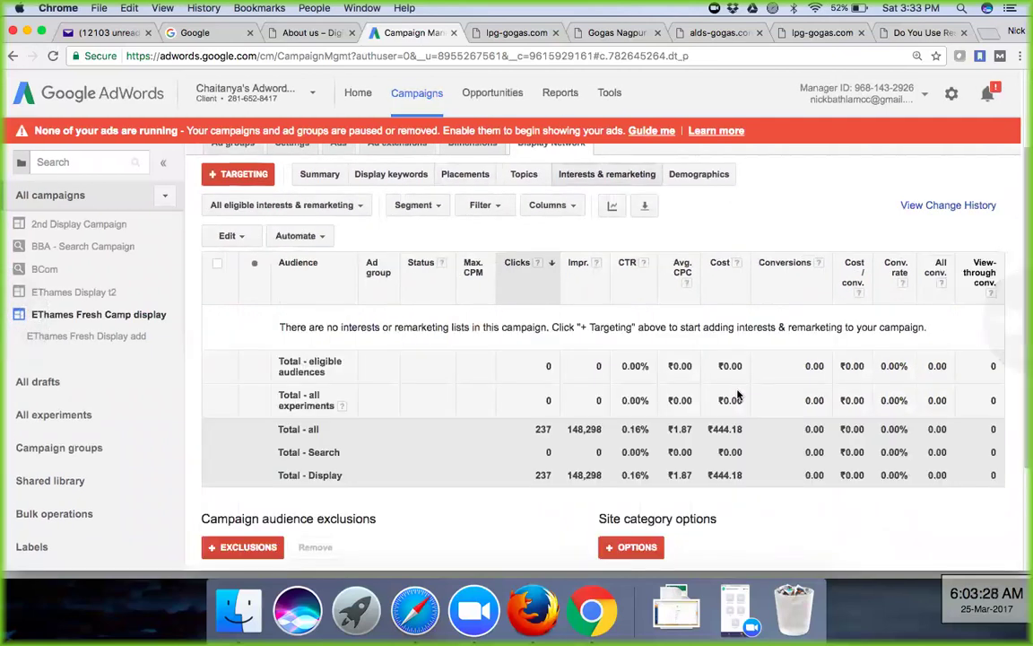
scroll(738, 395, up, 2)
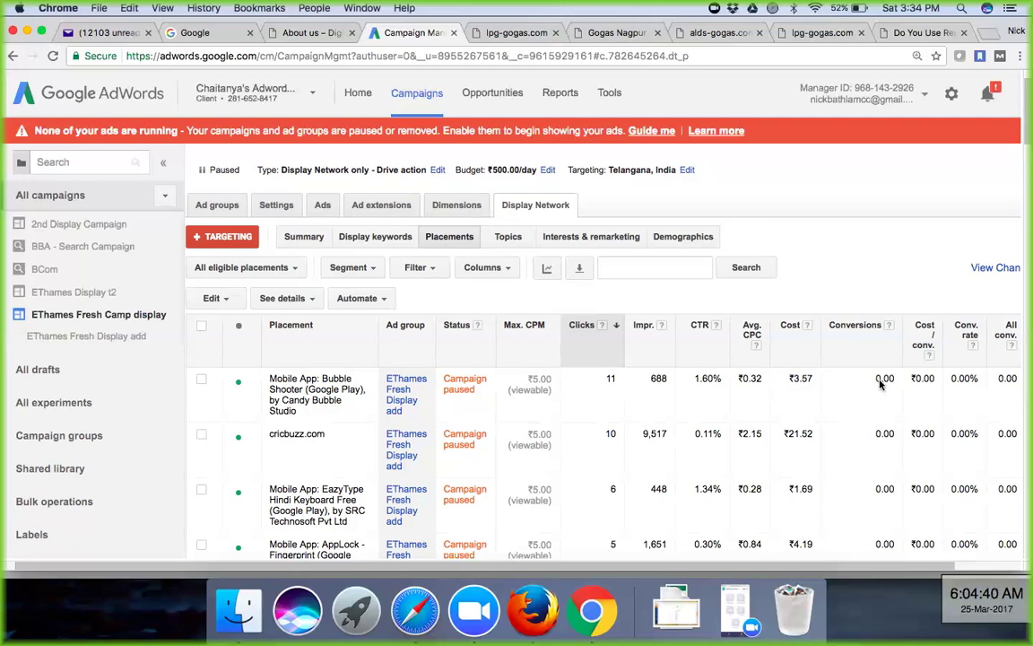
Step: Examine the campaign's most-clicked placements, comparing mobile apps and websites by clicks, impressions, CTR, average CPC and cost
scroll(659, 464, down, 1)
scroll(659, 464, down, 3)
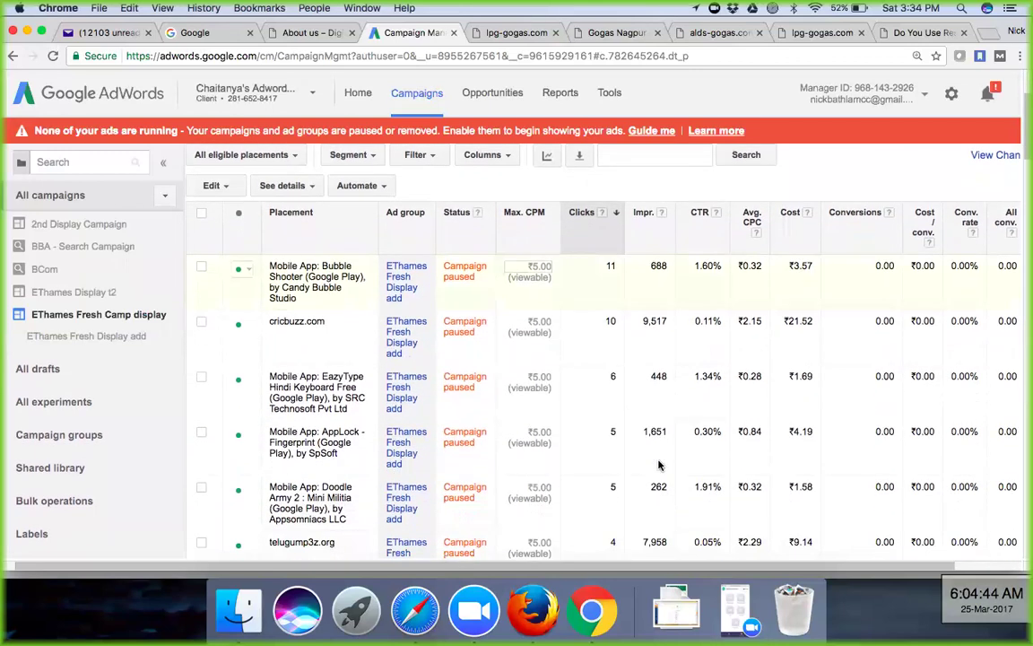
scroll(659, 465, down, 1)
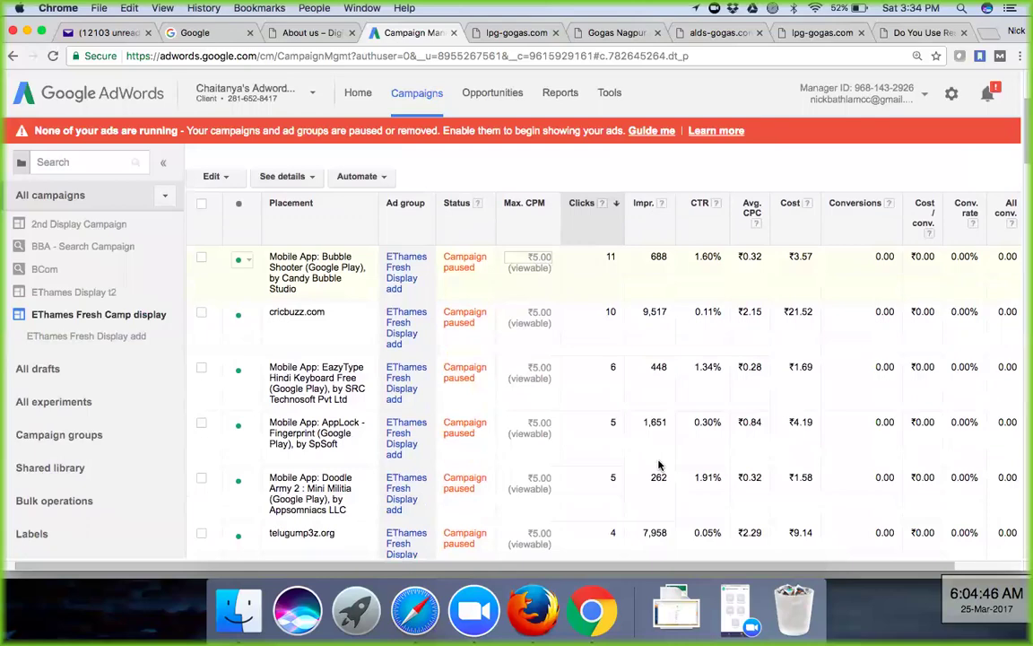
scroll(658, 465, down, 3)
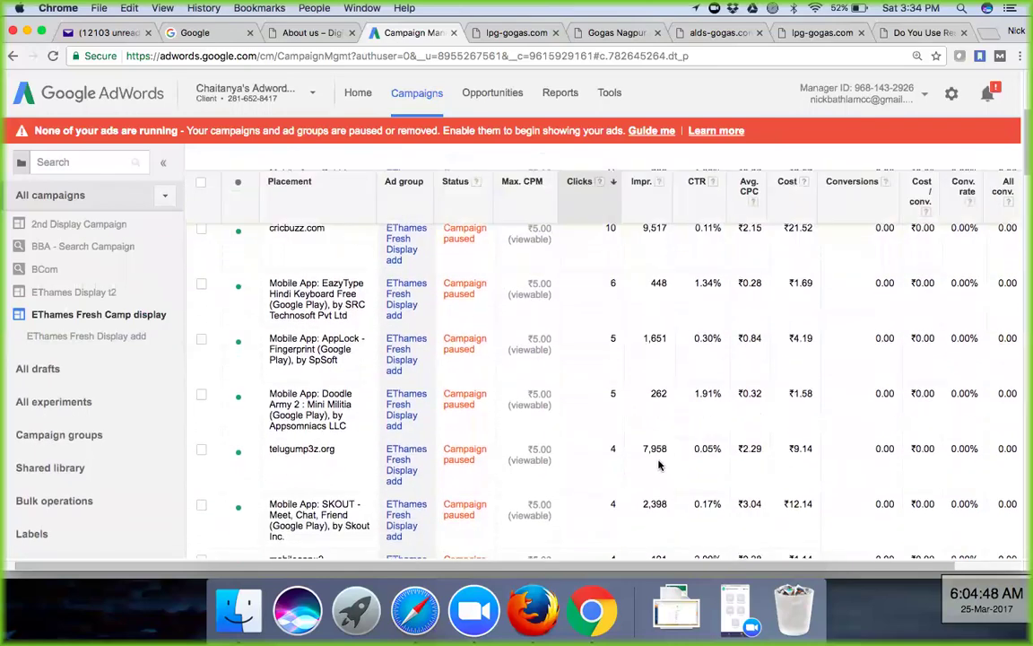
scroll(659, 464, down, 2)
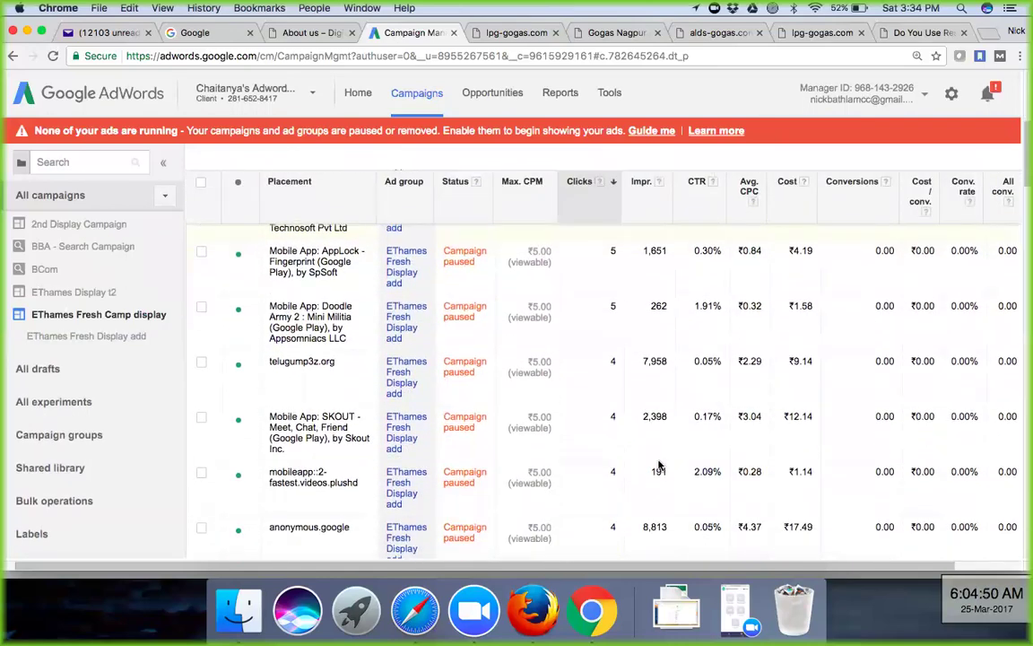
scroll(658, 465, down, 3)
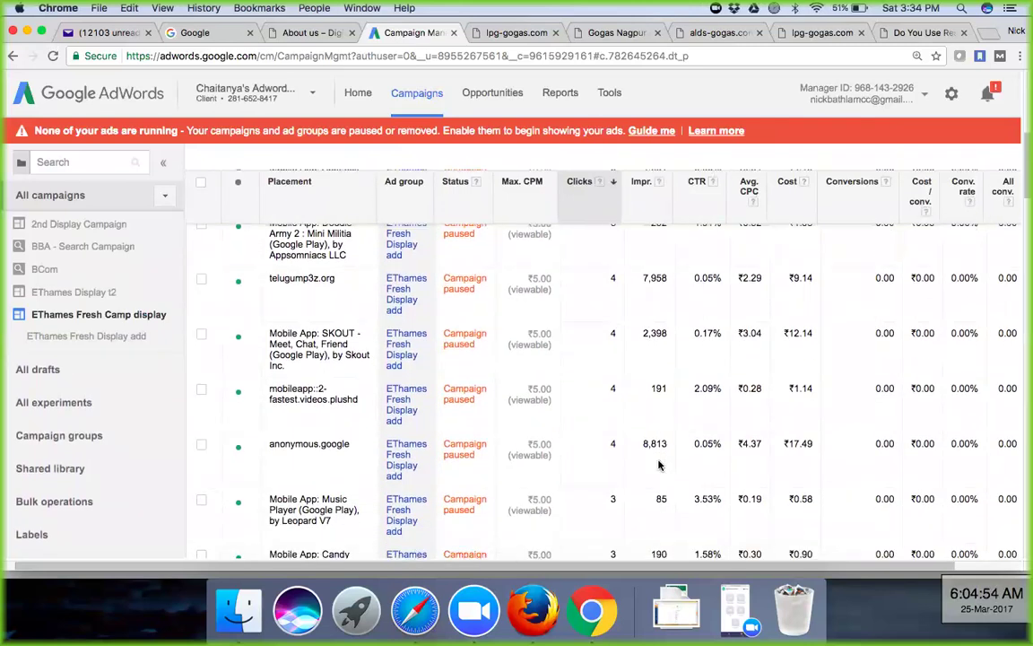
scroll(658, 465, down, 3)
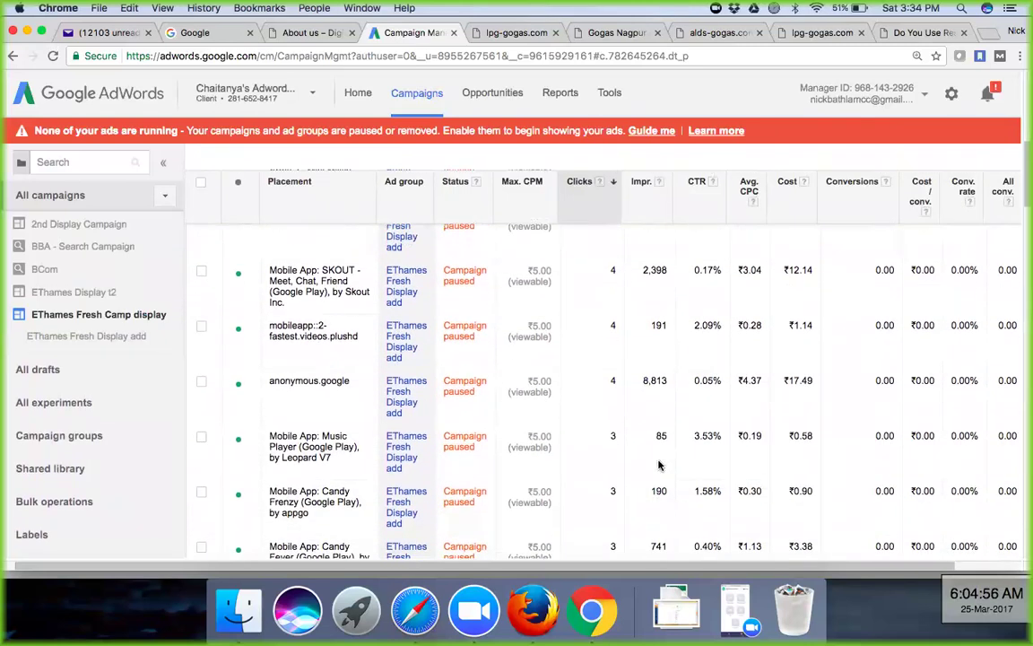
scroll(659, 464, down, 3)
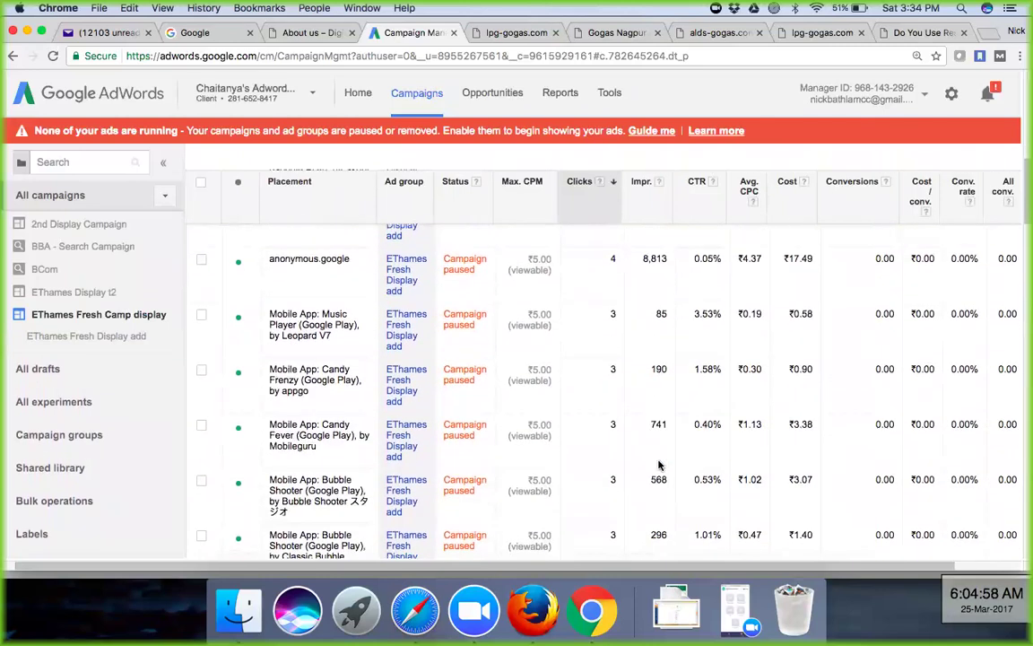
scroll(658, 464, down, 1)
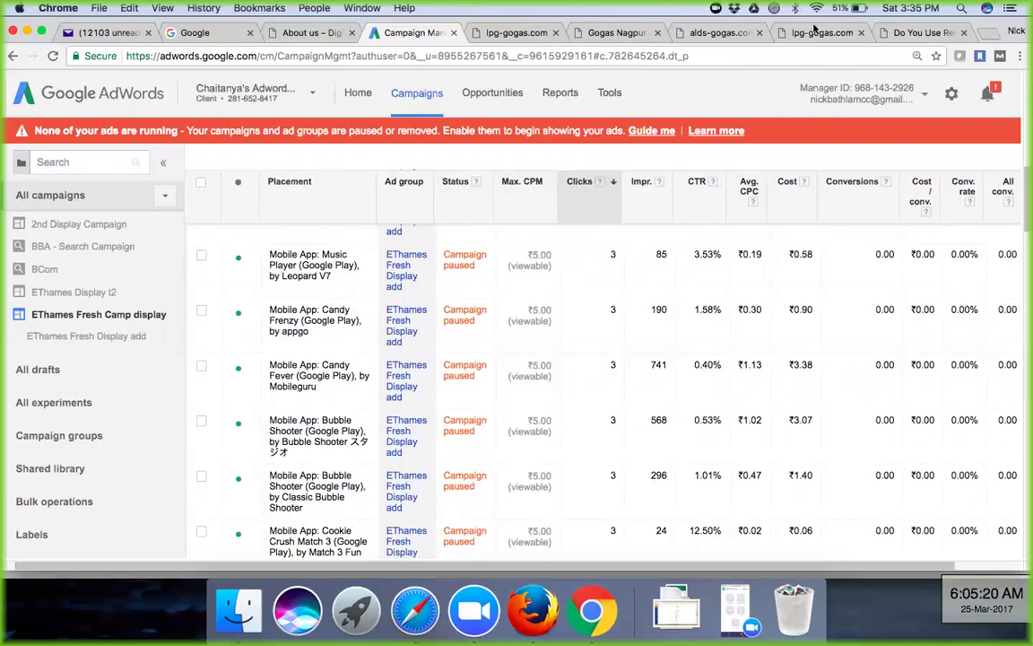
click(616, 95)
click(616, 95)
scroll(529, 399, down, 2)
scroll(528, 399, down, 2)
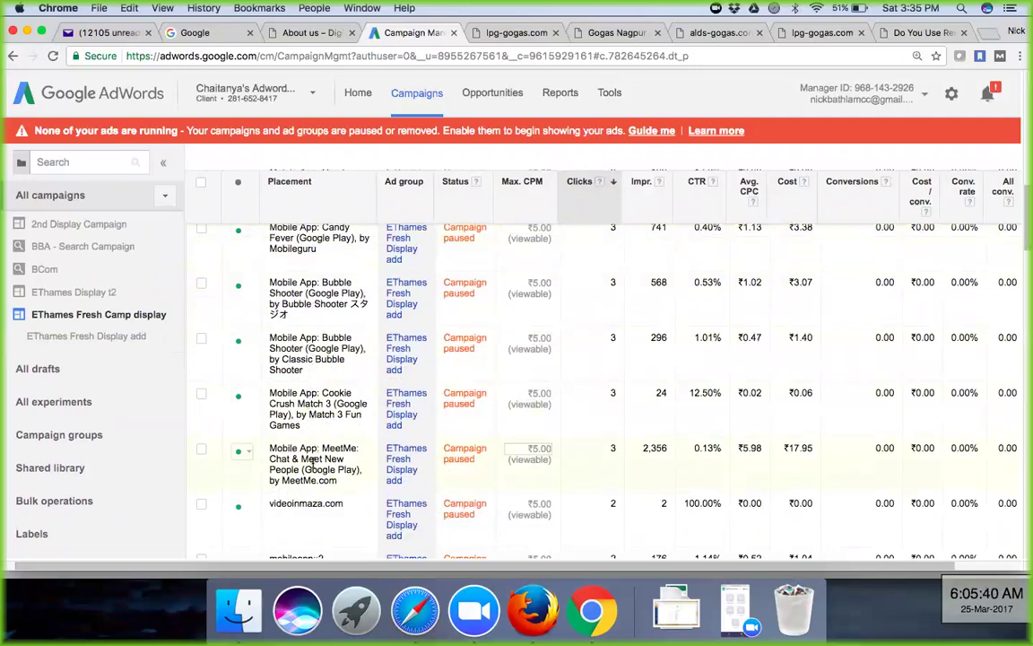
click(610, 94)
click(621, 95)
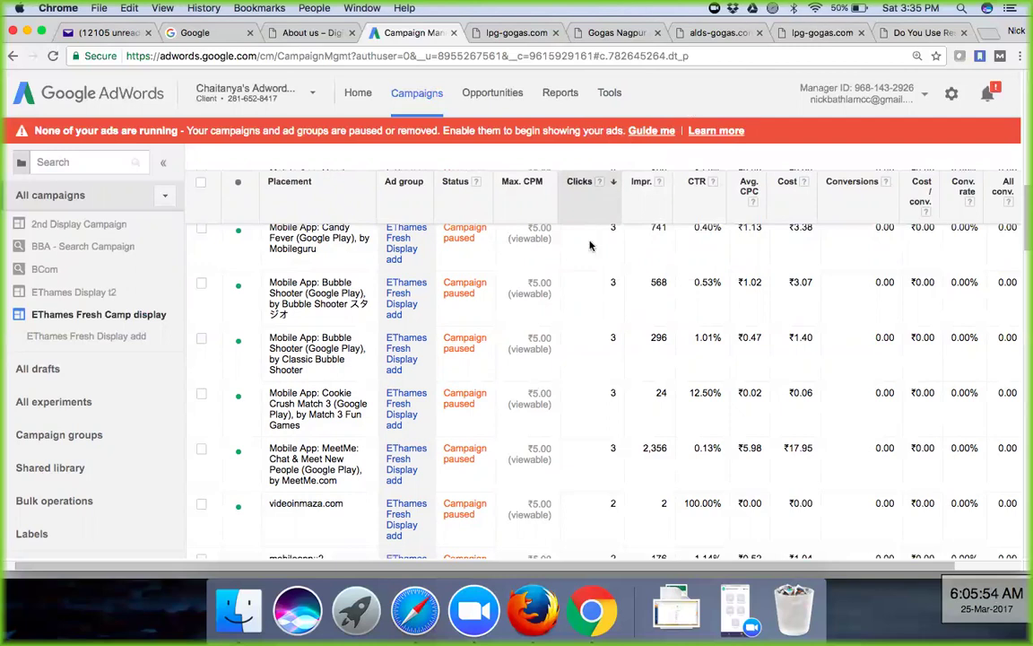
Step: Read on through the lower-click placements, checking which games, keyboard apps and websites showed the ads and their costs
scroll(570, 376, down, 3)
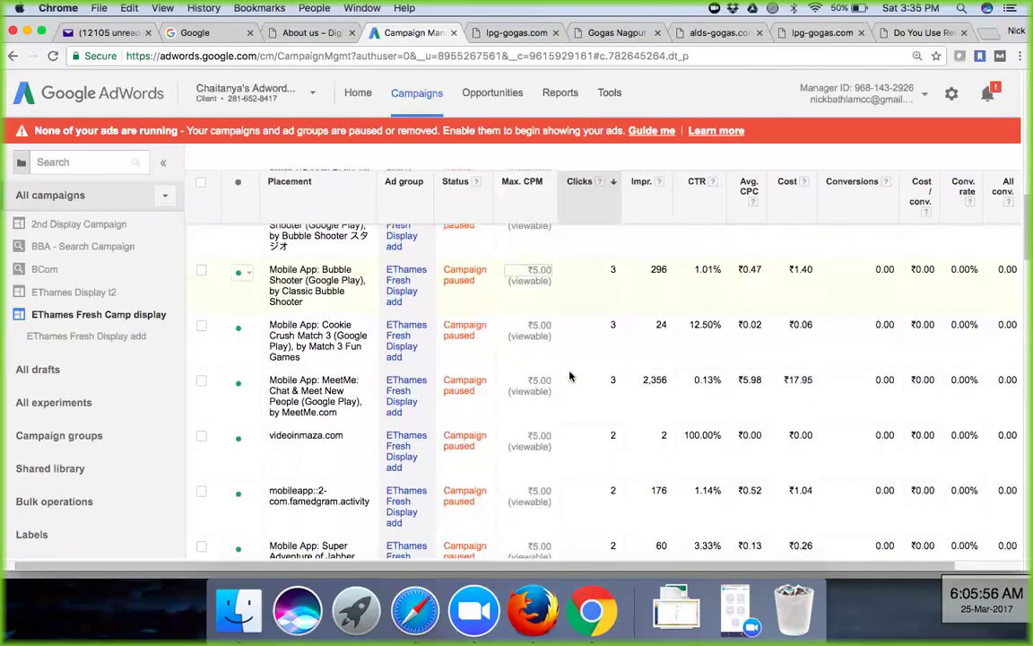
scroll(569, 376, down, 3)
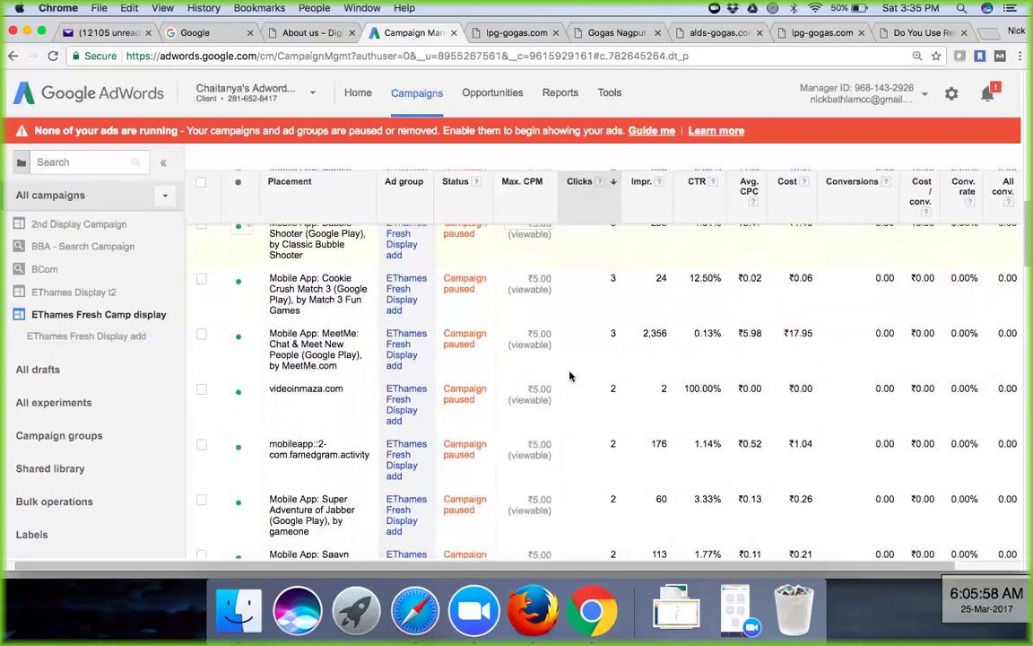
scroll(569, 376, down, 5)
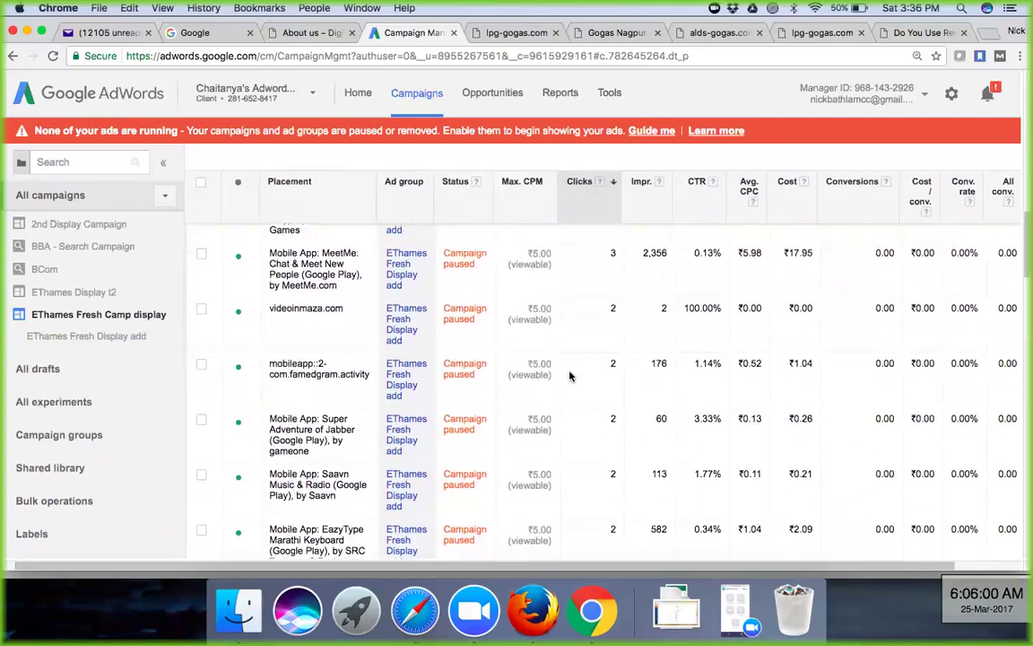
scroll(569, 376, down, 1)
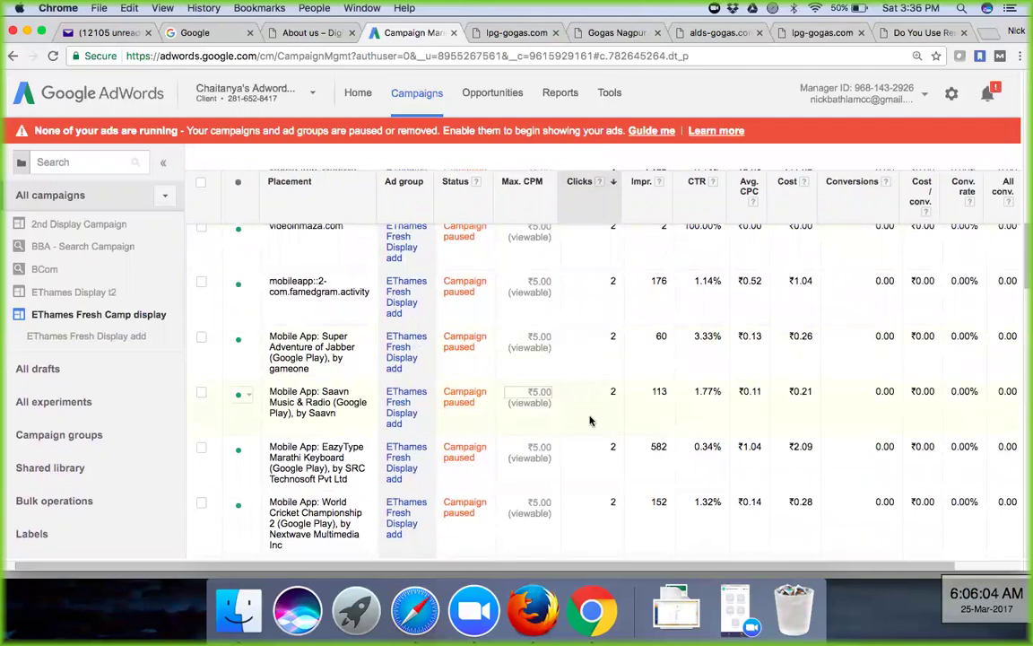
scroll(603, 436, down, 3)
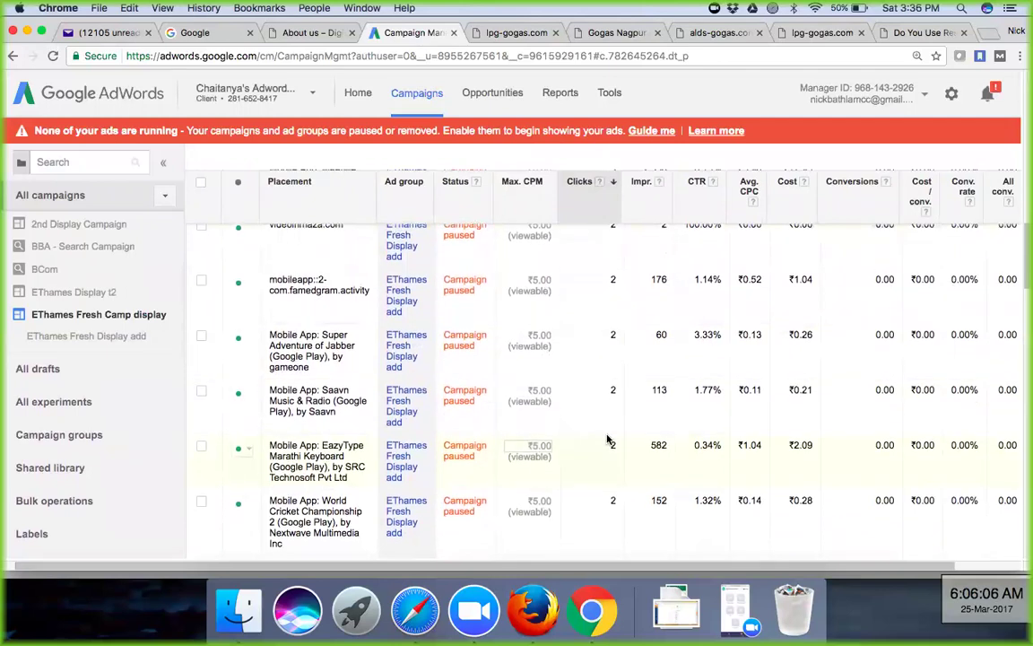
scroll(609, 440, down, 1)
scroll(607, 439, down, 3)
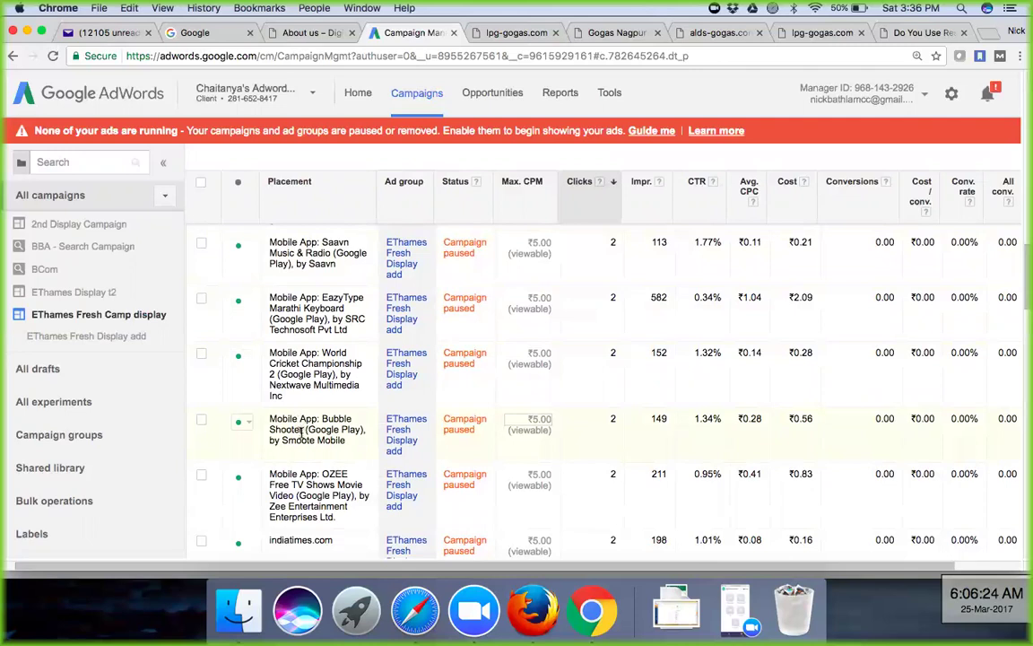
scroll(302, 436, down, 2)
scroll(301, 443, down, 2)
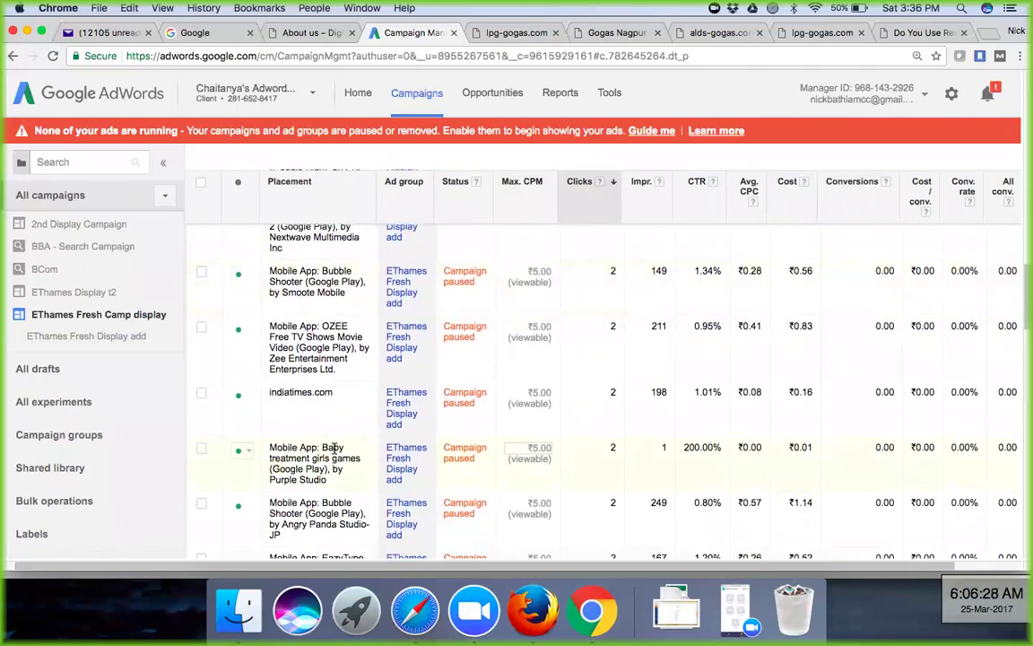
scroll(334, 447, down, 2)
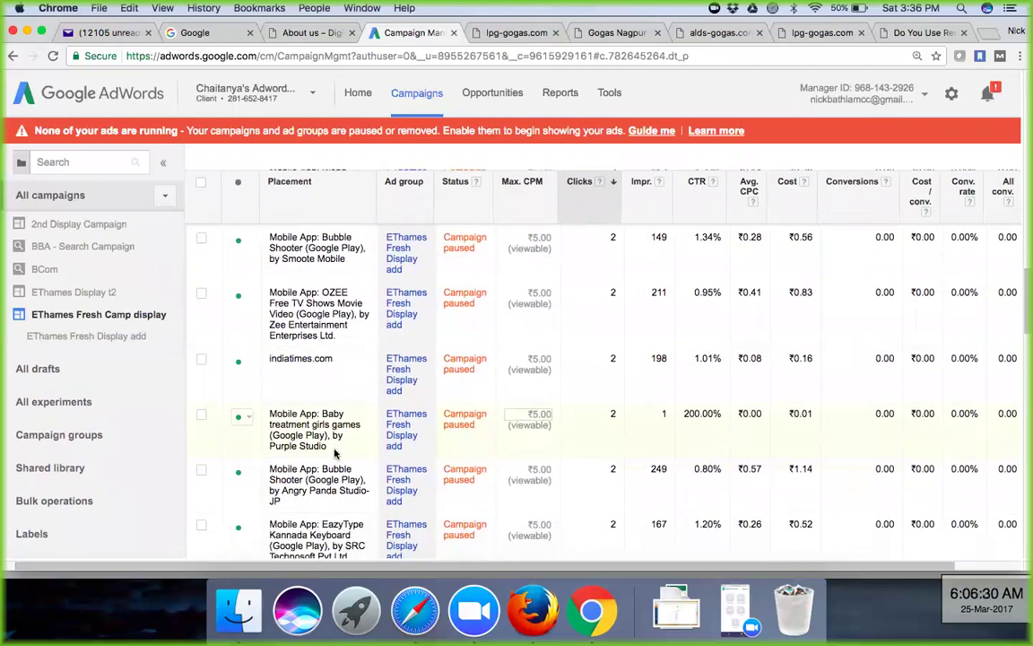
scroll(334, 447, down, 2)
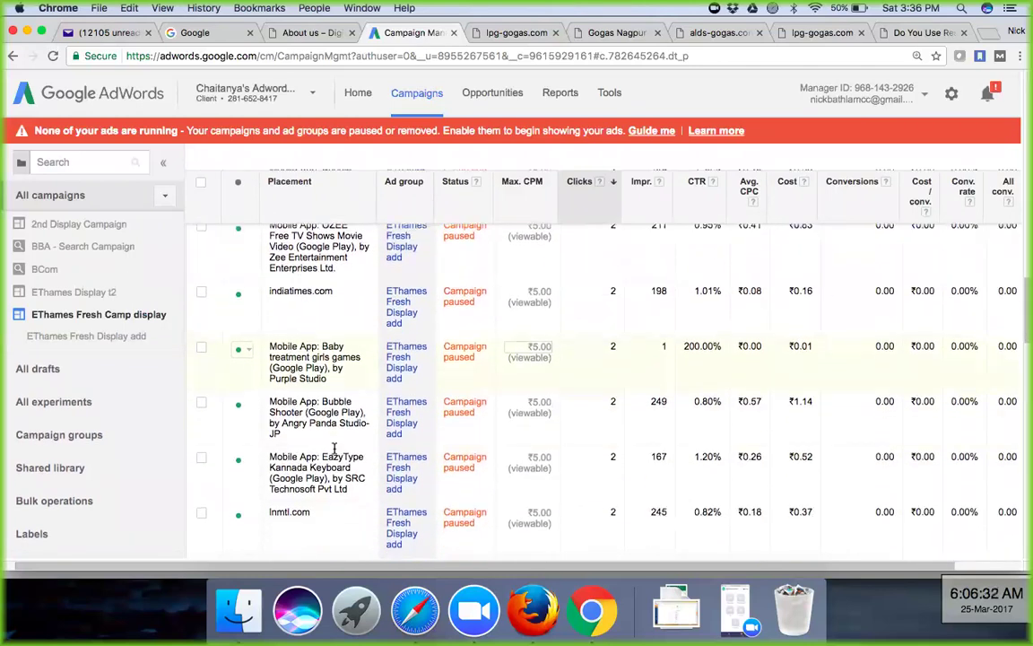
scroll(333, 449, down, 5)
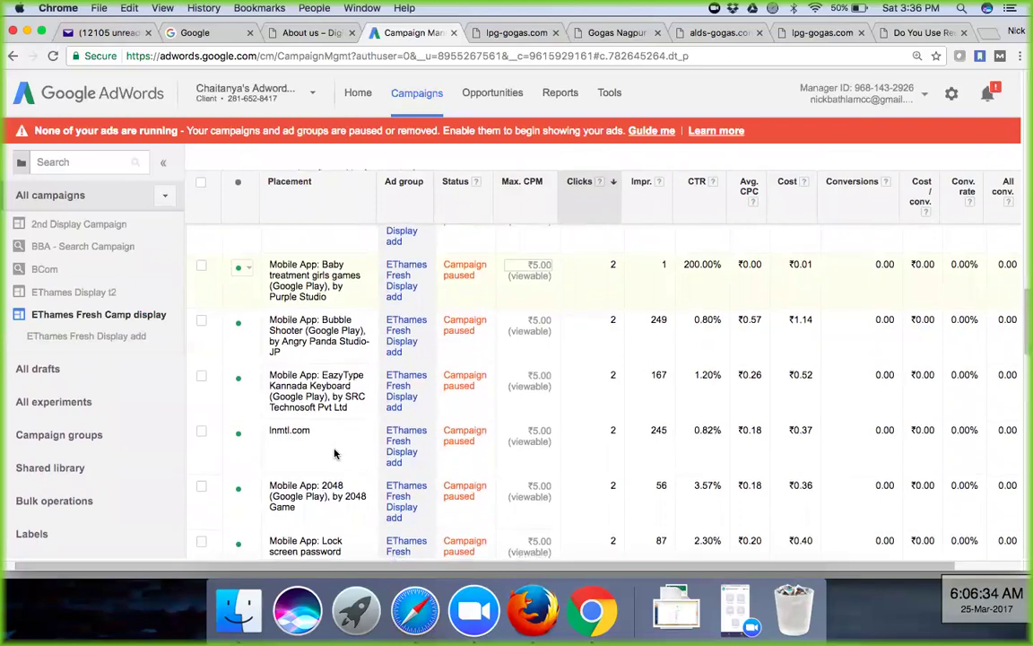
scroll(335, 453, down, 2)
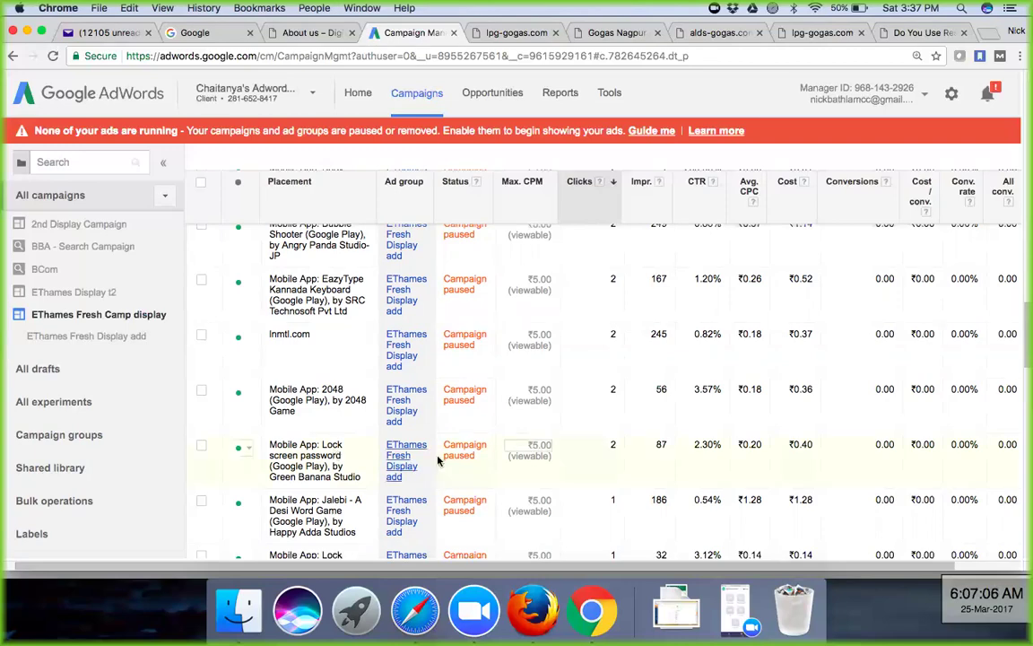
Step: Check the last placements on the page and the total rows for eligible placements, Search and Display
scroll(463, 464, down, 3)
scroll(465, 467, down, 1)
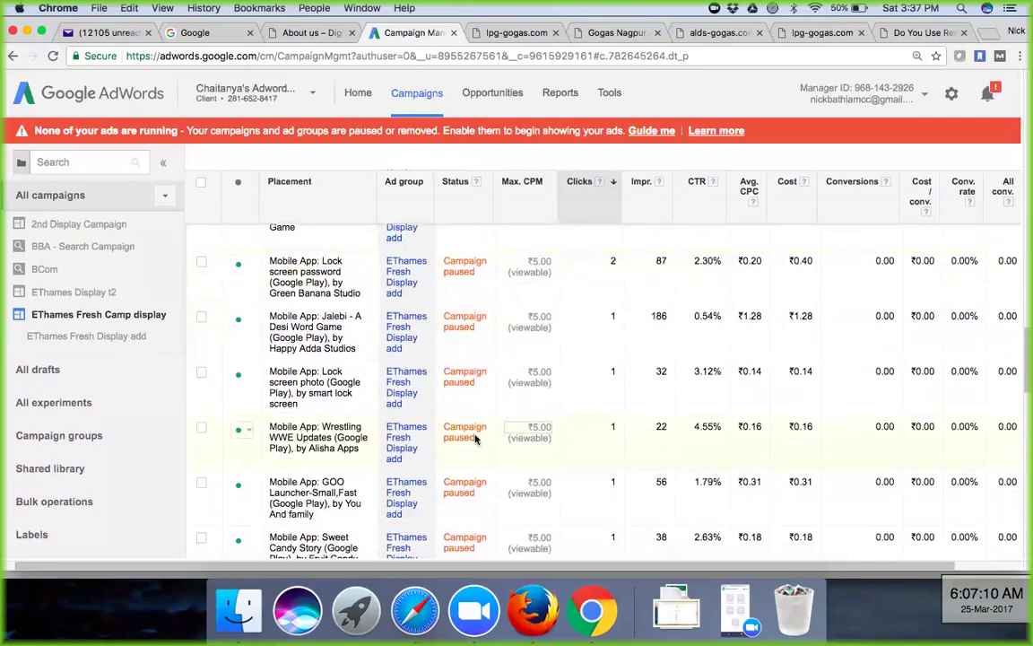
scroll(604, 441, up, 5)
scroll(603, 441, down, 20)
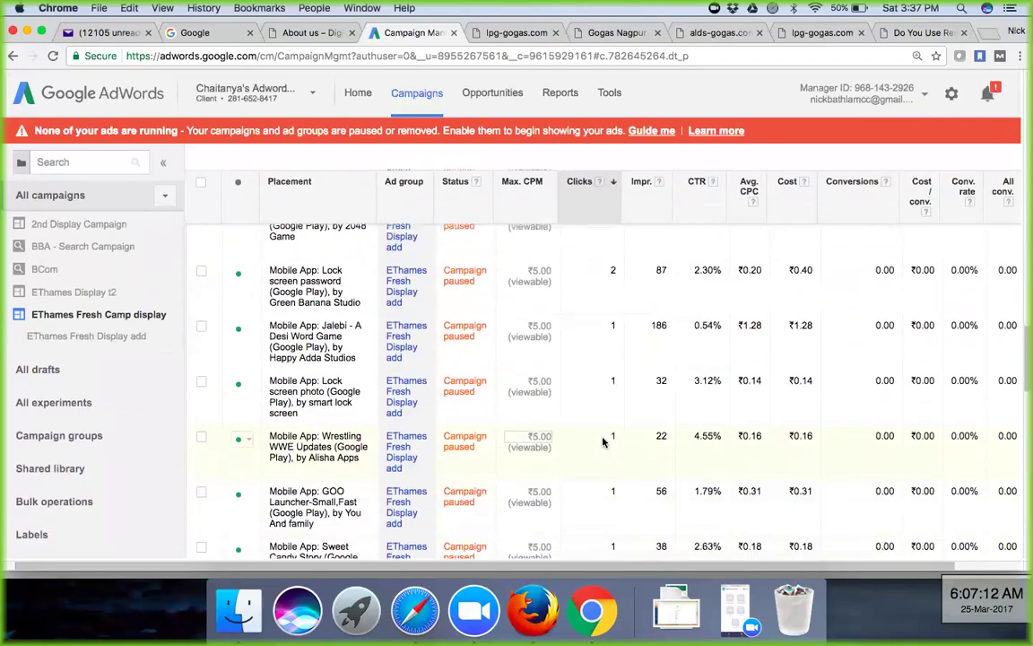
scroll(603, 442, down, 4)
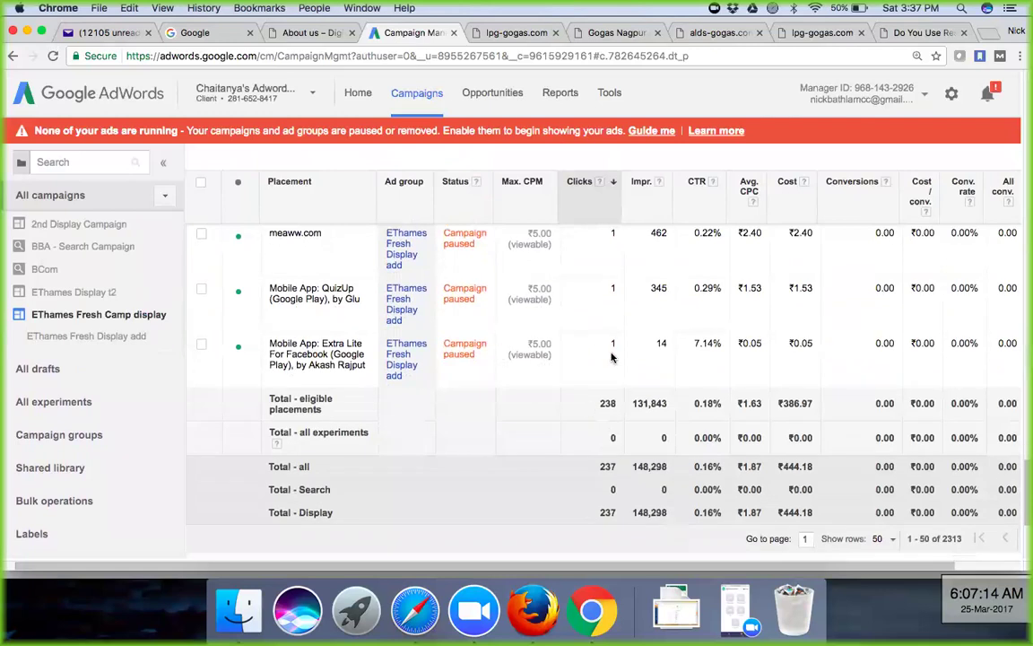
scroll(618, 355, down, 1)
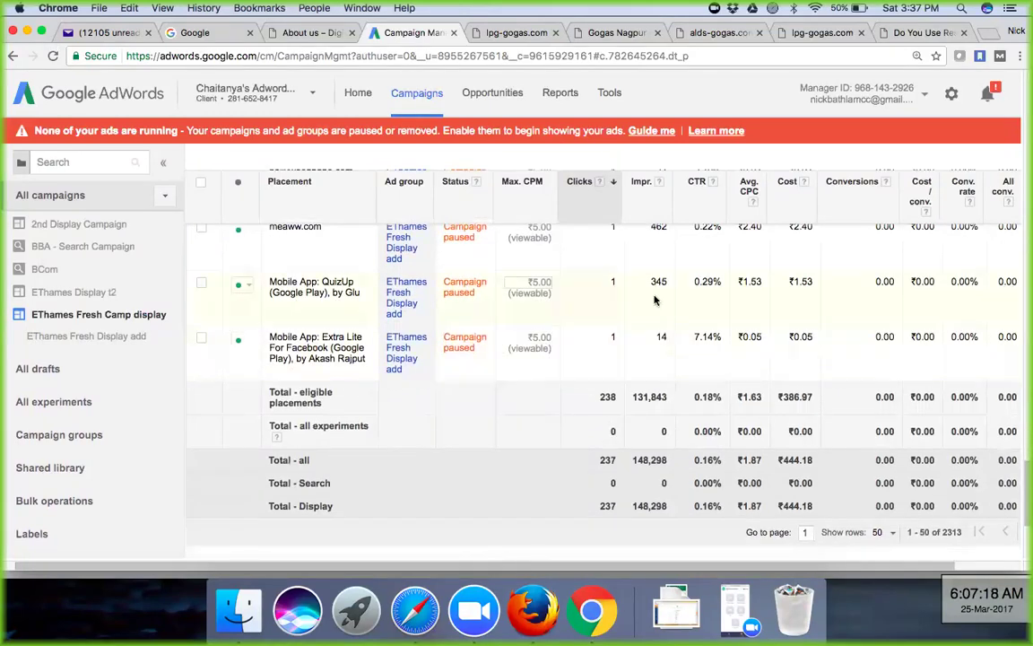
Step: View the campaign's Interests & remarketing report and its Demographics report with the gender, age and parental status breakdown
scroll(642, 298, up, 5)
scroll(642, 298, up, 15)
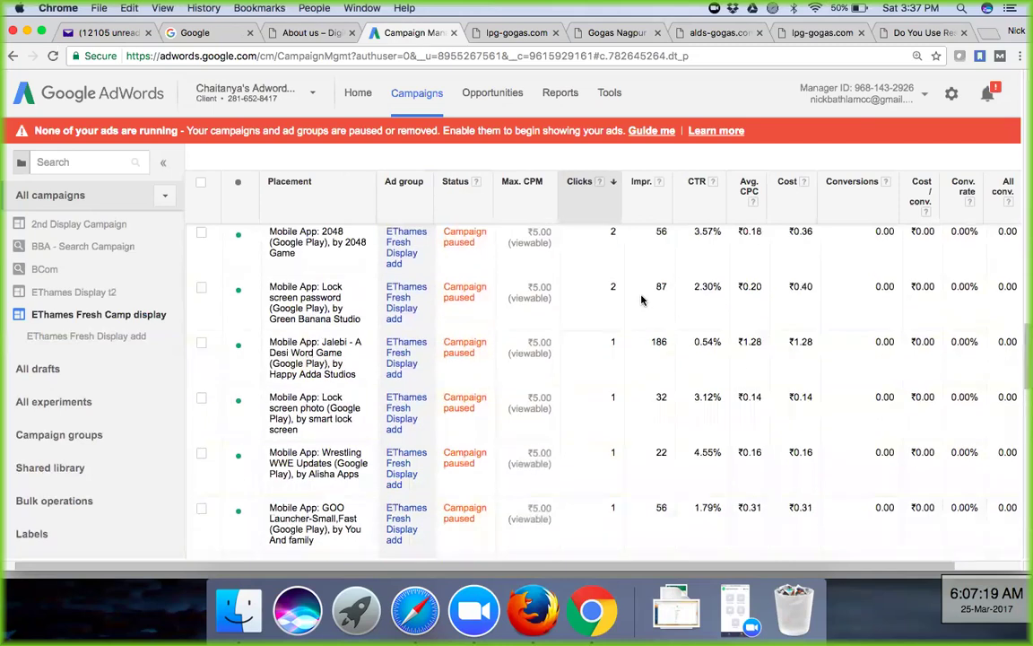
scroll(643, 299, up, 5)
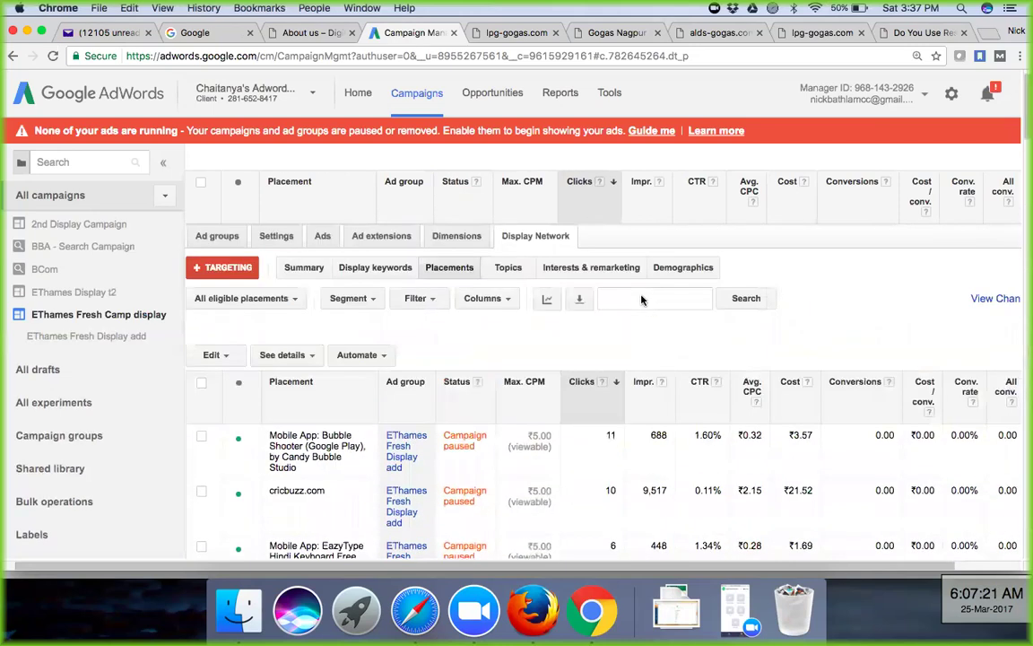
scroll(642, 299, up, 2)
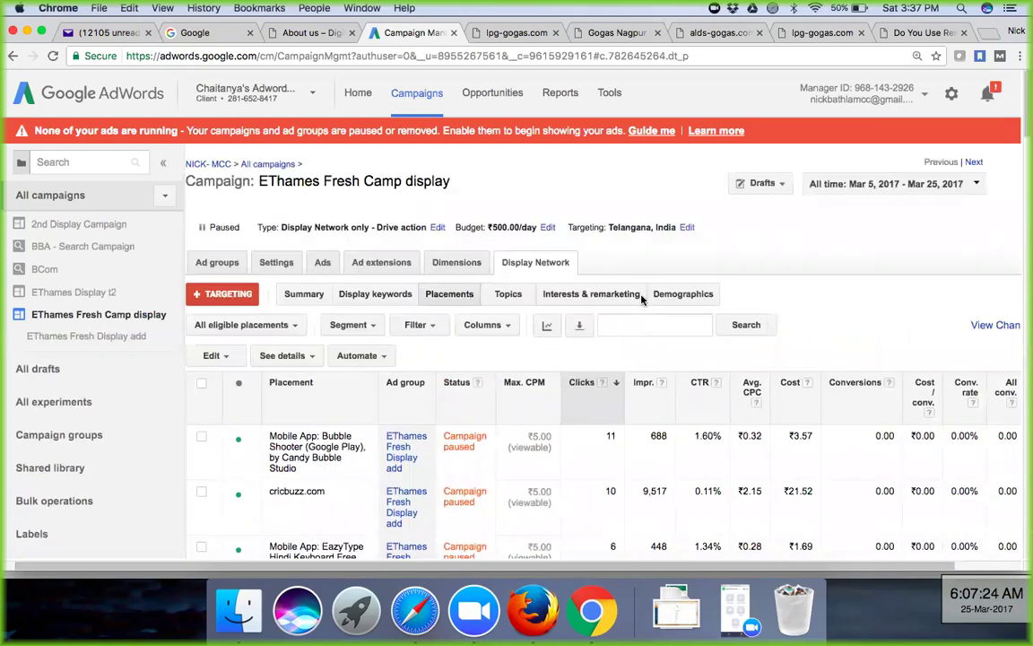
click(604, 296)
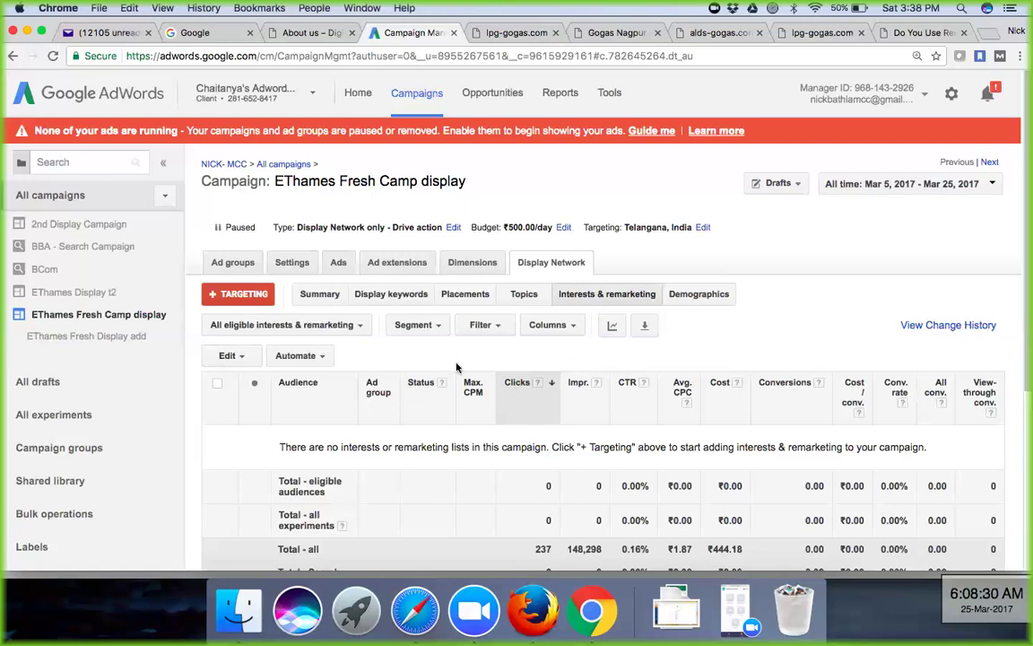
click(695, 296)
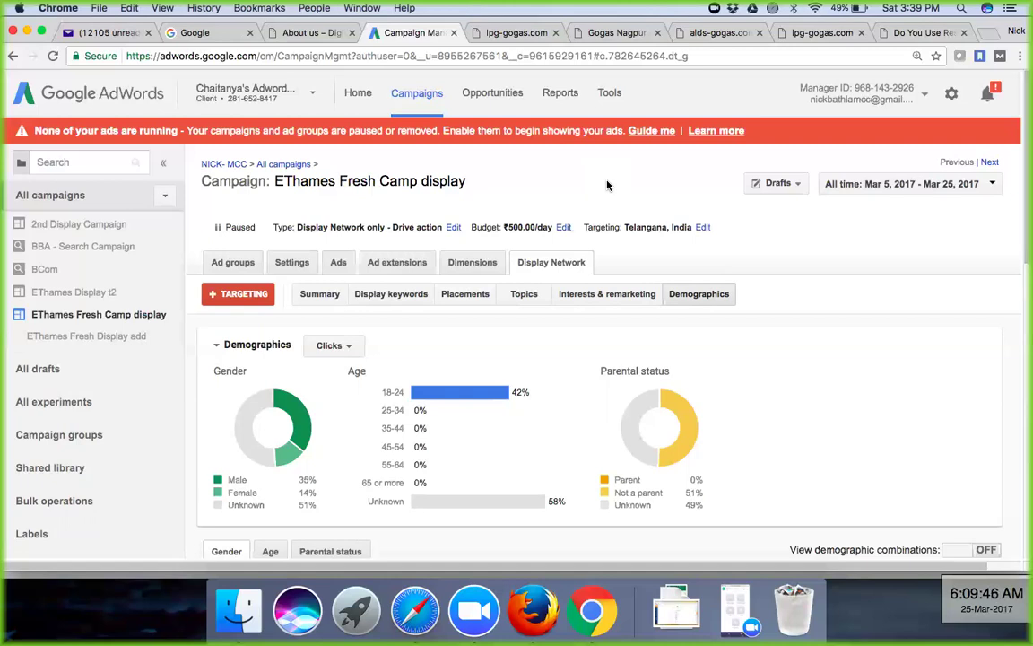
Step: Return to the account's list of all campaigns and start a new Video campaign
click(283, 165)
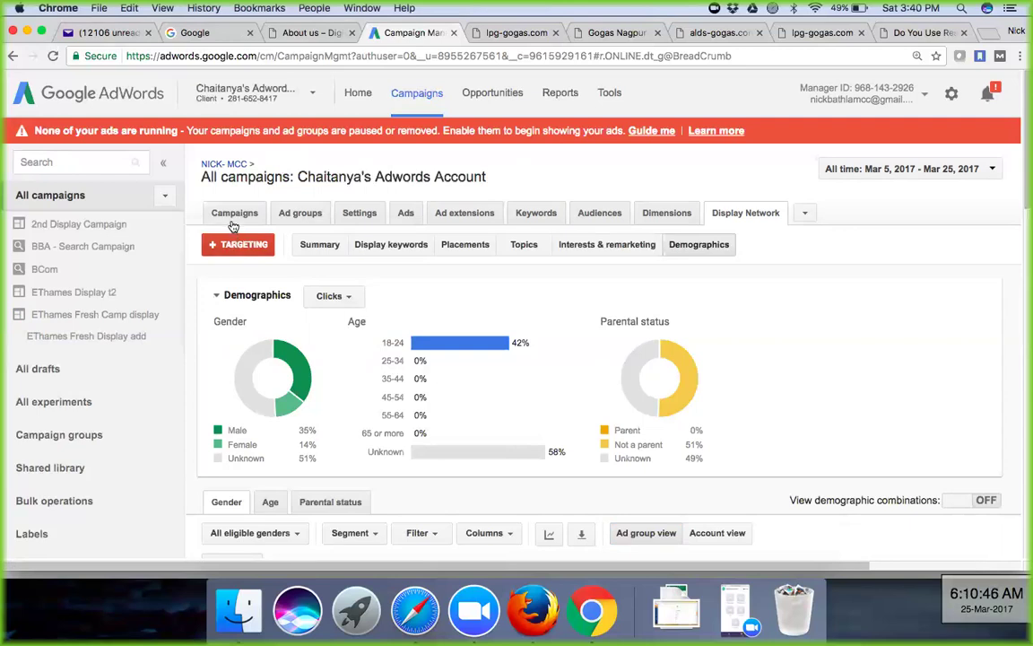
click(235, 215)
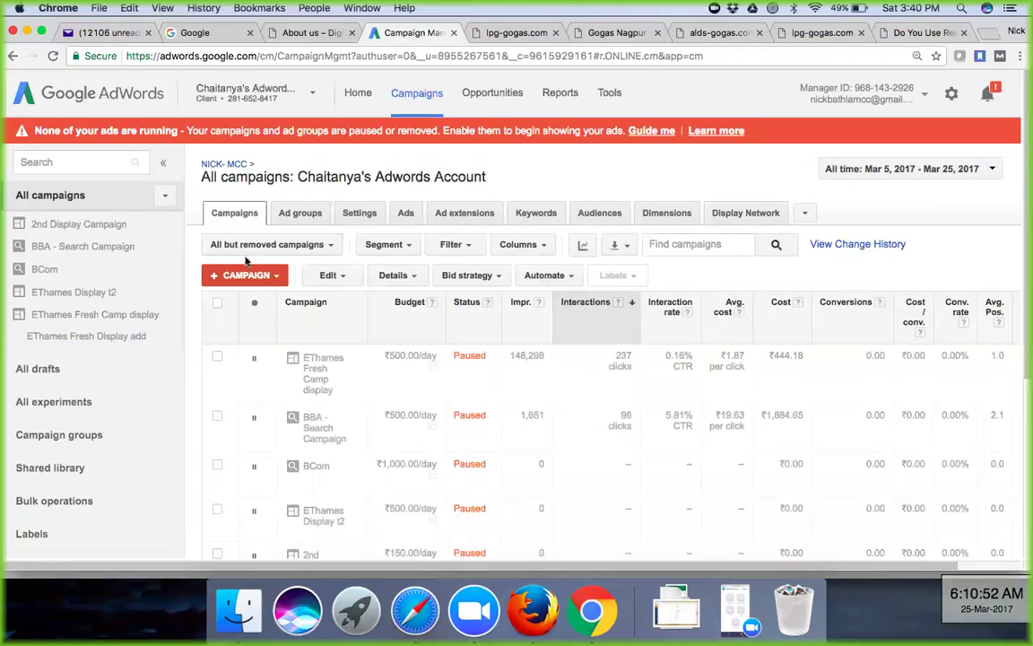
click(274, 278)
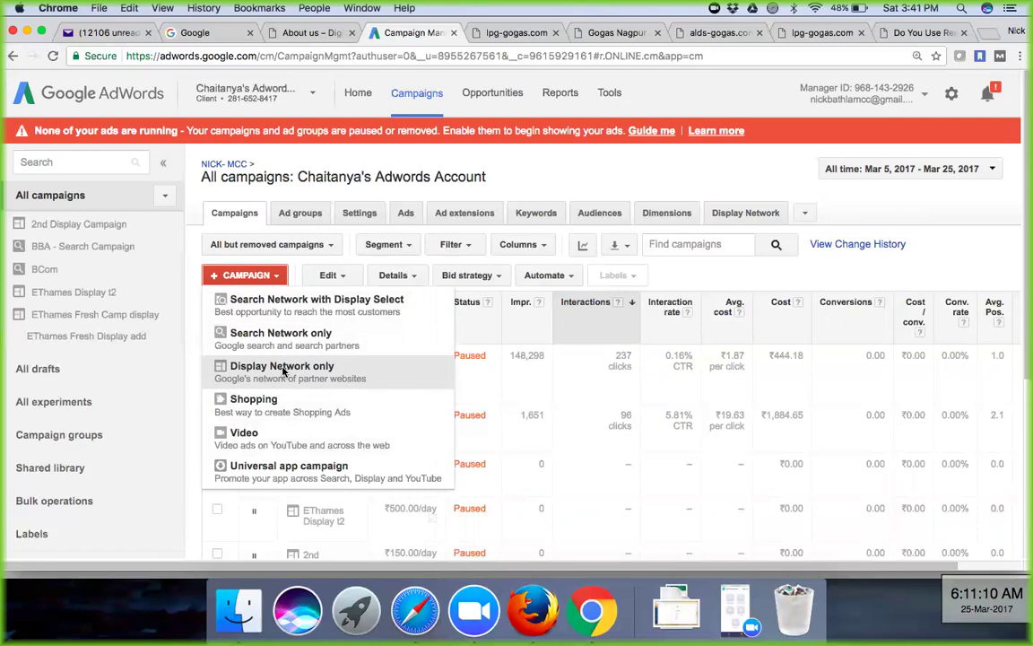
click(279, 439)
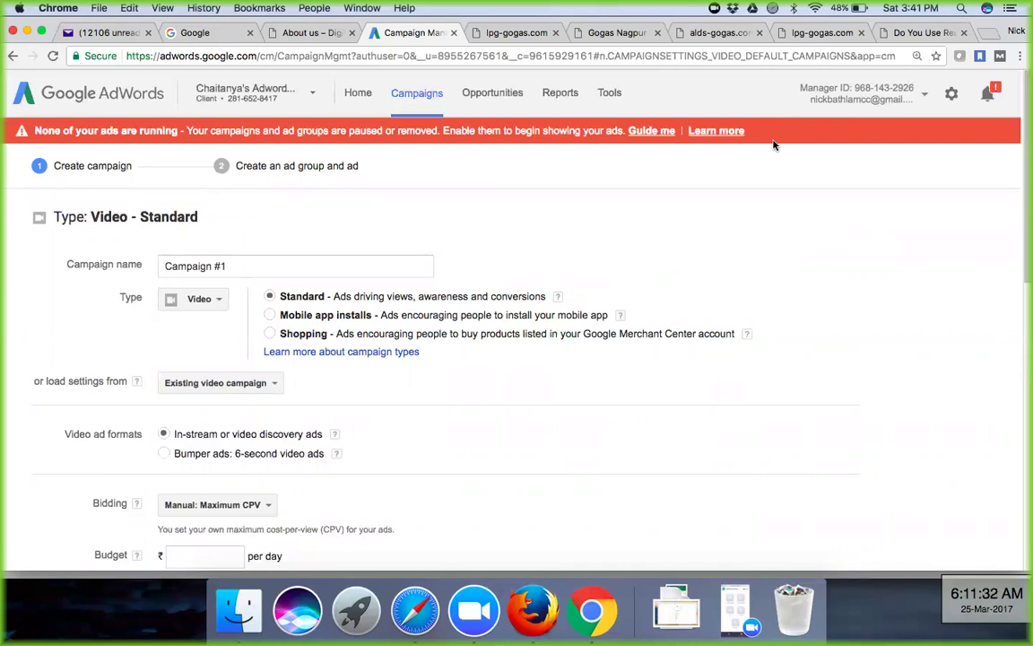
Step: Search the computer for "youtub", open the Youtube Paid Advertising document in Word, and minimise its window
click(961, 9)
text(yo)
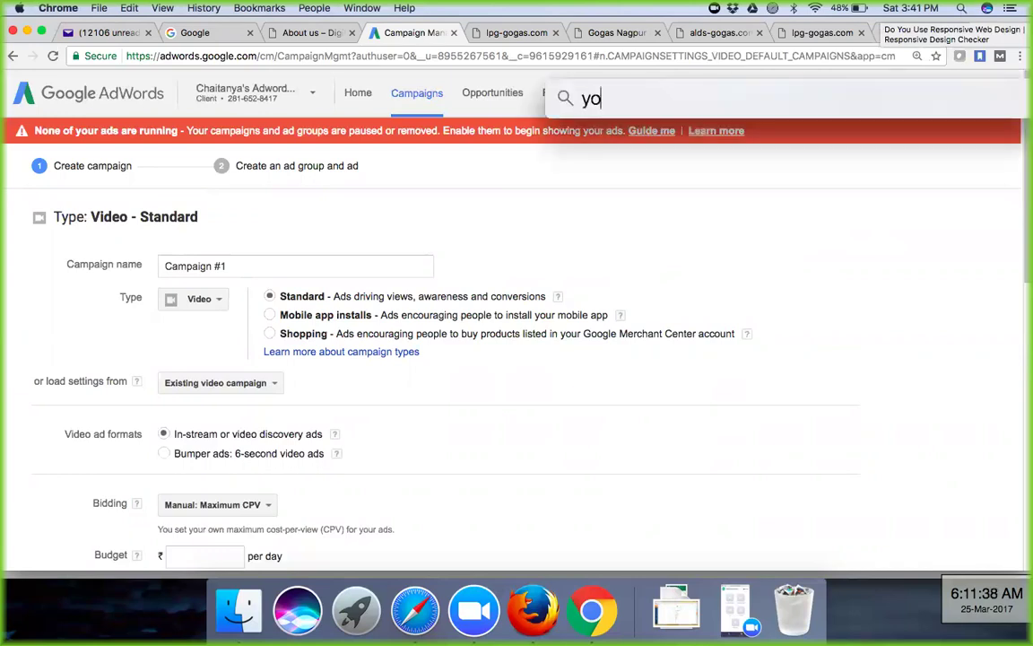
text(utub)
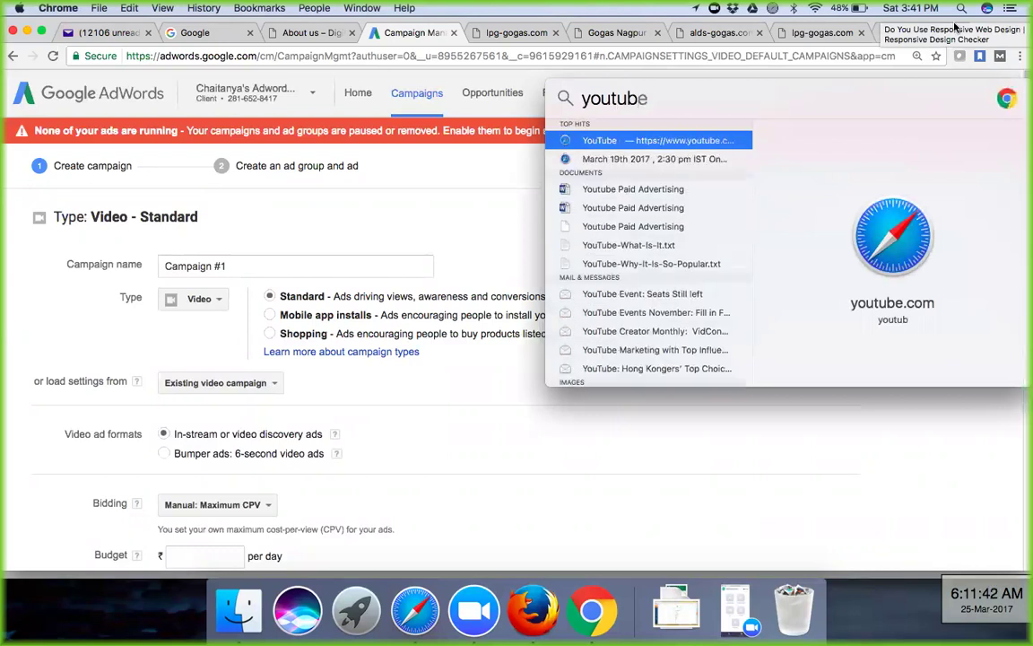
key(Escape)
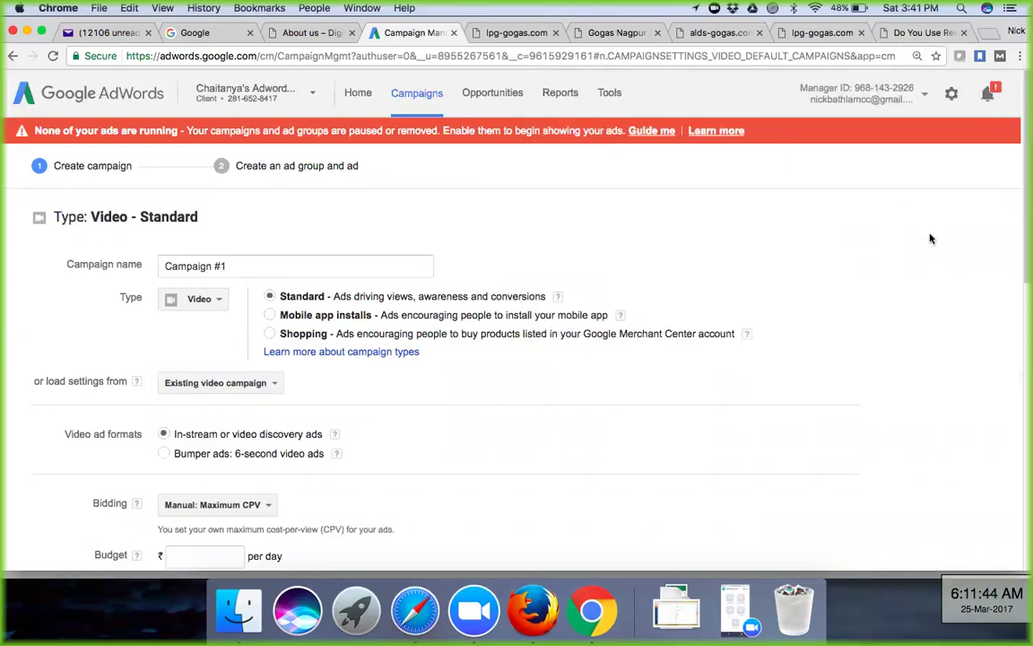
click(960, 9)
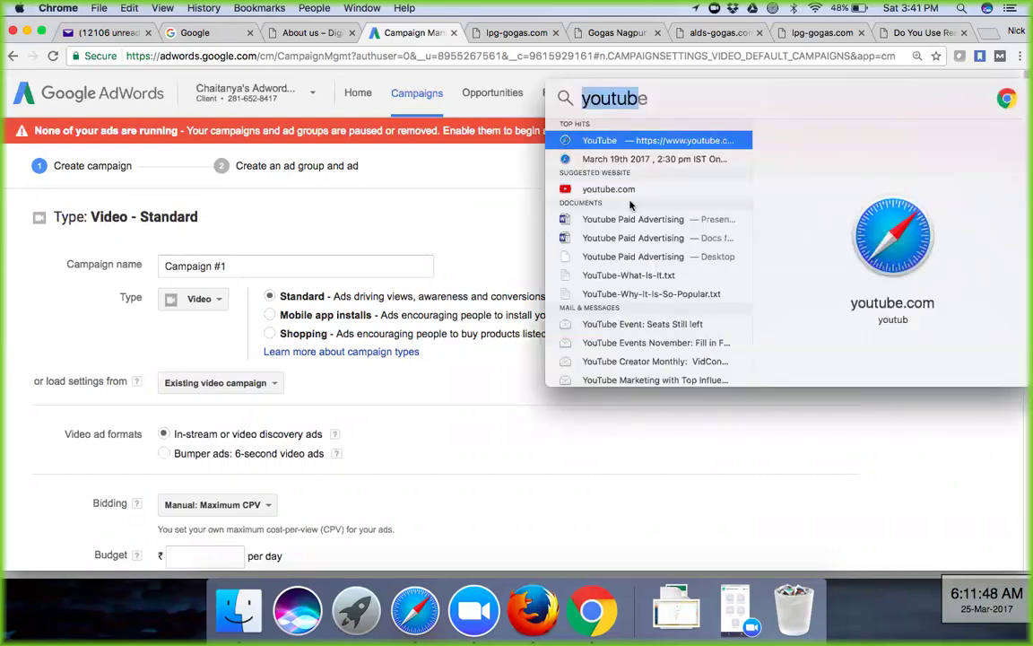
click(616, 226)
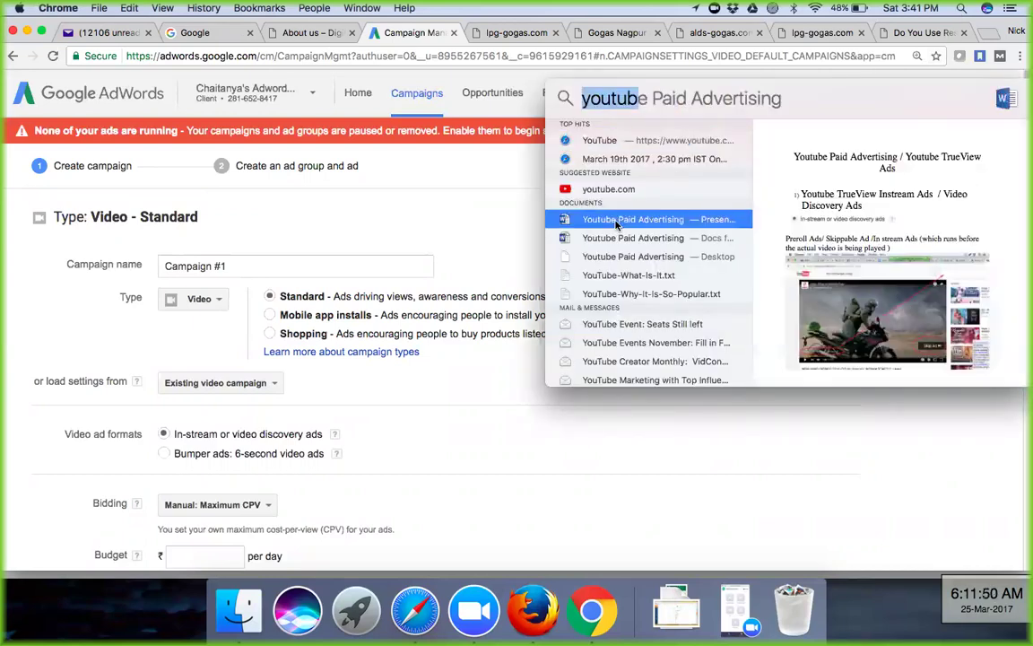
double_click(616, 225)
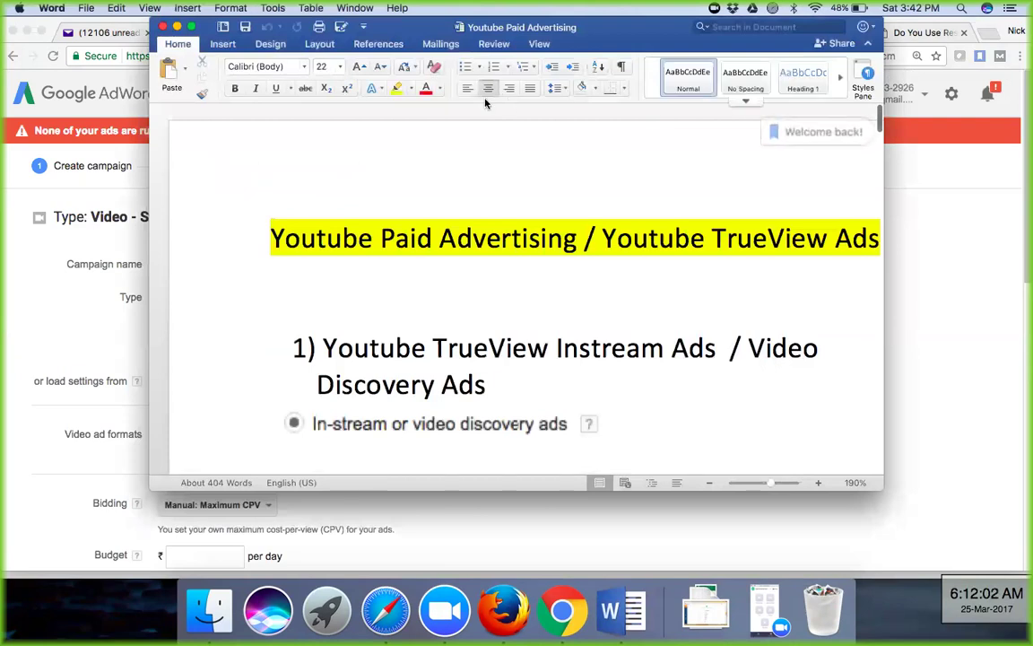
click(176, 26)
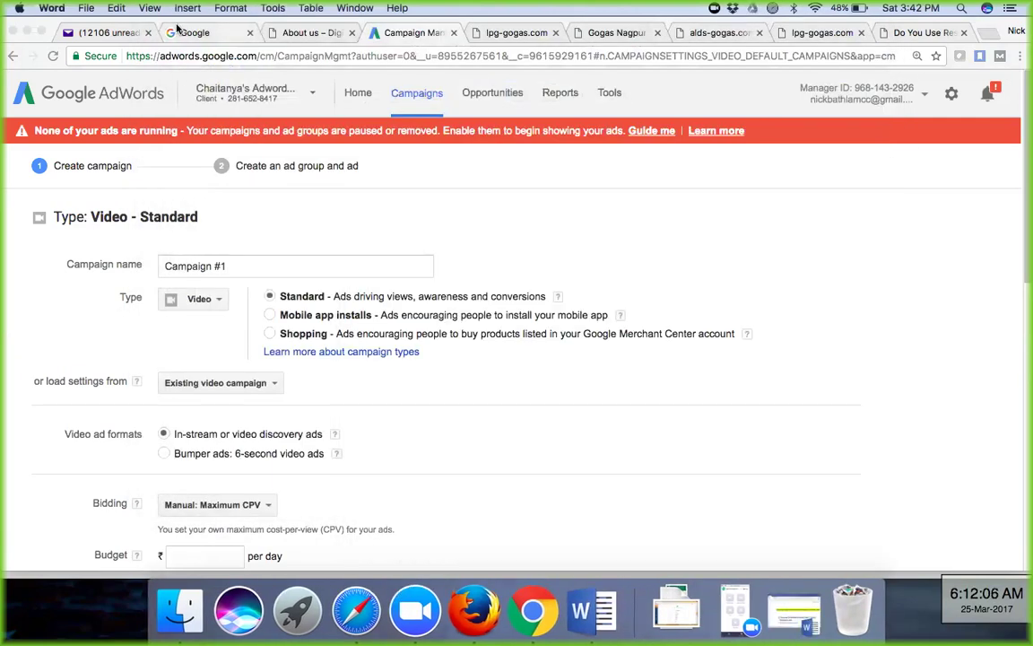
Step: Open youtube.com in a new browser tab
click(991, 33)
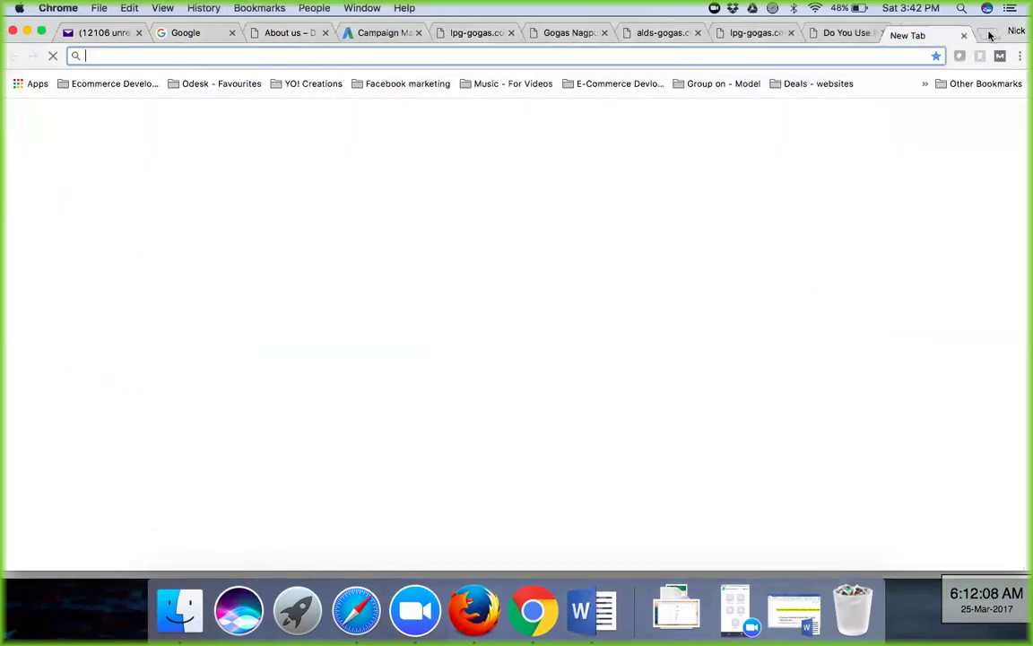
text(youtube.com)
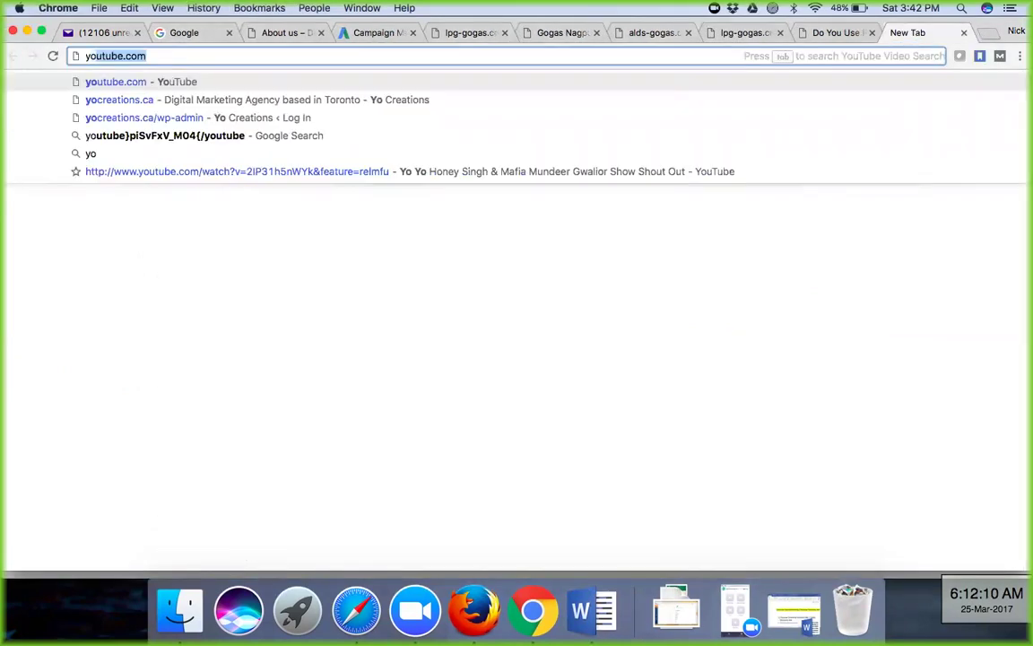
key(Return)
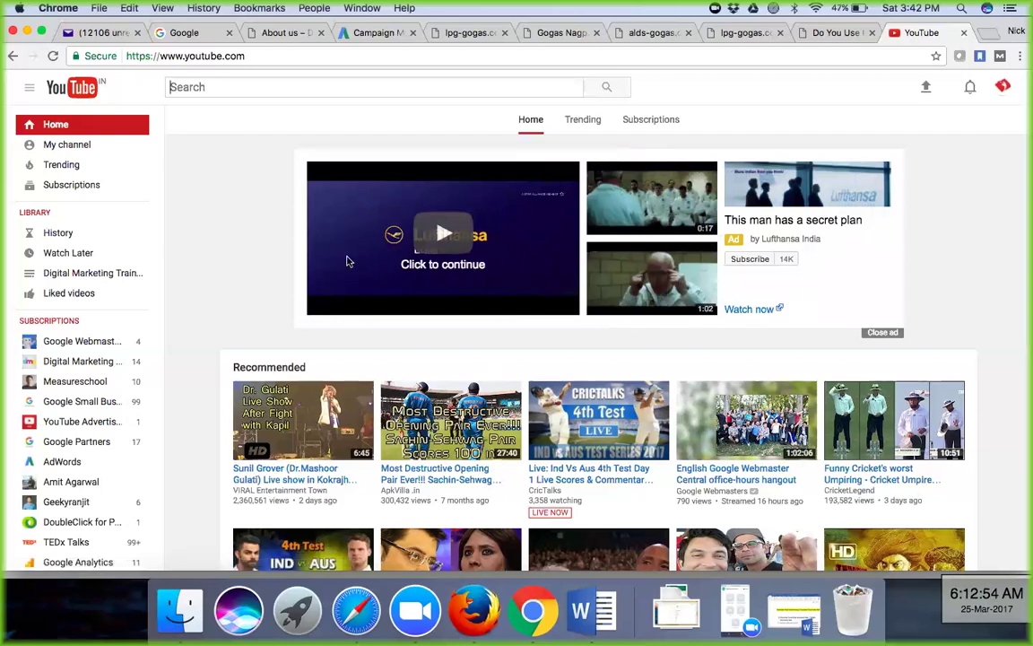
Step: Search Google for "Youtube Masthead" in a new tab and compare with the Lufthansa banner ad on the YouTube home page
click(986, 34)
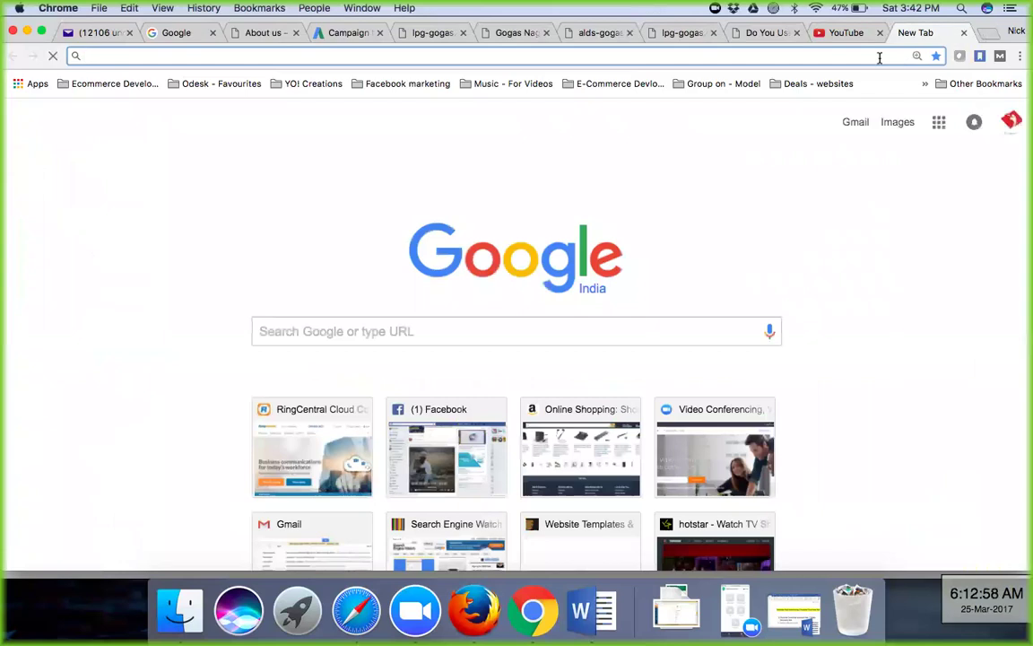
text(Youtube Masthead)
key(Return)
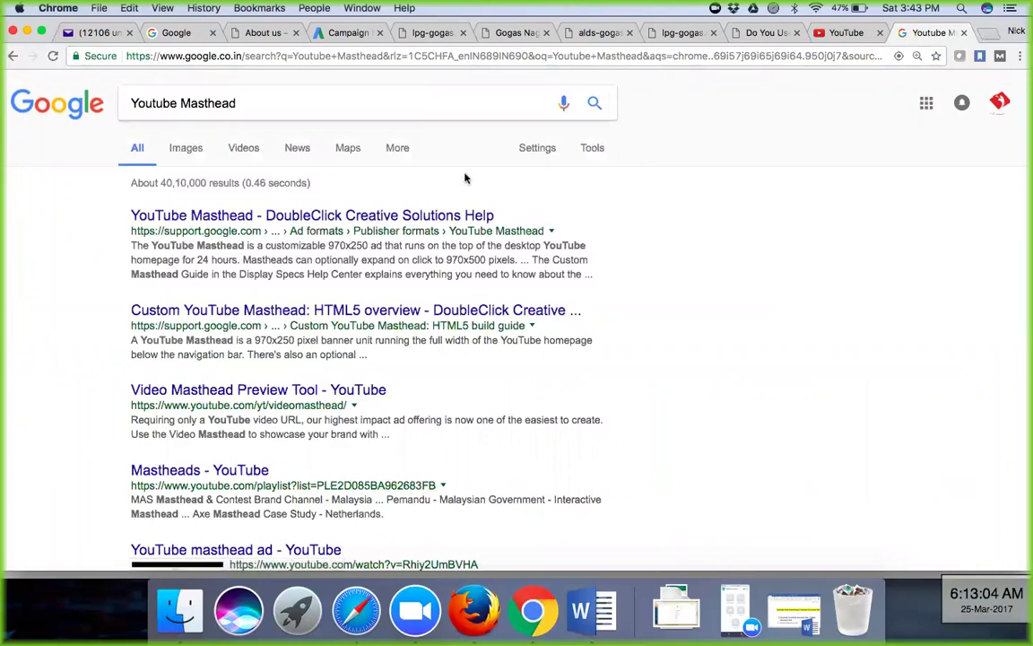
click(841, 34)
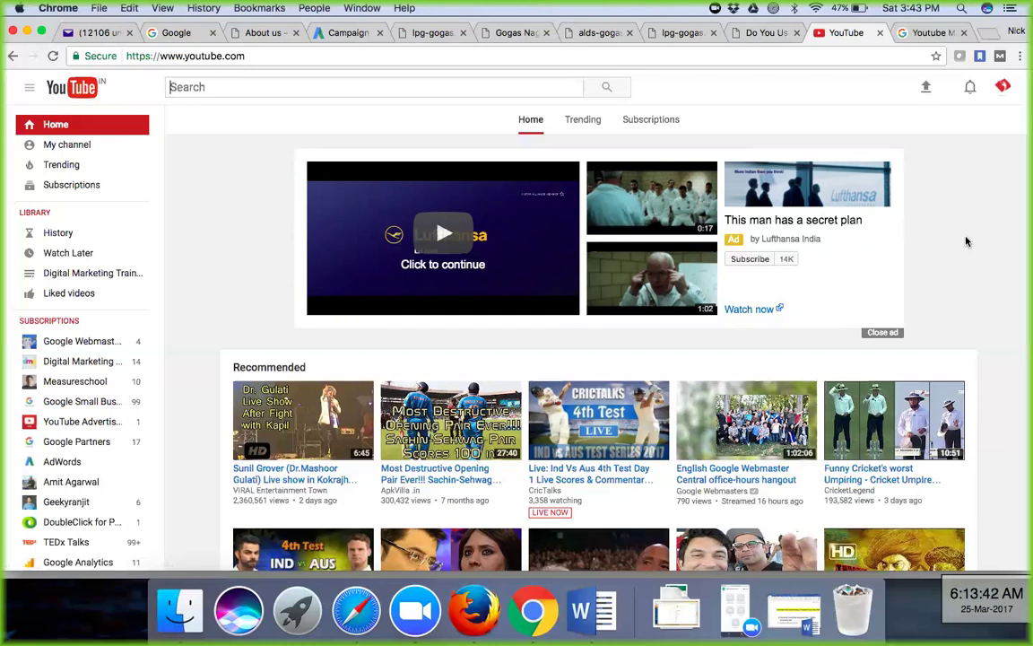
click(917, 36)
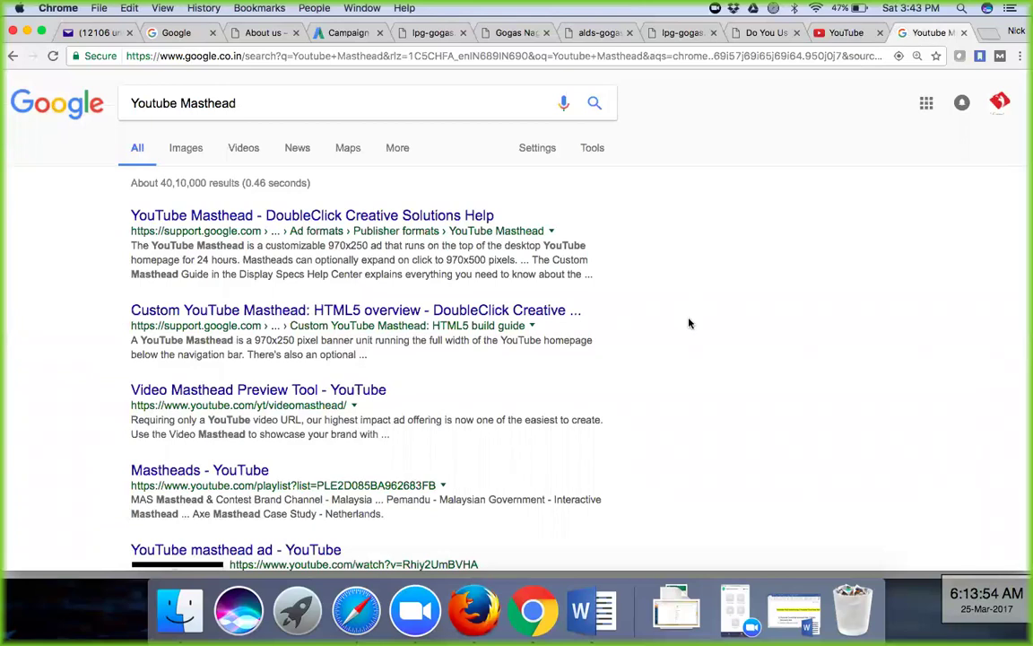
Step: Look through the masthead search results and open the DoubleClick Creative Solutions Help article on YouTube Masthead
scroll(689, 327, down, 3)
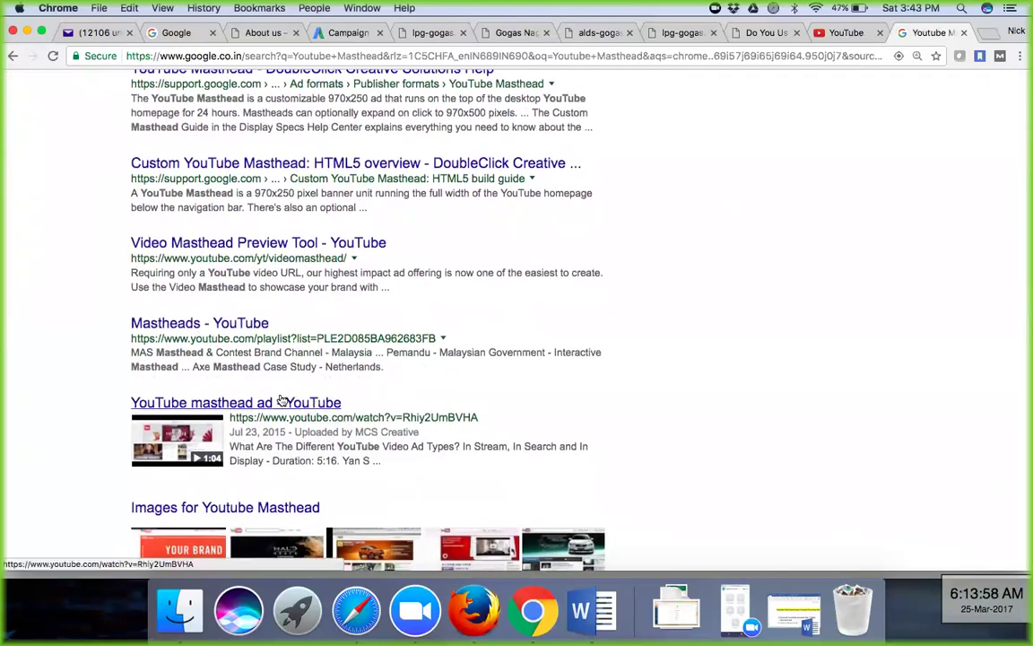
scroll(270, 406, down, 5)
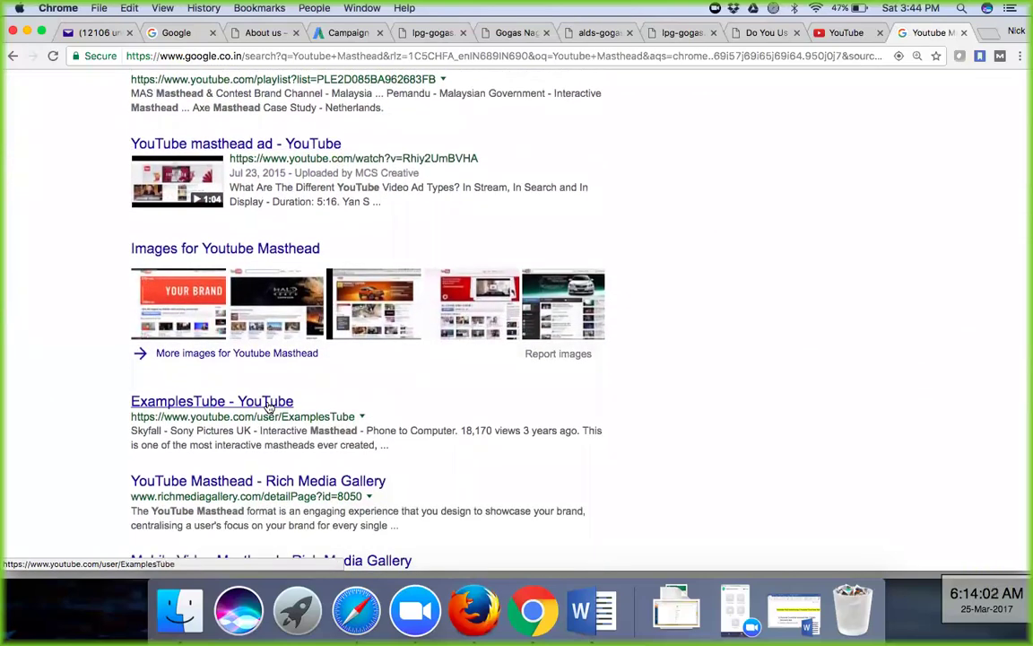
scroll(269, 406, down, 5)
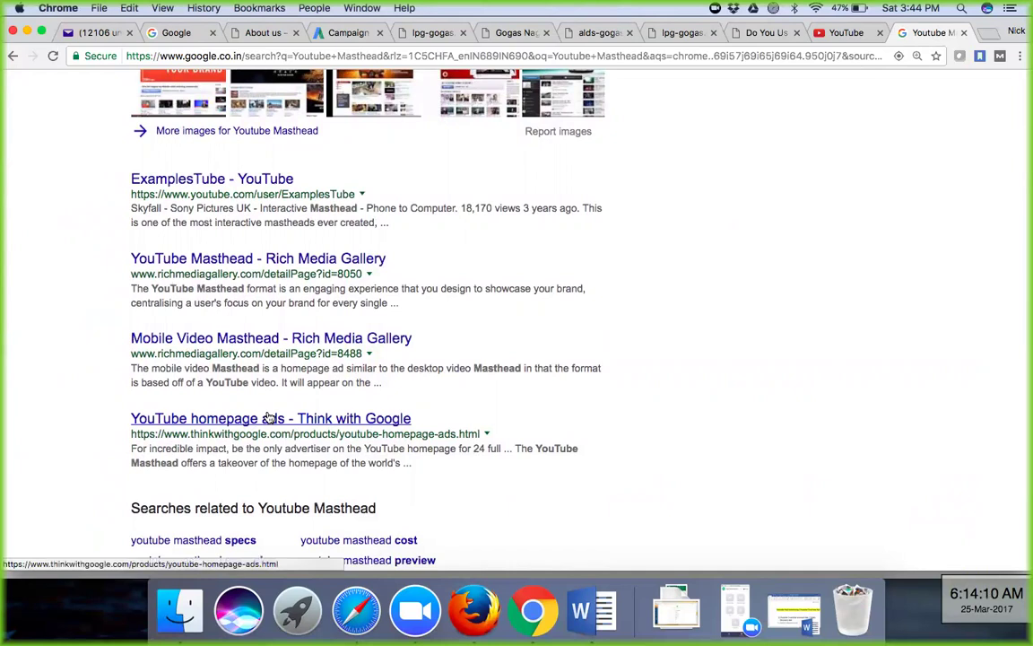
scroll(270, 418, up, 10)
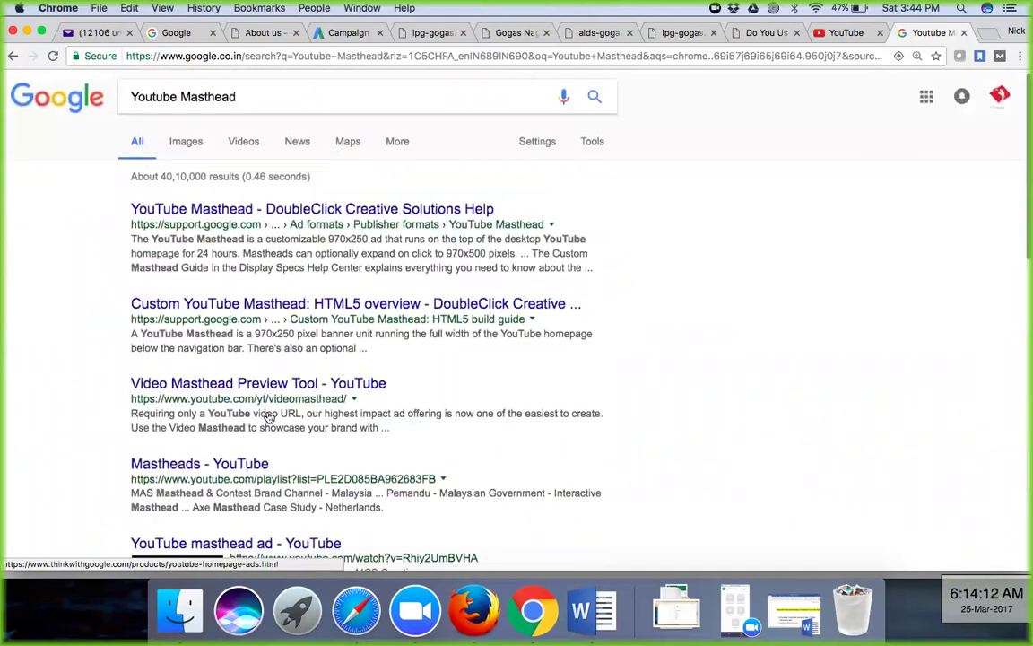
click(283, 219)
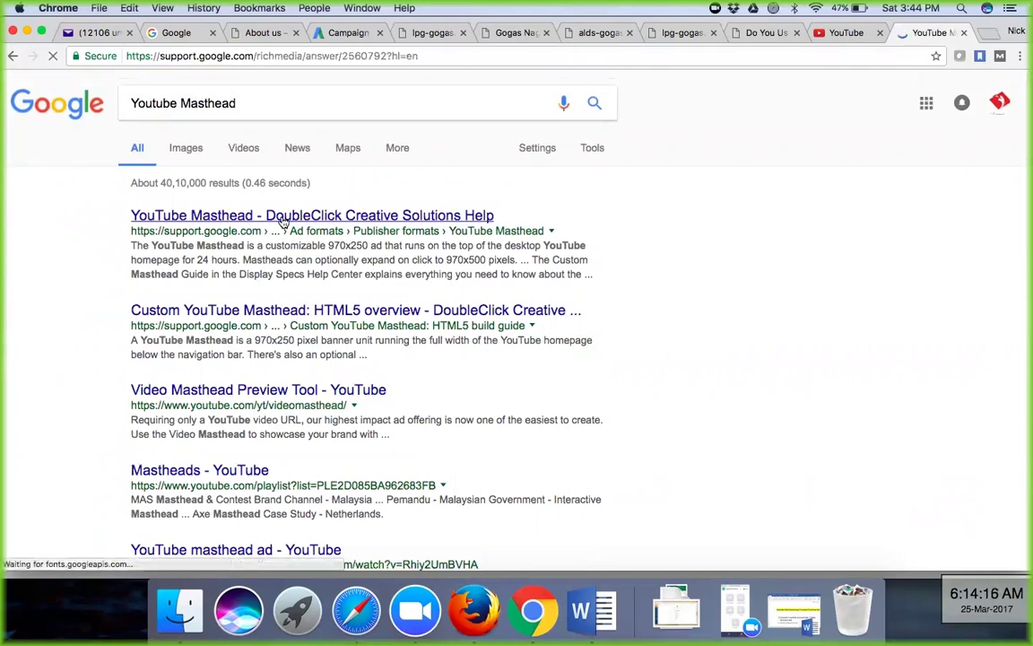
Step: Read the YouTube Masthead article, including the example ad, best practices, process and specs, and developer guide sections
scroll(393, 264, down, 3)
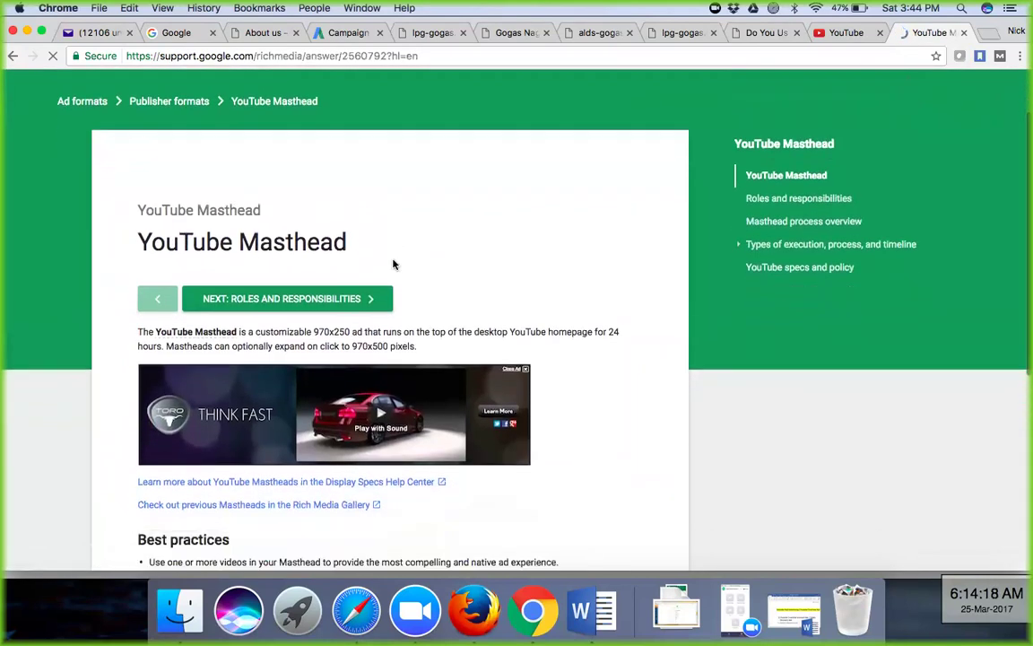
scroll(393, 264, down, 2)
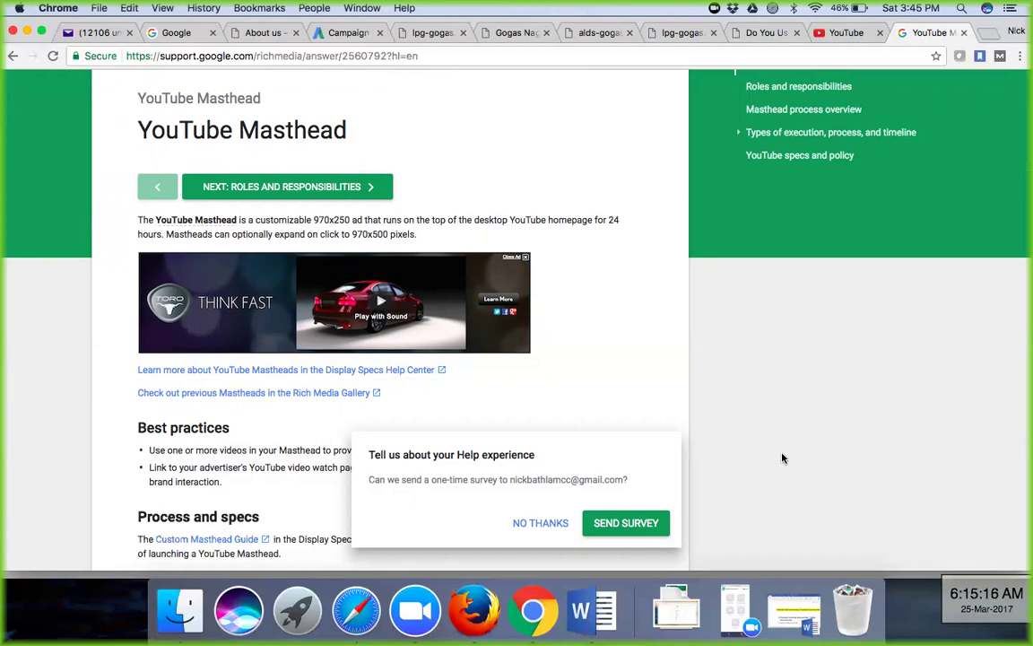
scroll(618, 327, down, 3)
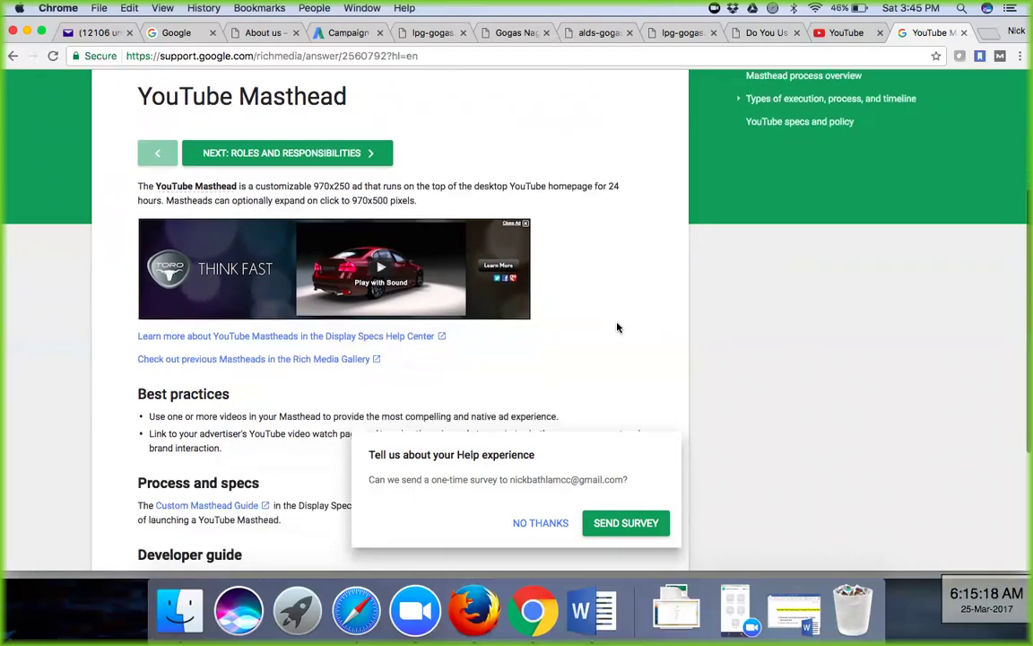
scroll(617, 327, down, 2)
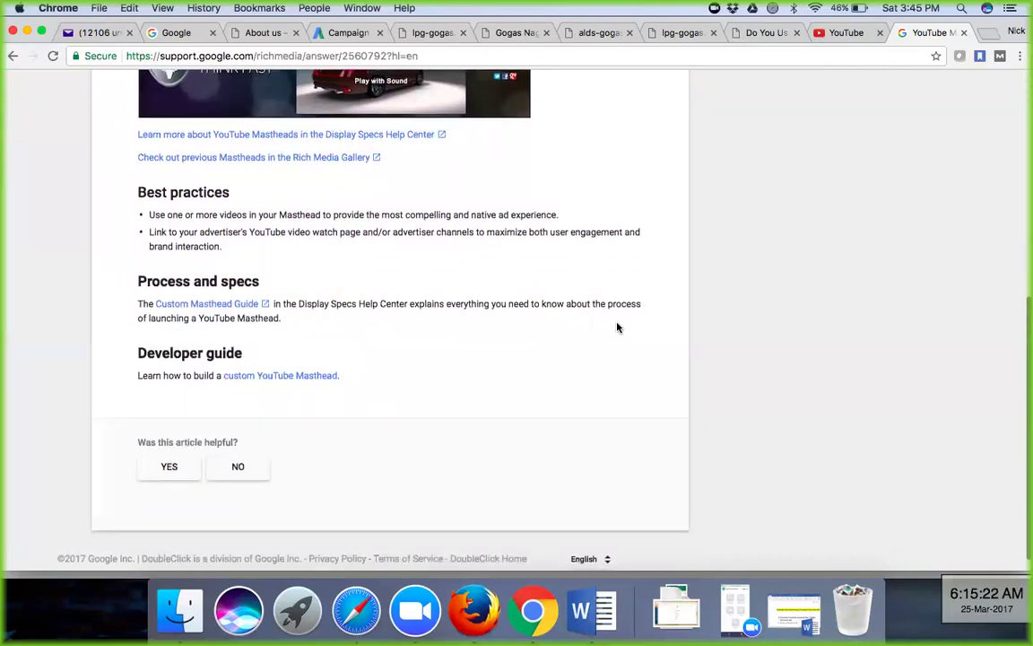
scroll(617, 327, down, 1)
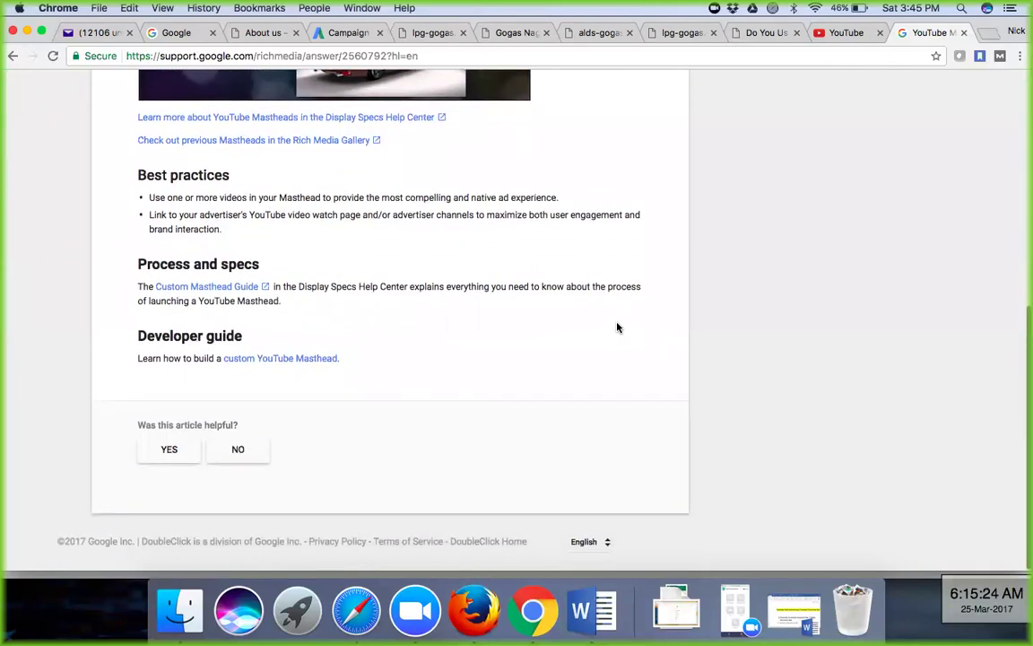
scroll(618, 327, up, 7)
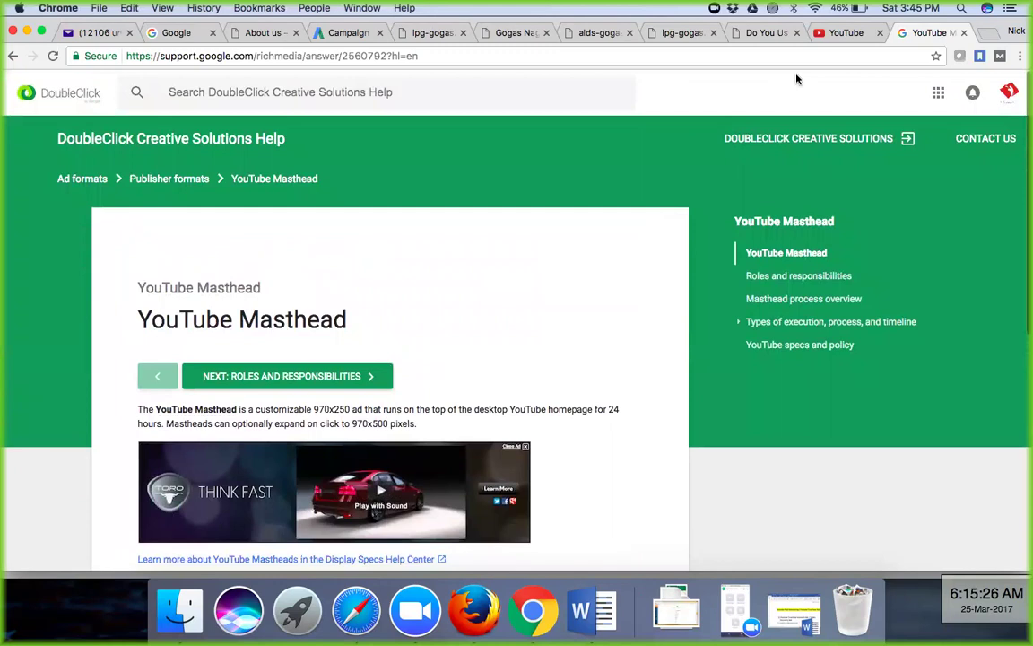
Step: Return to the YouTube home page, search for "digital marketing" and examine the sponsored video among the results
click(836, 36)
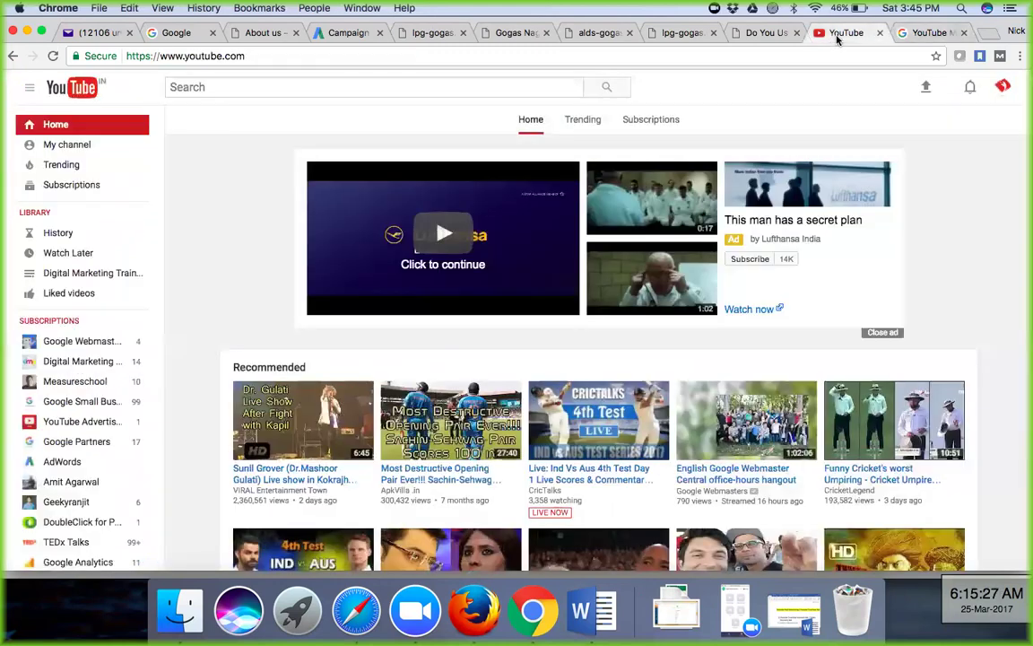
click(764, 36)
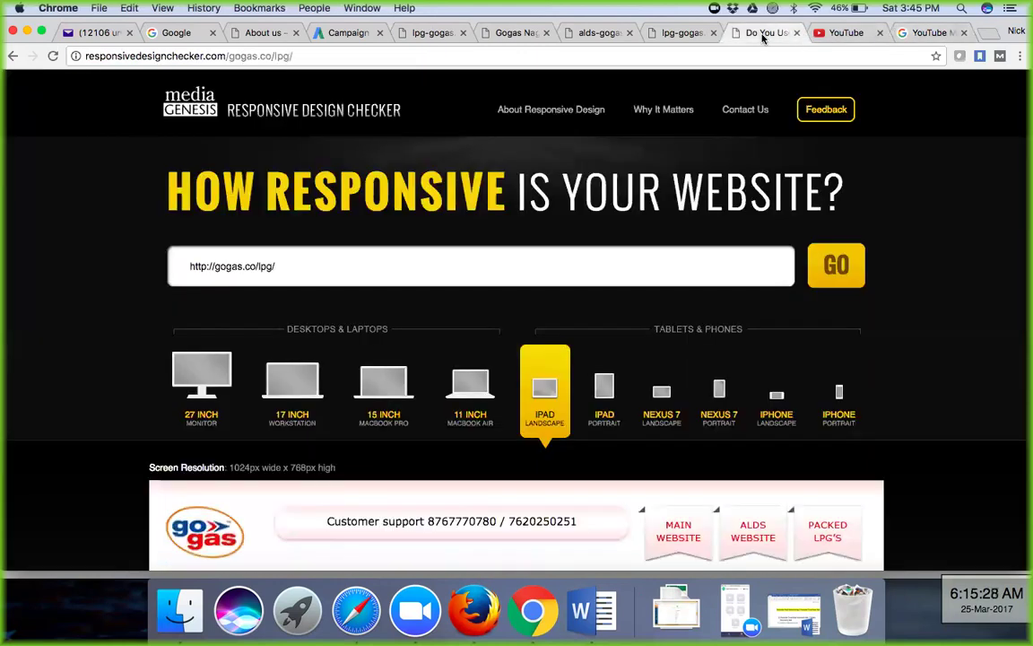
click(848, 36)
click(304, 88)
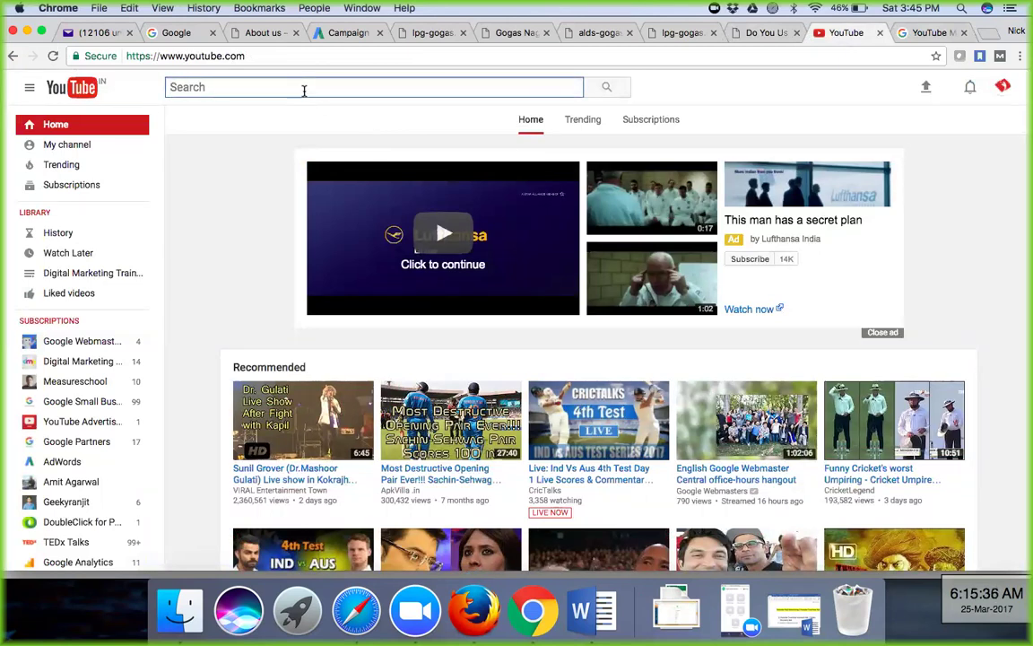
text(digital m)
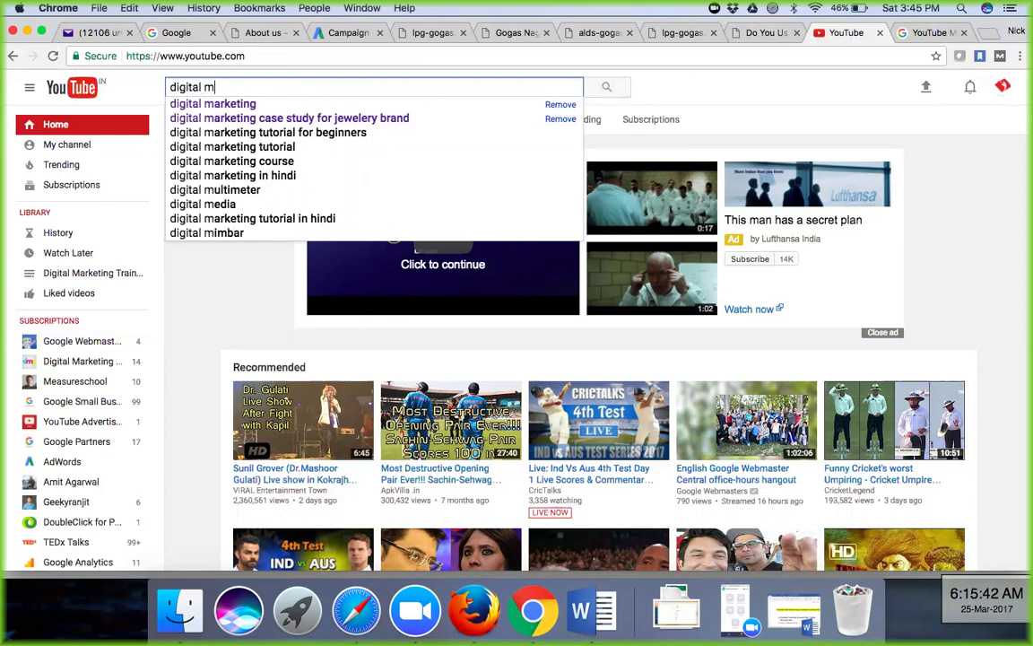
key(Down)
key(Return)
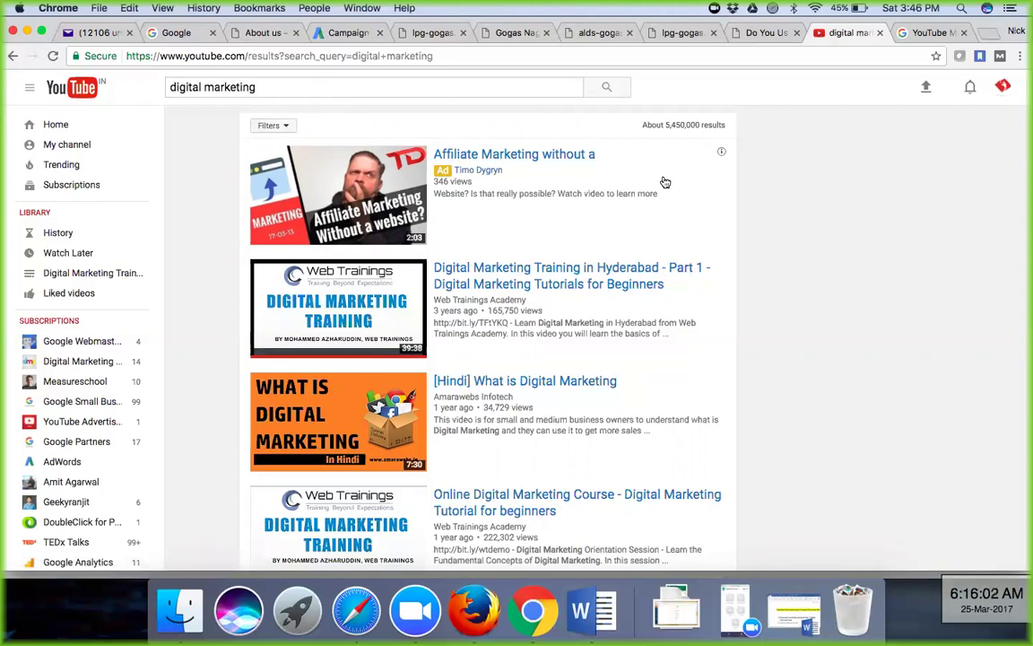
click(443, 171)
key(Tab)
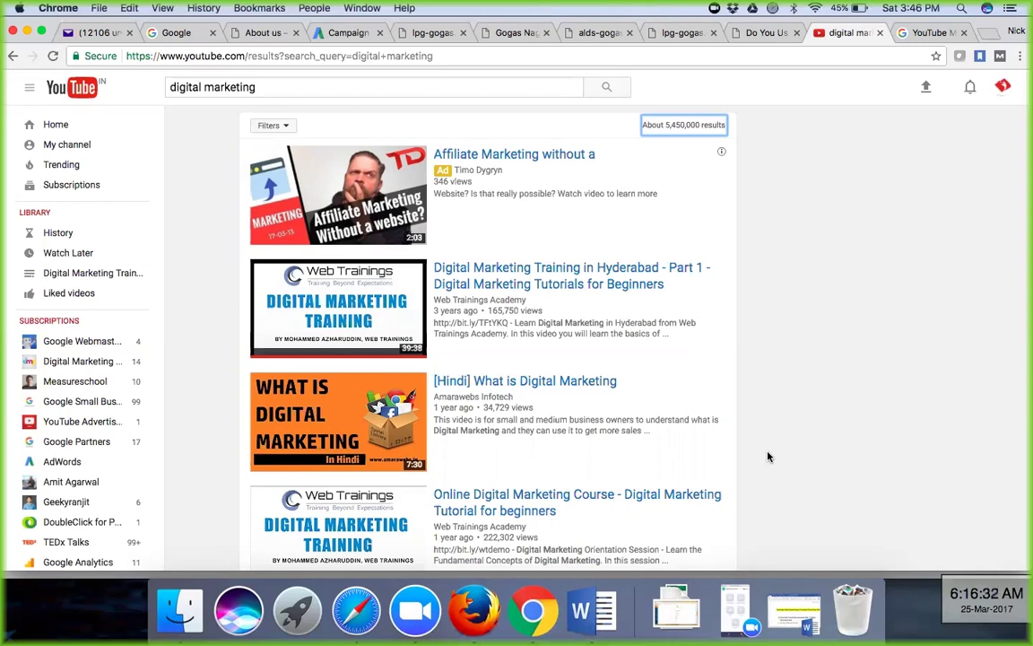
Step: Restore the Youtube Paid Advertising document, enlarge and reposition its window, and view the TrueView in-stream and preroll ads section
click(789, 609)
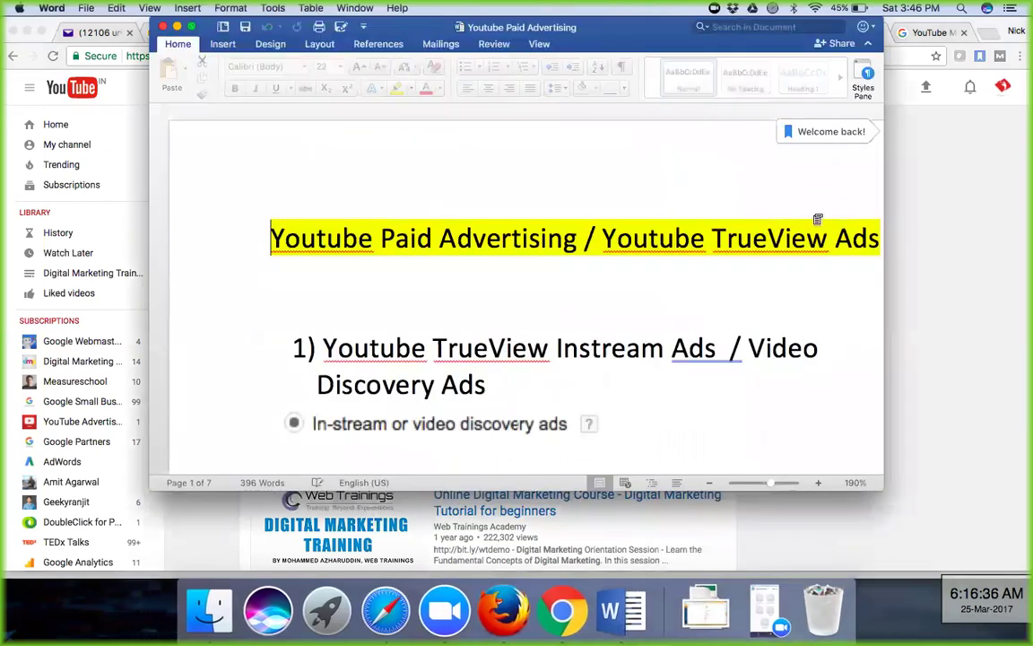
drag(877, 488, 960, 545)
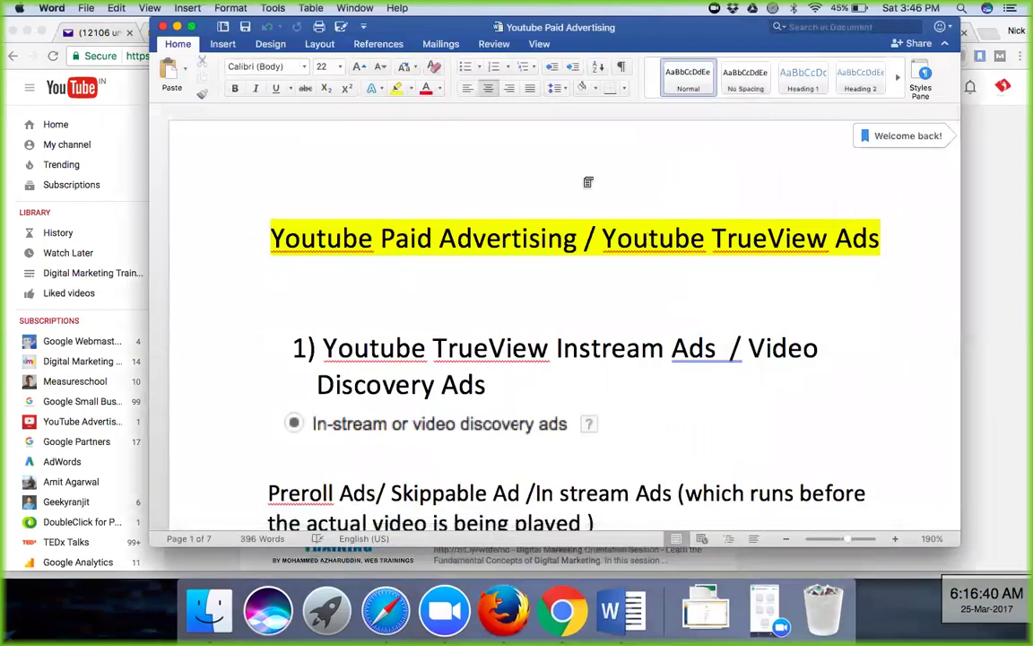
drag(576, 27, 500, 24)
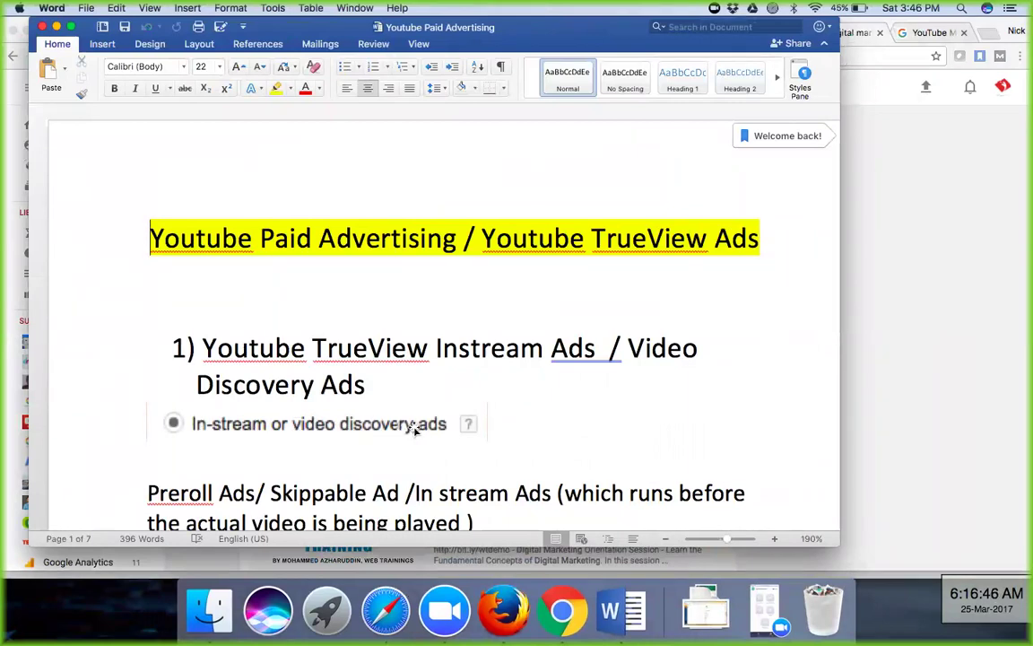
click(507, 348)
scroll(503, 350, down, 2)
scroll(502, 351, down, 3)
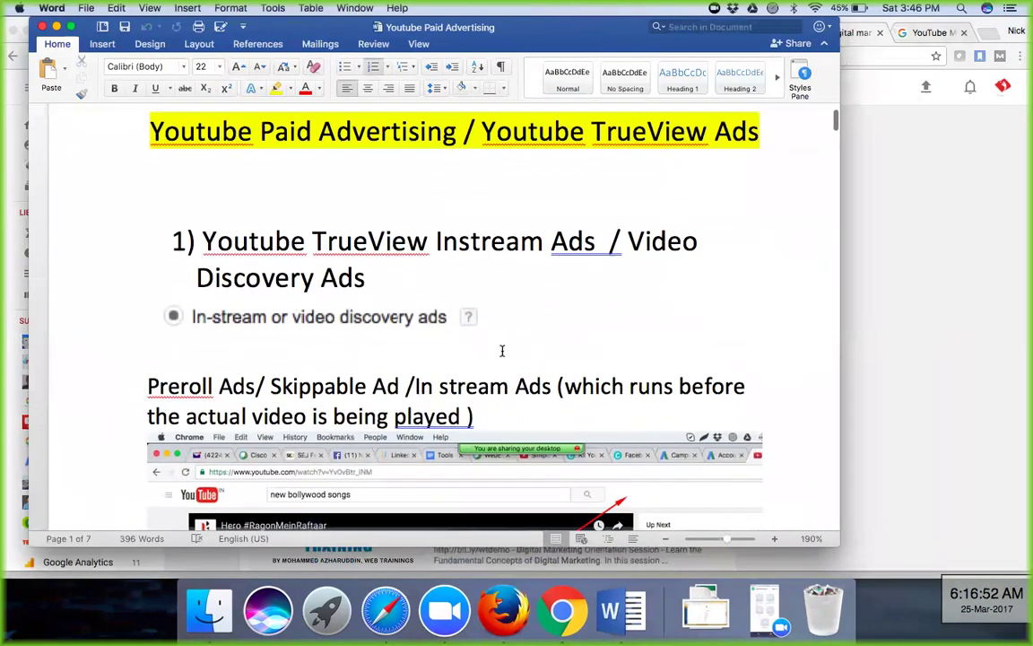
Step: Return to Chrome, open the YouTube home page in a new tab and view the masthead ad
click(877, 168)
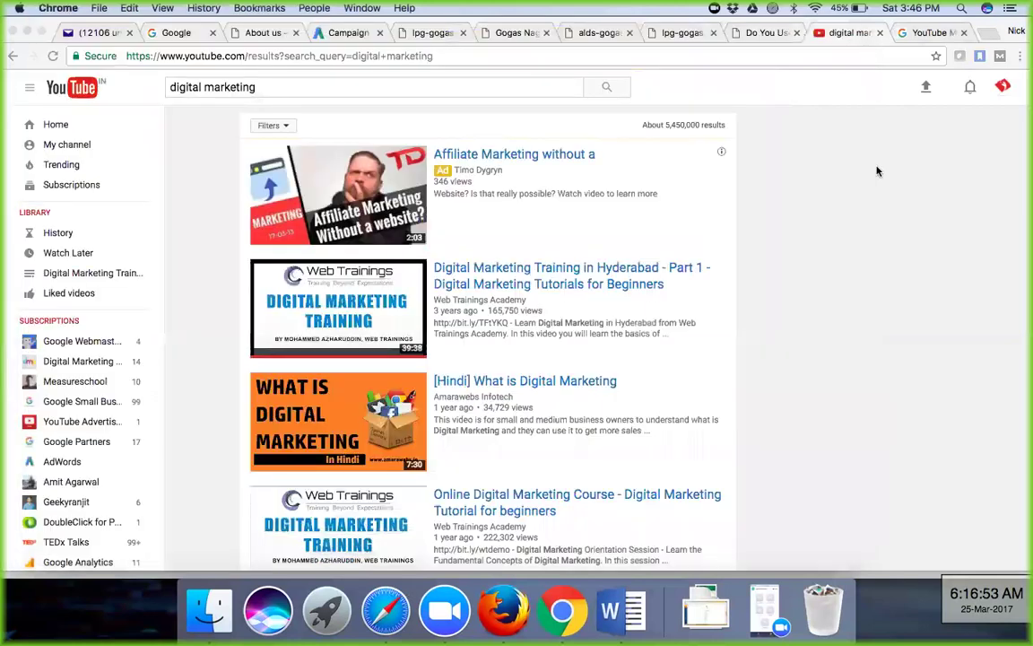
click(316, 84)
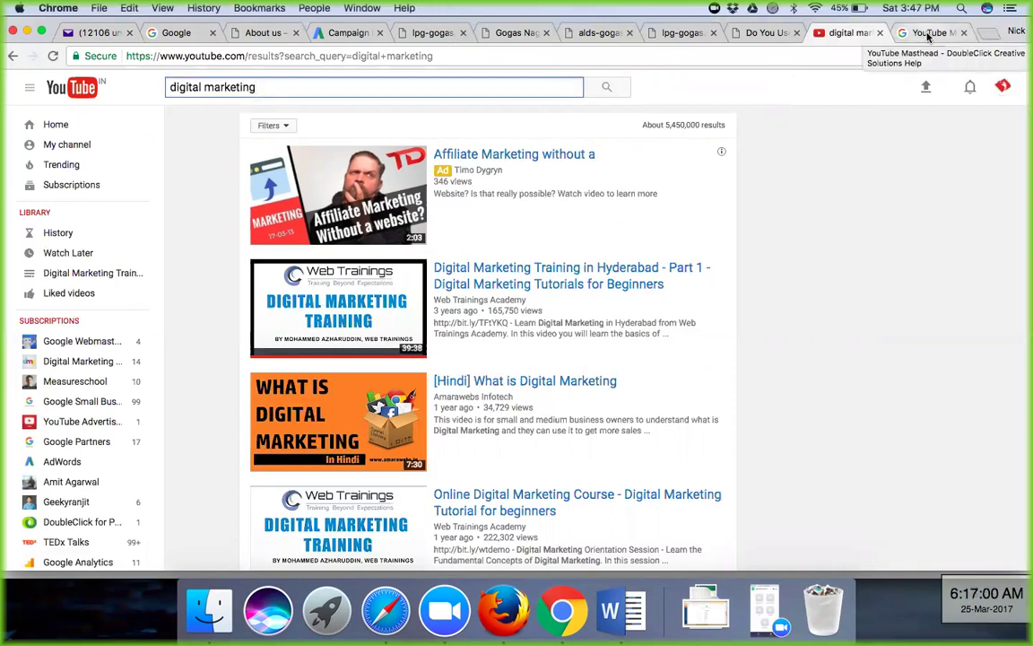
right_click(75, 127)
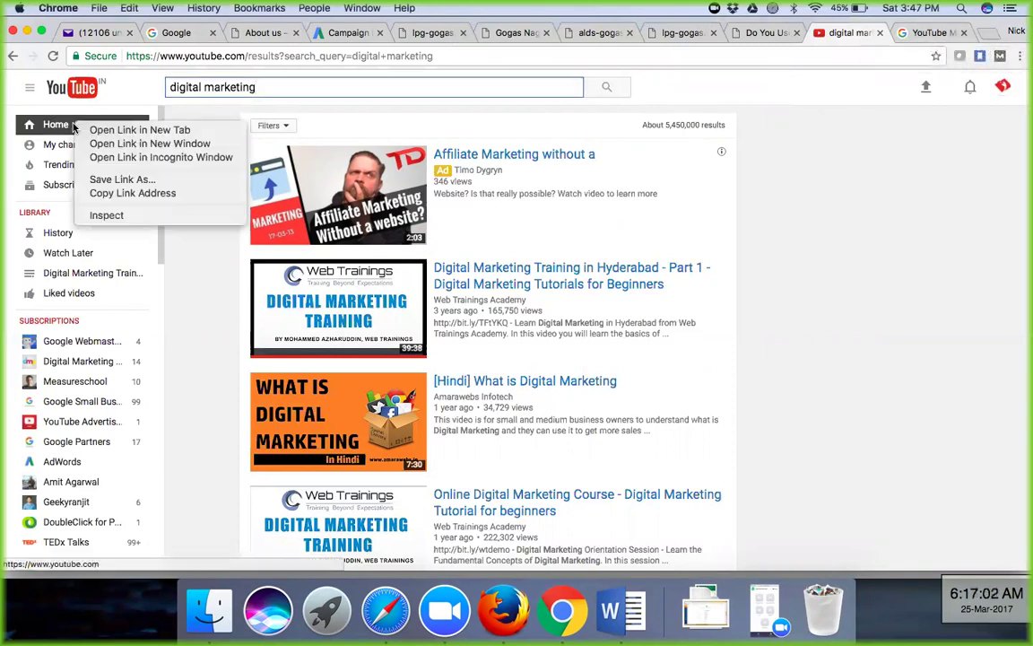
click(103, 130)
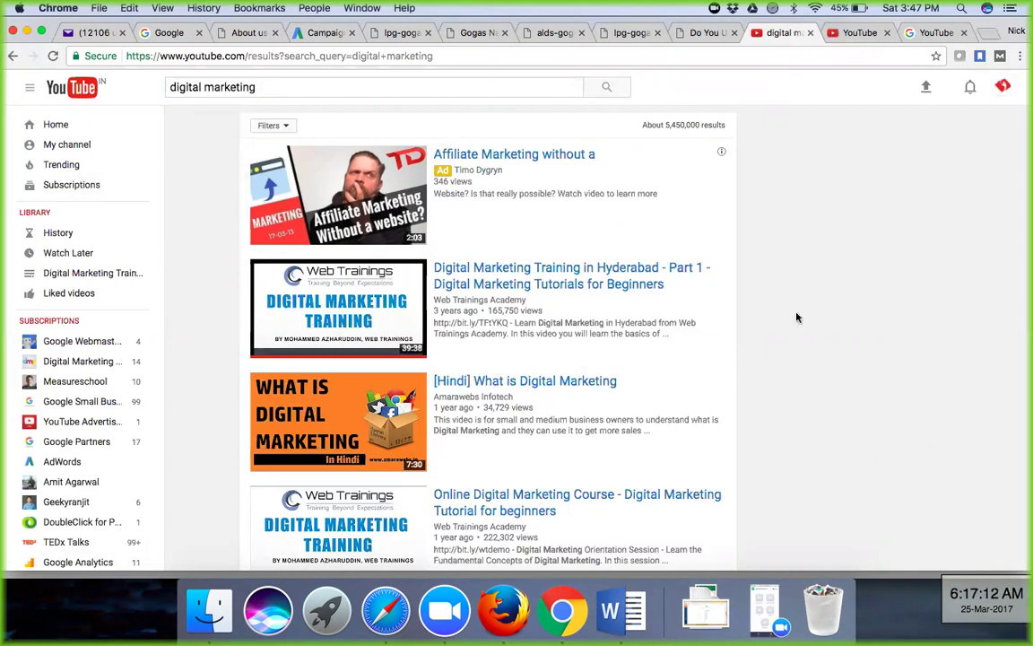
click(848, 34)
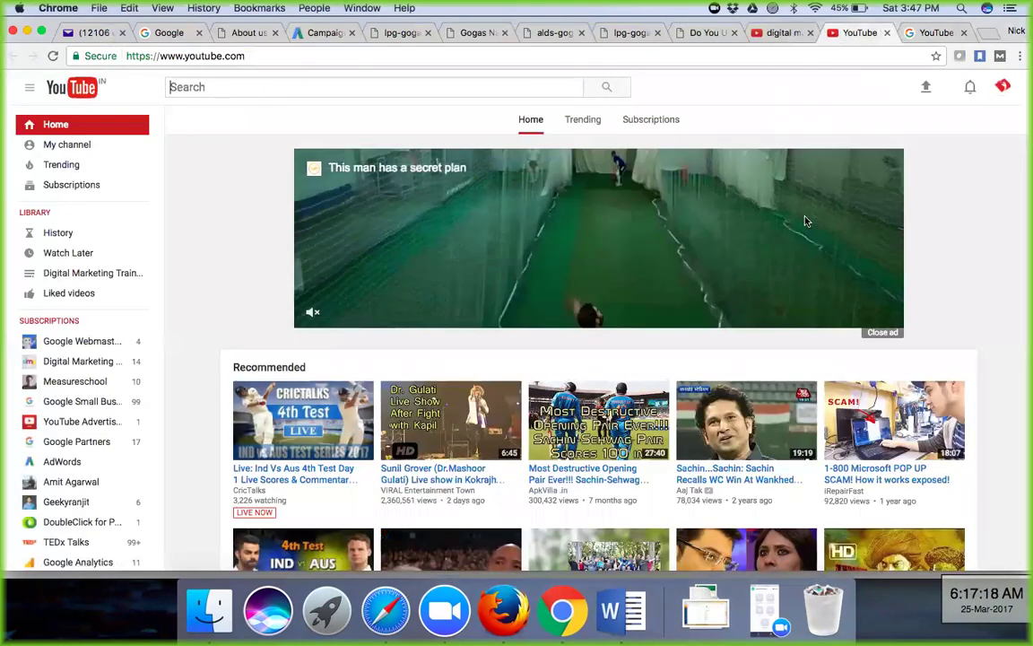
Step: Open and pause the live Ind Vs Aus stream, open the suggested Dr. Gulati video and pause its Patanjali preroll ad
click(315, 431)
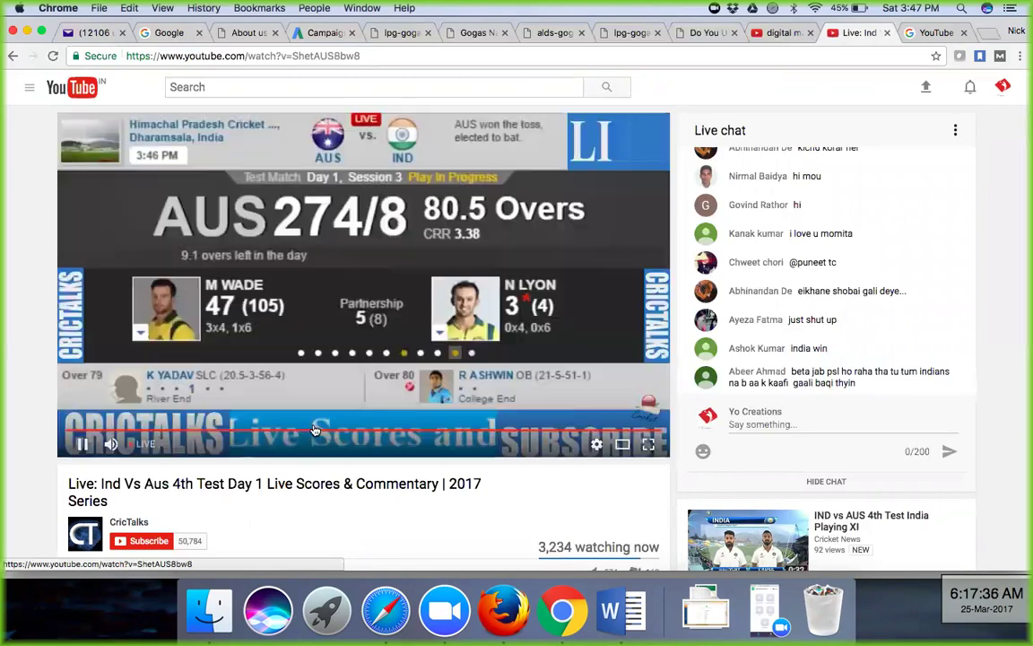
click(82, 446)
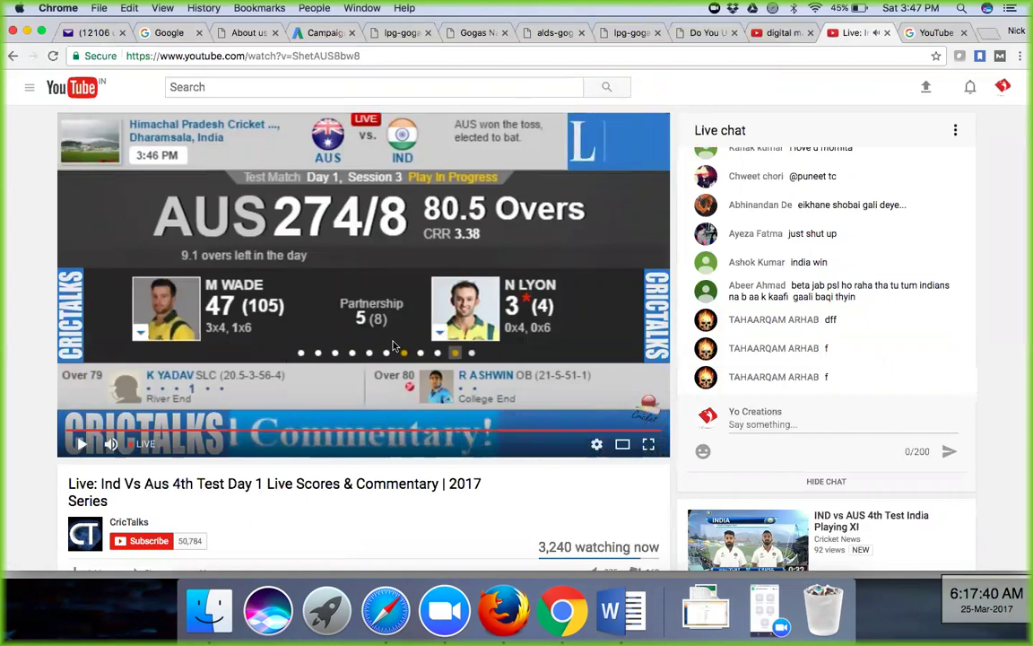
scroll(452, 359, down, 1)
scroll(452, 359, down, 4)
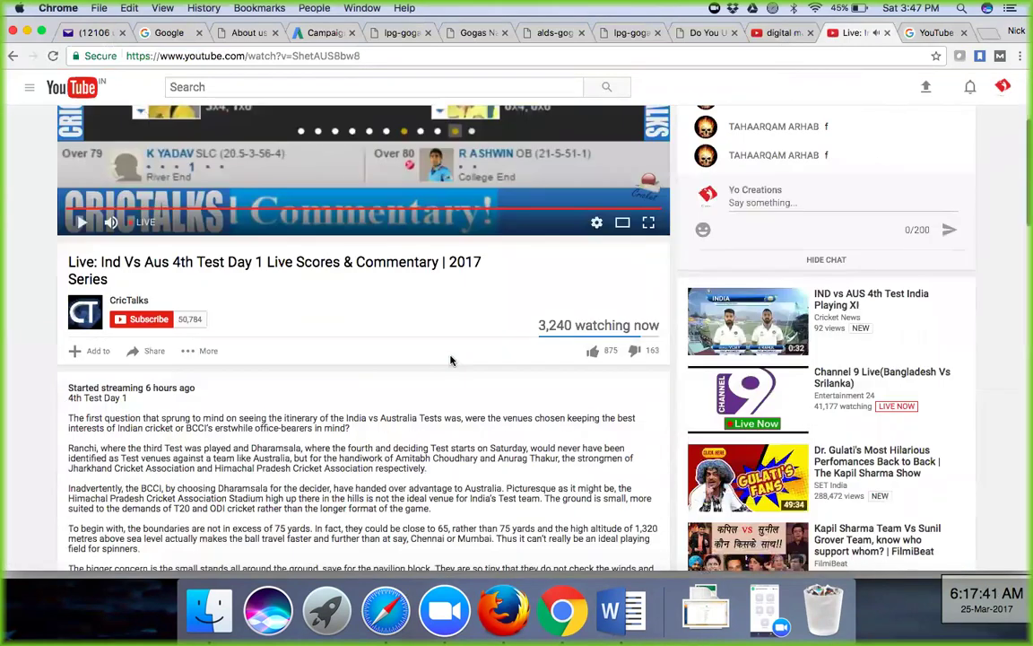
click(756, 484)
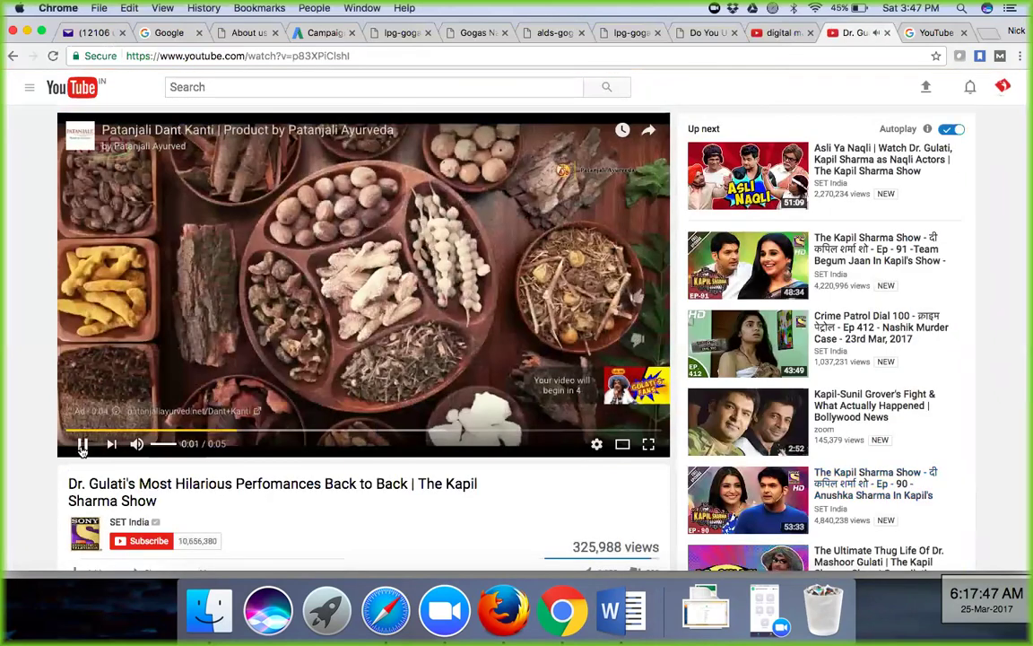
click(82, 445)
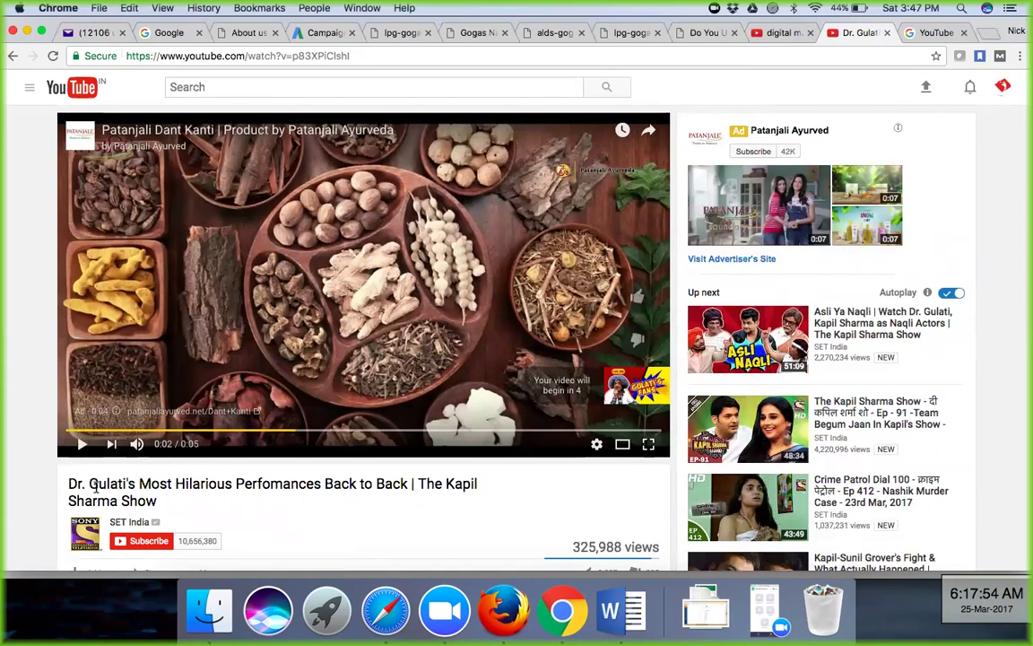
Step: Switch to the Youtube Paid Advertising document in Word and examine the TrueView Instream heading and the "Preroll Ads/ Skippable Ad /In stream Ads" text
click(614, 610)
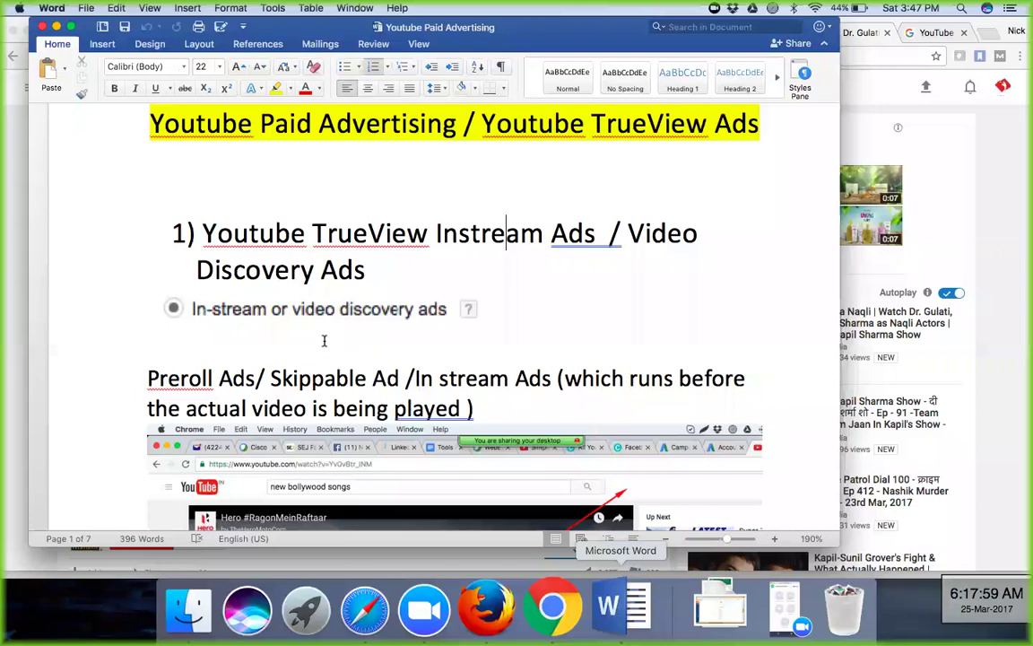
scroll(199, 210, down, 1)
drag(202, 211, 574, 219)
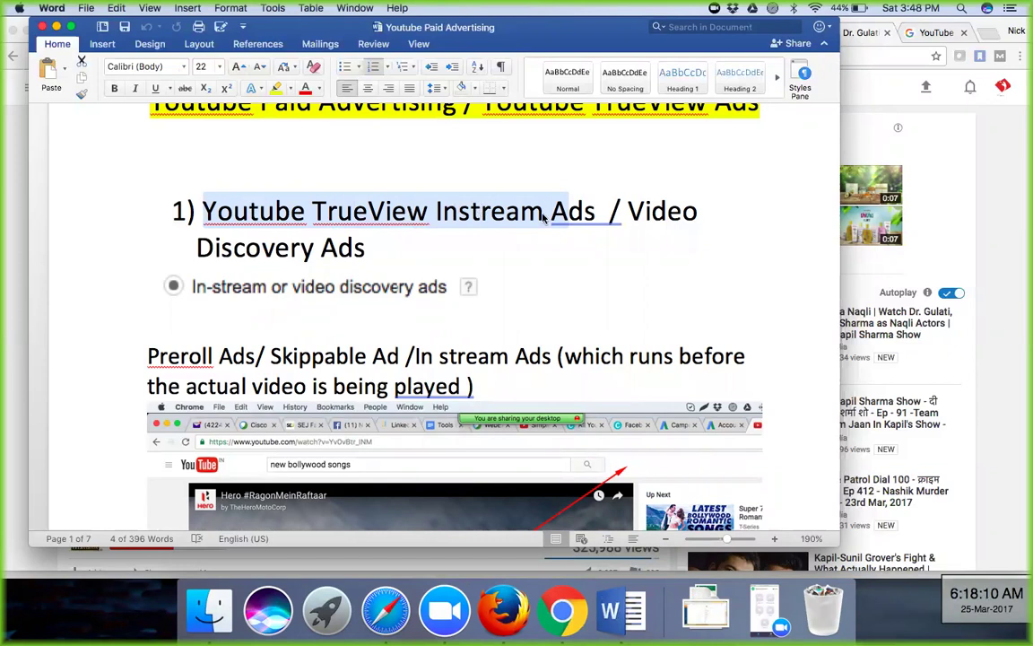
drag(146, 356, 248, 356)
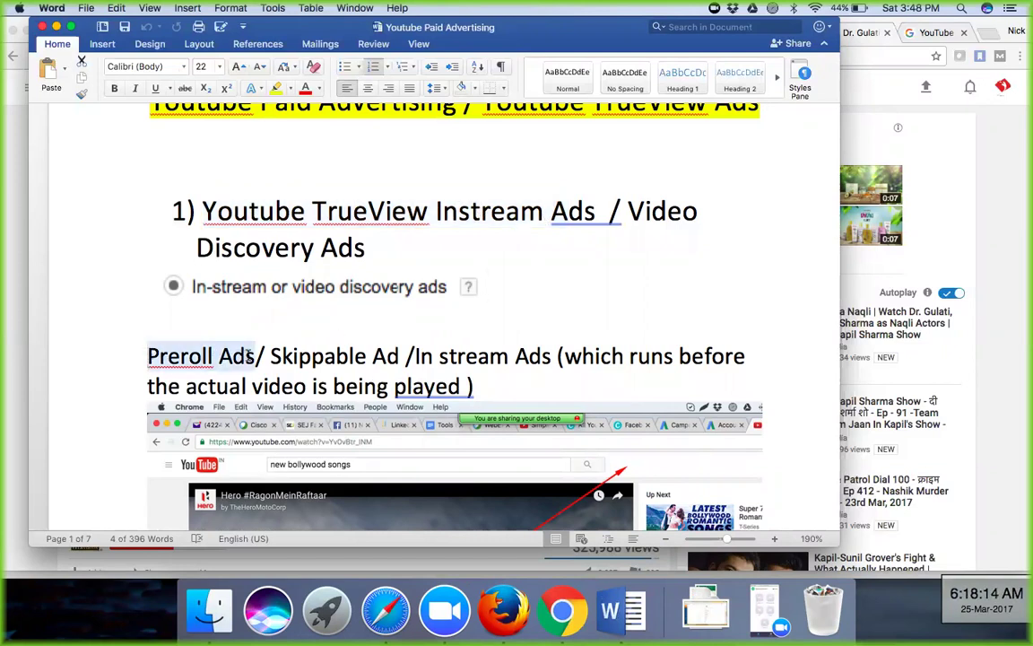
drag(261, 356, 535, 350)
scroll(534, 350, down, 2)
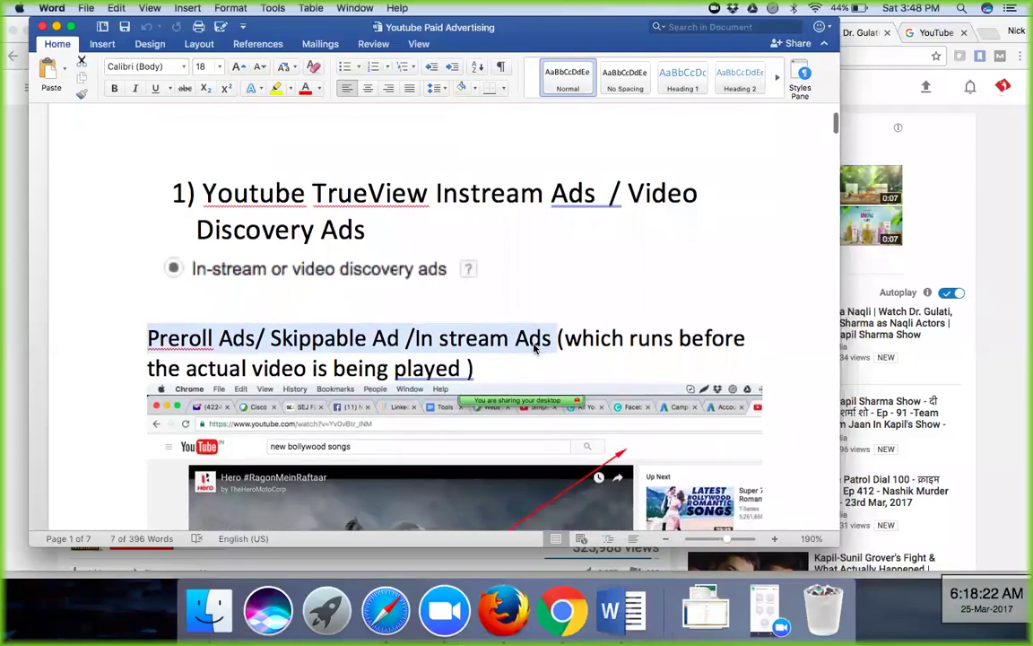
Step: Look over the Hero skippable ad example and view the "Pricing - 30 second rule" section with its first scenario
scroll(533, 348, down, 5)
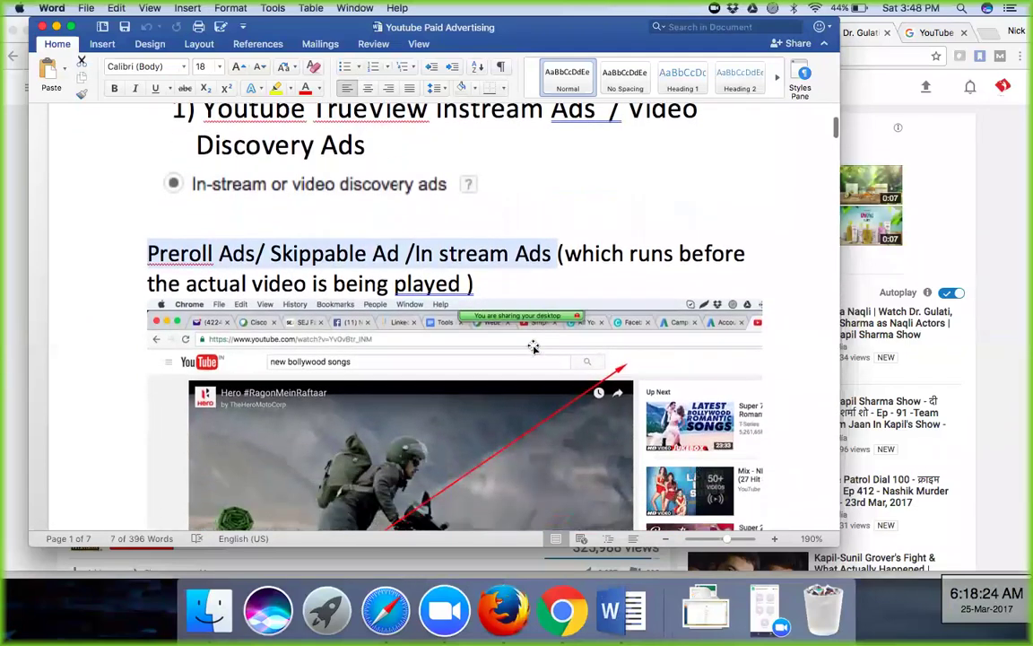
scroll(533, 348, down, 10)
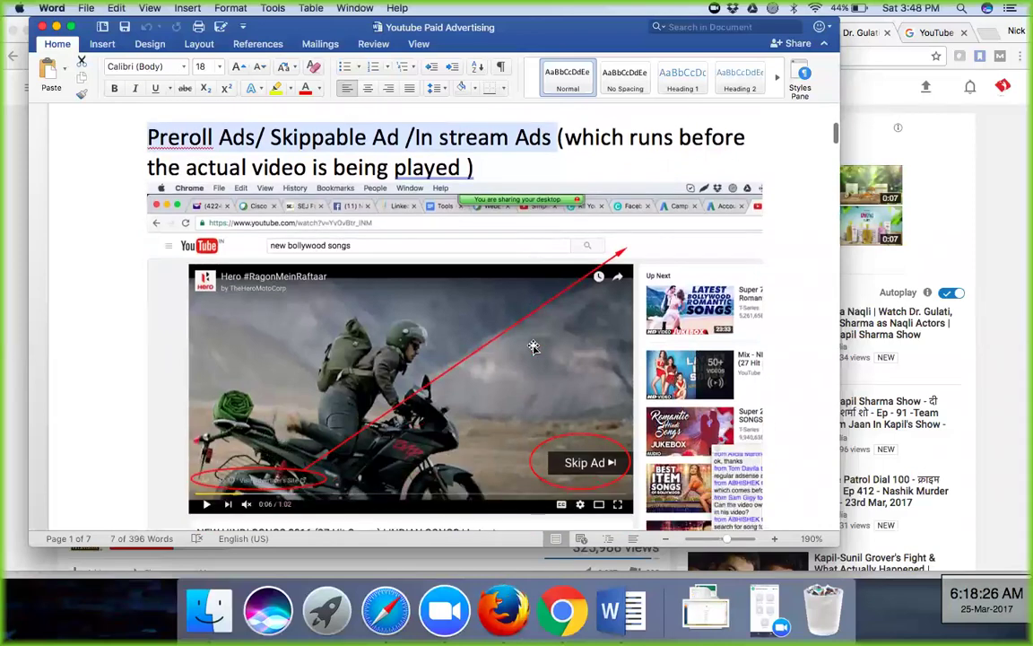
scroll(534, 348, up, 9)
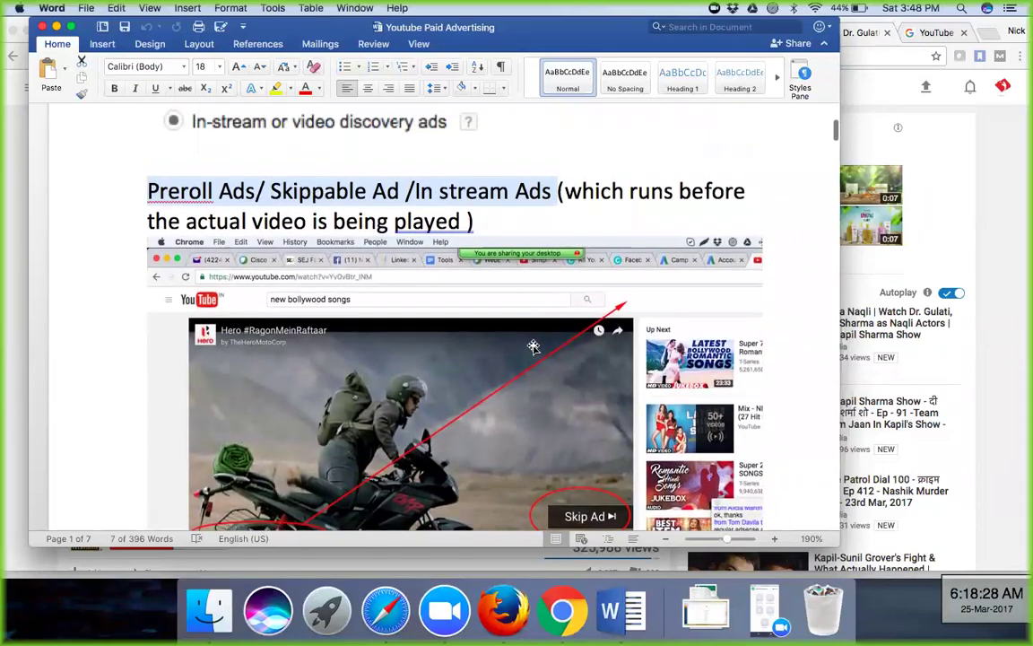
scroll(534, 348, up, 6)
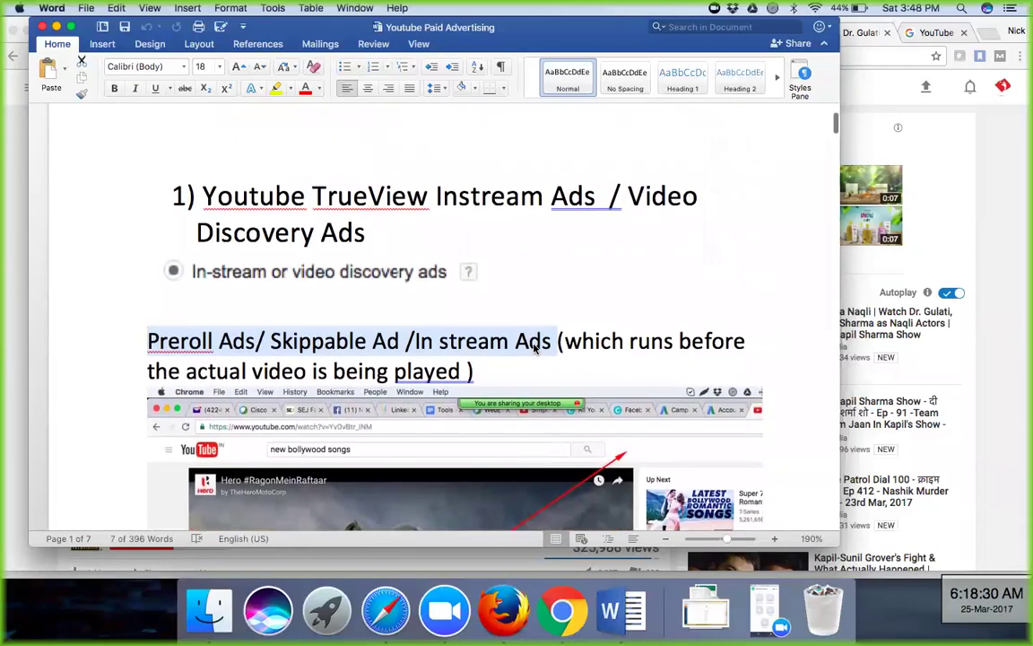
scroll(536, 348, down, 2)
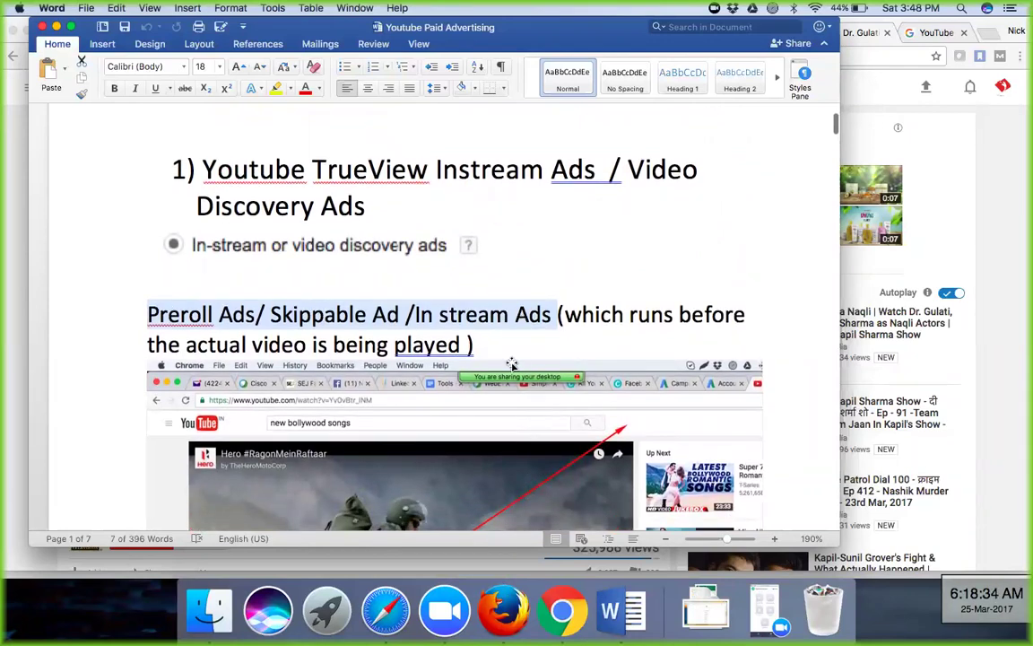
scroll(512, 363, down, 13)
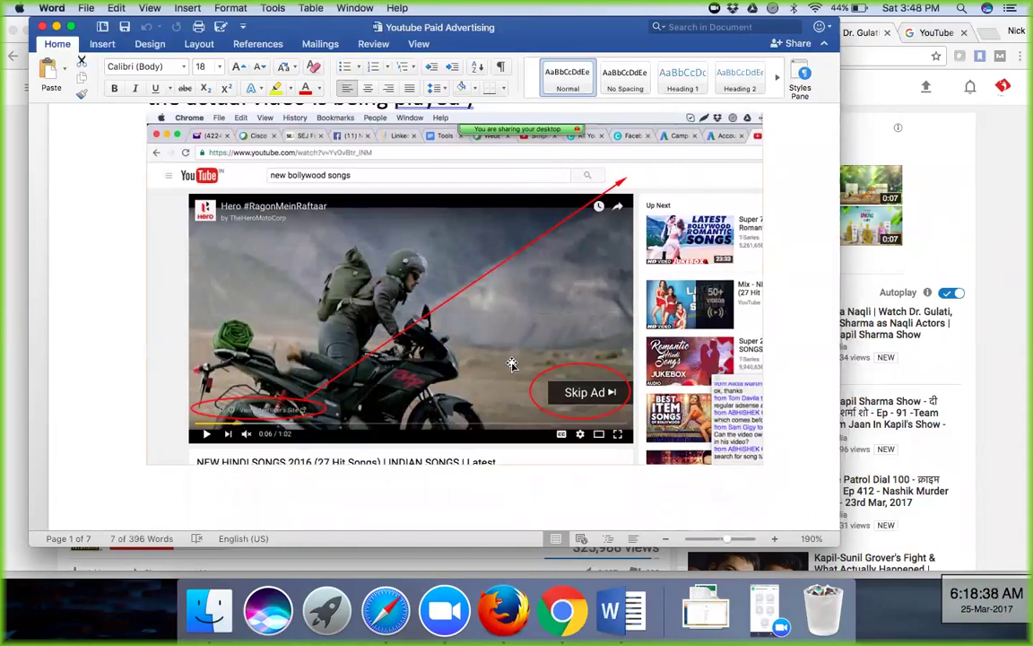
scroll(512, 363, down, 18)
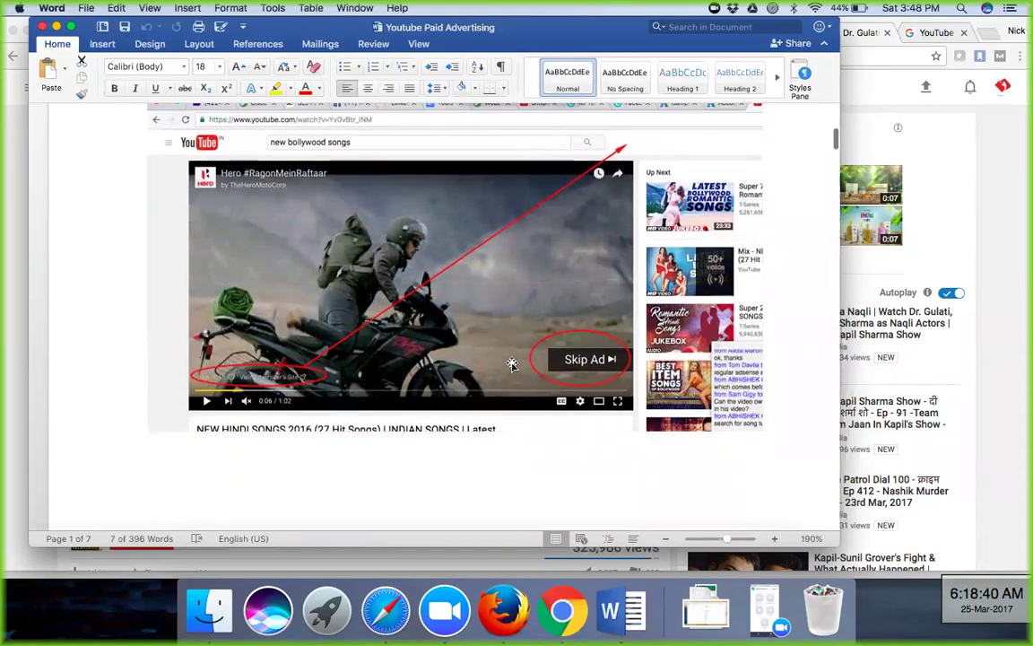
scroll(512, 362, down, 20)
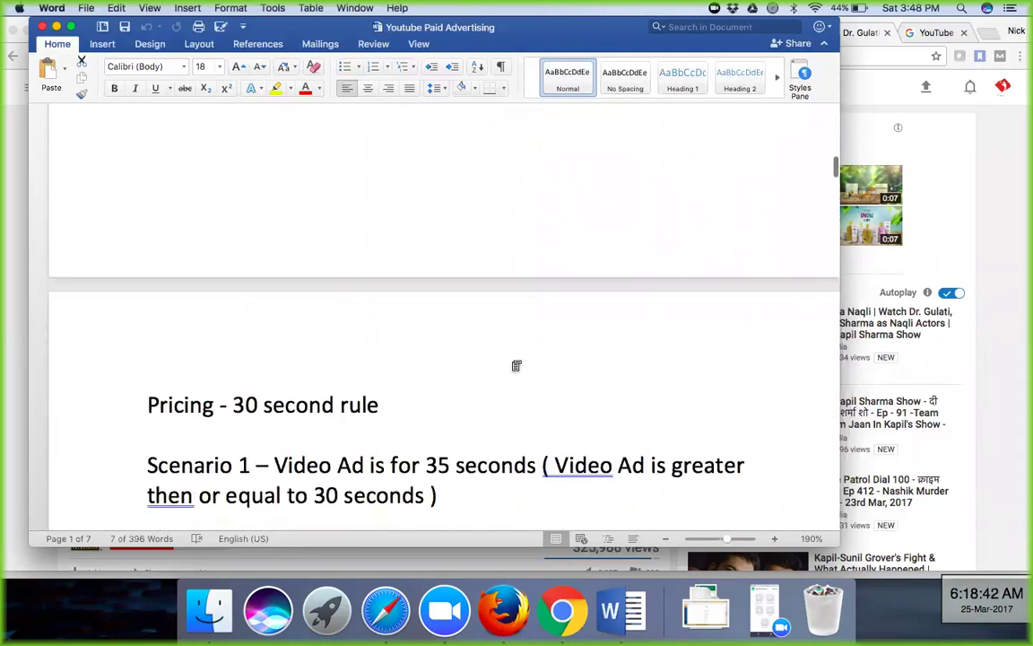
scroll(512, 362, down, 1)
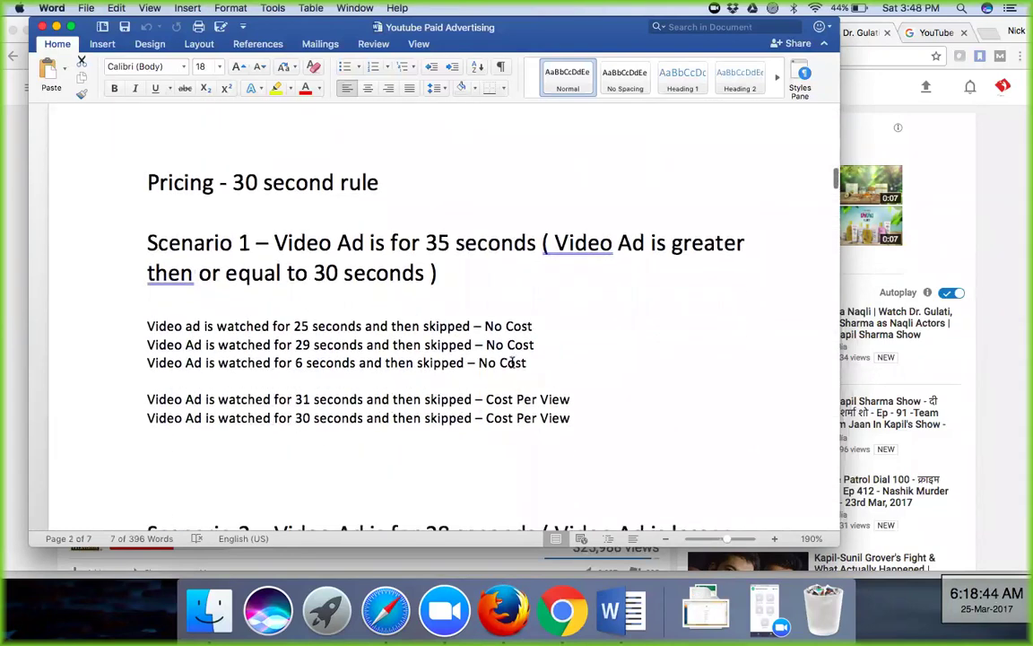
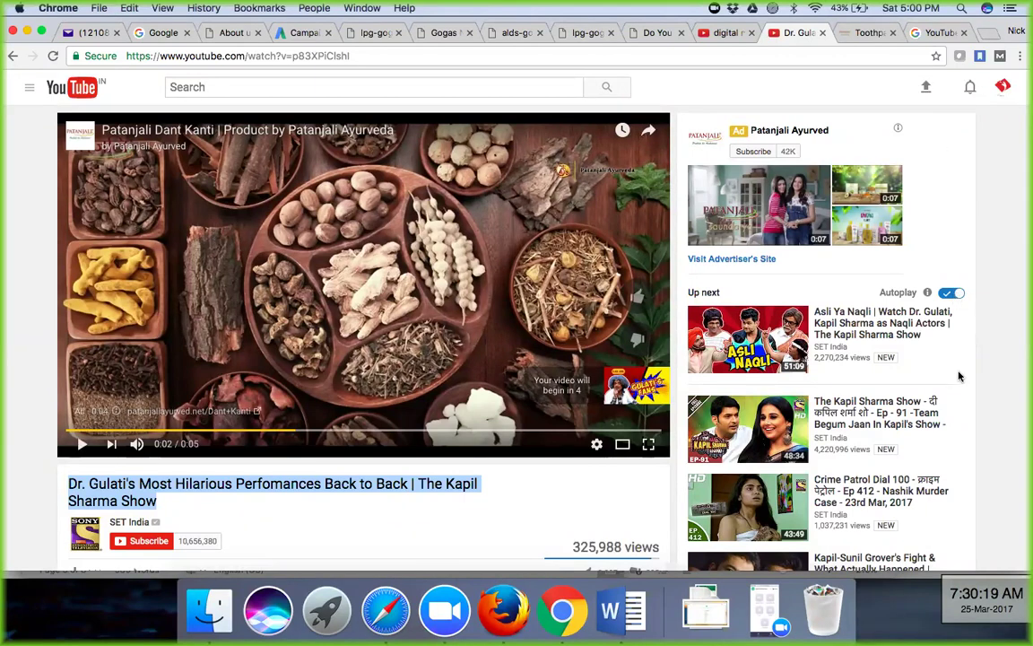
Step: Launch Lightshot Screenshot and select the YouTube page with the paused Patanjali ad as the capture area
click(994, 397)
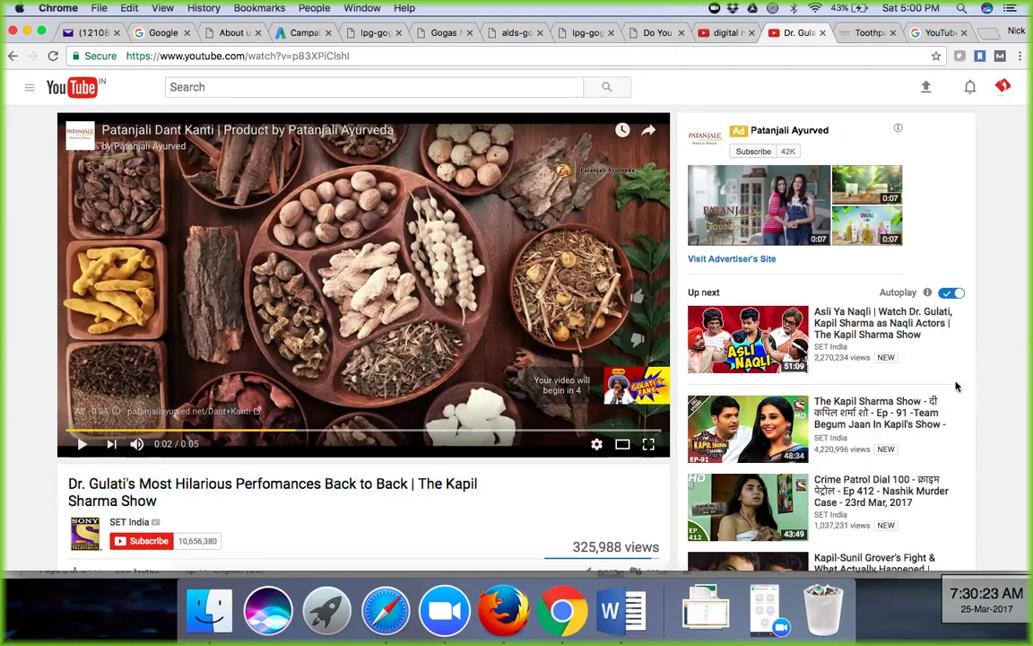
key(super+9)
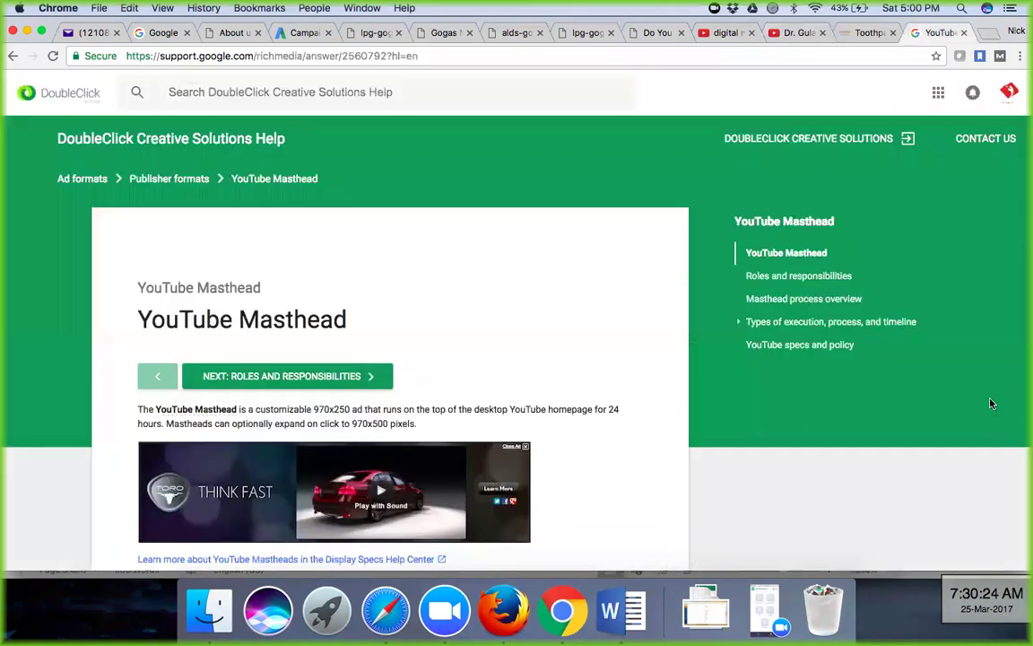
click(791, 34)
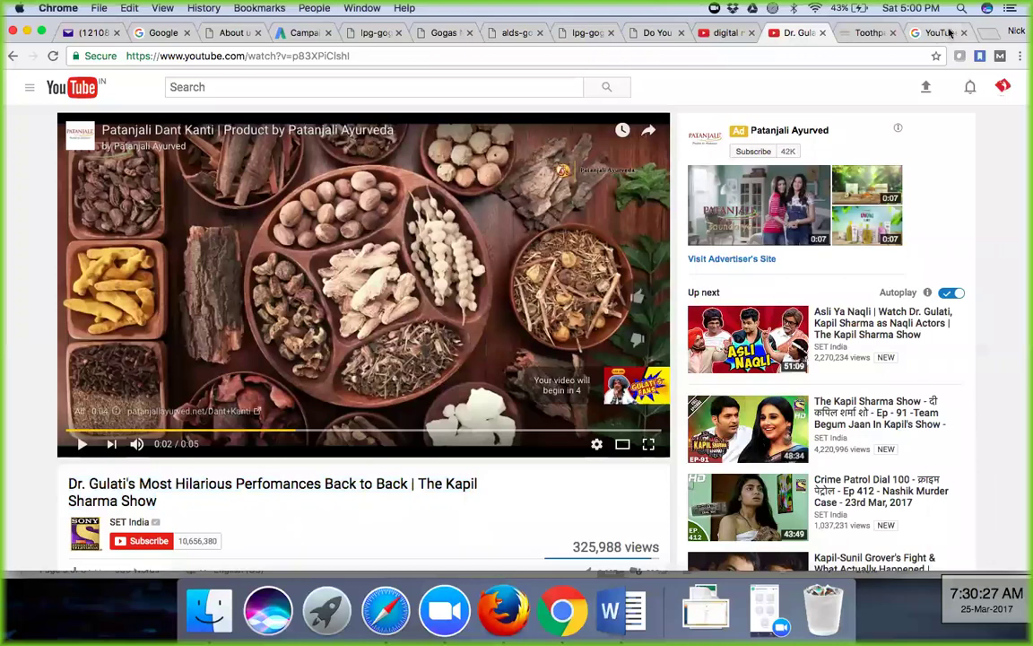
key(super+f)
text(lightshot)
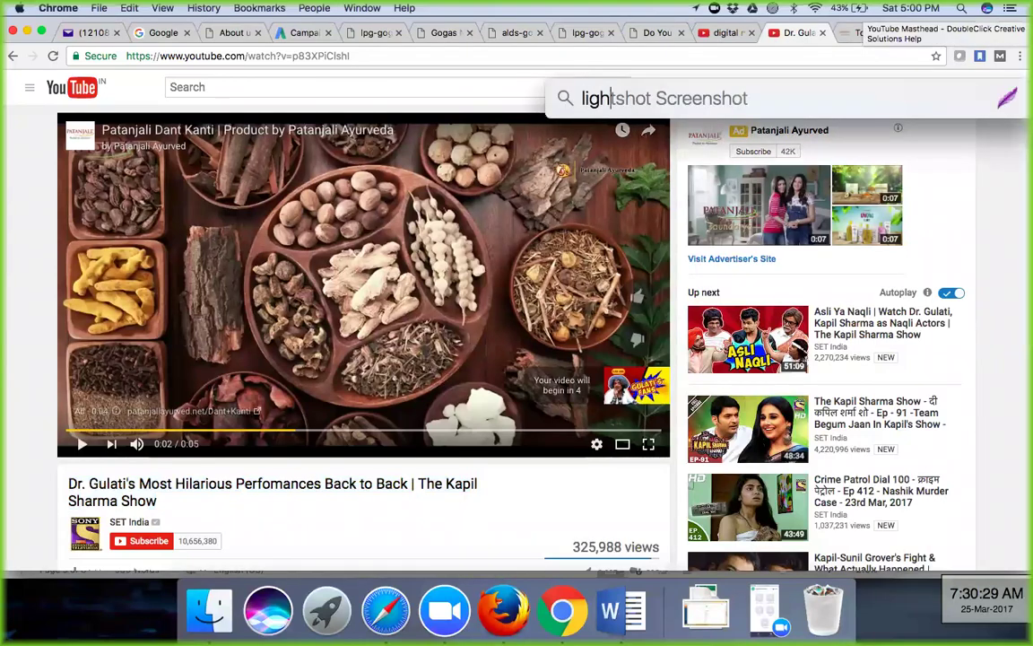
key(Return)
key(super+shift+9)
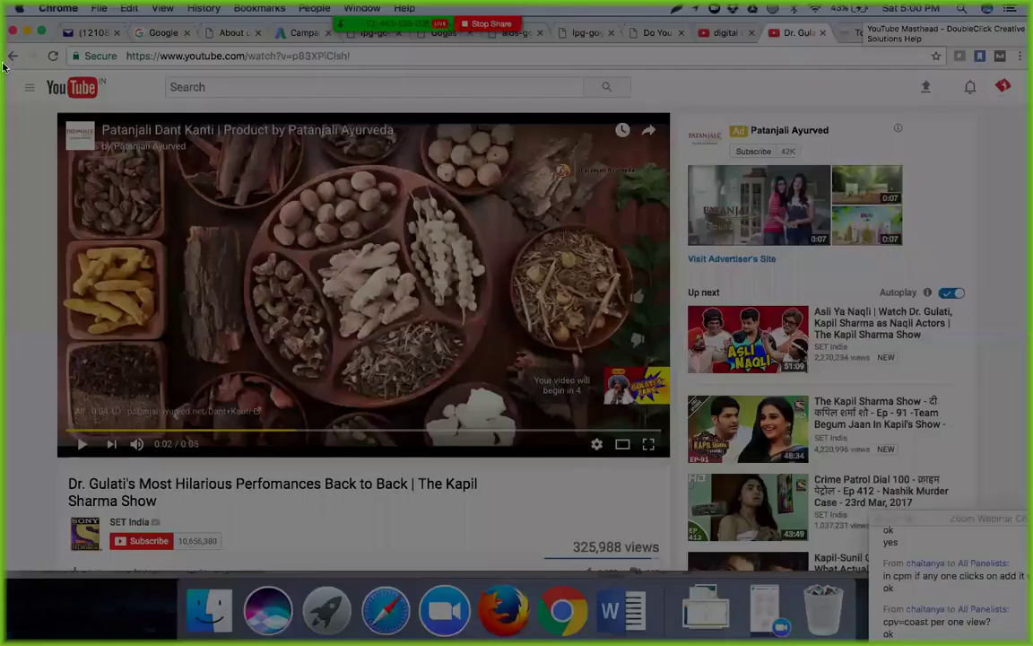
drag(5, 23, 1003, 515)
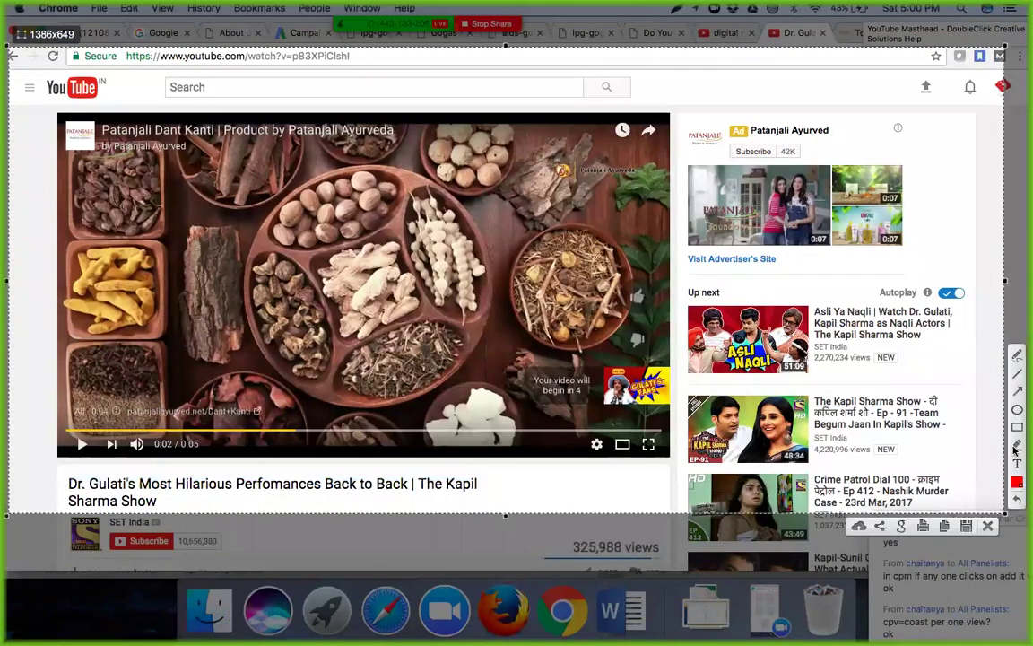
Step: Draw red ellipses around the video countdown, the advertiser URL, the ad title and the Patanjali Ayurved ad beside the video
click(1018, 411)
mouse_move(519, 363)
mouse_down()
mouse_move(565, 369)
mouse_move(658, 412)
mouse_up()
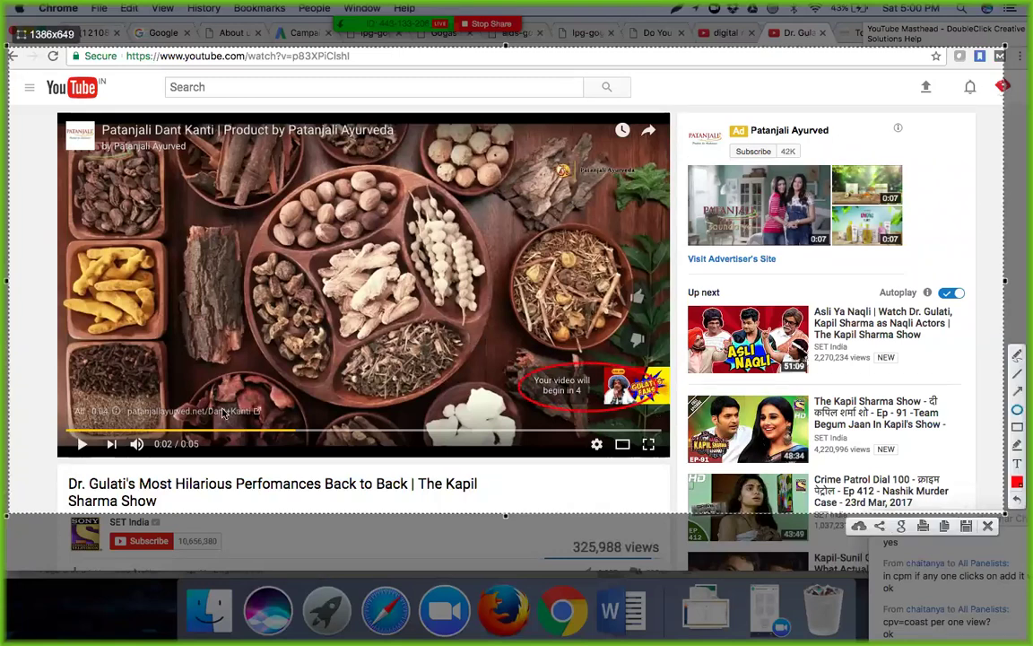
drag(126, 401, 285, 421)
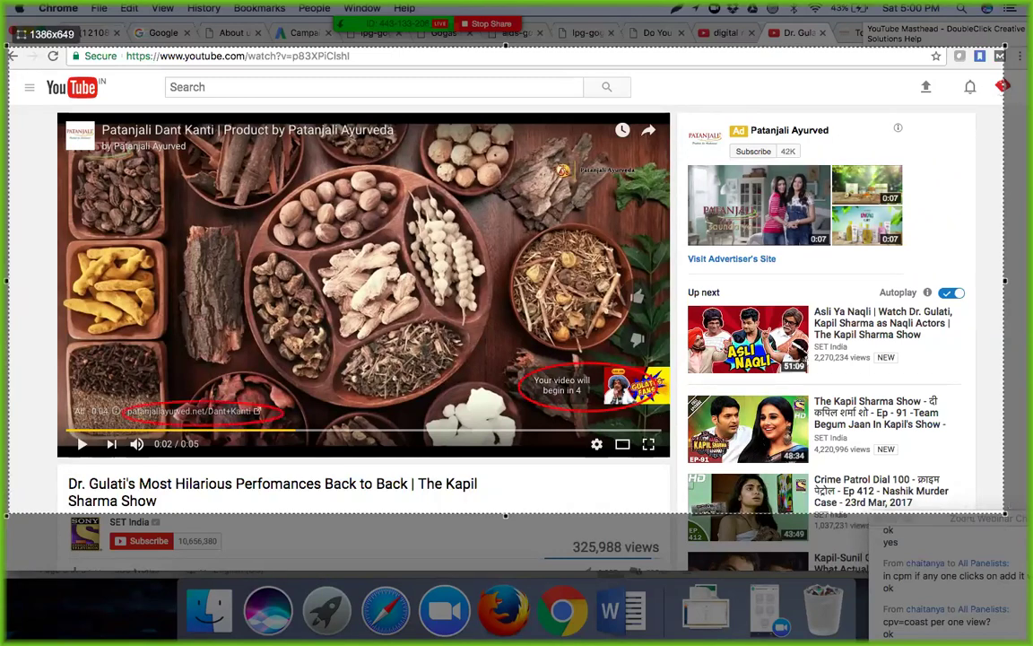
drag(61, 115, 413, 151)
mouse_move(683, 121)
mouse_down()
mouse_move(715, 249)
mouse_move(802, 265)
mouse_move(906, 260)
mouse_move(932, 276)
mouse_up()
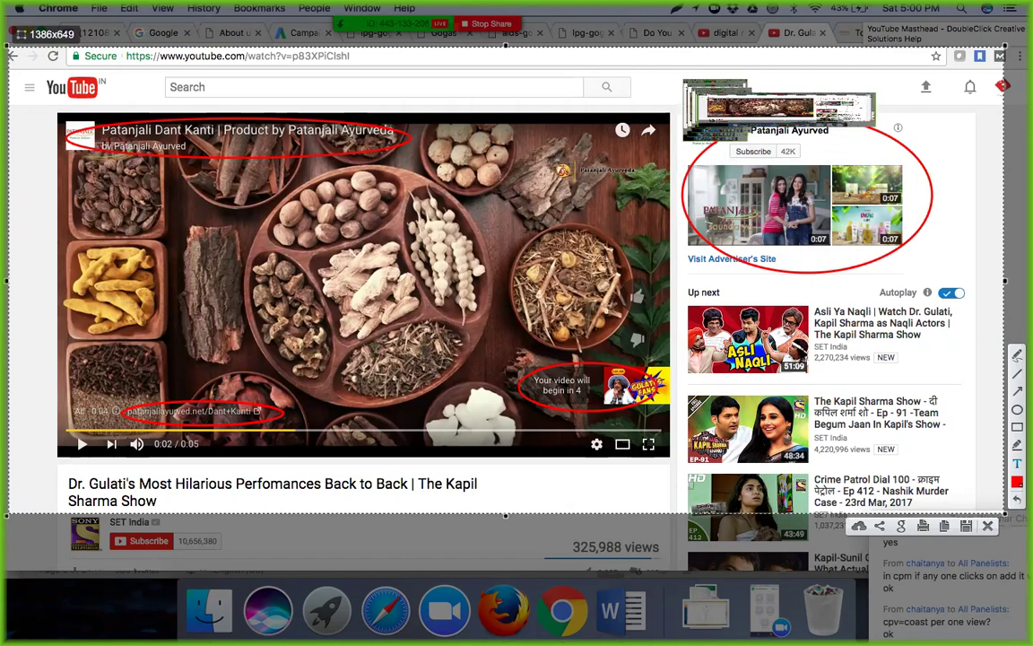
Step: Label the circled Patanjali Ayurved ad "Companion Banner" with a red arrow and copy the annotated screenshot
click(1018, 392)
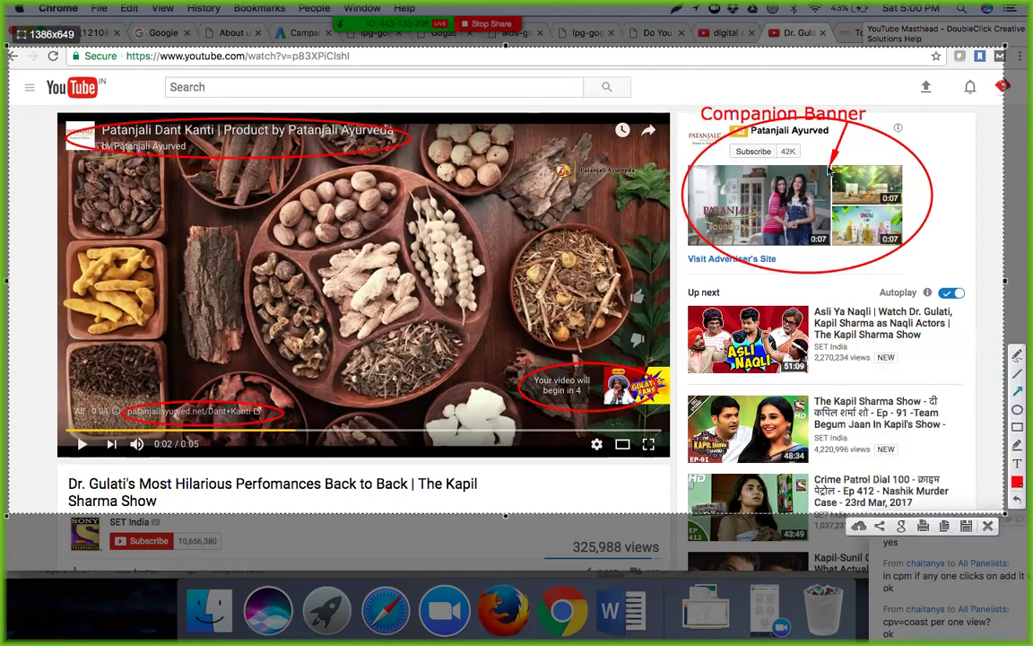
click(942, 527)
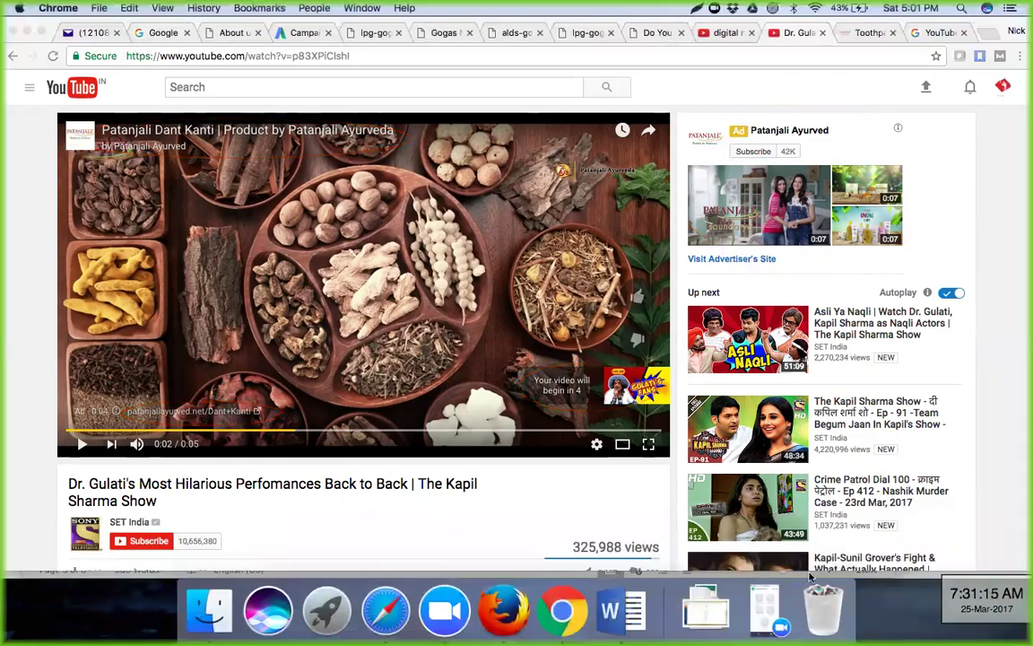
Step: Switch to the Word document and paste the annotated Patanjali ad screenshot below the Hero skippable ad example
click(610, 610)
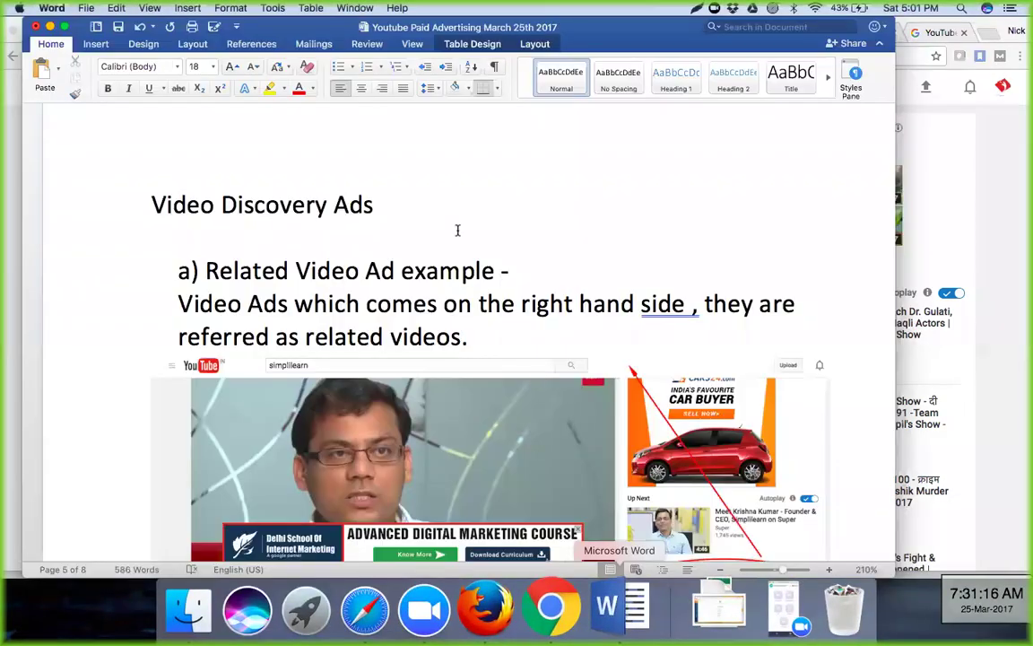
scroll(457, 230, down, 15)
scroll(457, 230, up, 5)
scroll(457, 231, up, 8)
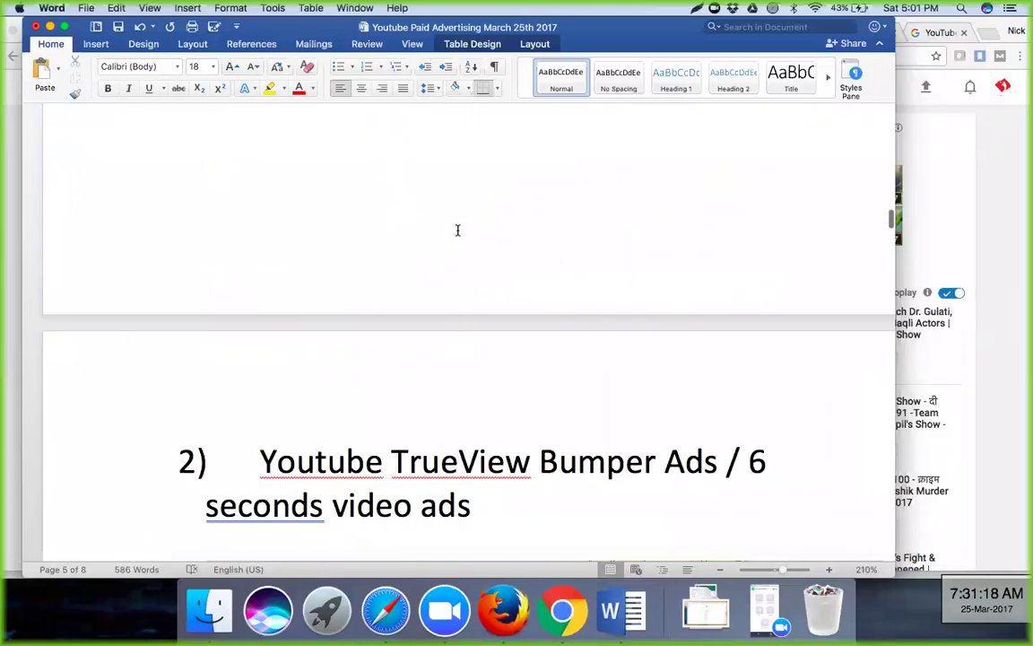
scroll(462, 236, up, 10)
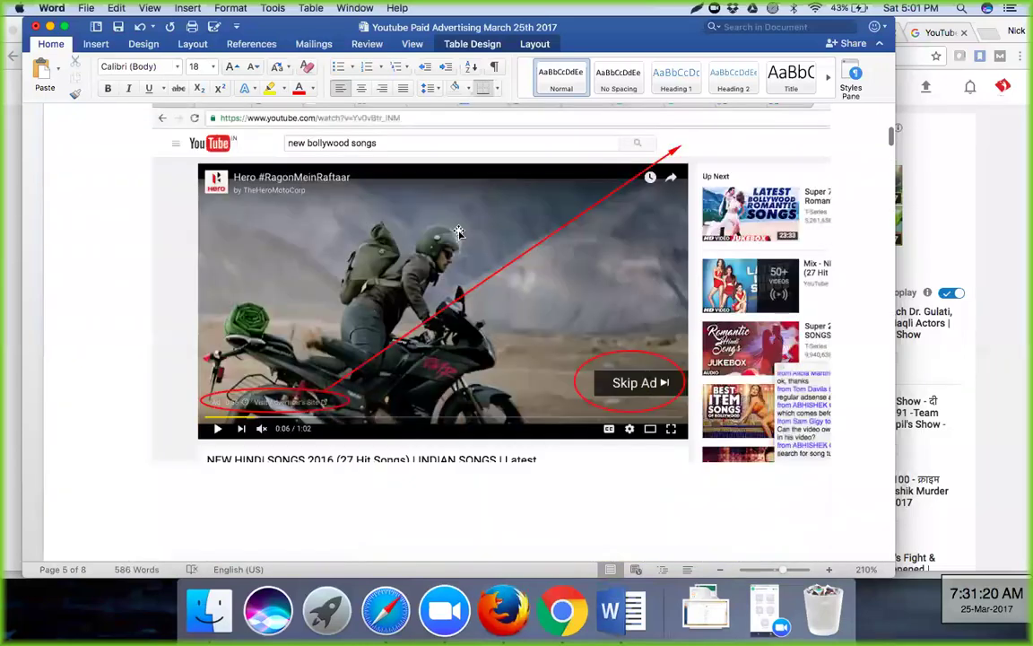
scroll(459, 232, up, 5)
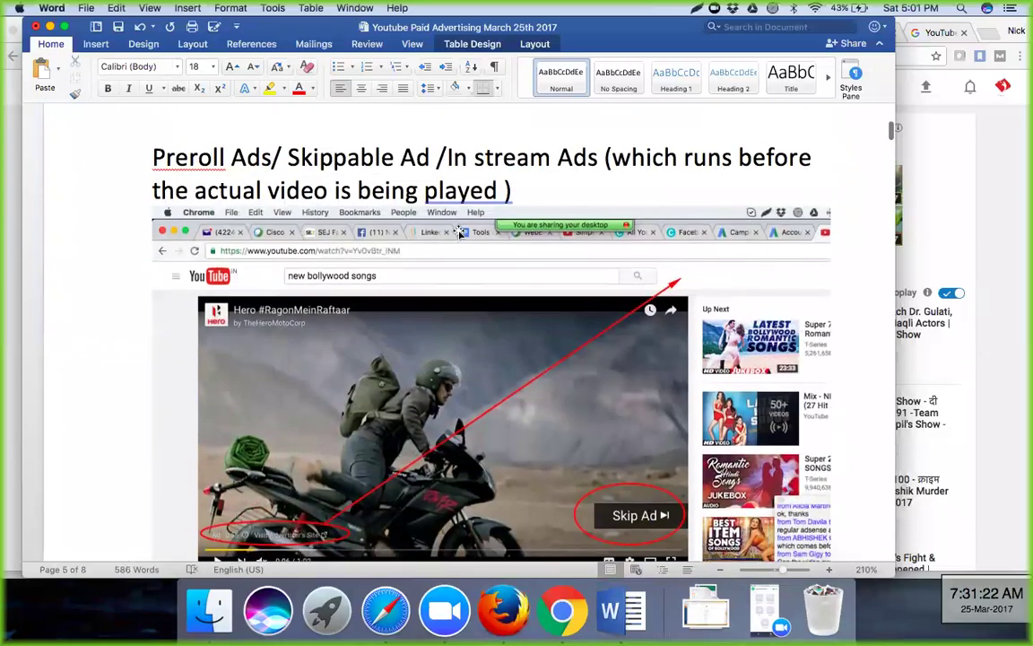
scroll(456, 235, down, 5)
scroll(458, 236, down, 3)
click(272, 446)
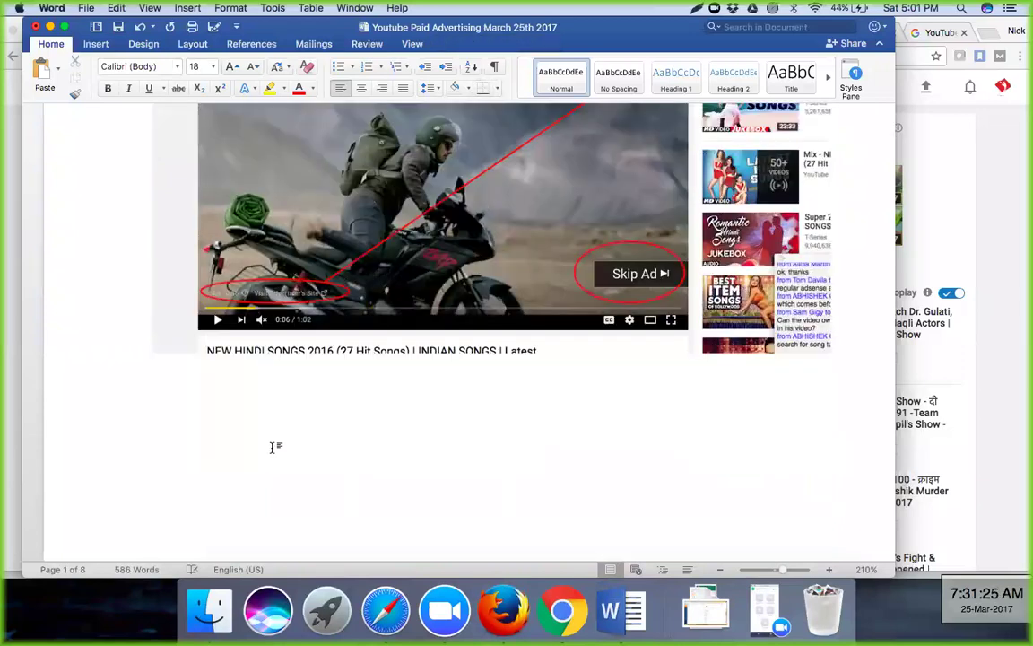
key(super+v)
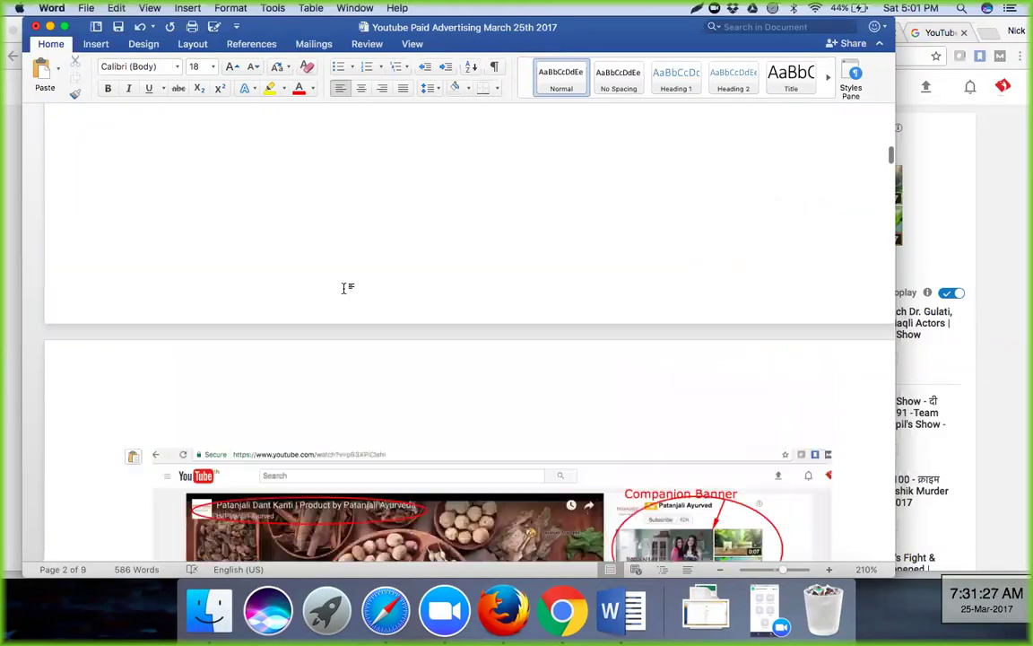
scroll(349, 293, down, 5)
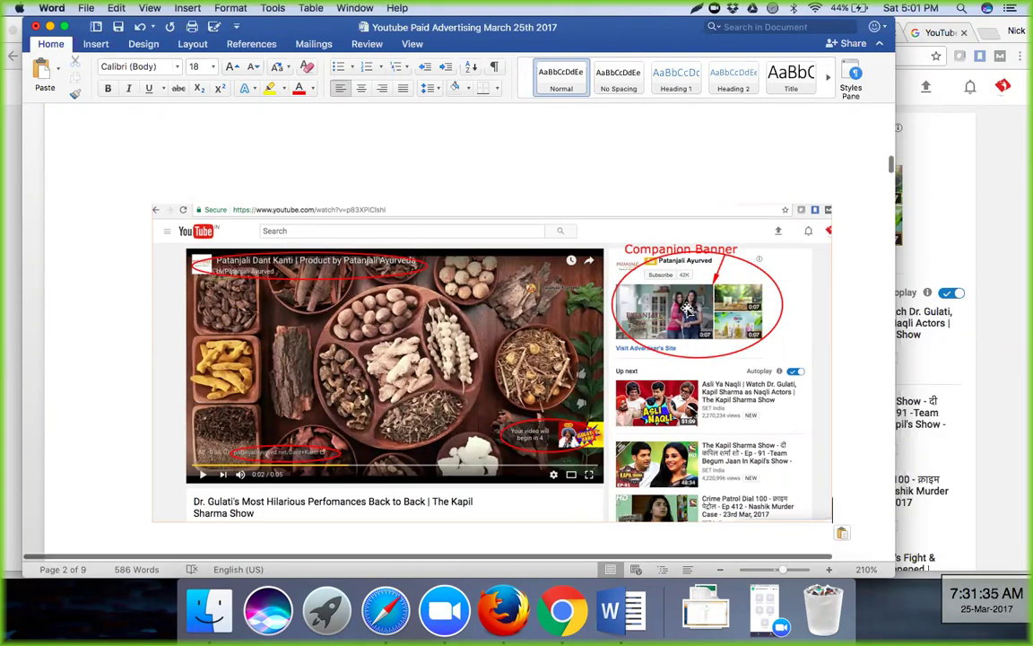
scroll(687, 308, down, 3)
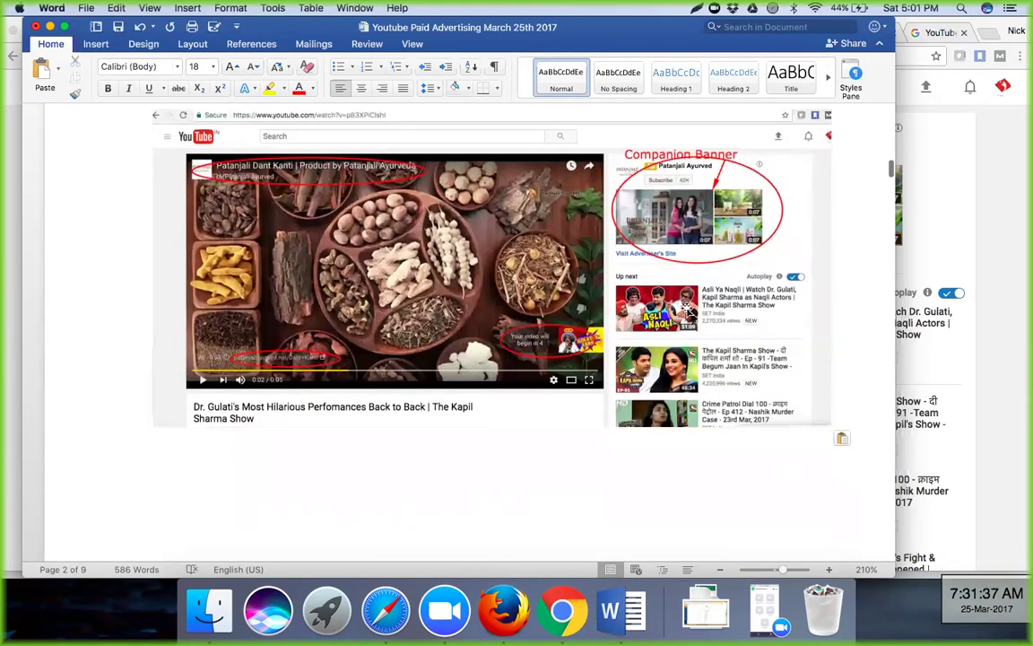
Step: Insert blank lines above the "Youtube TrueView Bumper Ads / 6 seconds video ads" heading to push it onto the next page
scroll(687, 309, down, 6)
scroll(687, 309, down, 10)
click(307, 201)
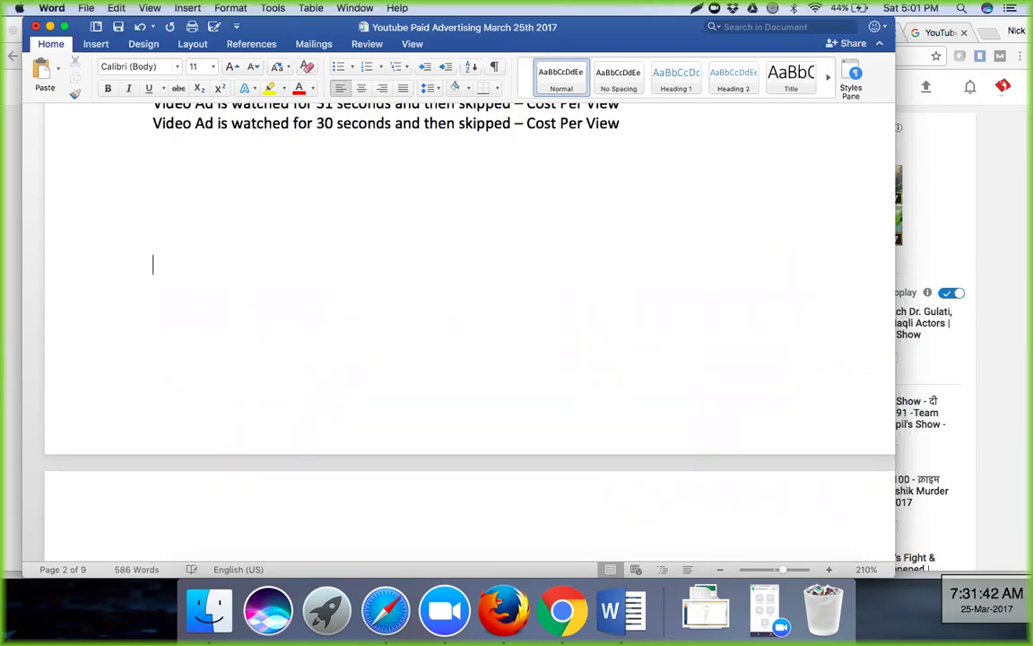
scroll(467, 332, down, 10)
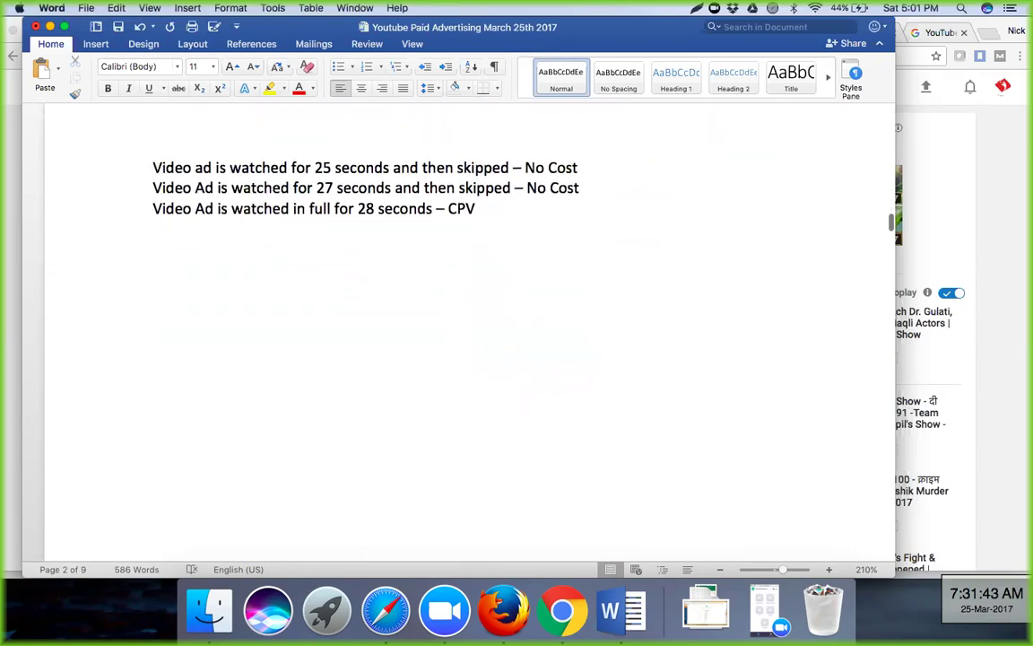
scroll(466, 332, down, 10)
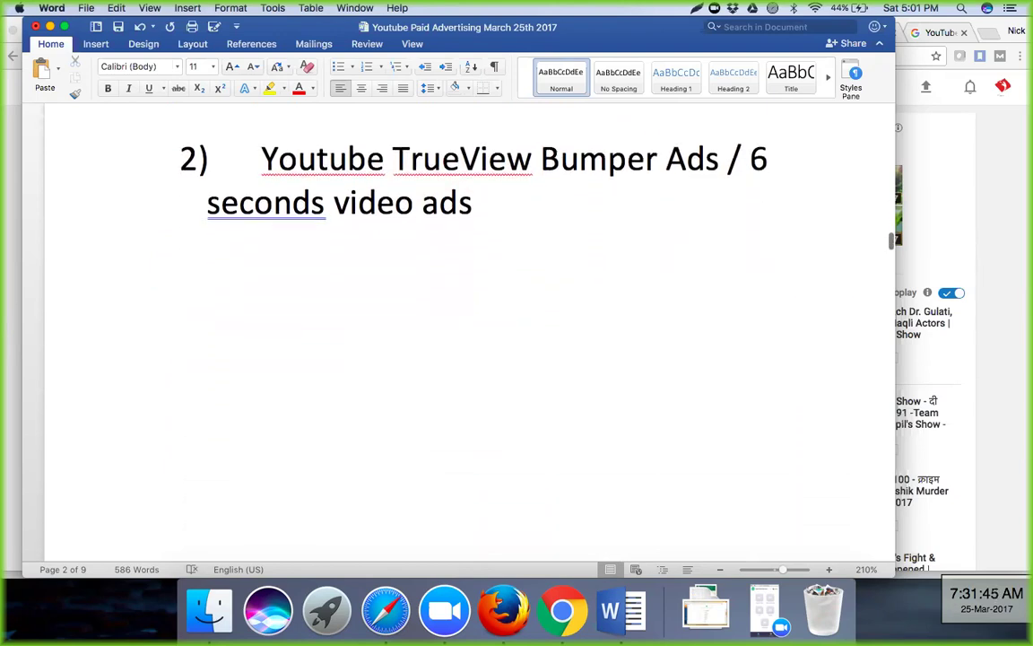
scroll(467, 332, down, 5)
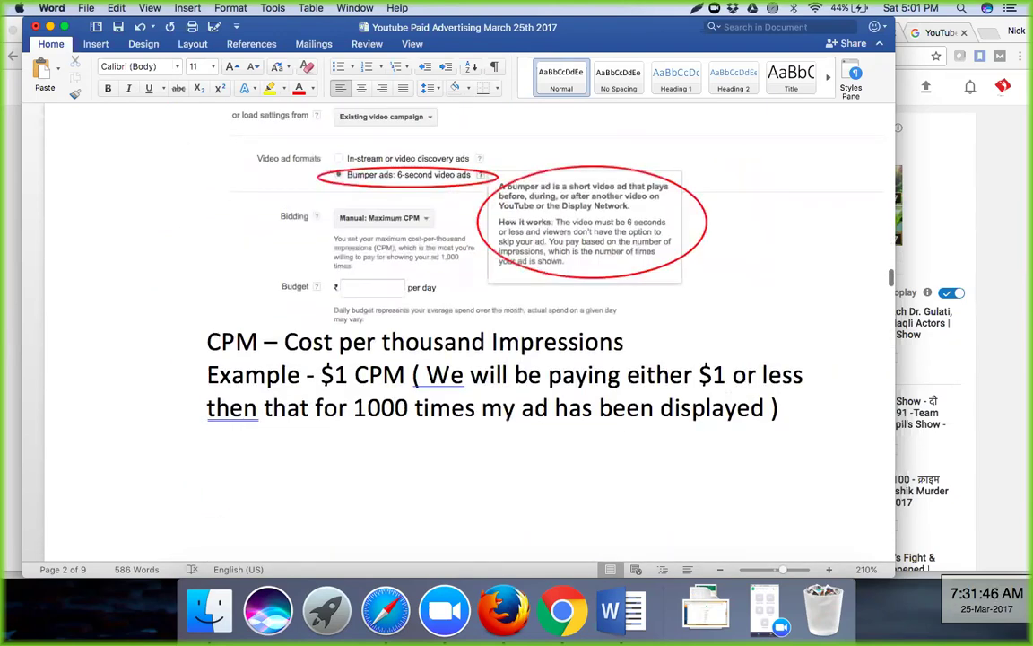
scroll(467, 331, up, 5)
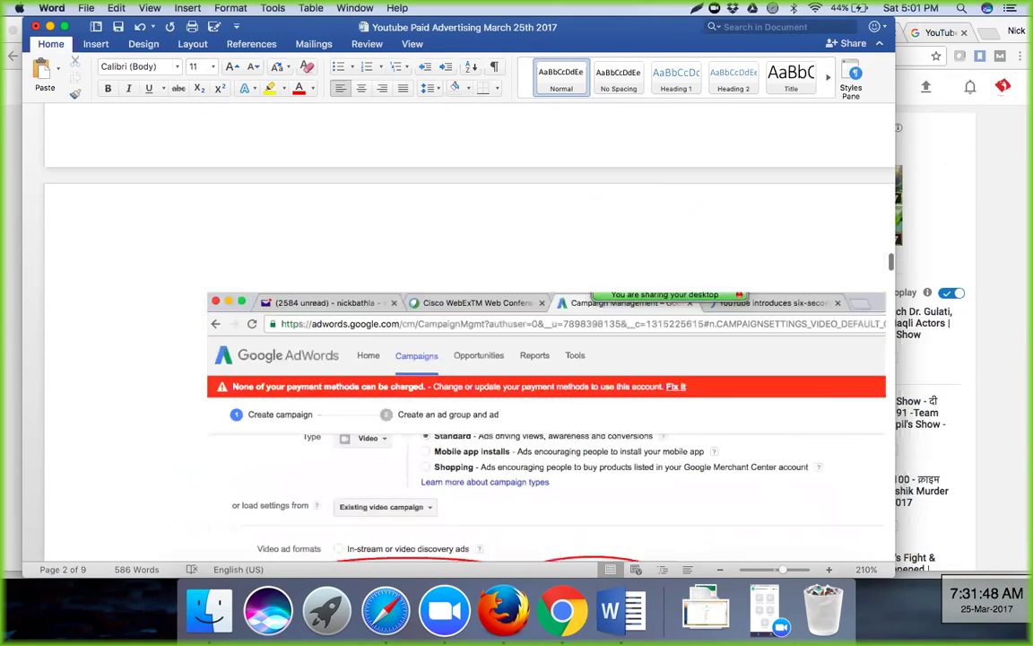
scroll(247, 227, up, 6)
click(205, 273)
key(Return)
key(Return)
key(Return)
key(Return)
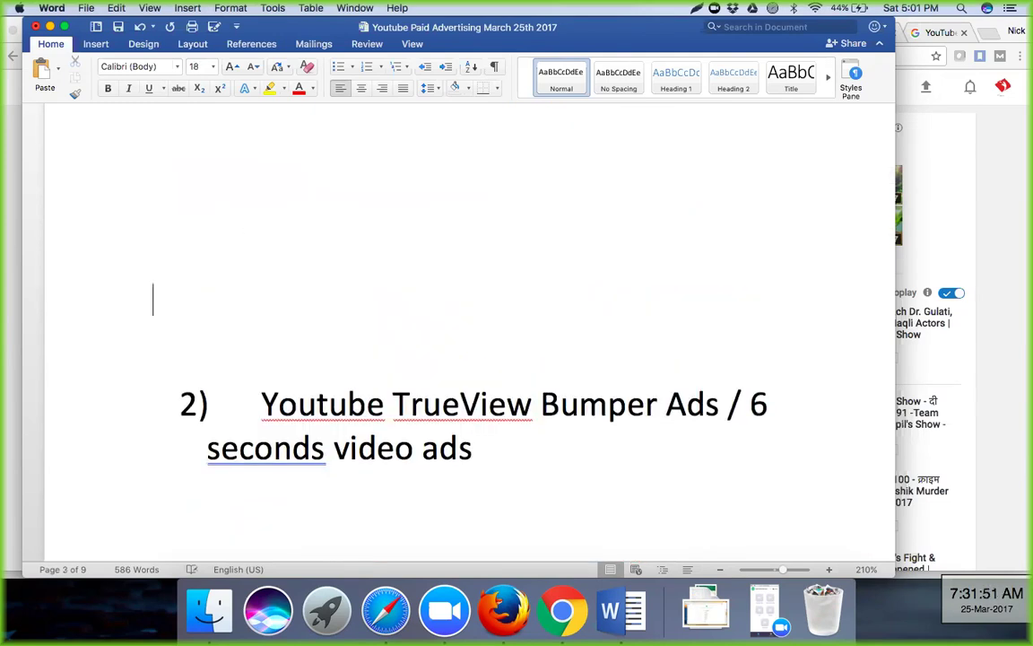
scroll(467, 332, down, 5)
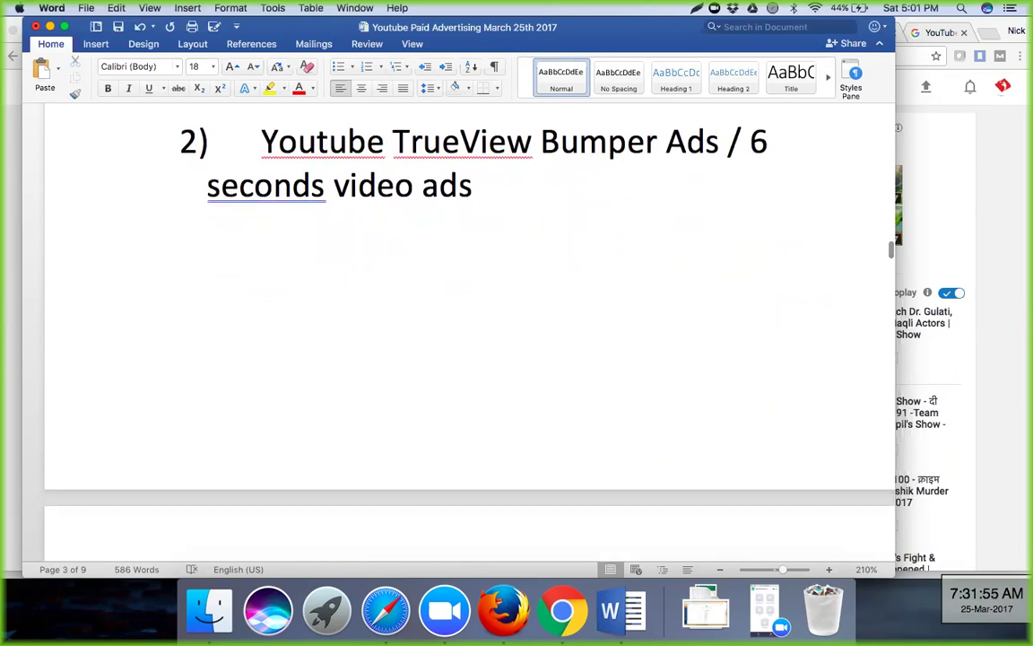
scroll(467, 332, down, 2)
scroll(466, 332, up, 3)
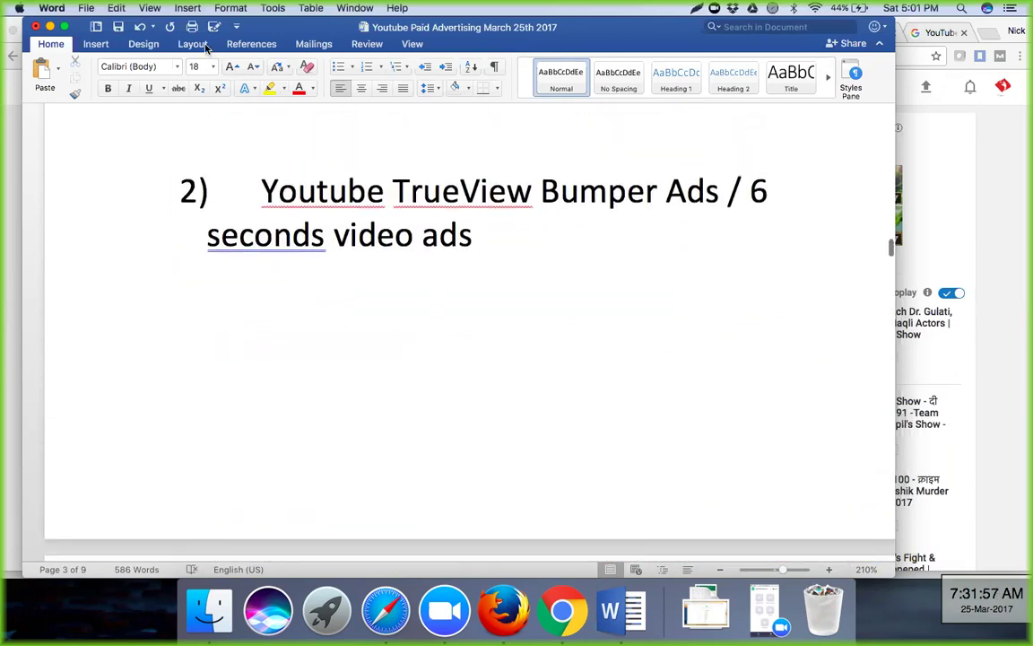
key(Return)
key(Return)
key(Return)
key(Return)
key(Return)
key(Return)
key(Return)
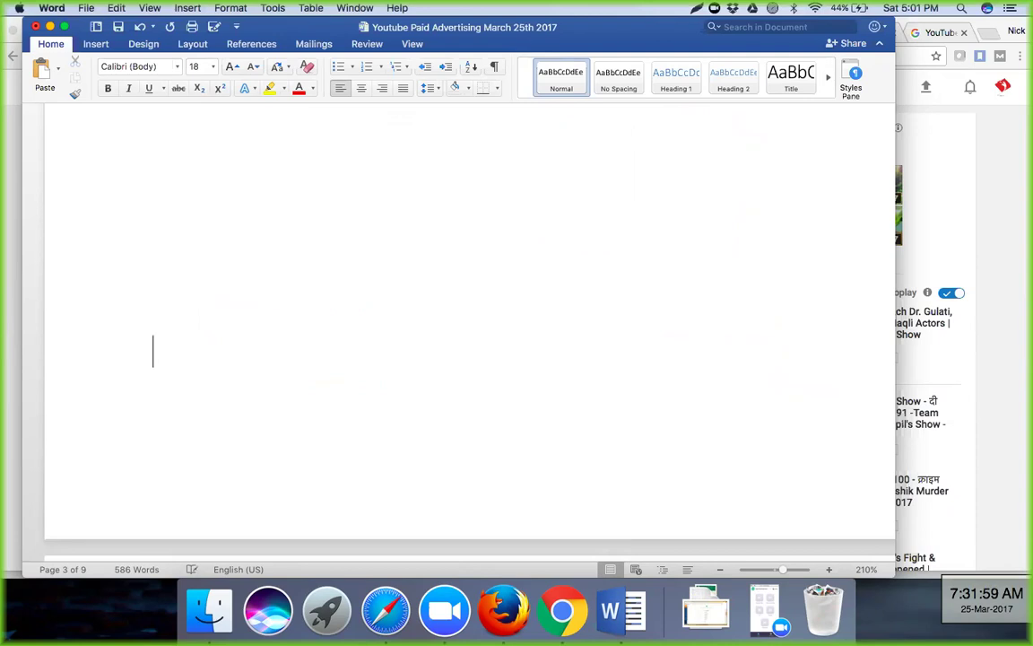
Step: Look past the bumper ad comparison table to the Related Video Ad example under "Video Discovery Ads"
scroll(466, 332, down, 10)
scroll(466, 332, down, 10)
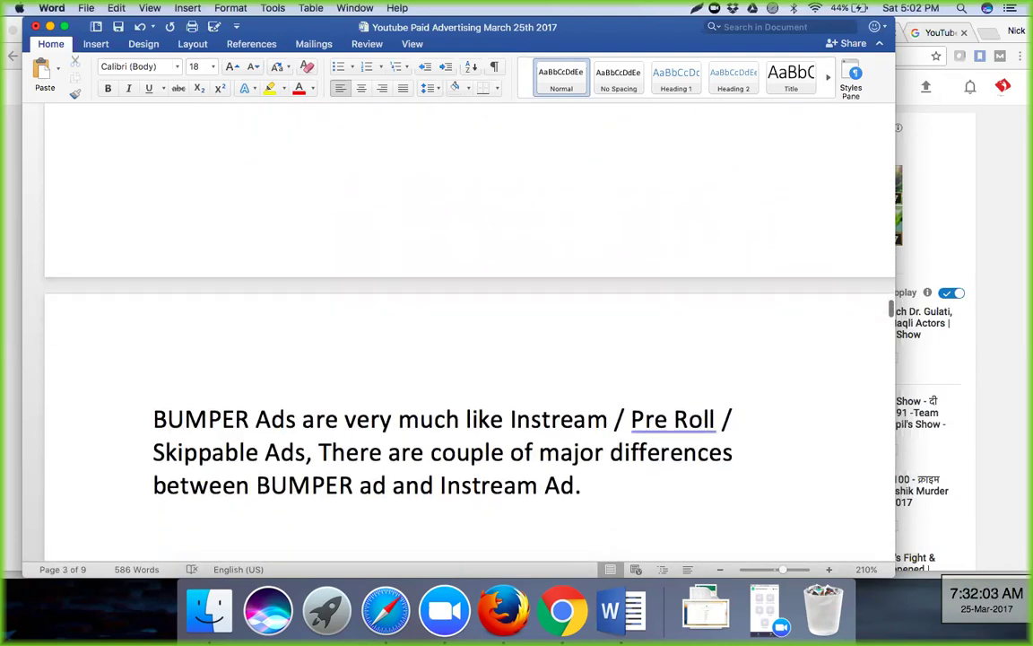
scroll(466, 332, down, 15)
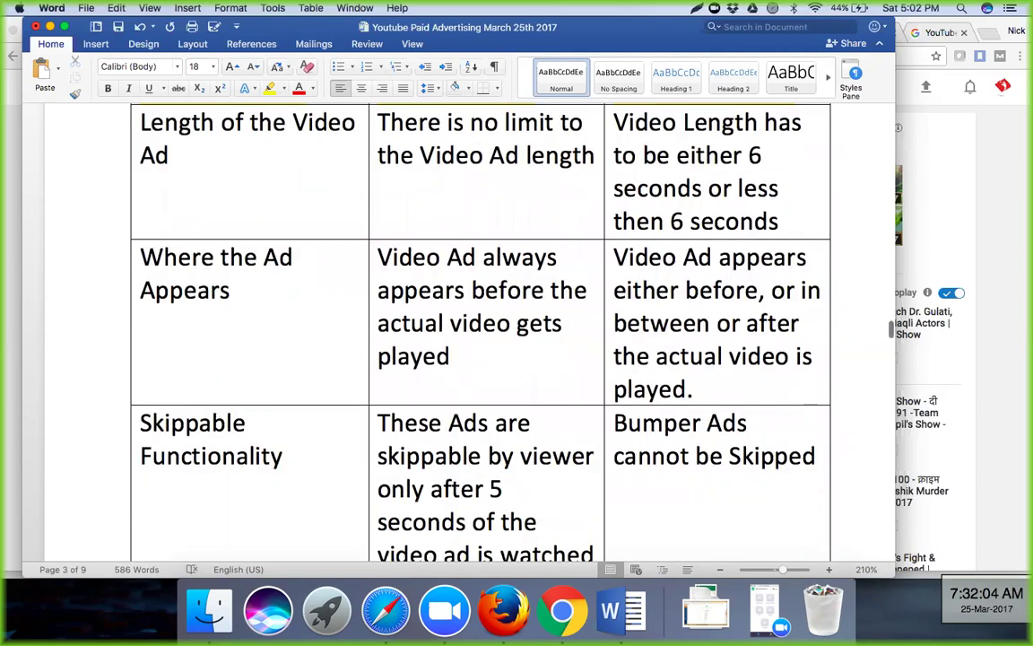
scroll(466, 332, down, 15)
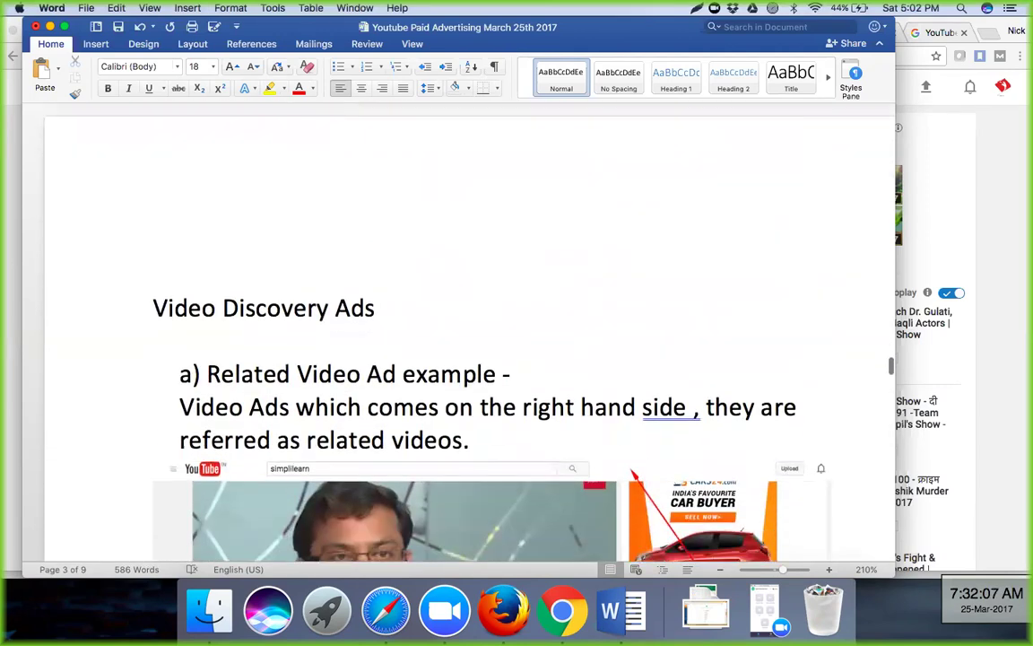
scroll(467, 332, down, 3)
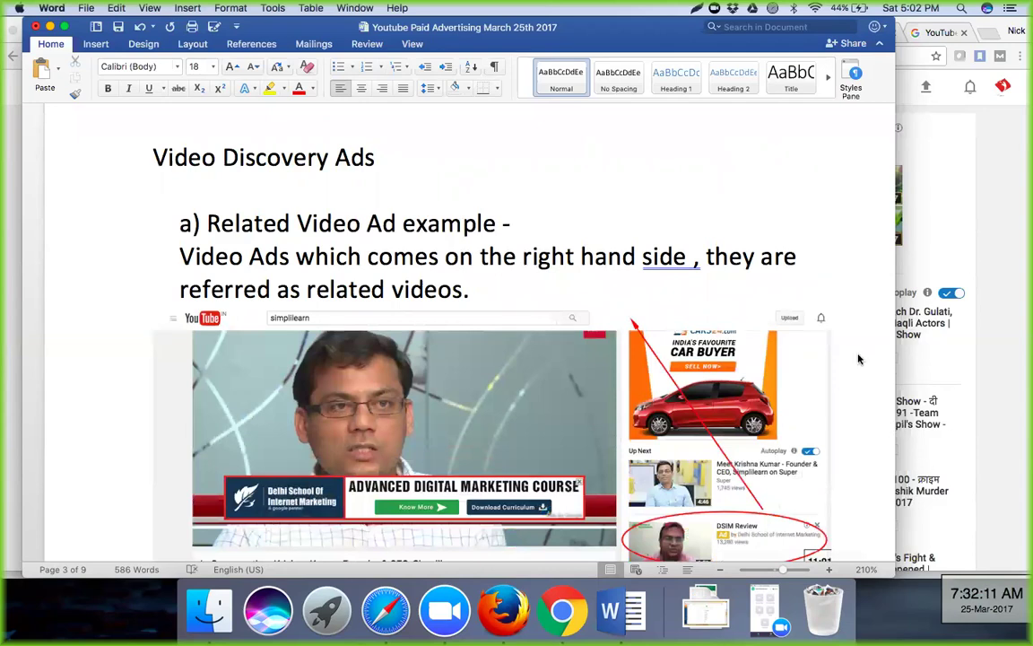
Step: Switch to the YouTube results for "digital marketing" in Chrome and select a 1116x628 screenshot area over the page
click(1016, 196)
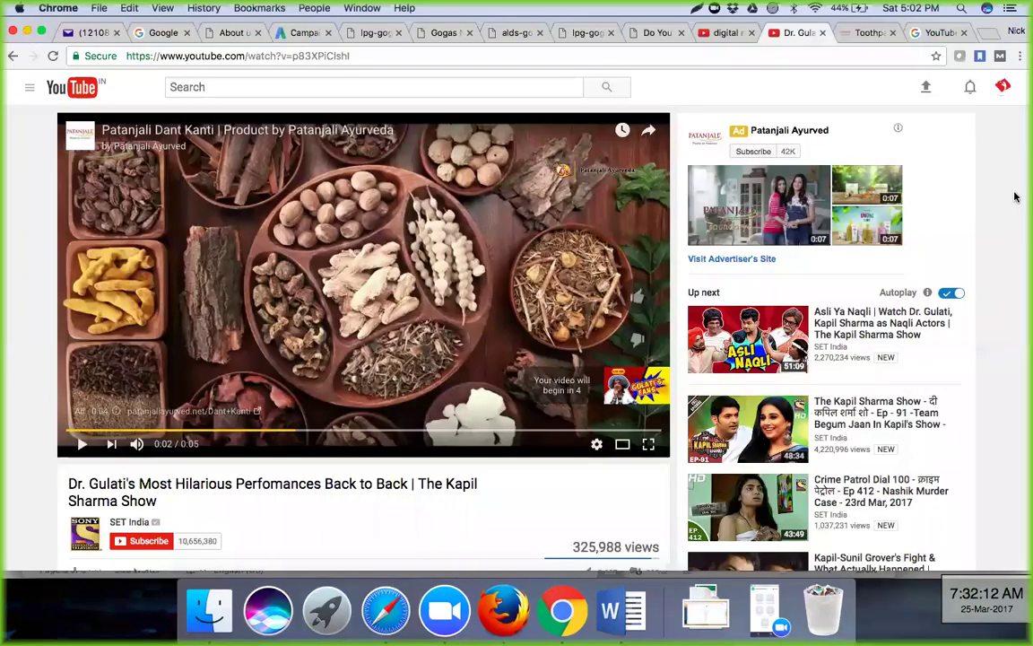
click(725, 33)
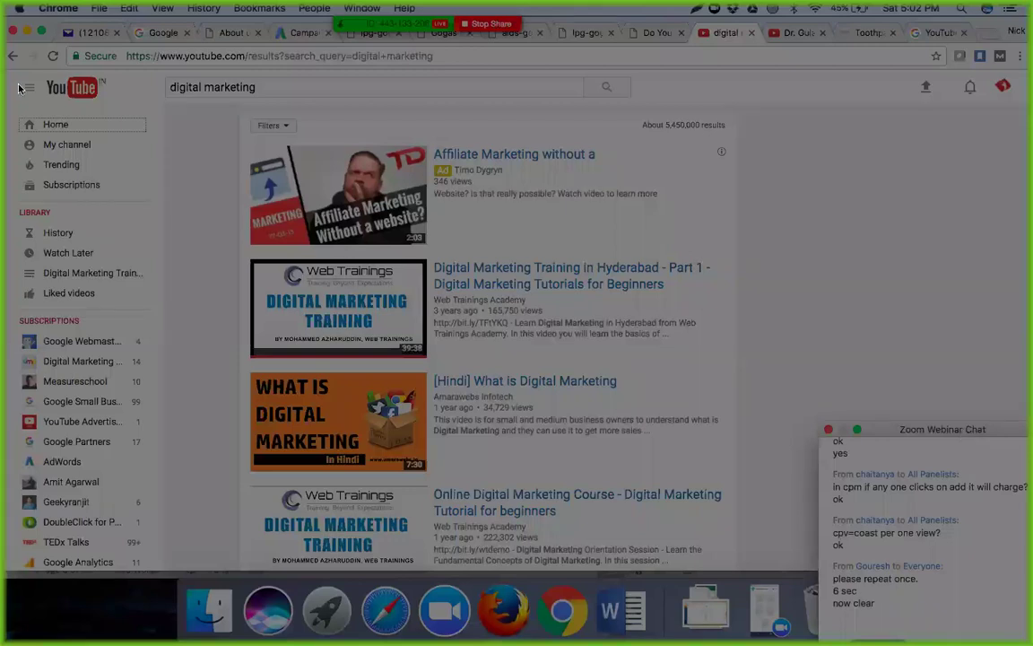
drag(9, 42, 726, 309)
mouse_move(881, 402)
mouse_down()
mouse_move(947, 428)
mouse_move(834, 454)
mouse_move(818, 538)
mouse_move(812, 495)
mouse_up()
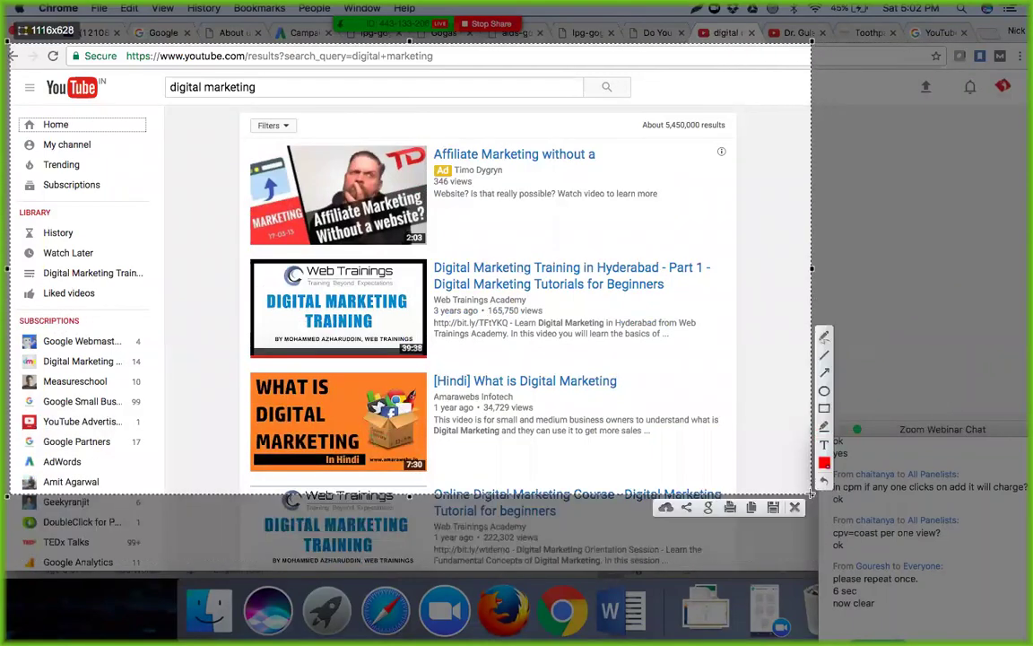
Step: Draw a red rectangle around the first search result ad and label its image "Thumbnail" with a red arrow
click(825, 409)
mouse_move(234, 140)
mouse_down()
mouse_move(323, 183)
mouse_move(574, 212)
mouse_move(713, 247)
mouse_move(673, 243)
mouse_up()
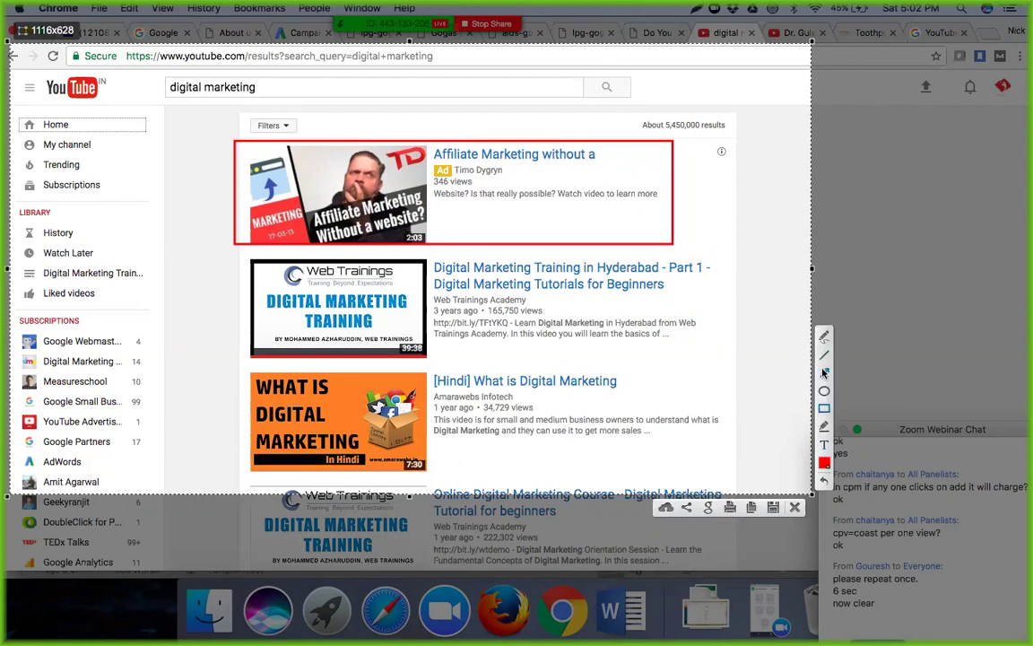
drag(363, 149, 428, 106)
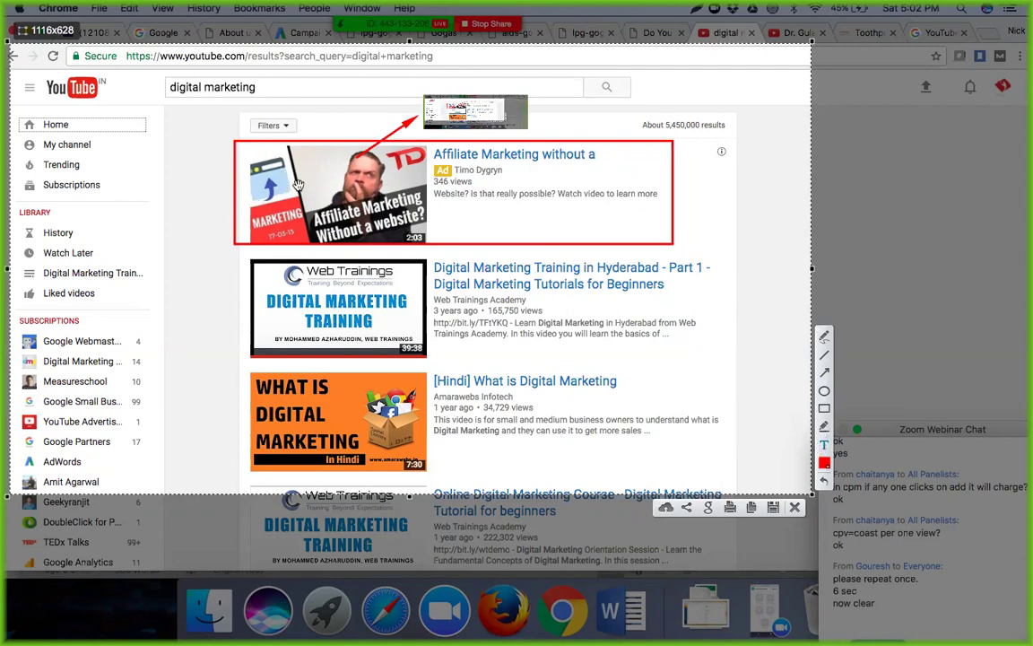
Step: Box the ad title "Affiliate Marketing without a" in red and label it "Headline" with a red arrow
click(826, 409)
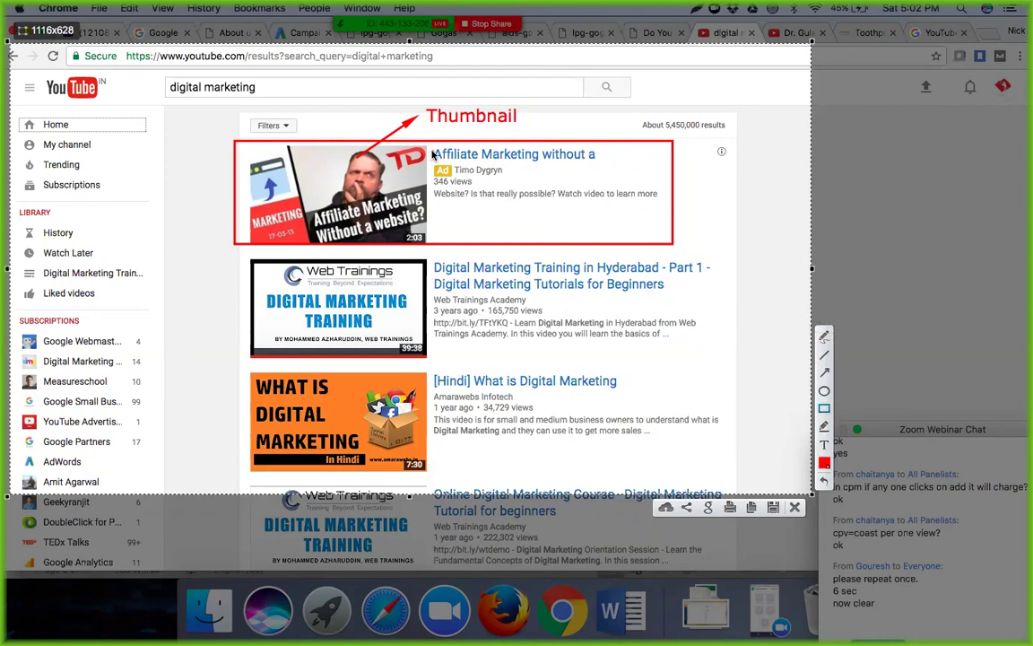
mouse_move(434, 149)
mouse_down()
mouse_move(543, 170)
mouse_move(638, 166)
mouse_up()
click(824, 372)
mouse_move(630, 160)
mouse_down()
mouse_move(666, 167)
mouse_move(653, 103)
mouse_up()
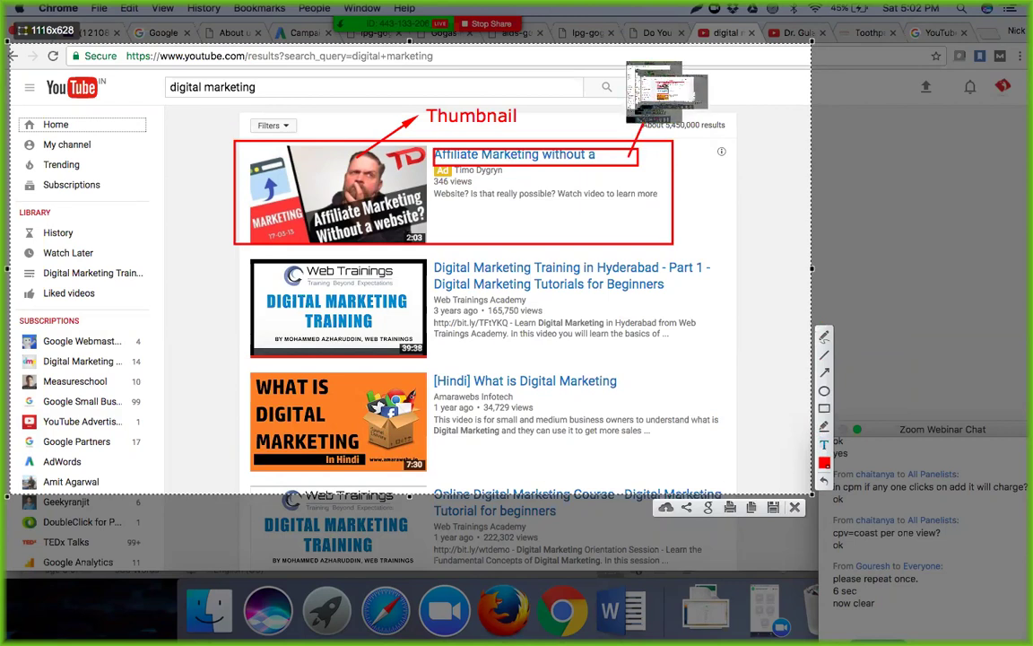
Step: Box the ad's description line in red, draw a red arrow from it and add a text label
click(824, 410)
mouse_move(432, 187)
mouse_down()
mouse_move(453, 199)
mouse_move(660, 208)
mouse_up()
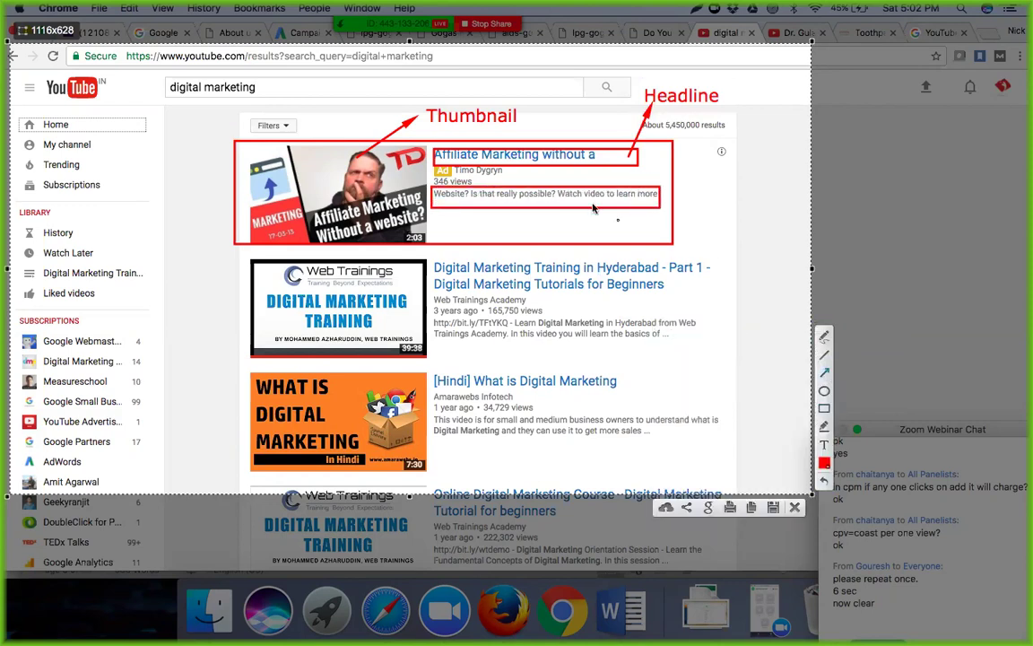
mouse_move(583, 205)
mouse_down()
mouse_move(679, 212)
mouse_move(711, 239)
mouse_up()
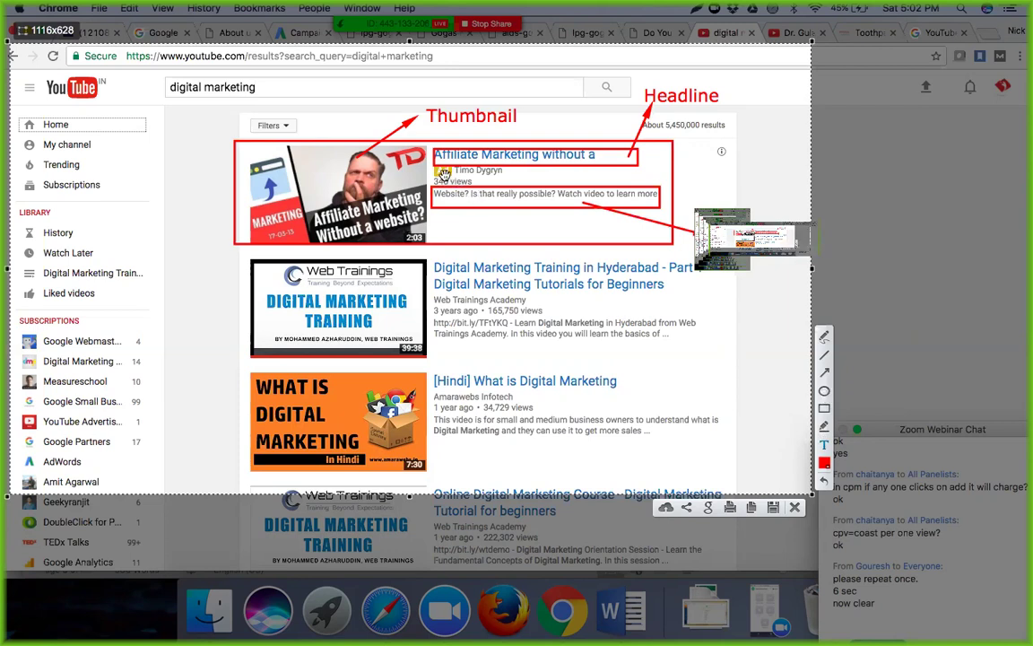
click(824, 444)
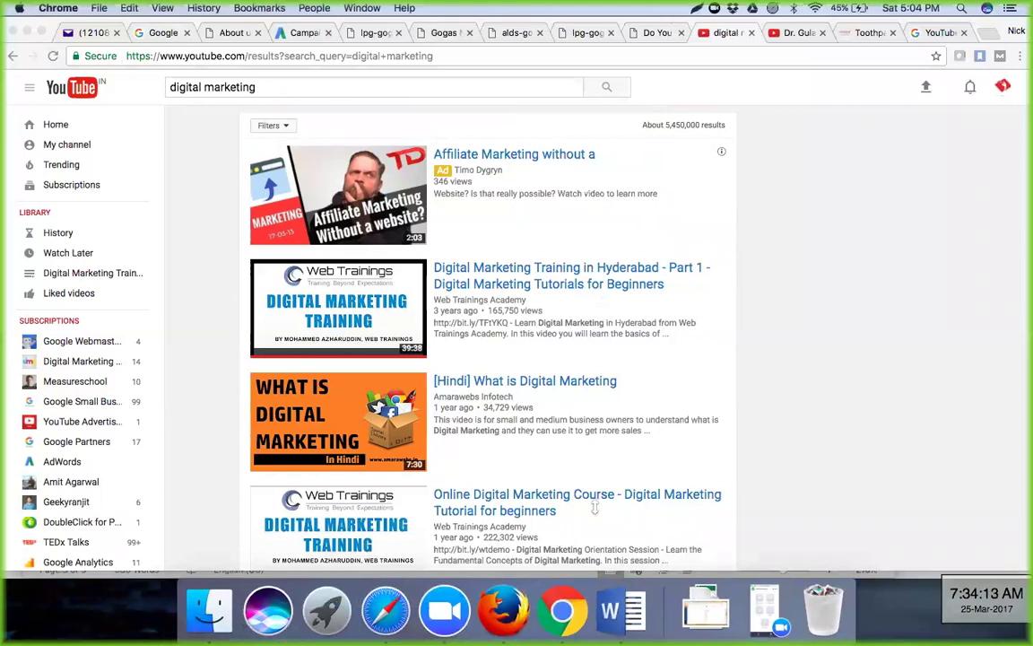
Step: Switch to the Word document and paste the annotated screenshot below the "Video Discovery Ad – Youtube Search Results" example
click(610, 610)
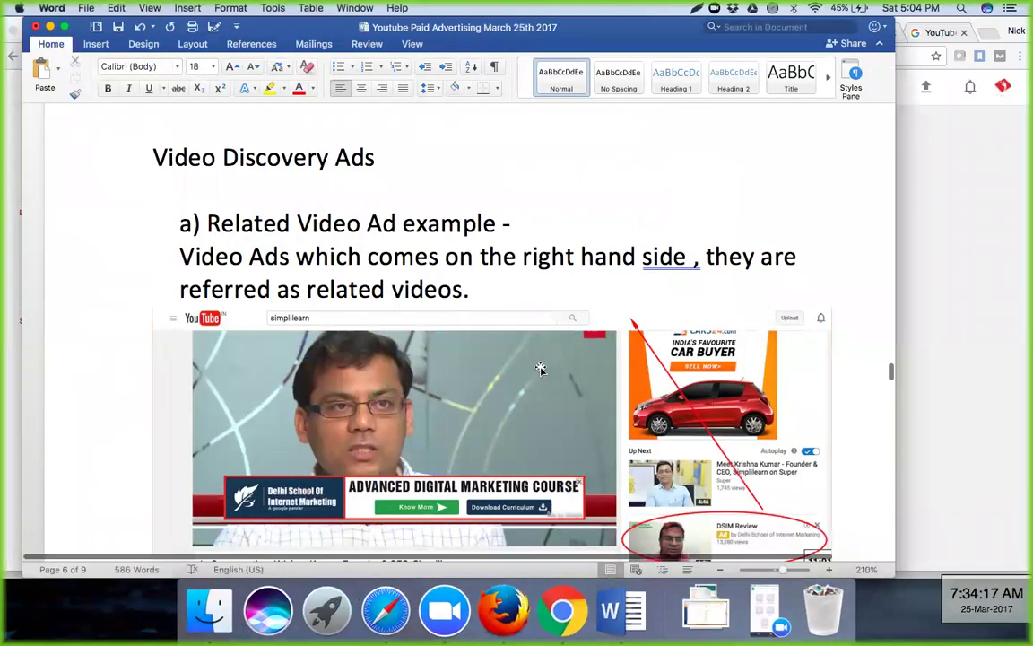
scroll(540, 368, down, 10)
scroll(540, 366, down, 3)
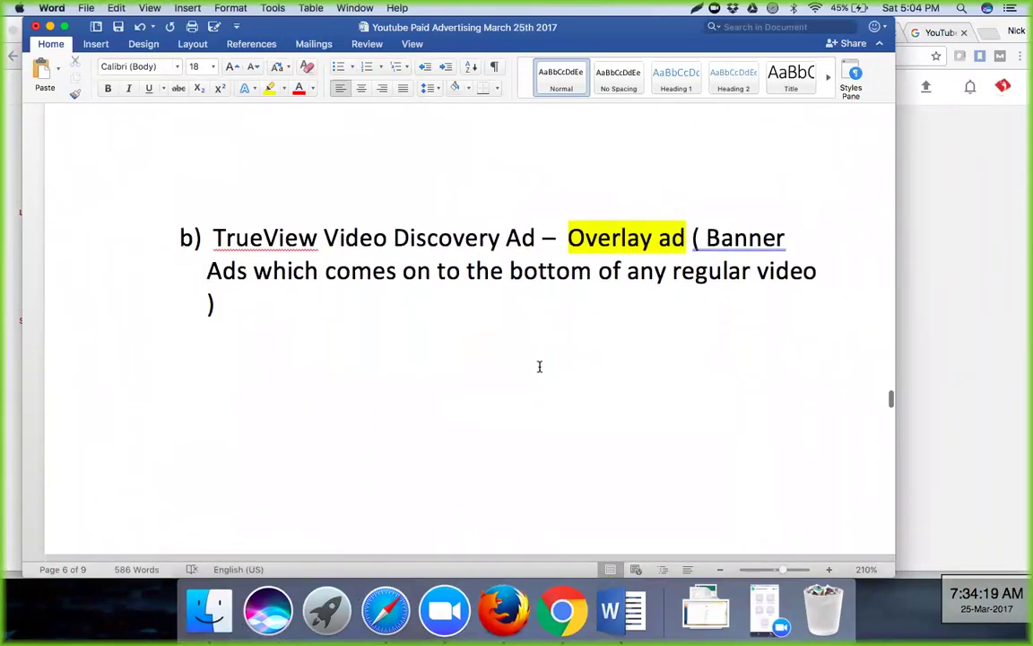
scroll(539, 366, down, 8)
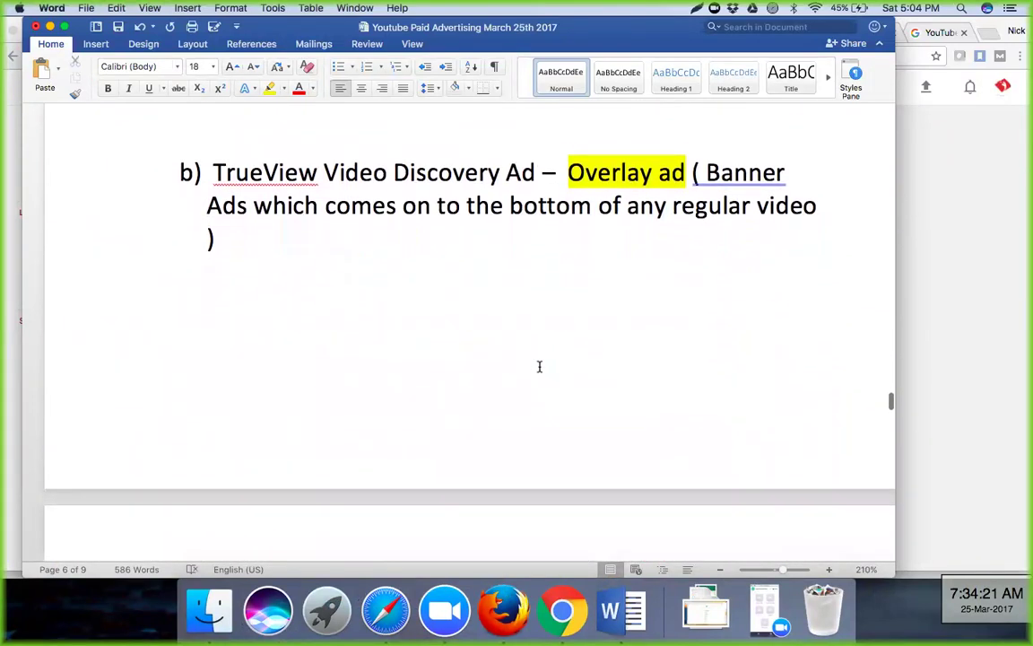
scroll(540, 368, down, 10)
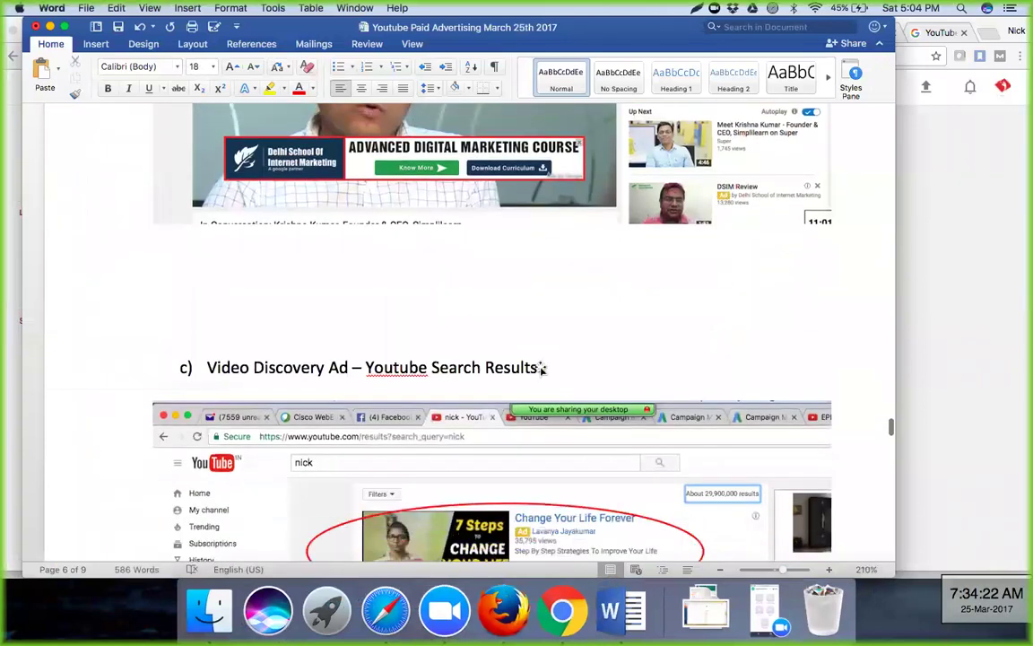
scroll(540, 369, down, 1)
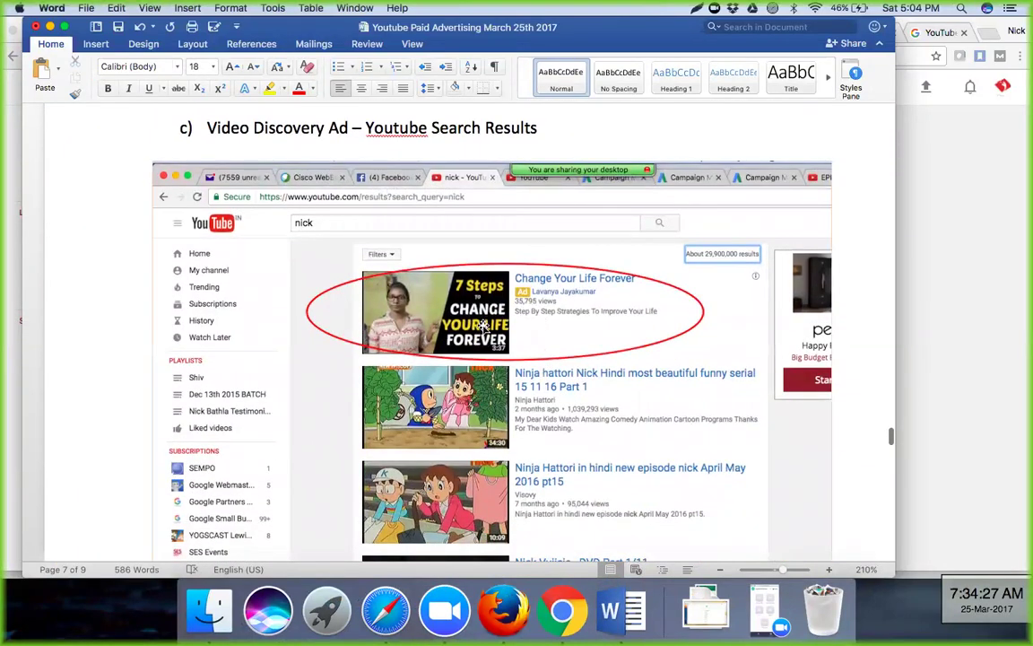
scroll(484, 328, down, 1)
scroll(492, 329, down, 6)
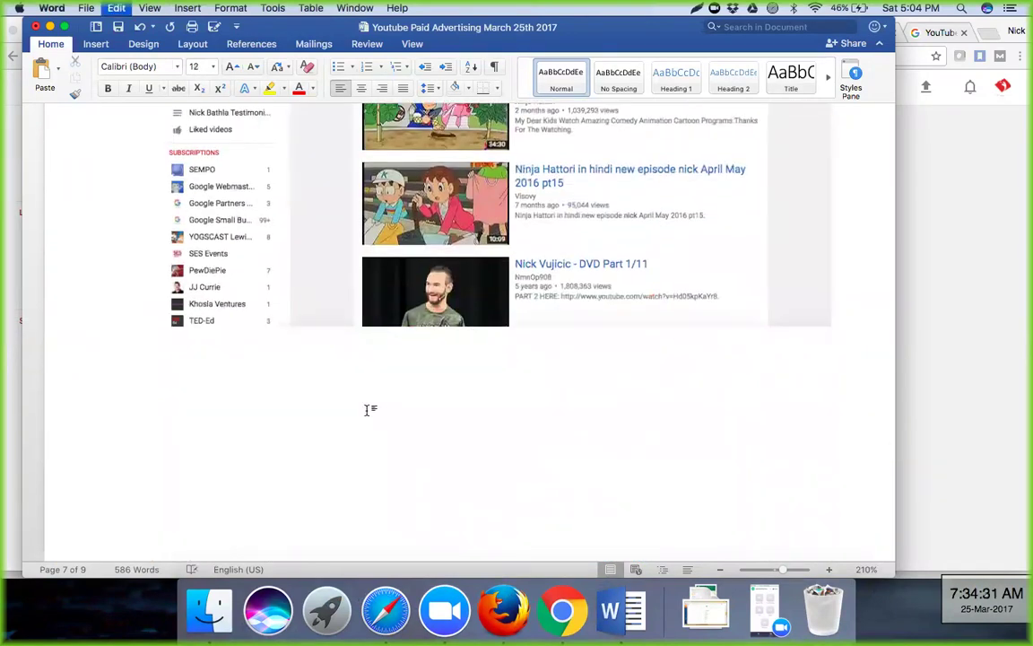
scroll(365, 410, down, 10)
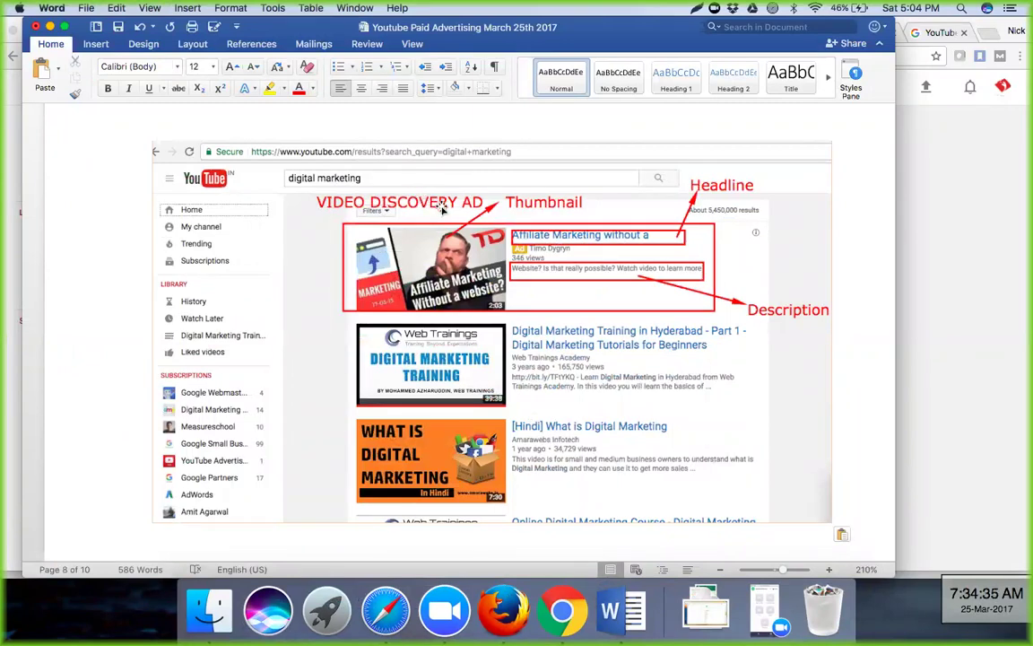
scroll(442, 208, up, 1)
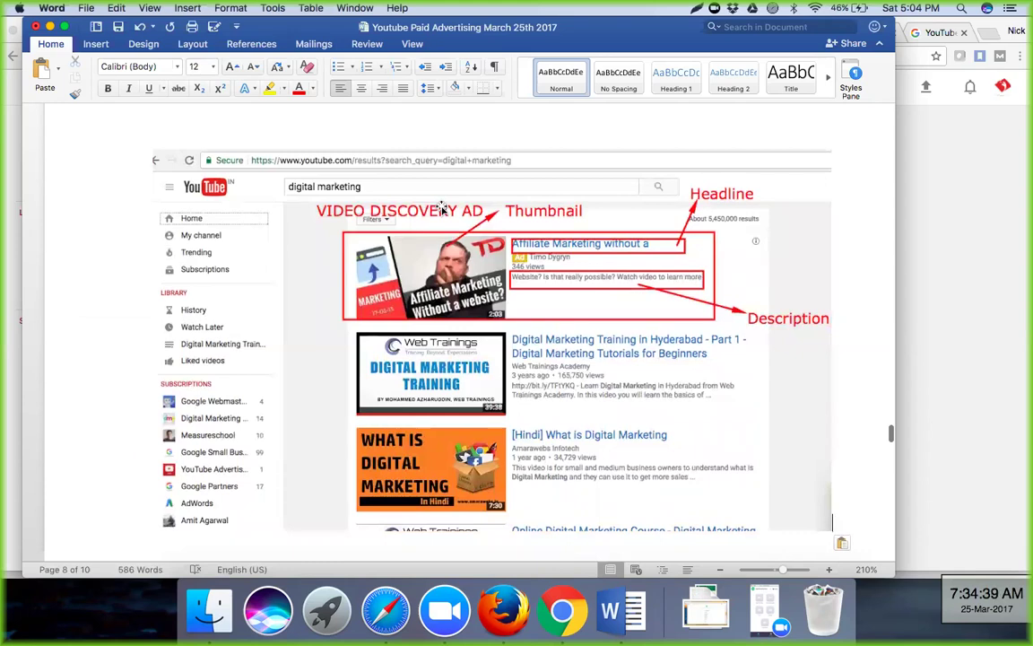
scroll(441, 208, down, 1)
scroll(441, 208, up, 2)
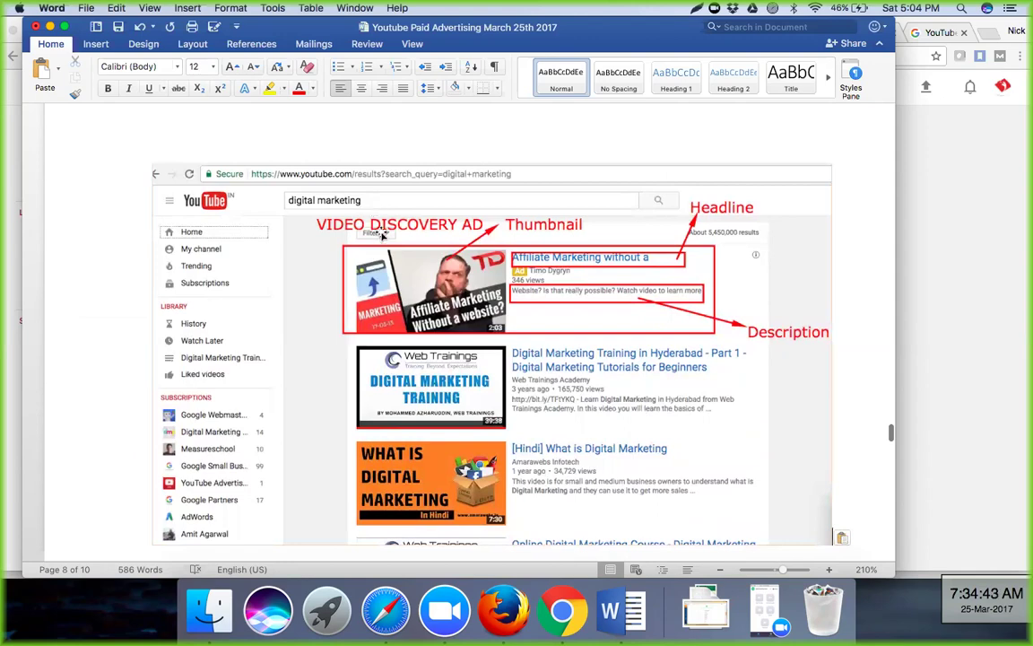
scroll(512, 291, up, 15)
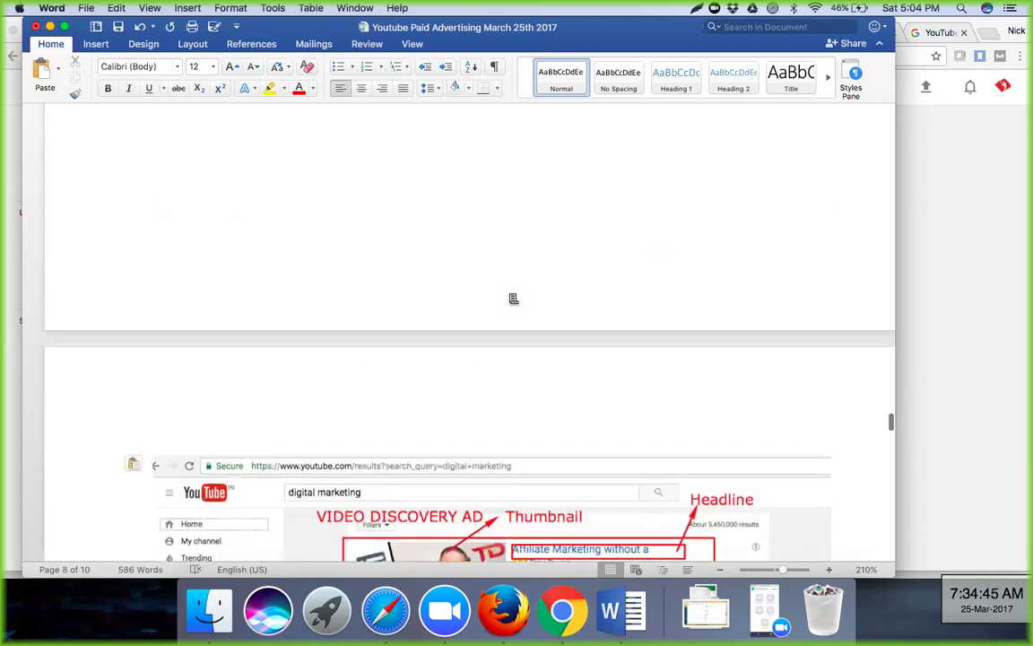
scroll(512, 294, up, 4)
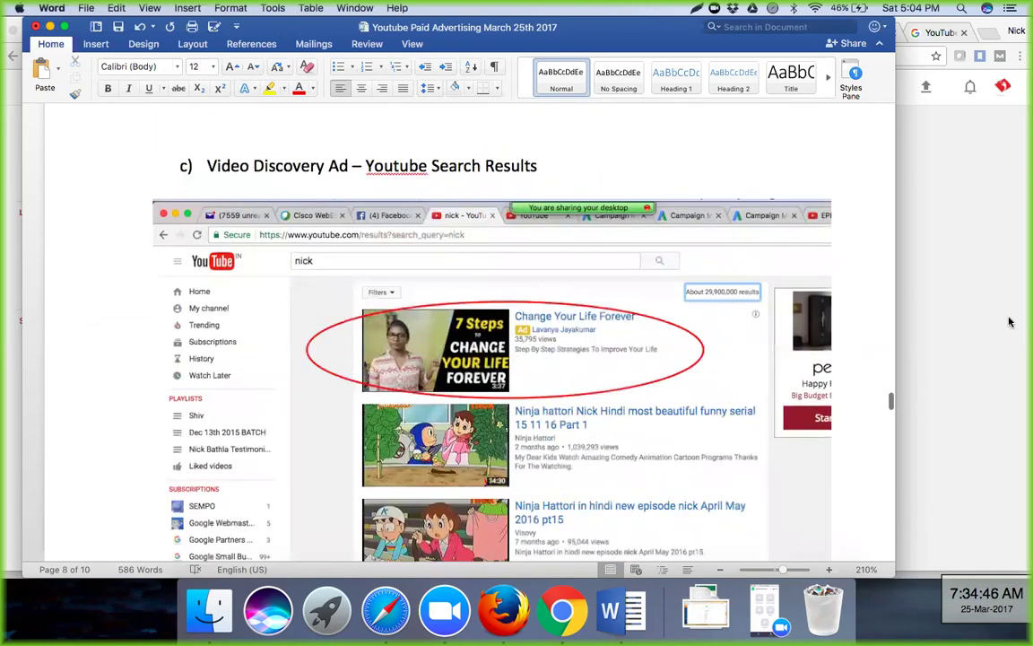
Step: Switch to the Dr. Gulati video in Chrome, play through its opening ad, adjust the volume and skip ahead to about 6:23
click(1006, 321)
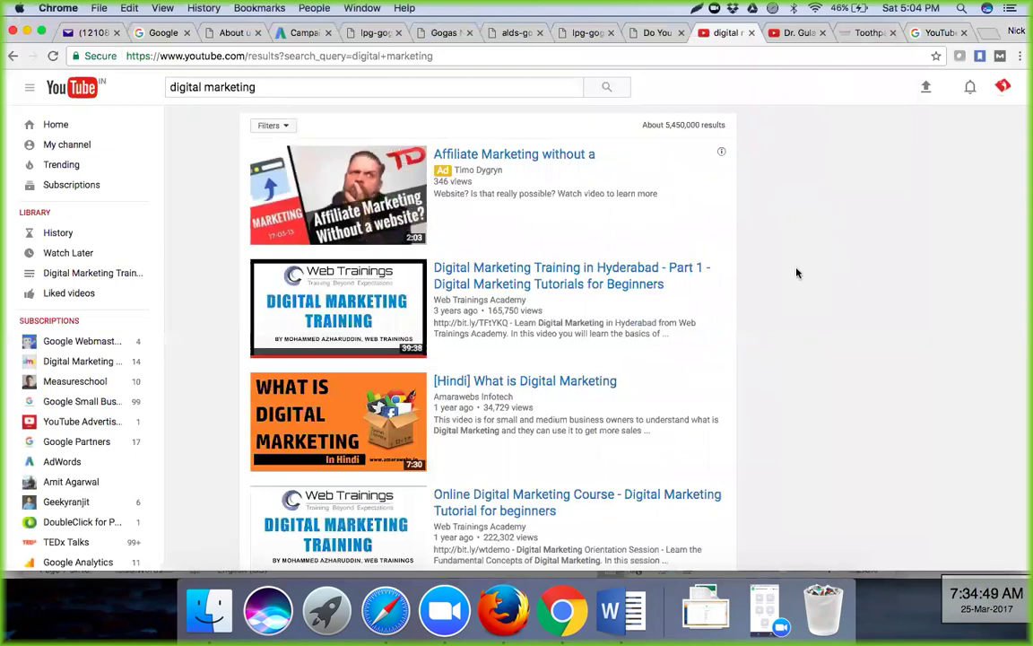
click(790, 36)
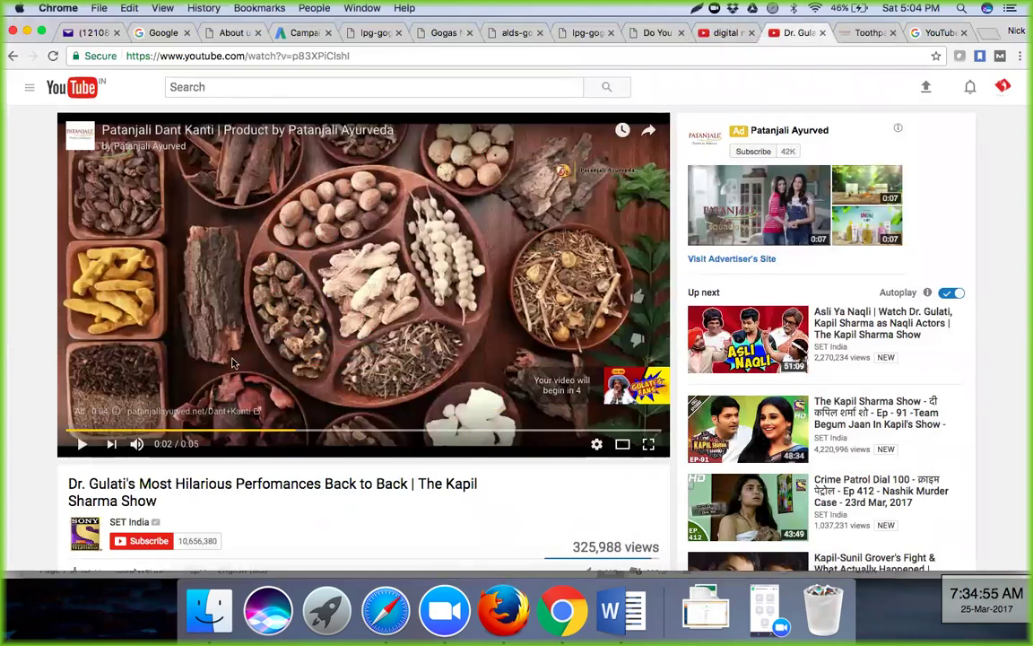
click(81, 444)
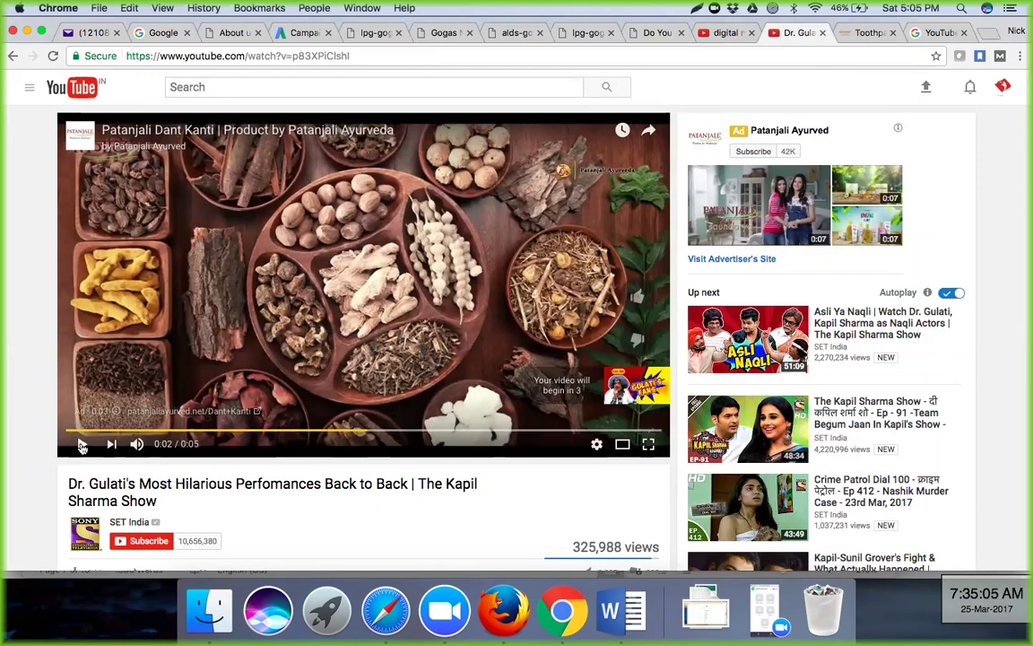
click(82, 445)
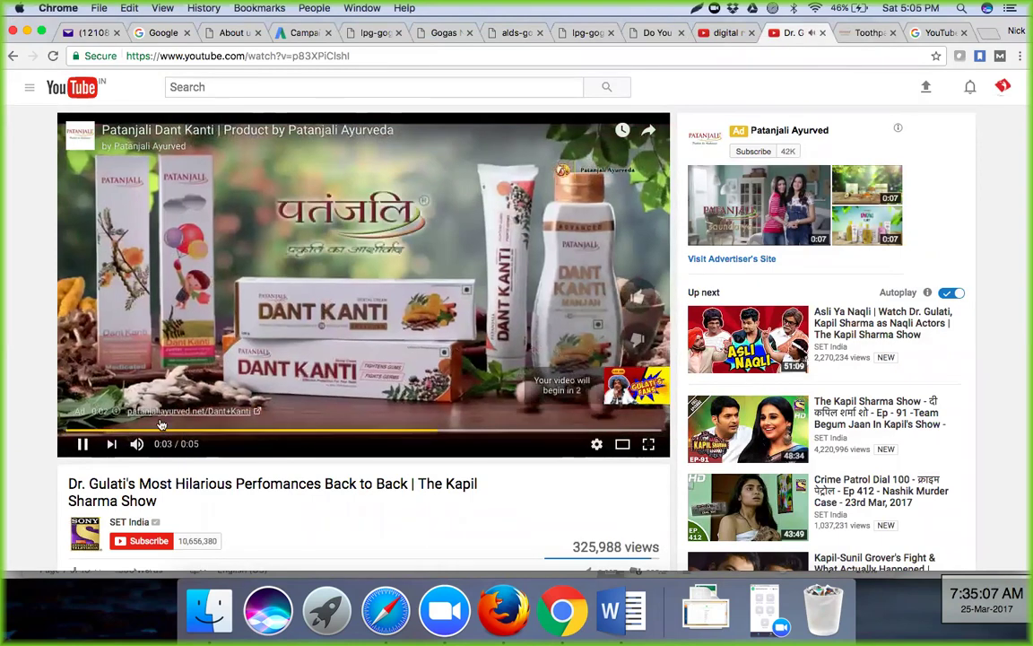
click(166, 446)
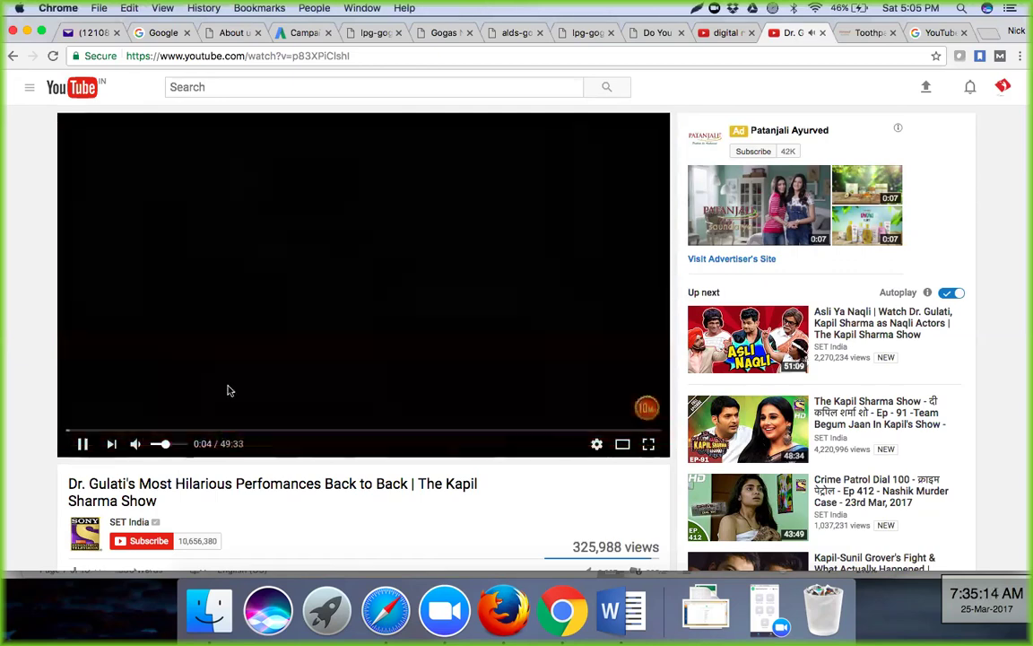
click(143, 432)
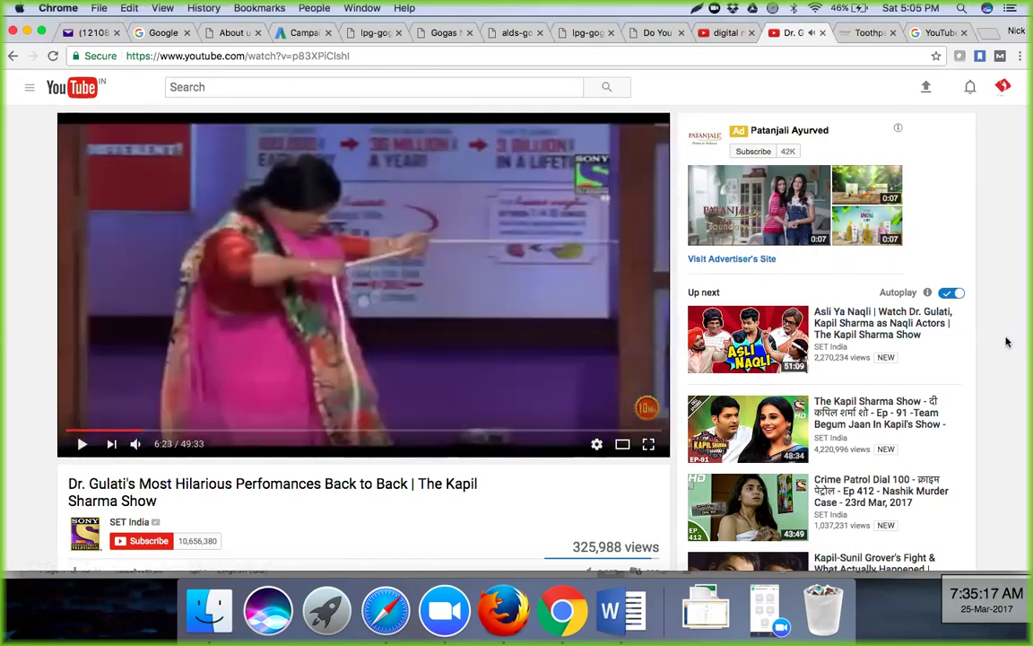
Step: Examine the related videos beside the Dr. Gulati video for ad placements
scroll(998, 342, down, 1)
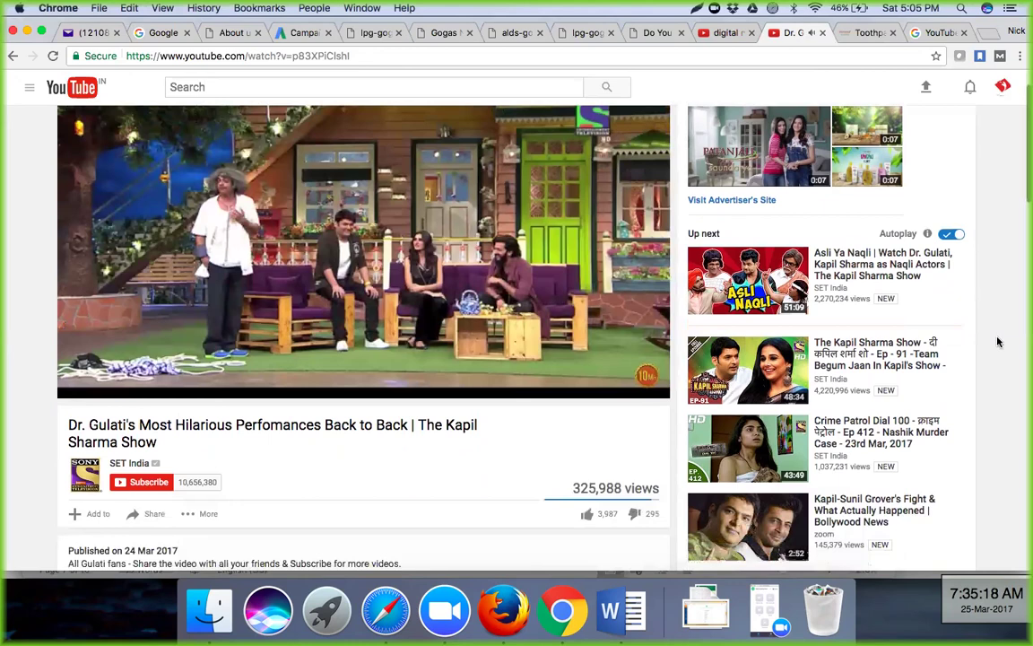
scroll(998, 342, down, 3)
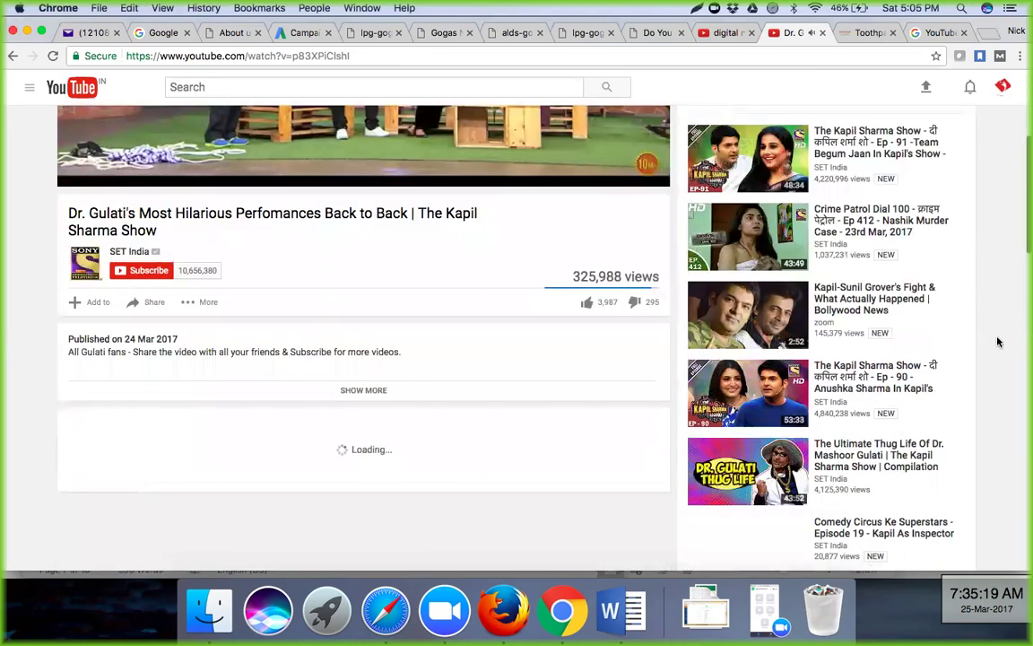
scroll(999, 342, up, 4)
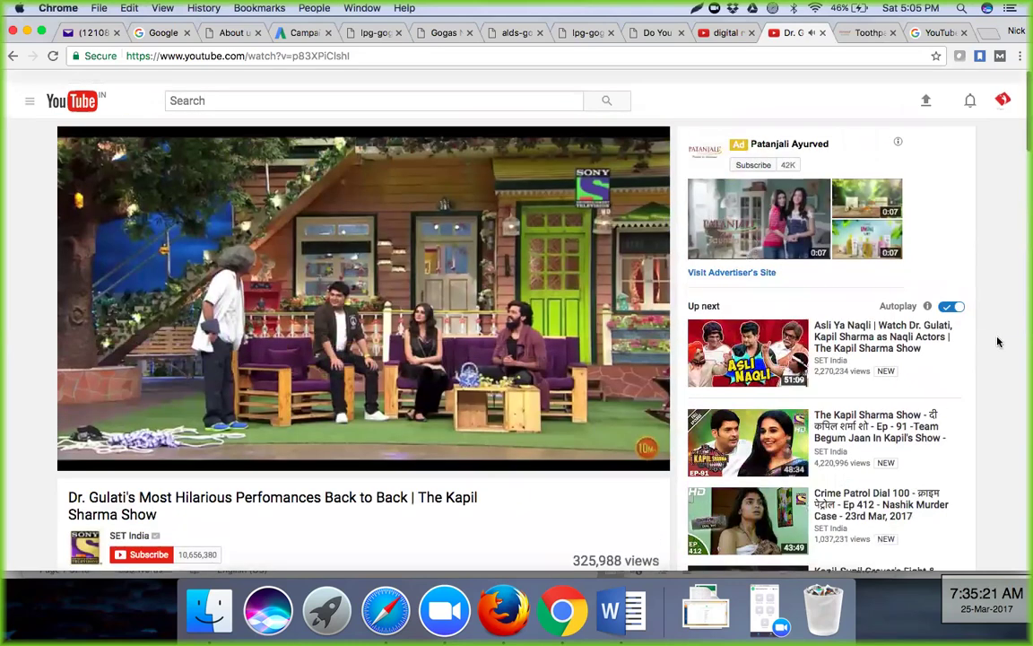
Step: Open the recommended India Blue vs India Red live stream from the YouTube home page, and return to the home page
click(69, 92)
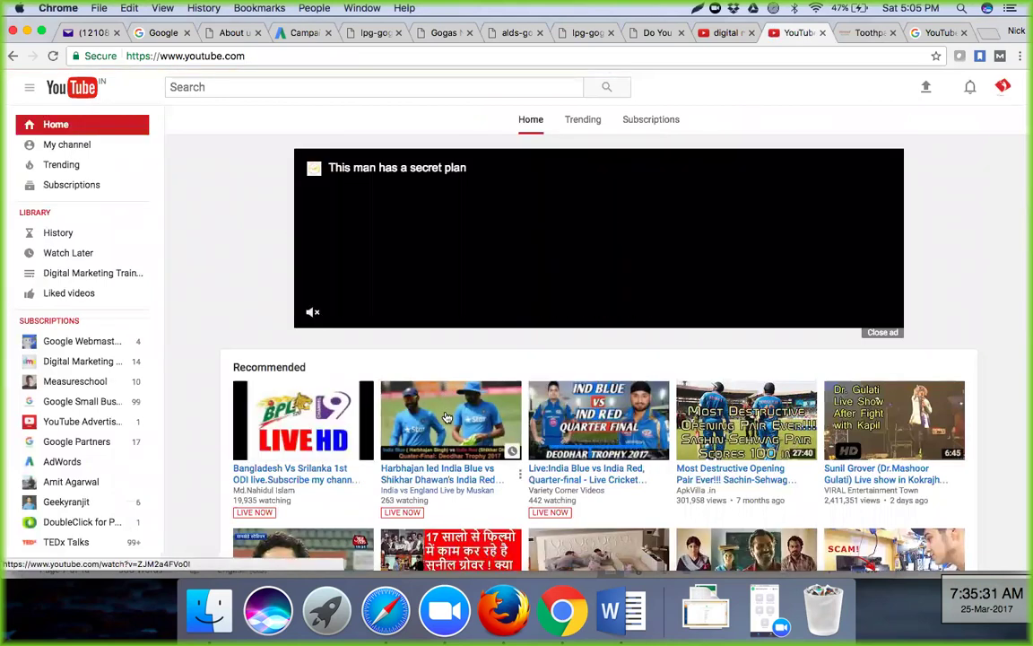
click(446, 417)
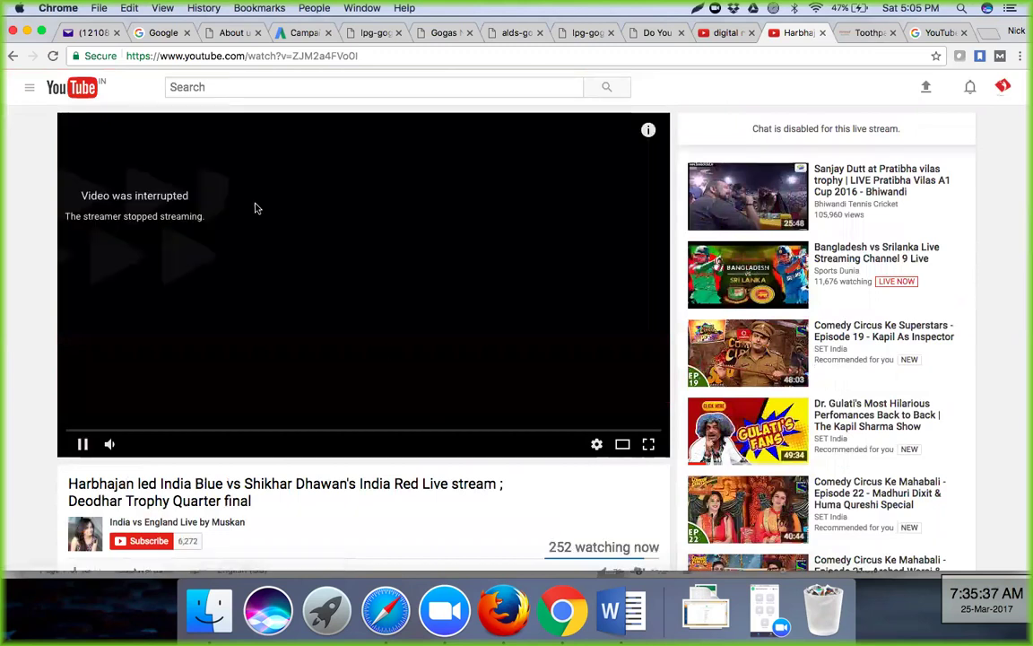
click(73, 95)
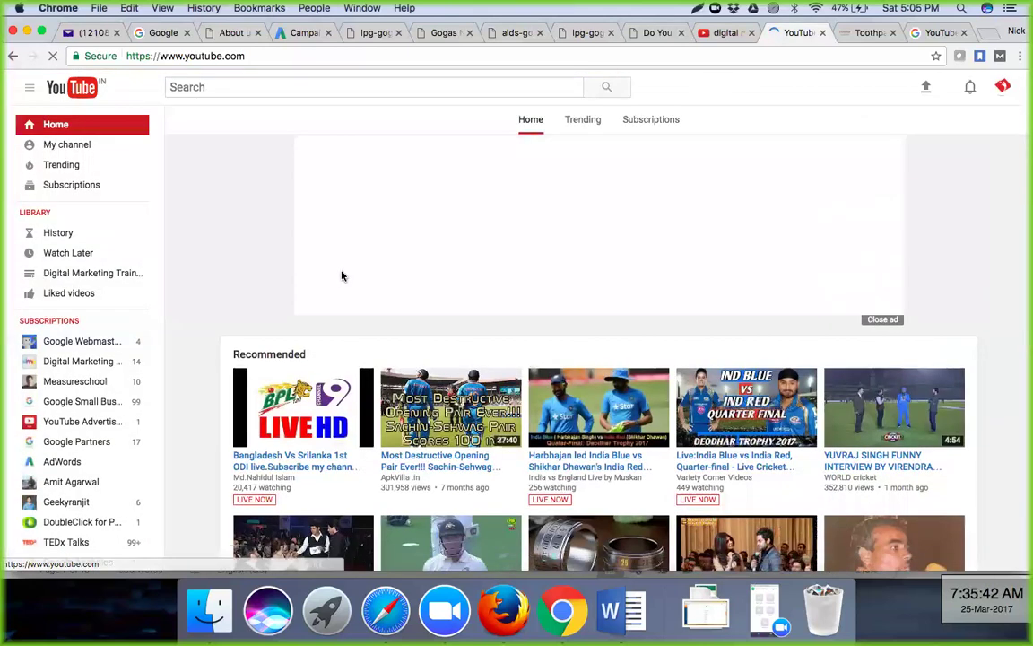
Step: Open Moz's "Which Page Markup + Tags Still Matter for SEO?" video from the home page and check its related videos for ads
scroll(341, 276, down, 5)
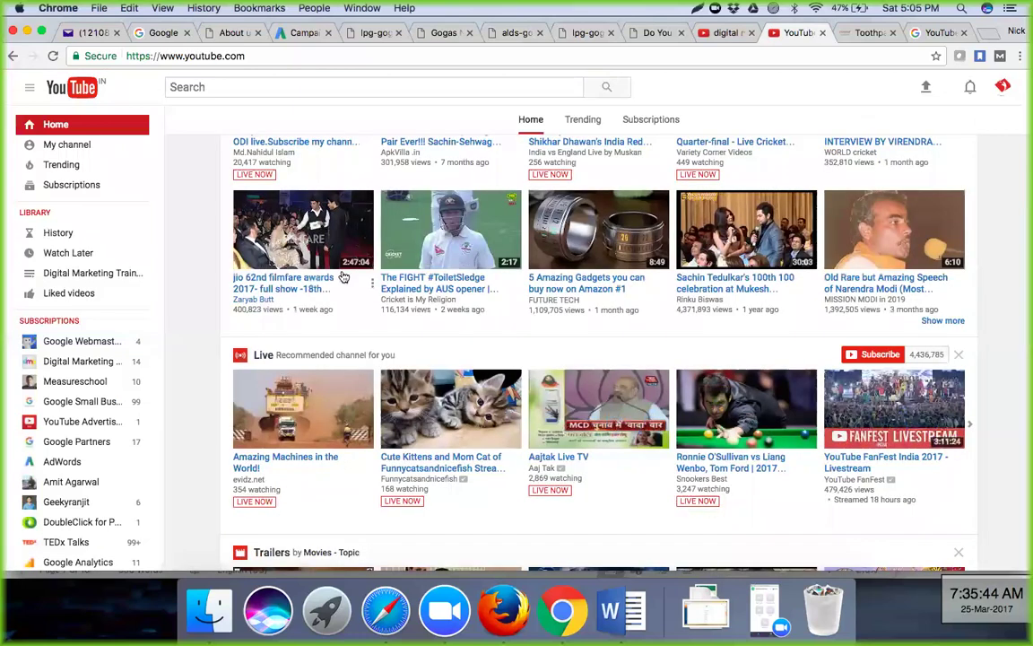
scroll(343, 277, down, 3)
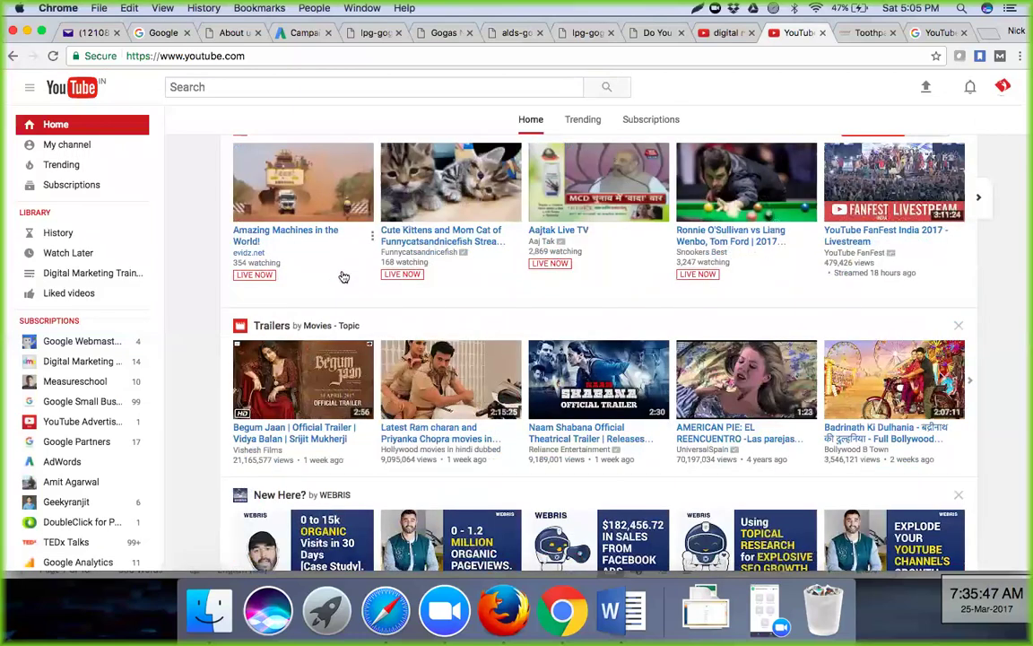
scroll(343, 277, down, 4)
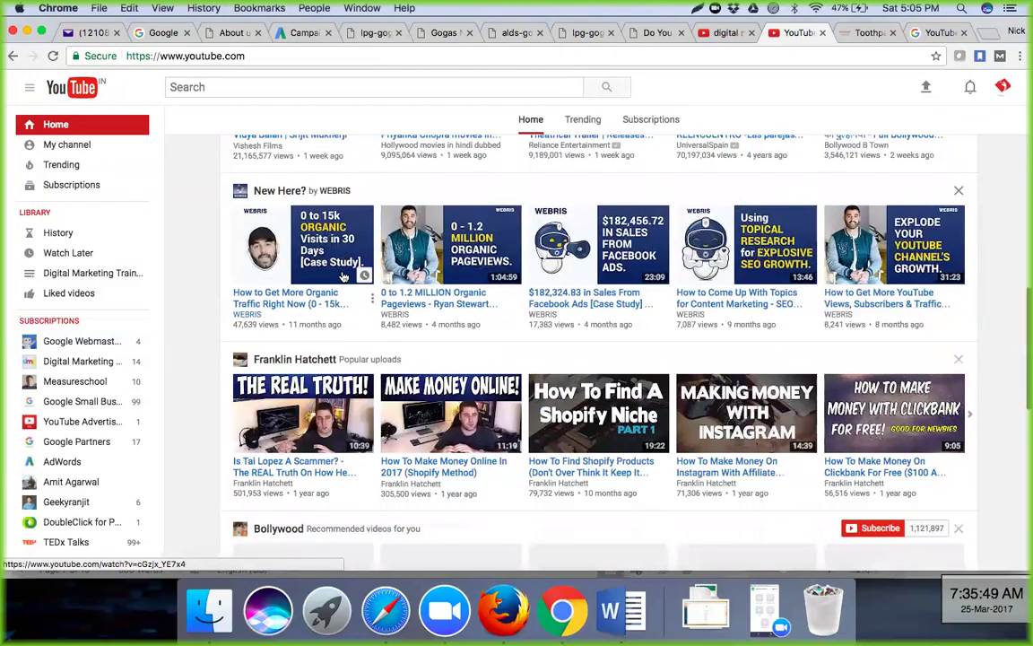
scroll(341, 275, down, 5)
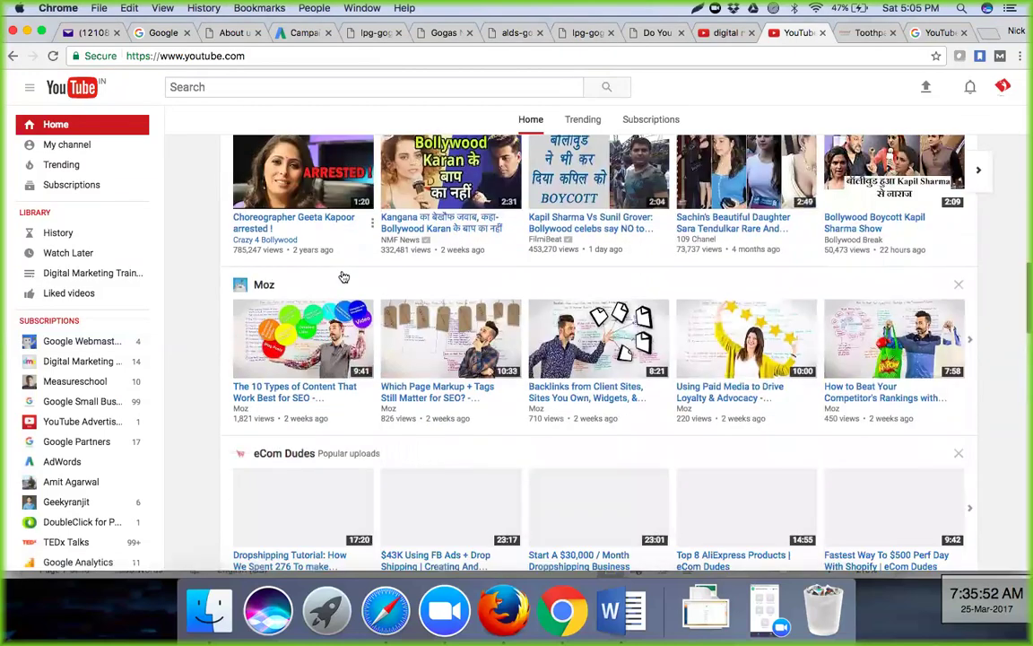
scroll(405, 287, down, 1)
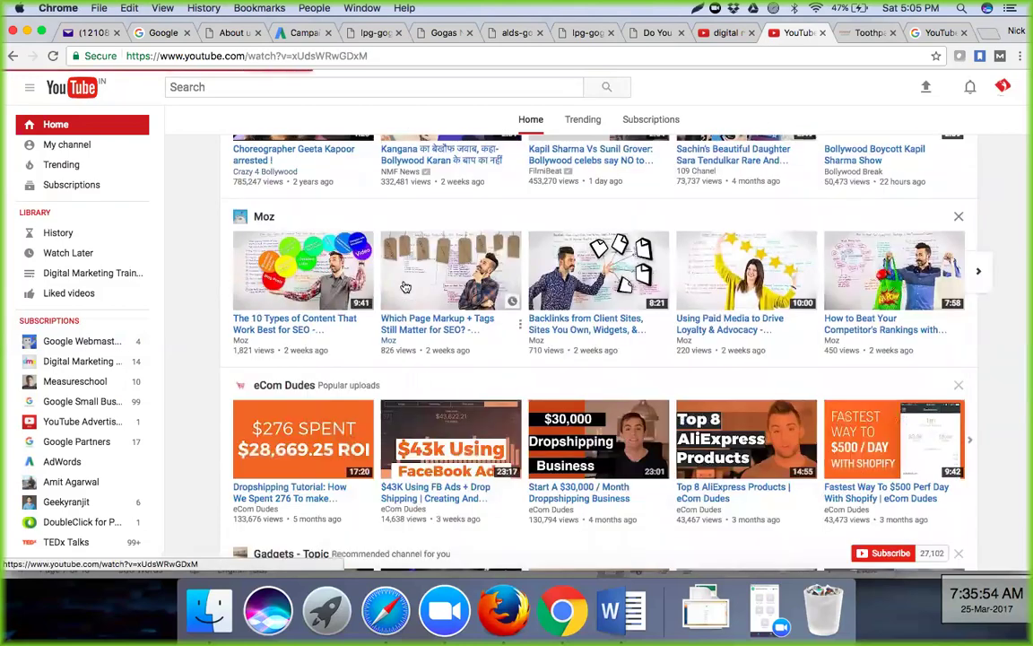
click(404, 285)
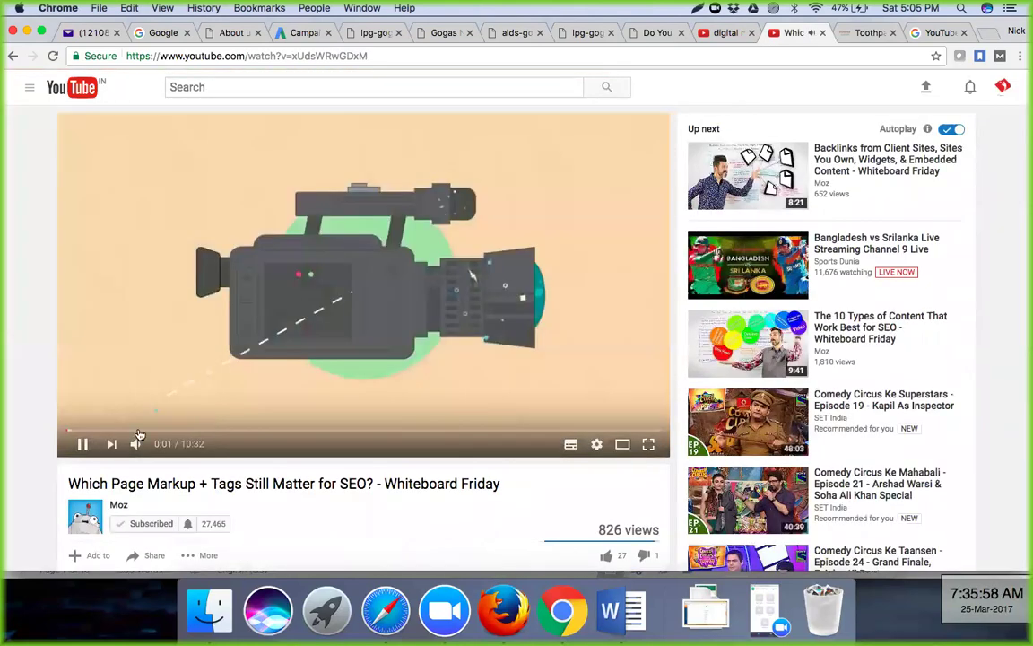
click(131, 426)
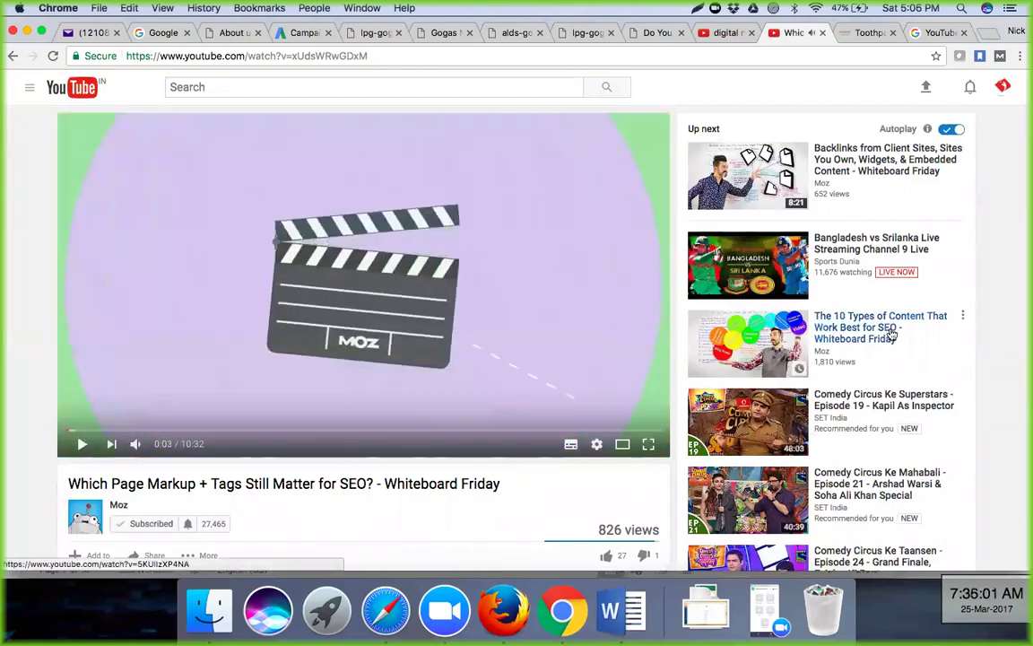
scroll(891, 332, down, 5)
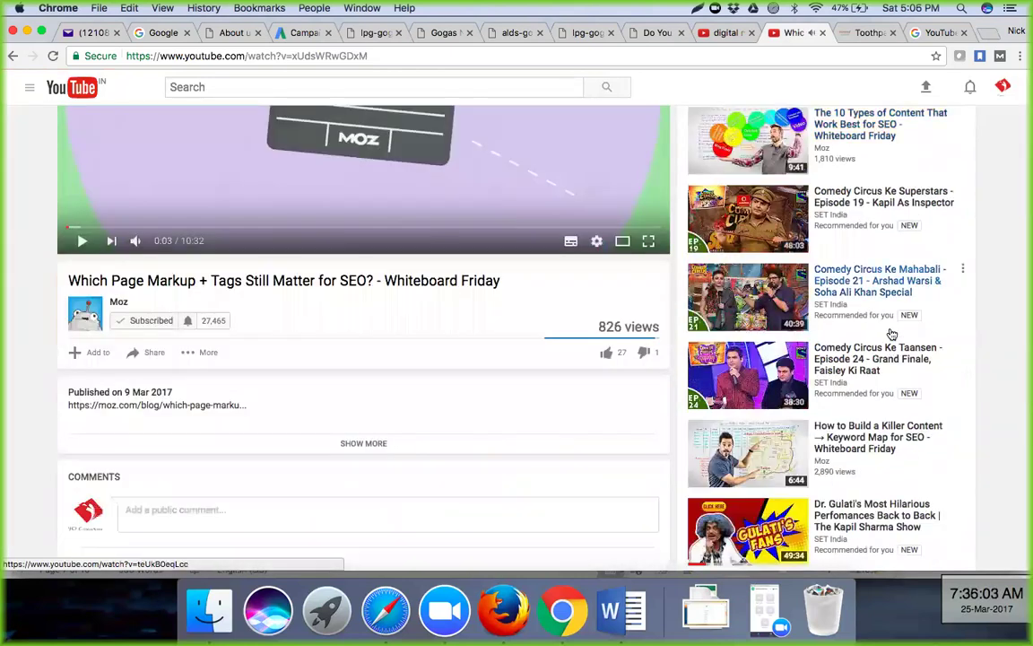
scroll(891, 334, up, 3)
scroll(890, 334, up, 2)
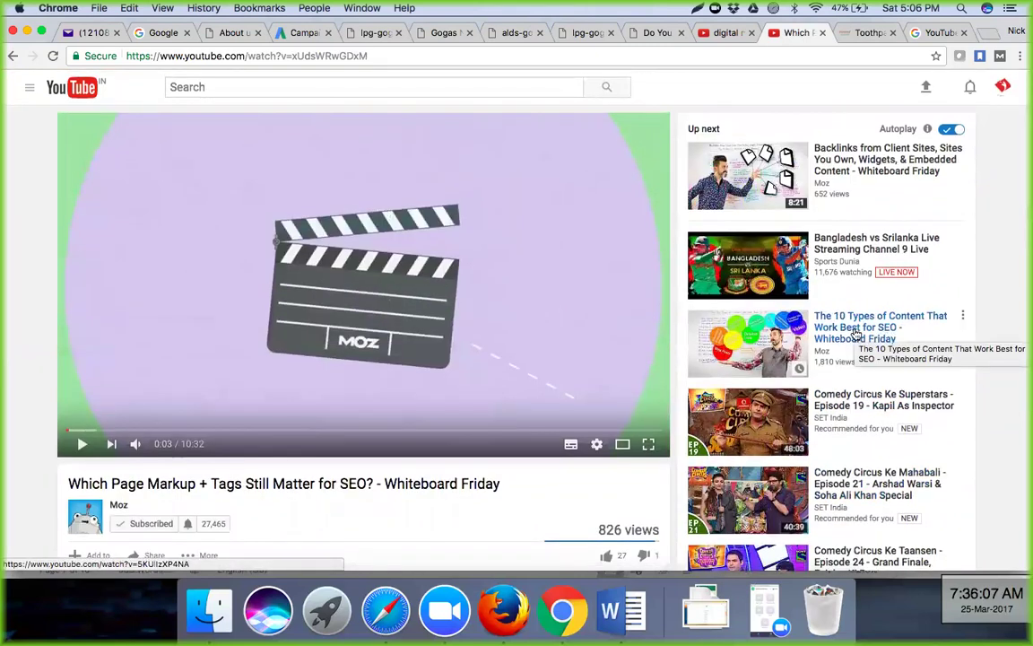
Step: Open the related "Comedy Circus Ke Superstars - Episode 19" video, mute it and examine its related videos for ads
click(758, 408)
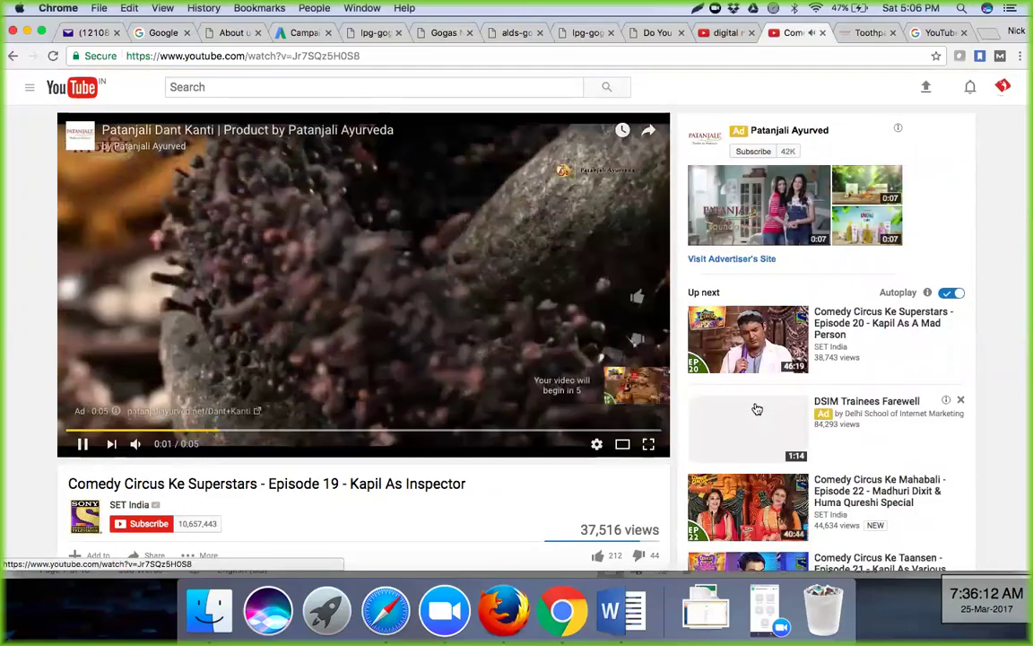
click(134, 445)
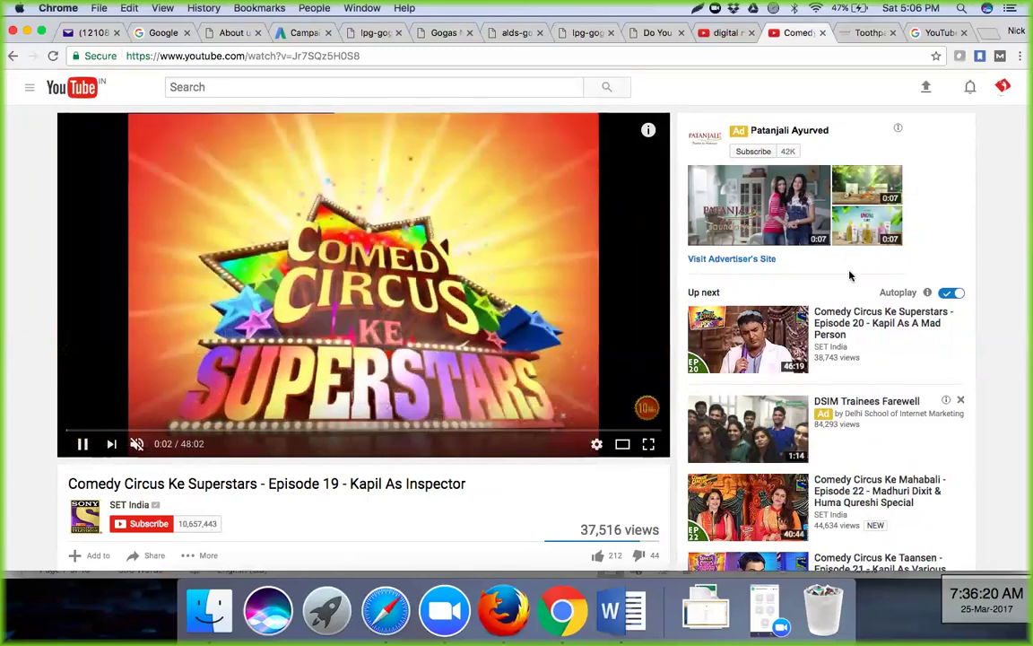
scroll(988, 299, down, 2)
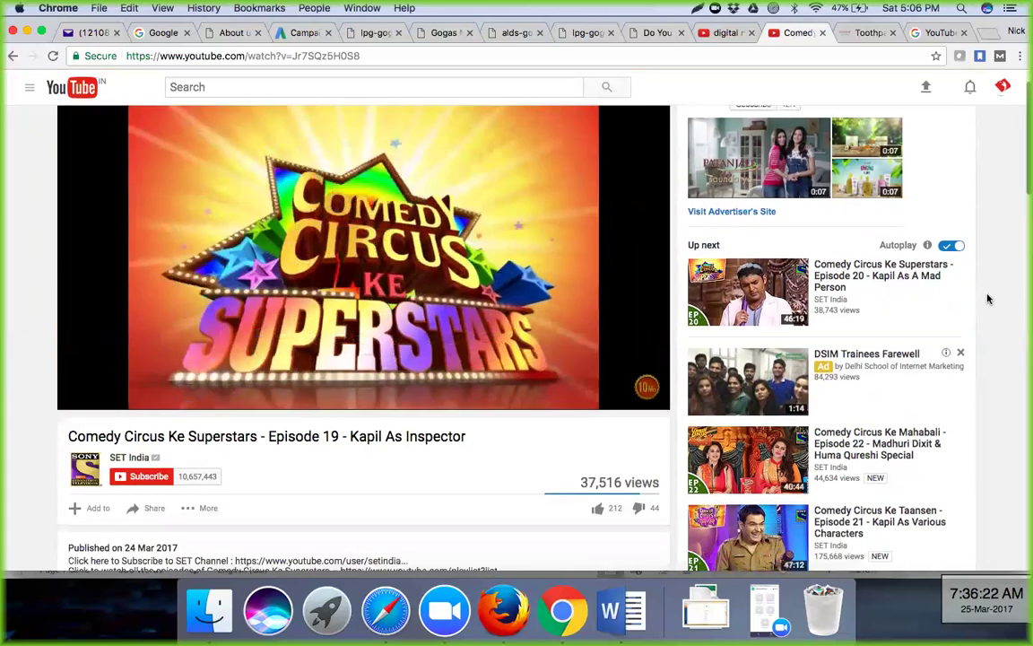
Step: Pause the Comedy Circus episode and examine the ads listed beside it
scroll(986, 298, down, 2)
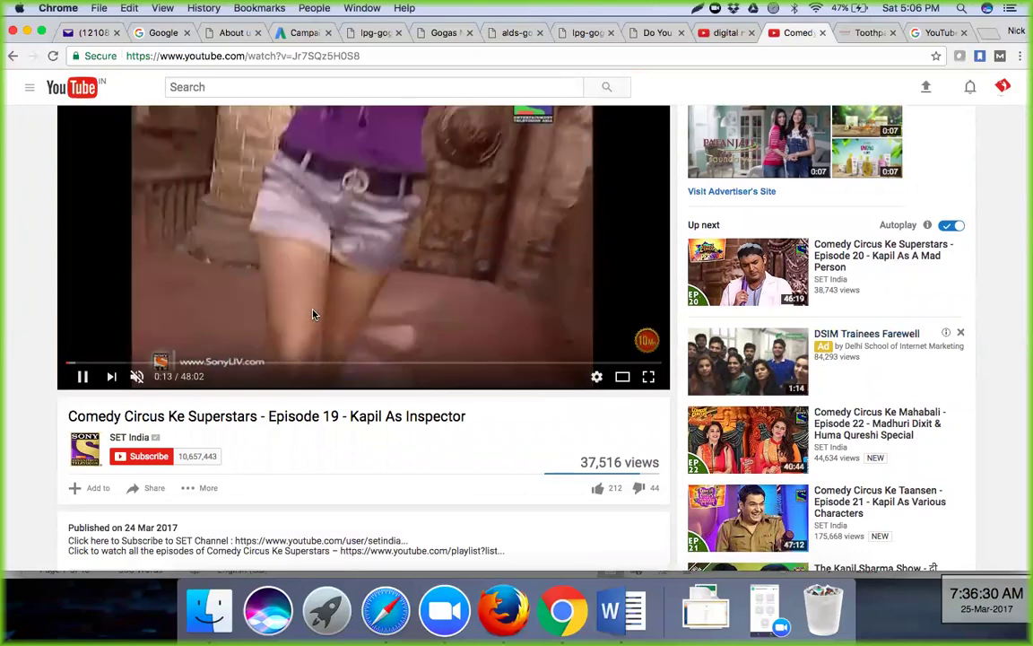
scroll(844, 364, up, 3)
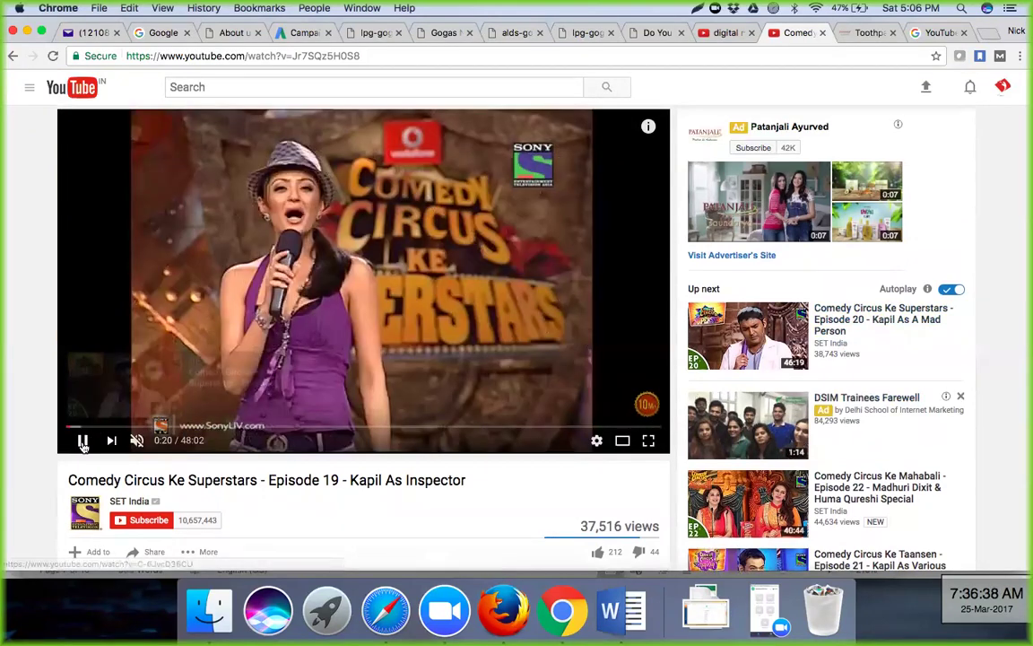
click(82, 440)
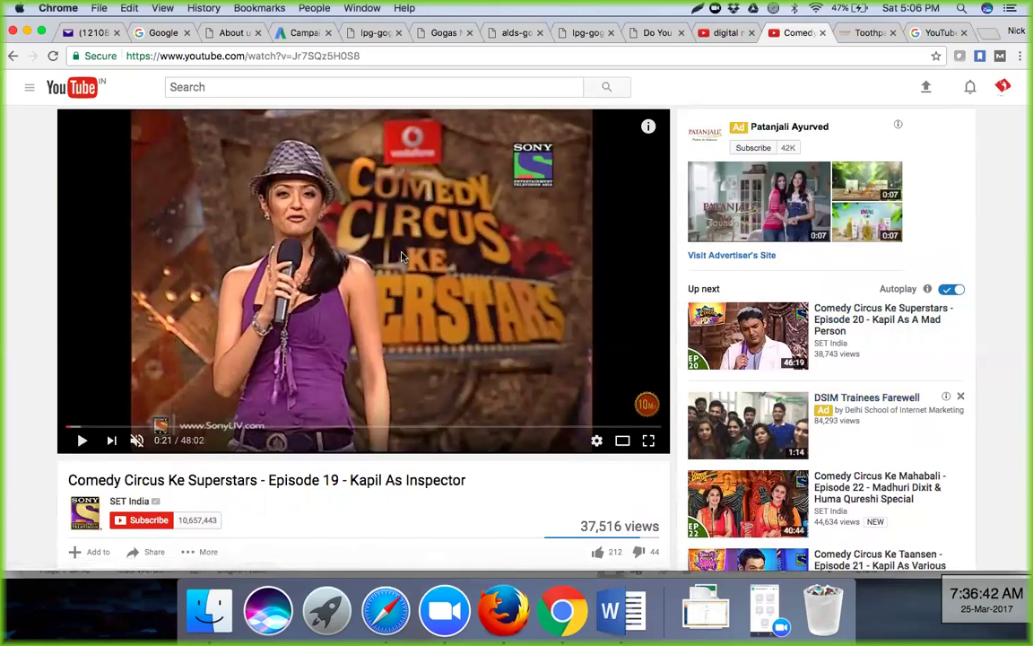
scroll(401, 257, down, 2)
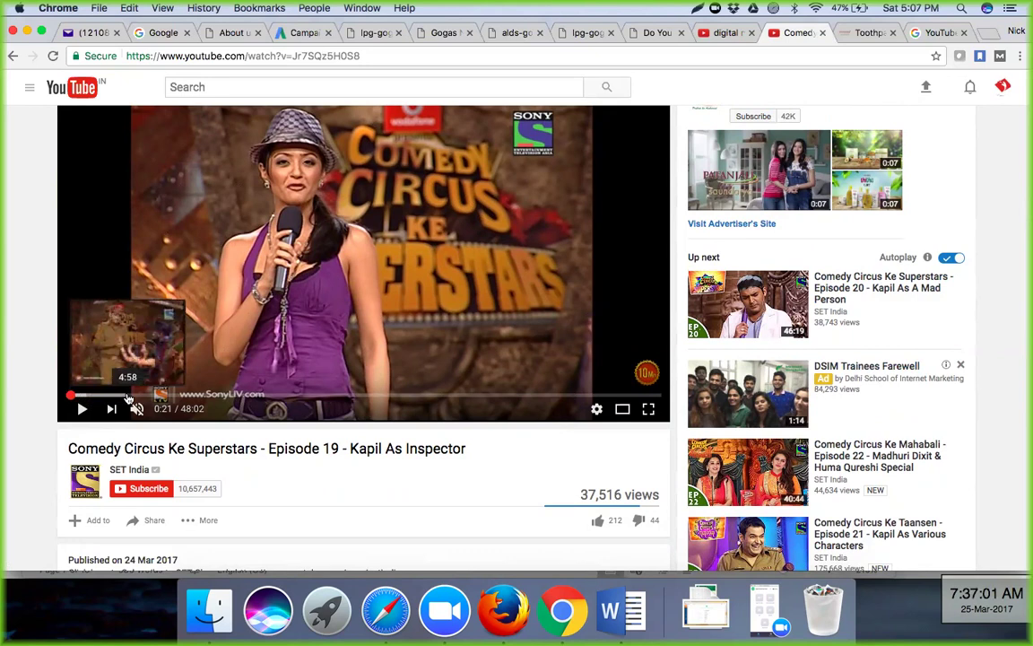
Step: Resume the episode, skip ahead to about 15 minutes, and pause it at 15:02
drag(71, 395, 70, 398)
click(70, 397)
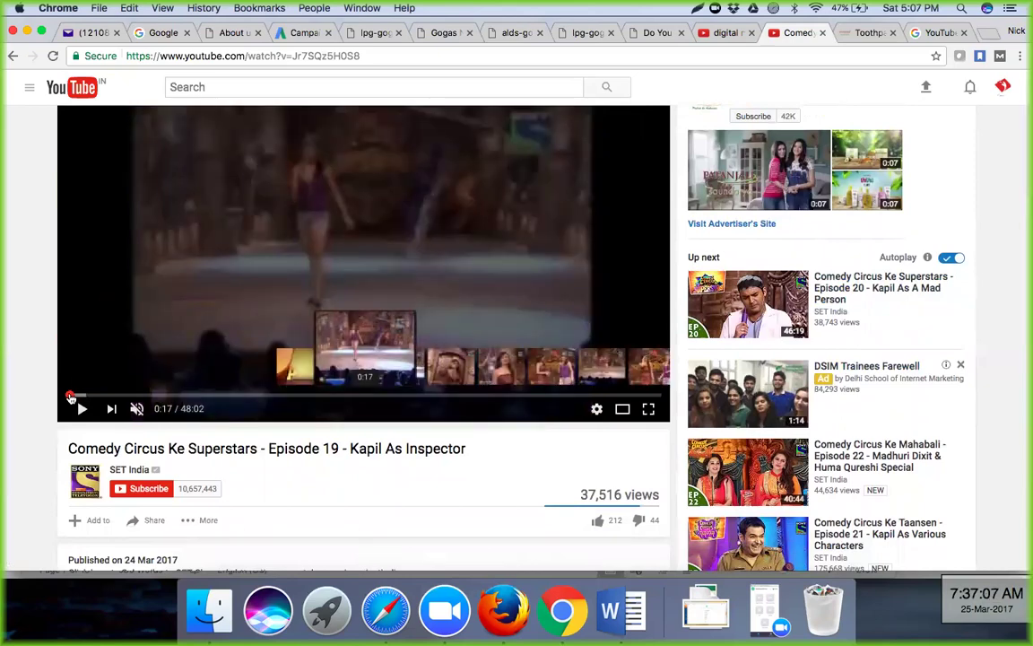
click(81, 408)
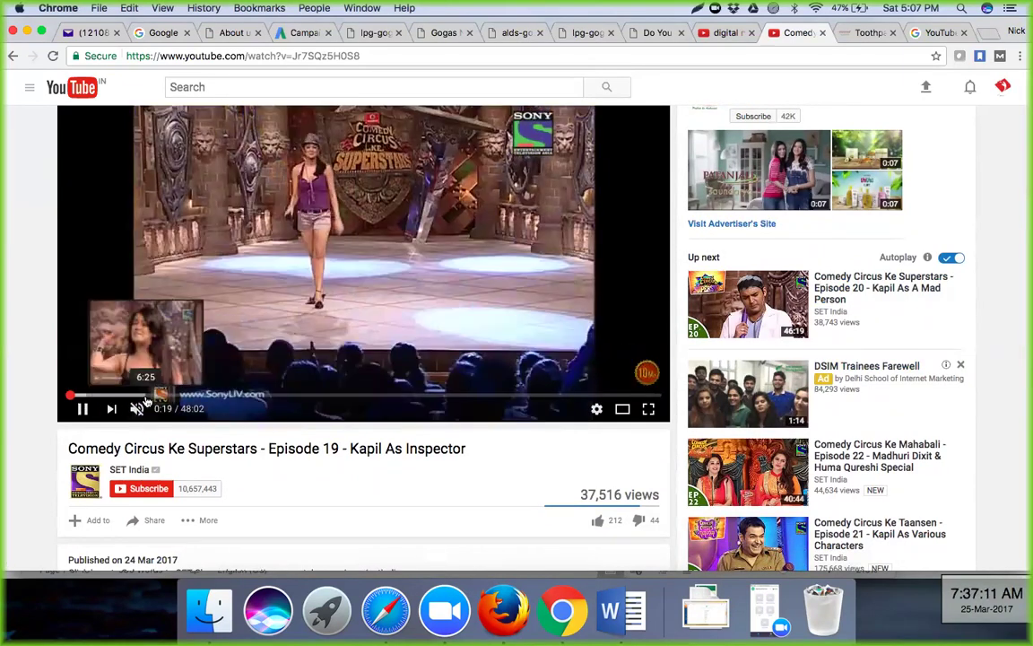
click(254, 396)
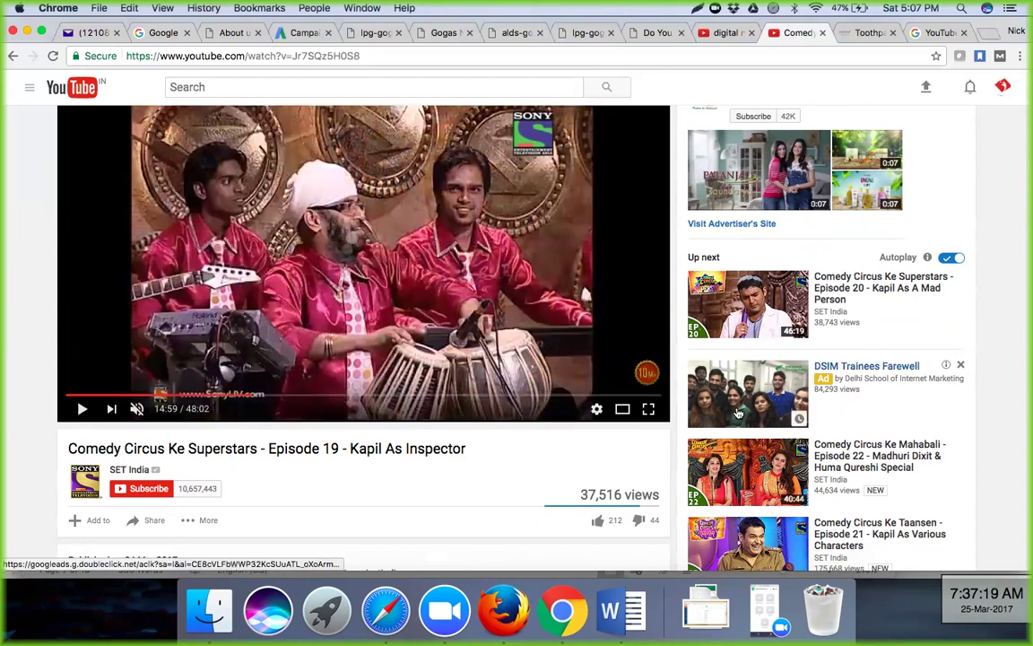
click(87, 409)
key(space)
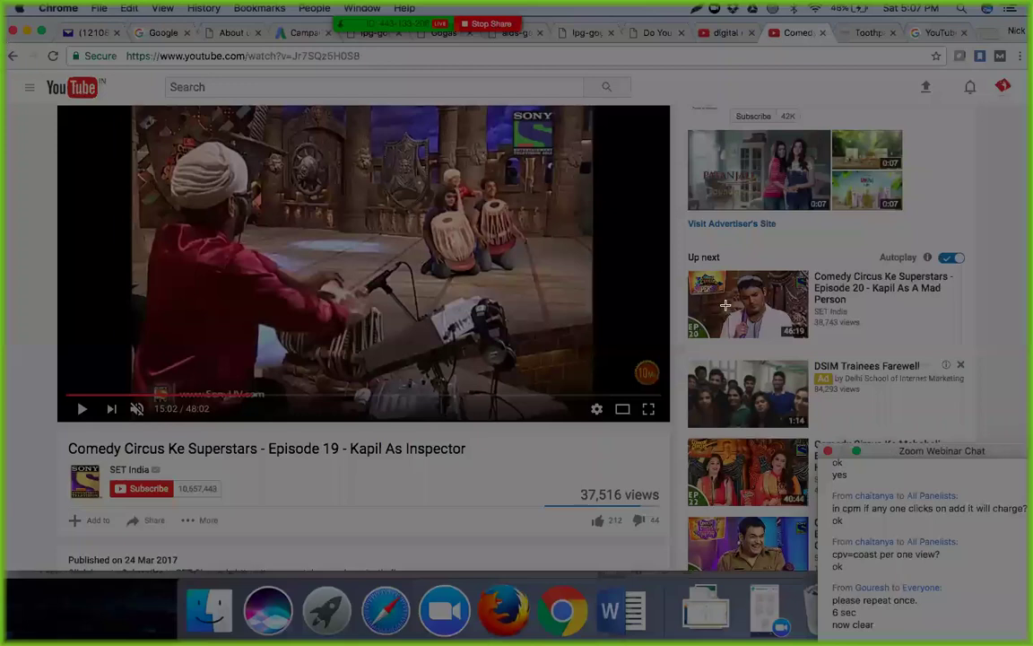
Step: Capture the video page, label the DSIM Trainees Farewell ad "RELATED VIDEOS - Video Discover" in red, circle it, and copy the screenshot
drag(983, 441, 996, 443)
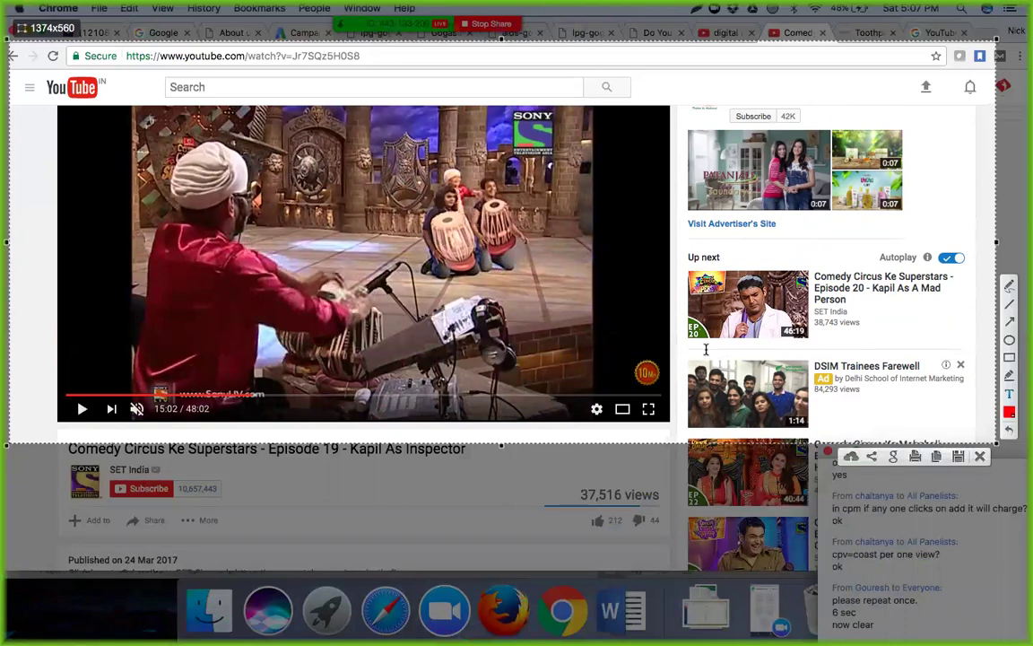
drag(706, 349, 936, 363)
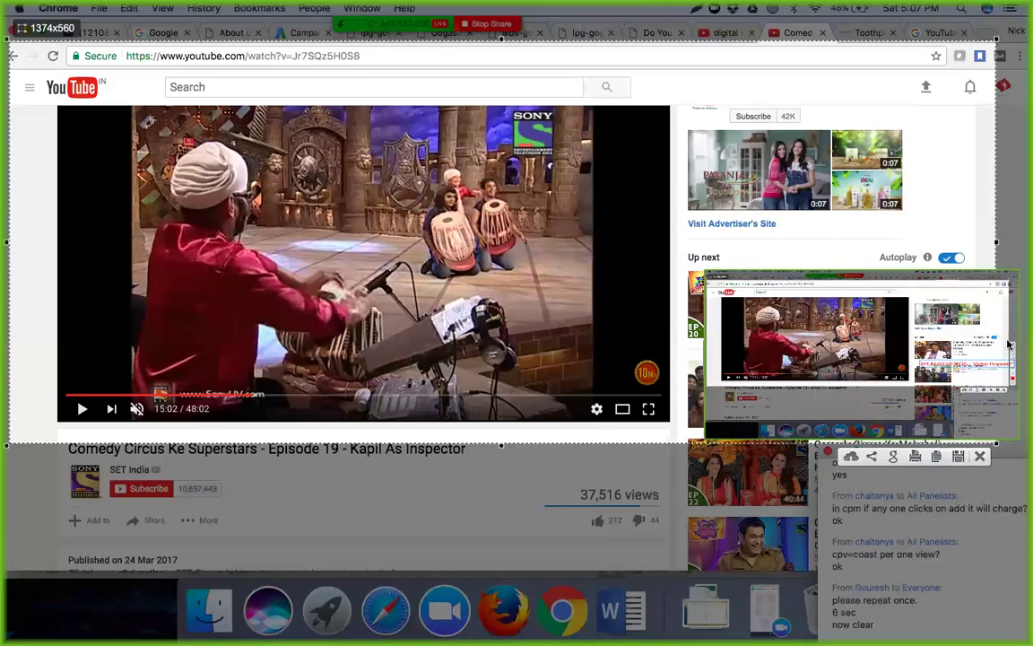
drag(683, 357, 836, 401)
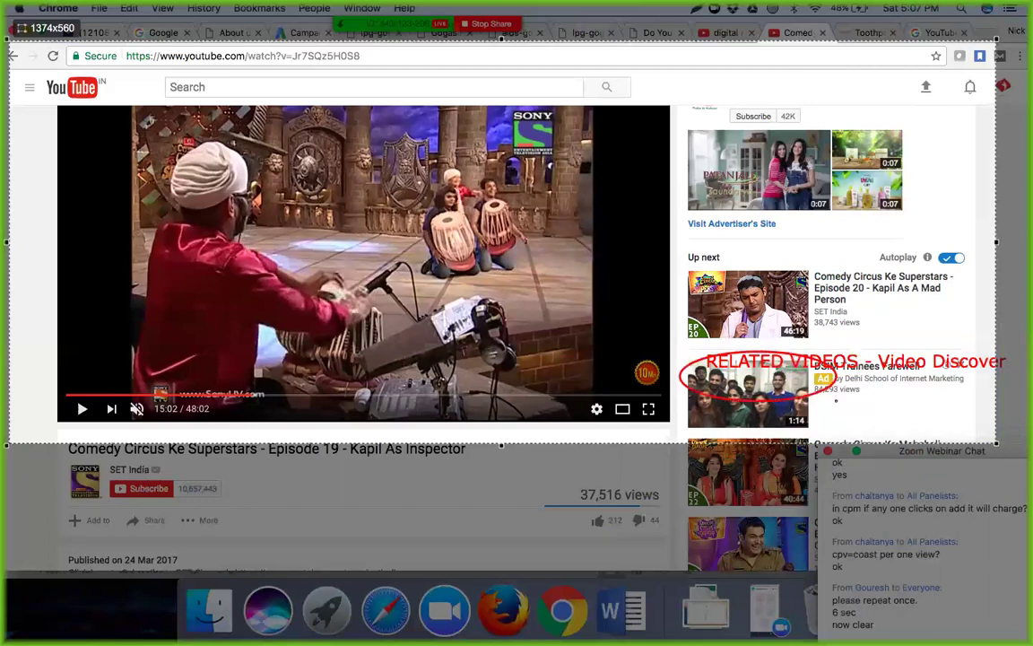
drag(980, 428, 980, 428)
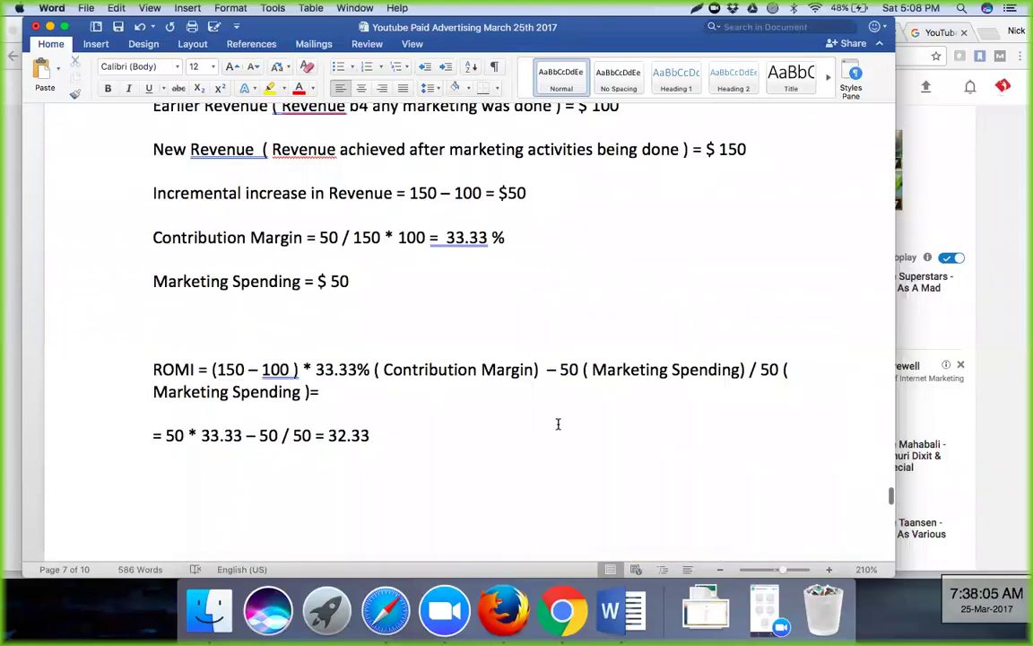
Step: In the Word document, paste the annotated screenshot below the existing Related Video Ad example under Video Discovery Ads
scroll(558, 423, down, 8)
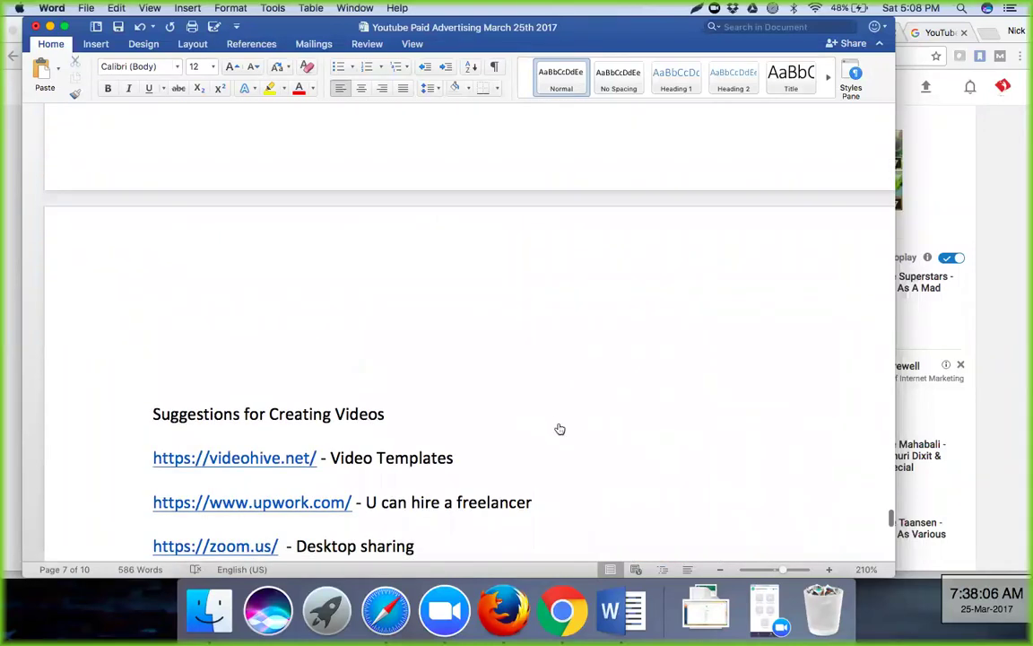
scroll(558, 423, down, 5)
scroll(558, 423, up, 10)
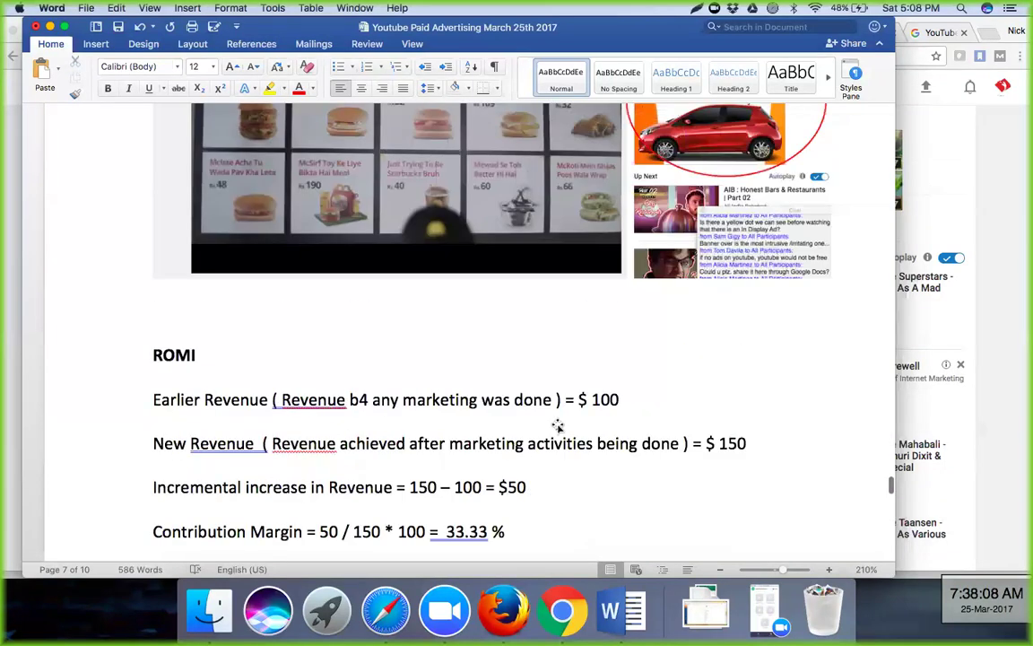
scroll(558, 424, up, 10)
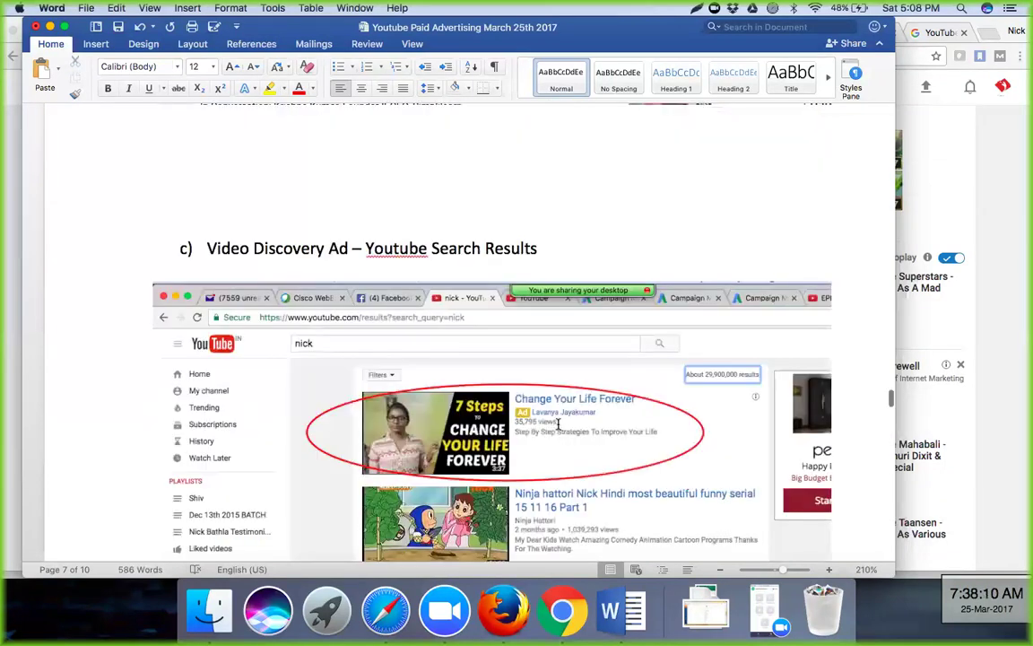
scroll(558, 424, up, 5)
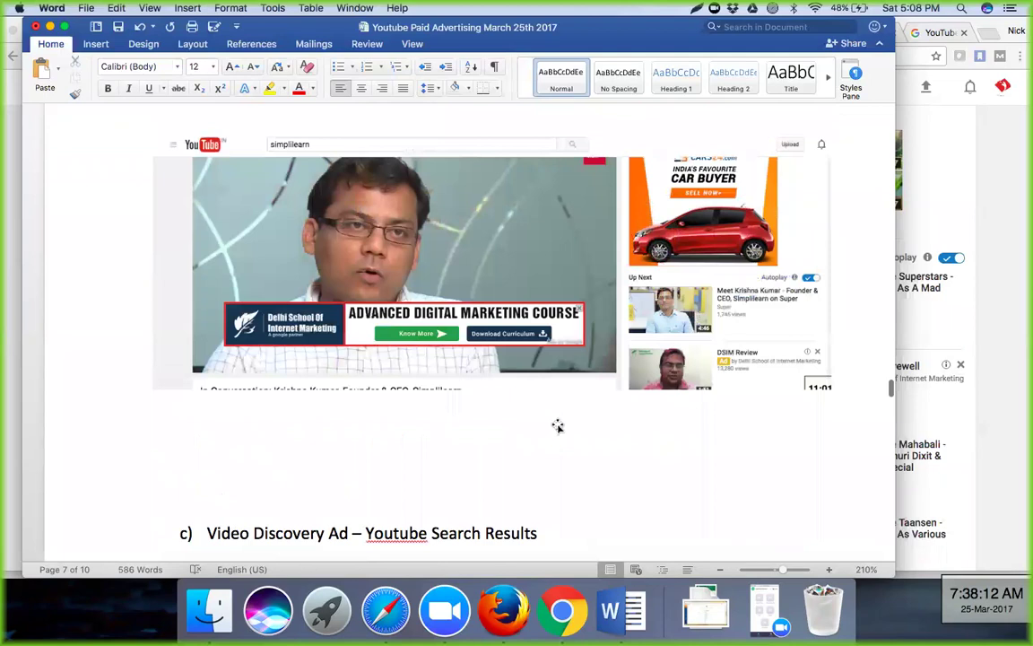
scroll(558, 424, up, 2)
scroll(558, 423, up, 5)
scroll(558, 424, down, 6)
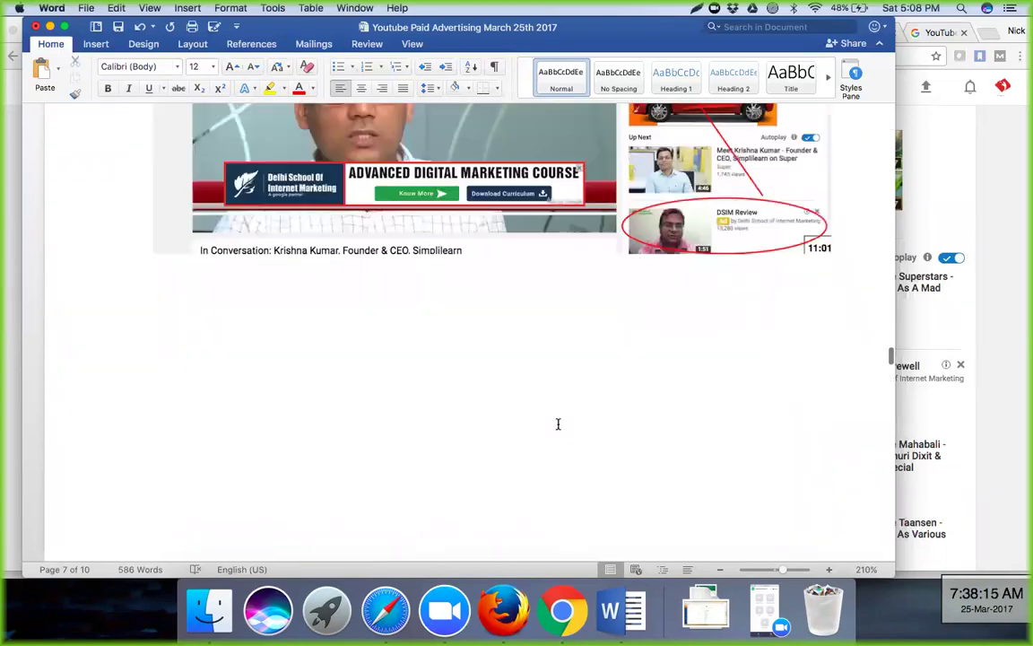
scroll(558, 423, up, 1)
scroll(647, 397, up, 2)
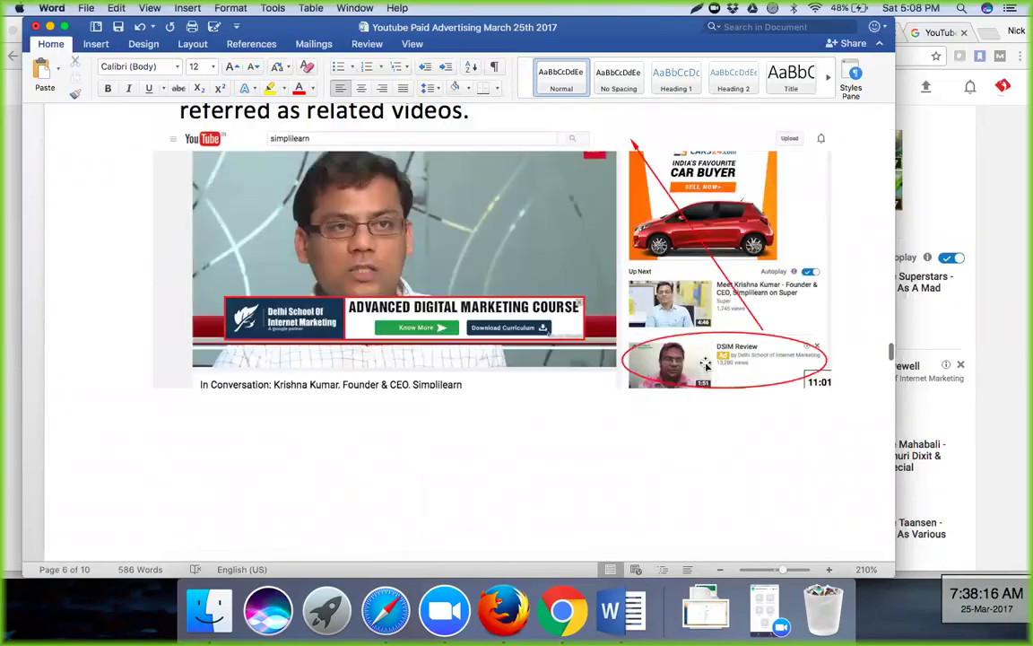
scroll(705, 375, up, 2)
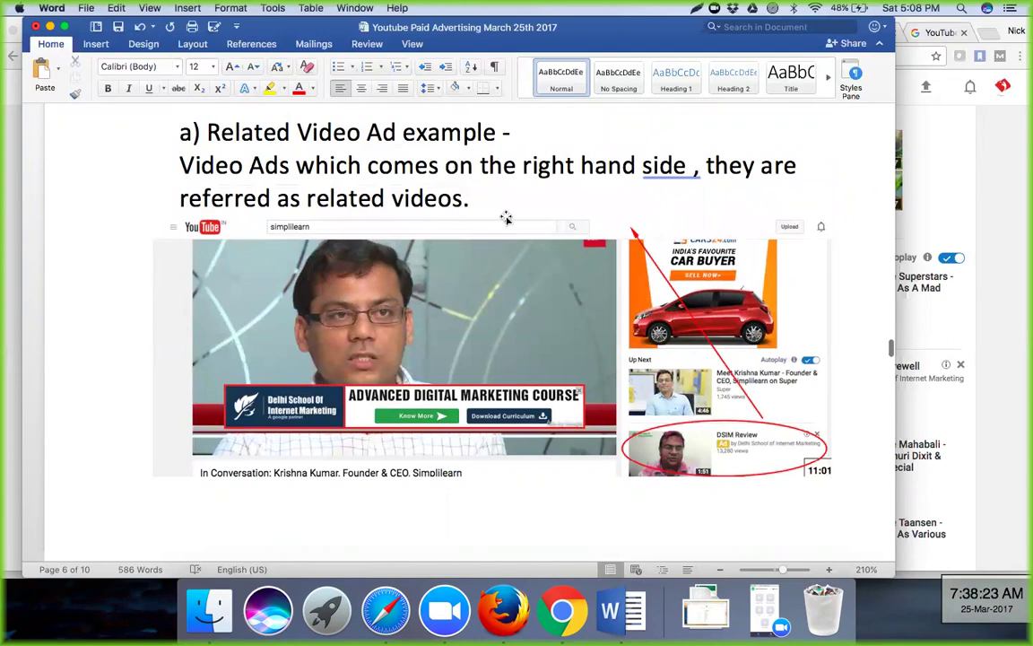
scroll(470, 286, down, 2)
scroll(470, 286, down, 1)
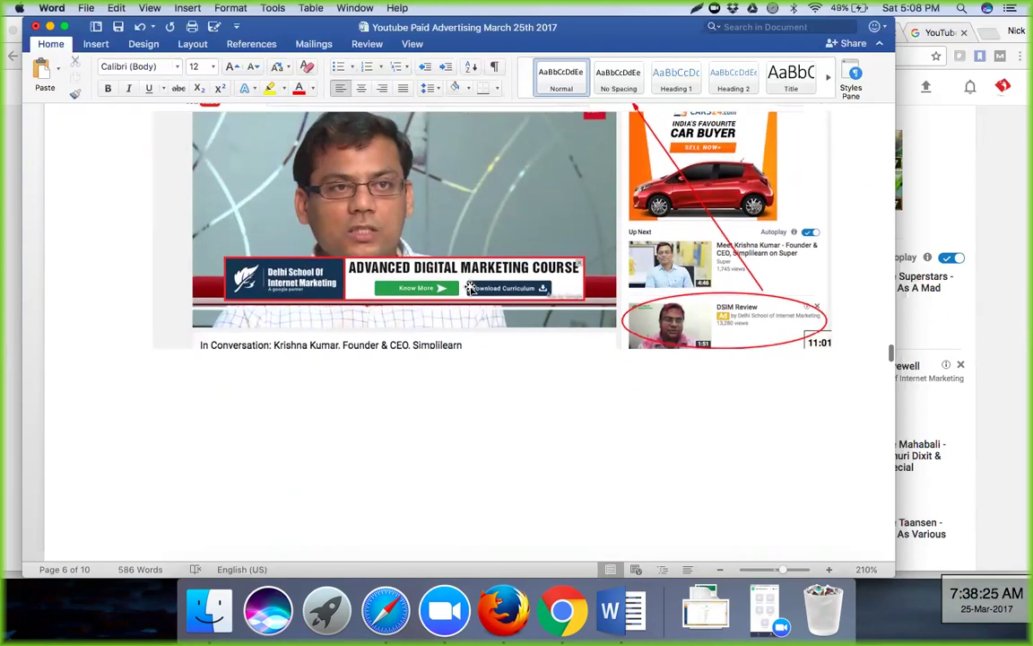
click(331, 412)
key(super+v)
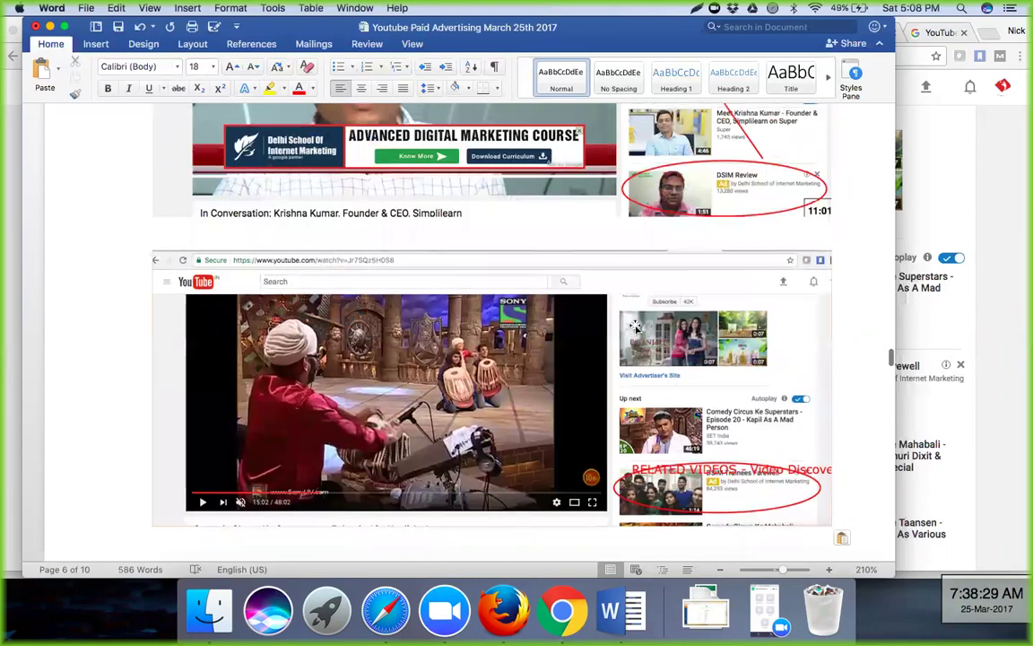
Step: Examine the related-video example and the TrueView overlay ad example in the Video Discovery Ads section
scroll(635, 328, up, 2)
scroll(635, 325, up, 5)
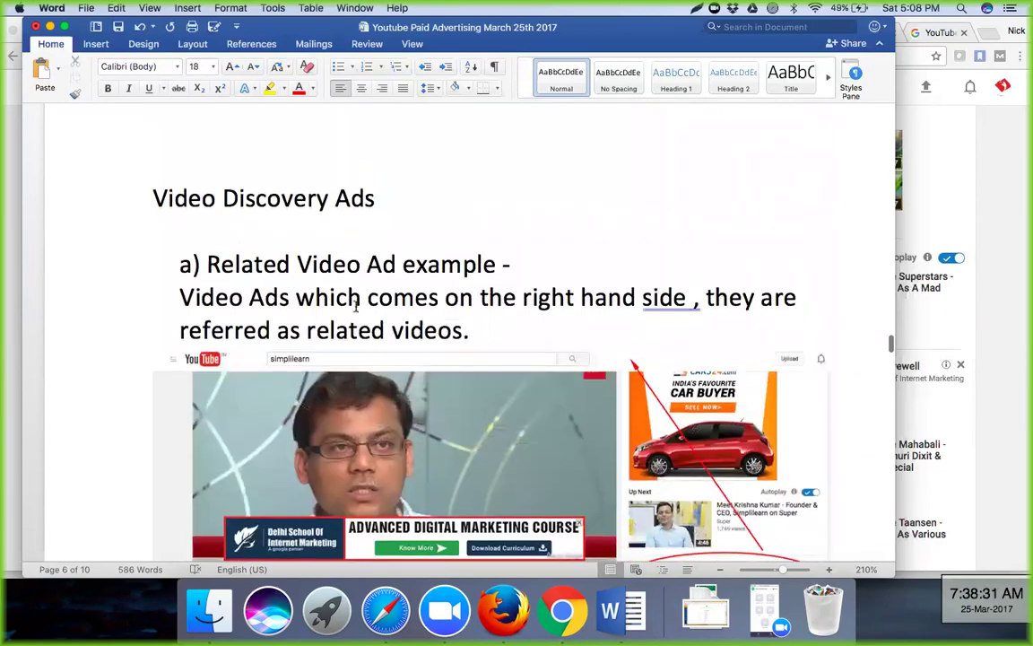
scroll(349, 292, down, 5)
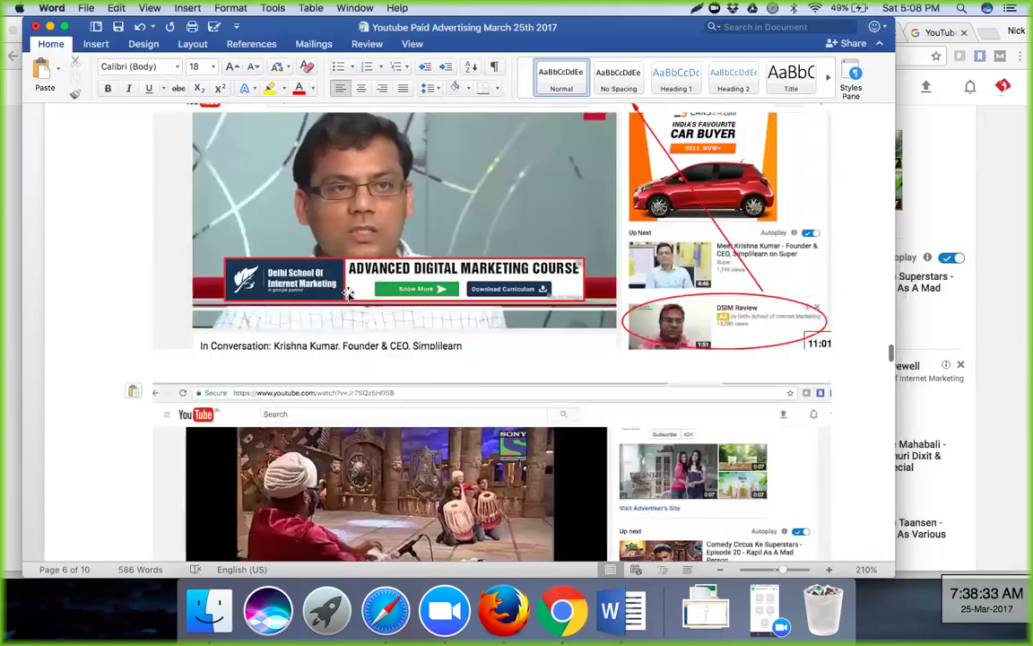
scroll(348, 294, up, 7)
scroll(348, 294, down, 4)
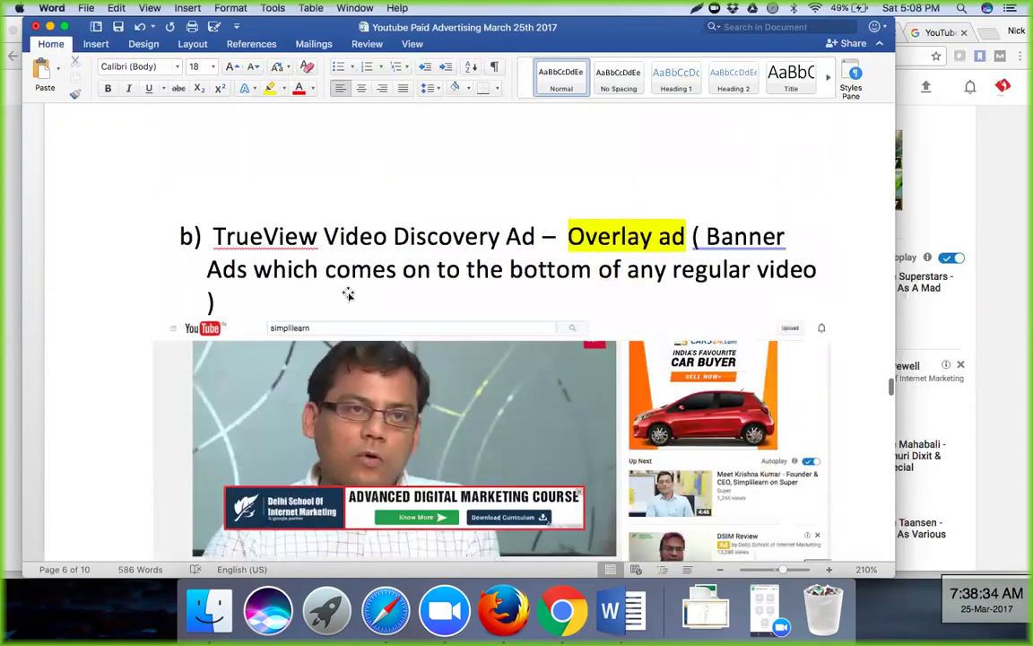
scroll(348, 293, down, 1)
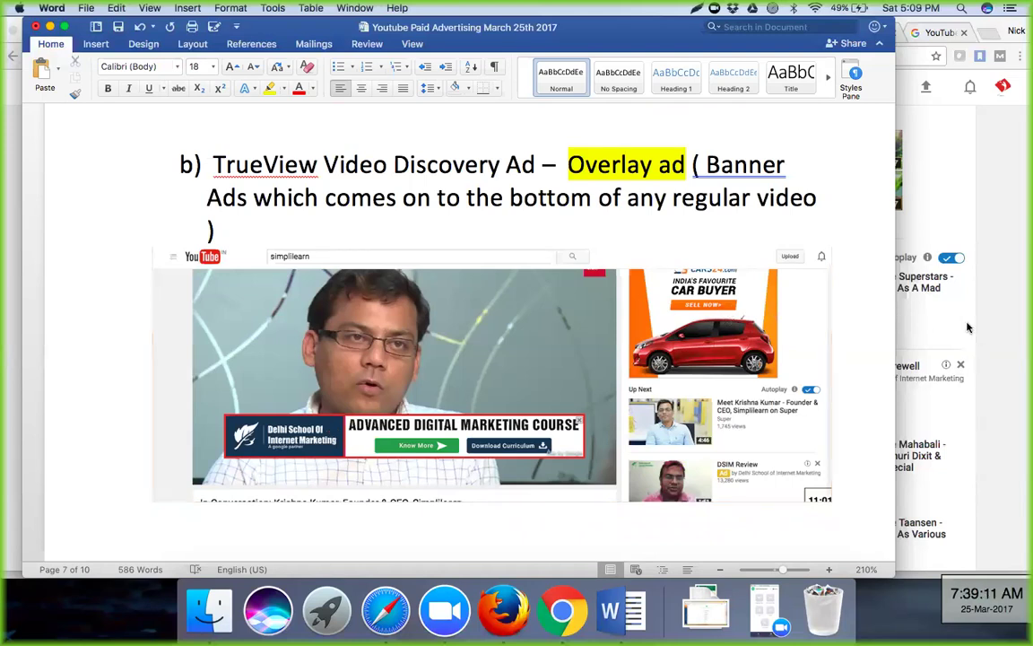
Step: Switch to Chrome, open the related "The Kapil Sharma Show - Ep - 91" video, and pause its Amul pre-roll ad
click(1000, 342)
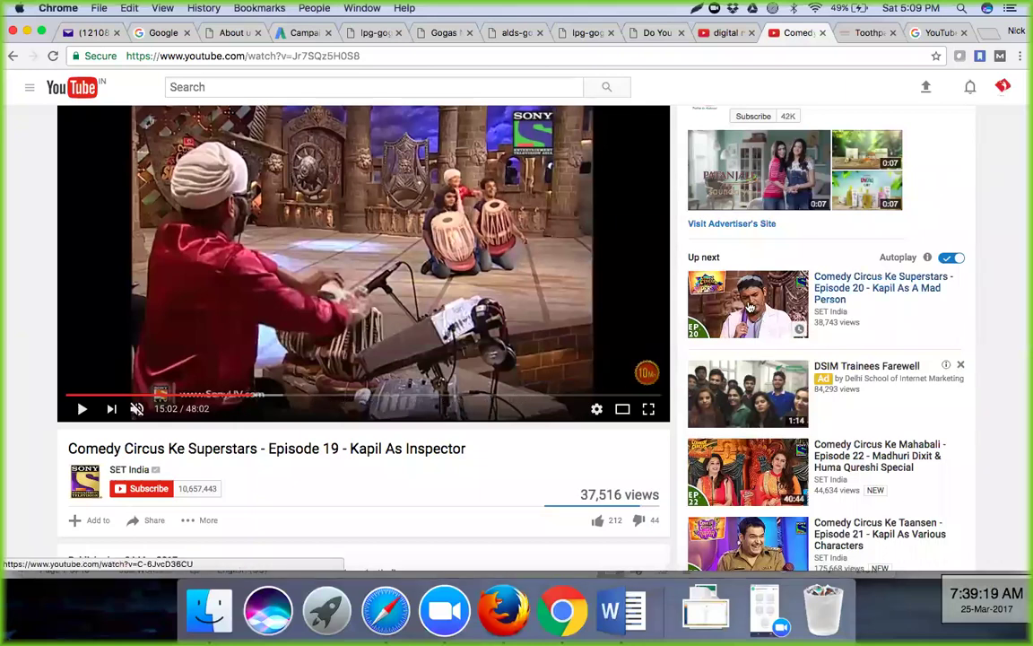
scroll(750, 307, down, 1)
scroll(750, 308, down, 4)
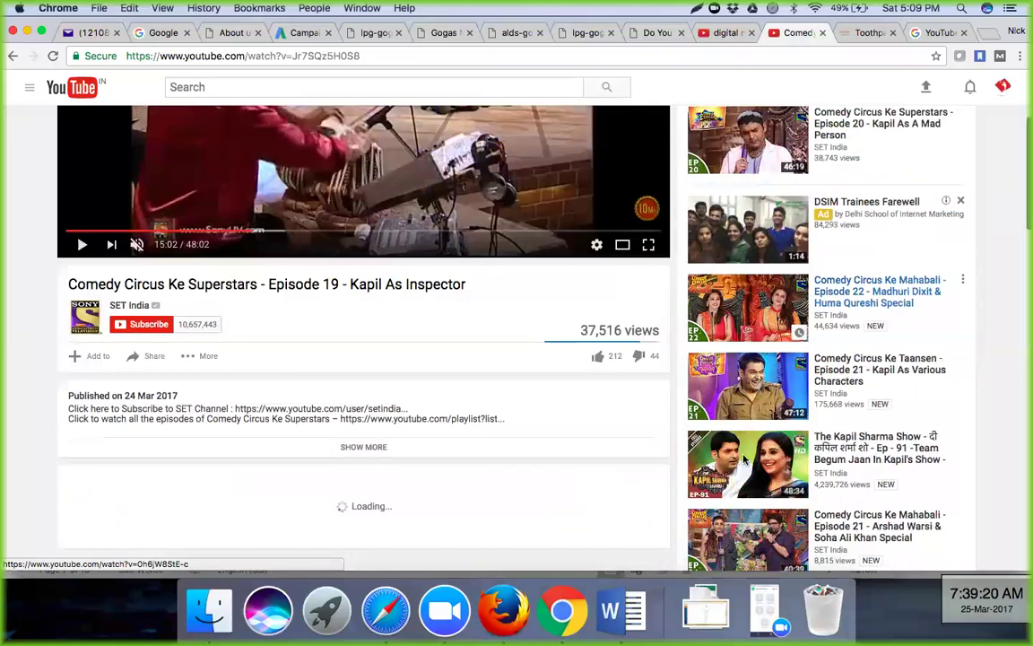
click(744, 460)
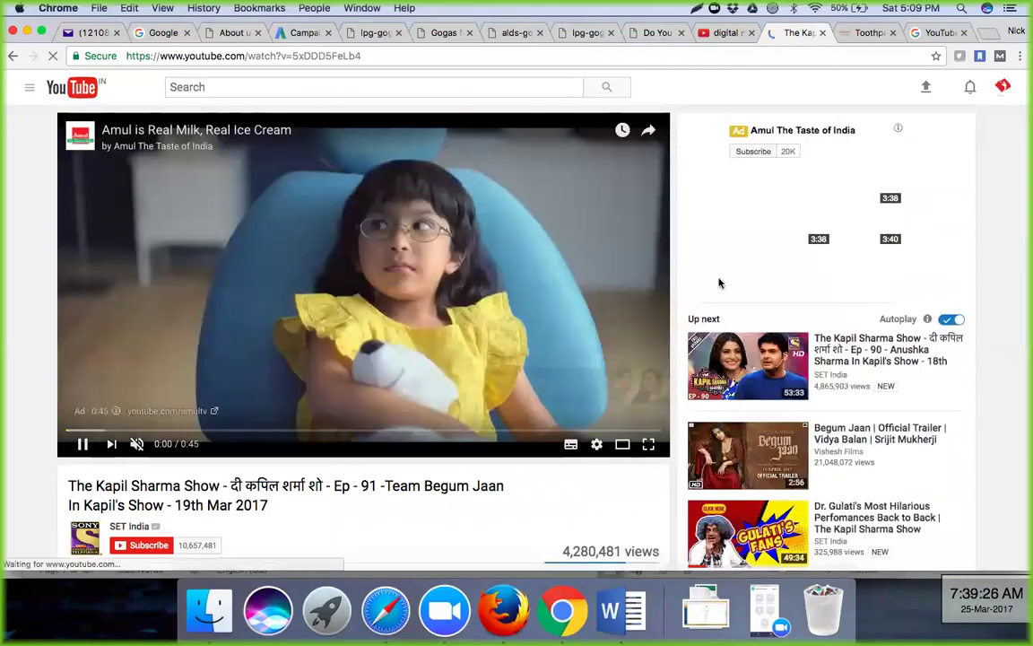
click(84, 445)
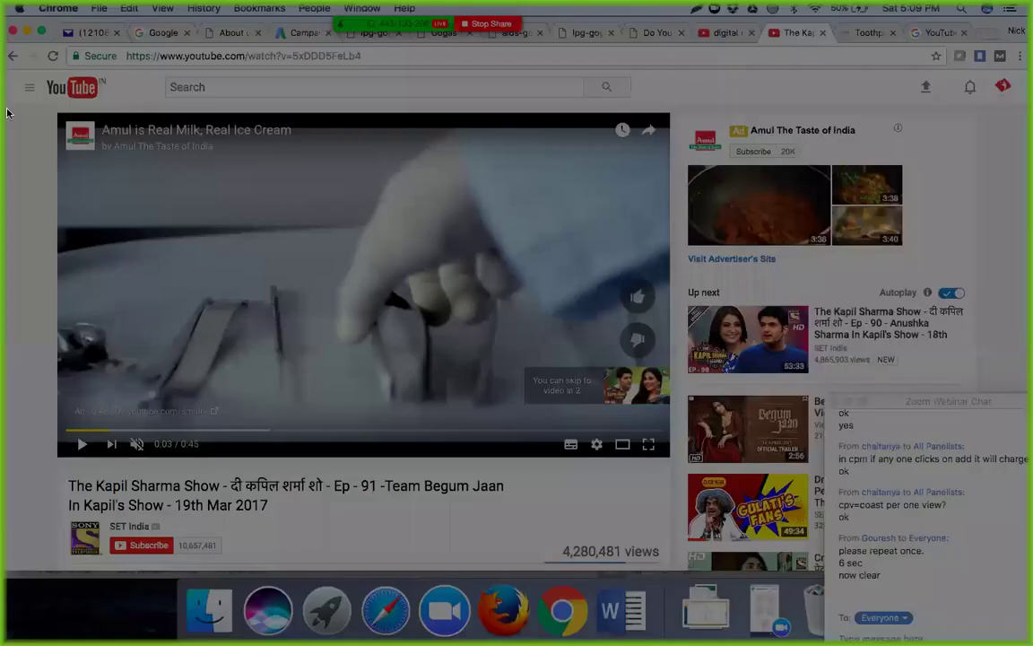
Step: Capture a 1380x537 screenshot of the page with the Amul pre-roll ad and its companion banner, and copy it
drag(9, 43, 722, 457)
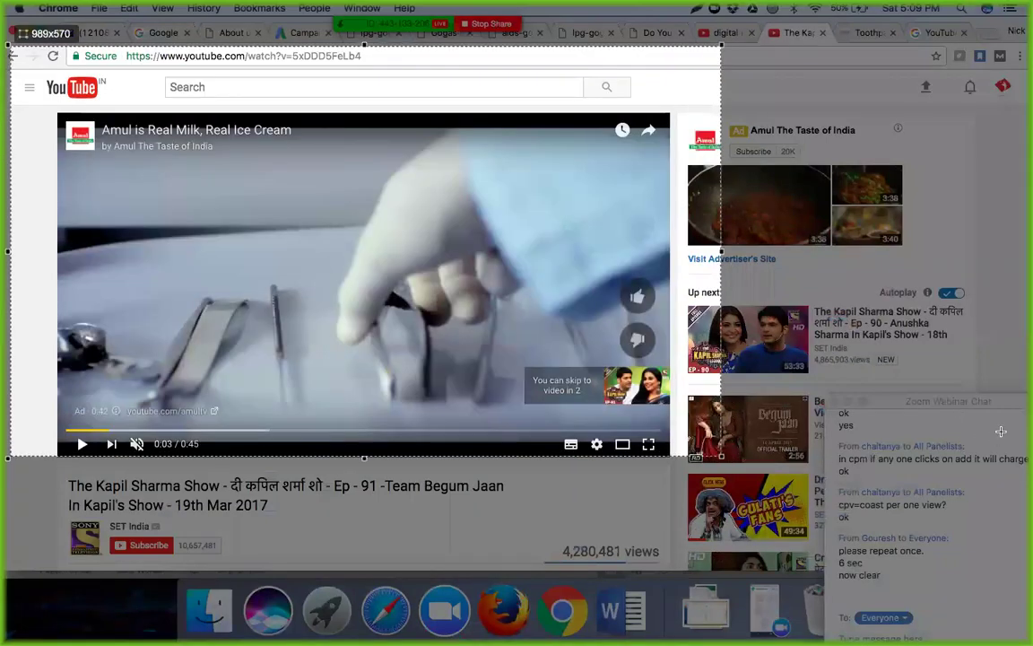
drag(1001, 432, 1001, 433)
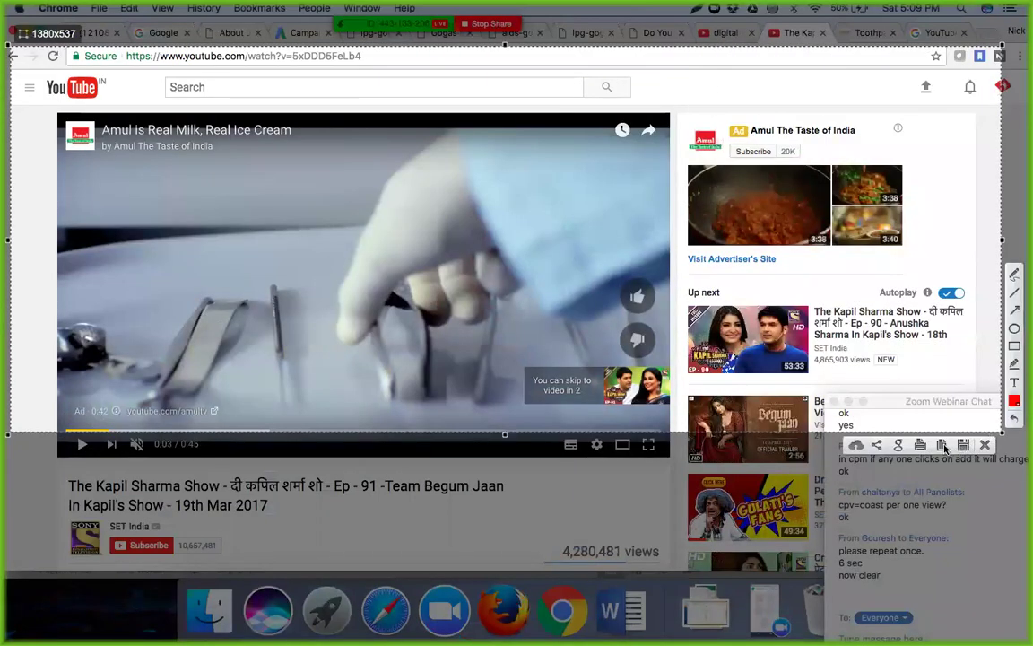
click(943, 445)
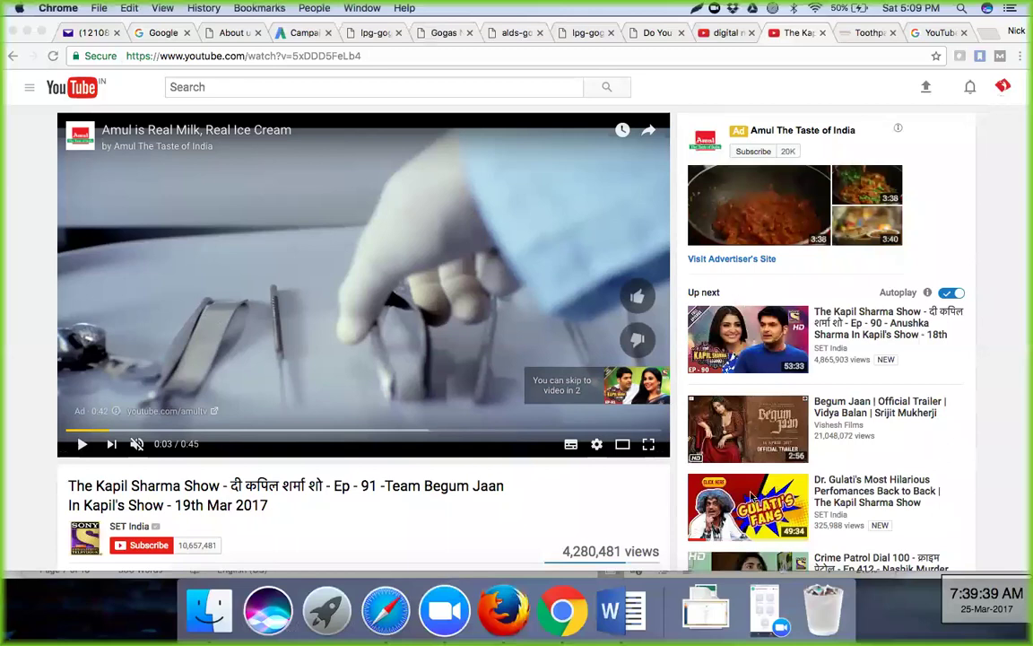
Step: Switch to the Word document and paste the Amul ad screenshot below the Patanjali companion banner example, above "Pricing - 30 second rule"
click(610, 610)
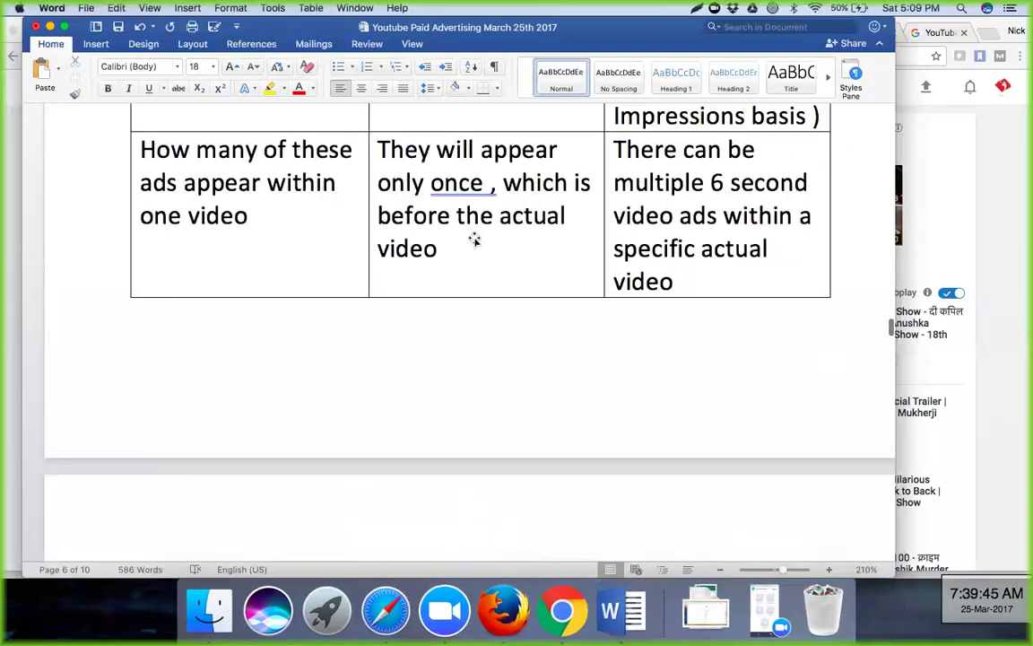
scroll(475, 239, down, 5)
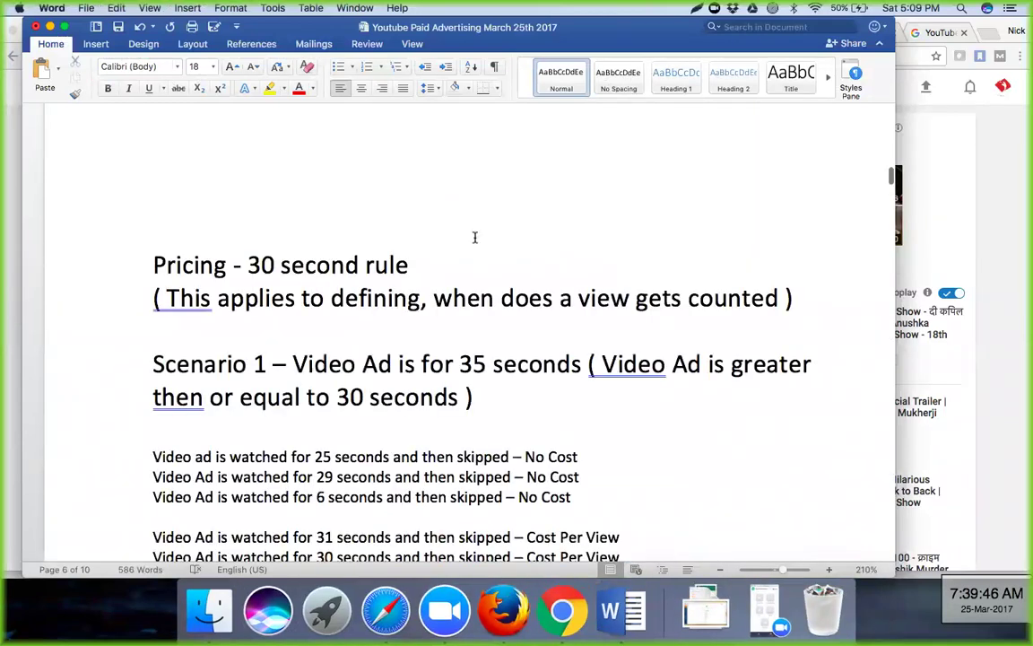
scroll(475, 240, up, 15)
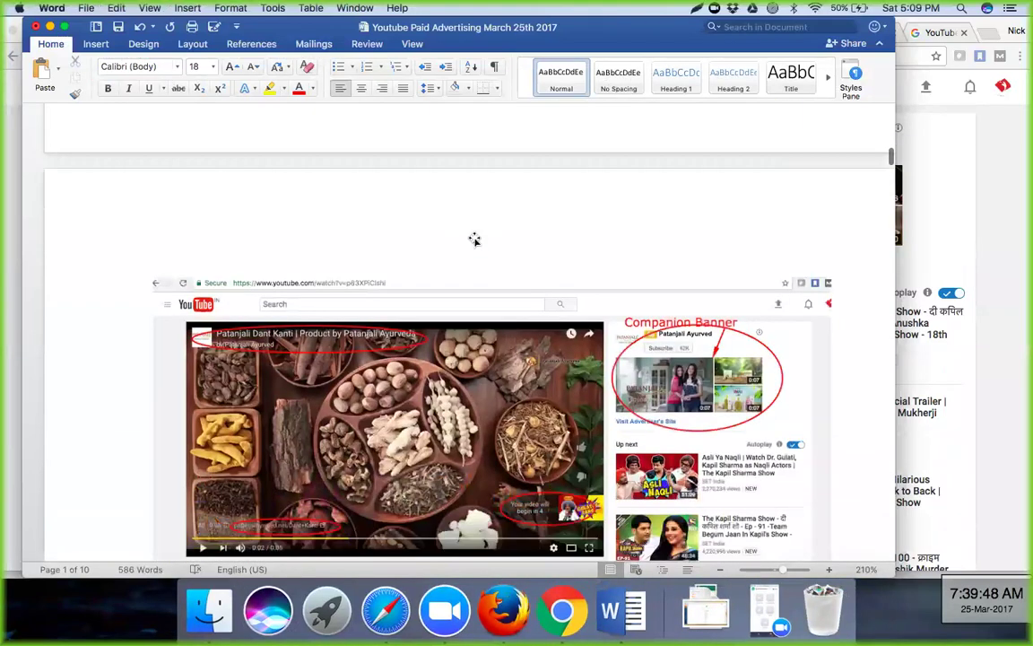
scroll(384, 338, down, 4)
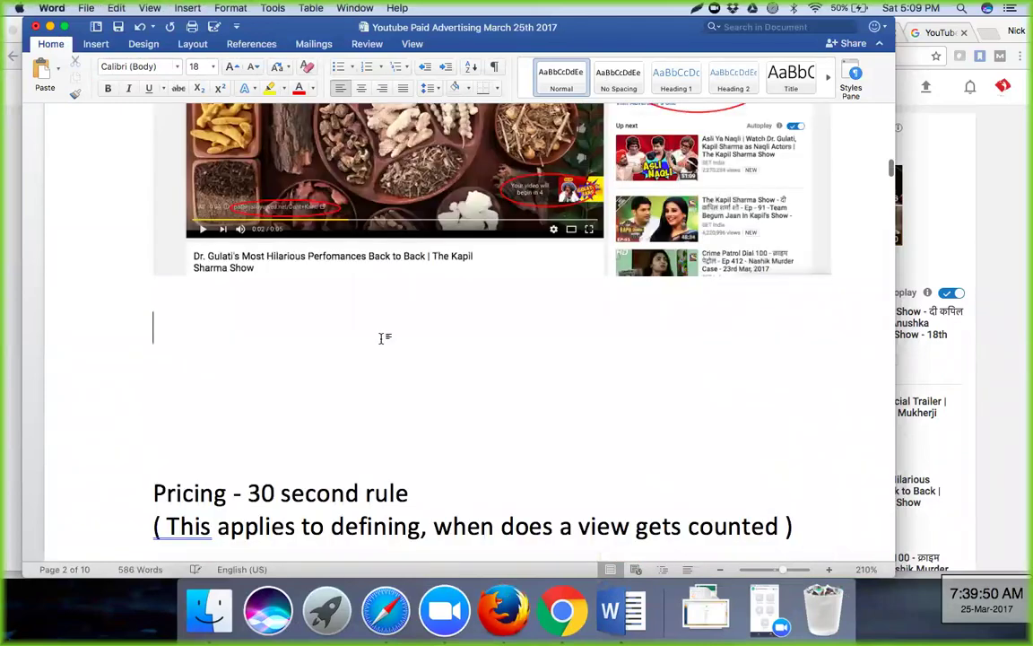
key(super+v)
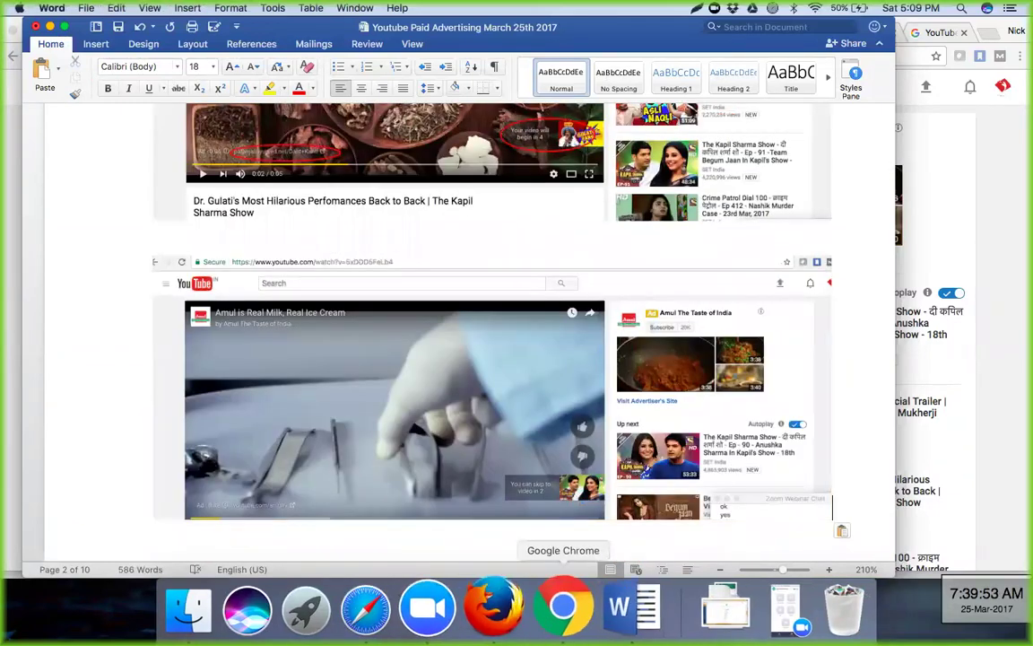
Step: Switch to Chrome, resume the Amul pre-roll ad, skip it, and let the main video play
click(563, 609)
click(81, 443)
click(274, 362)
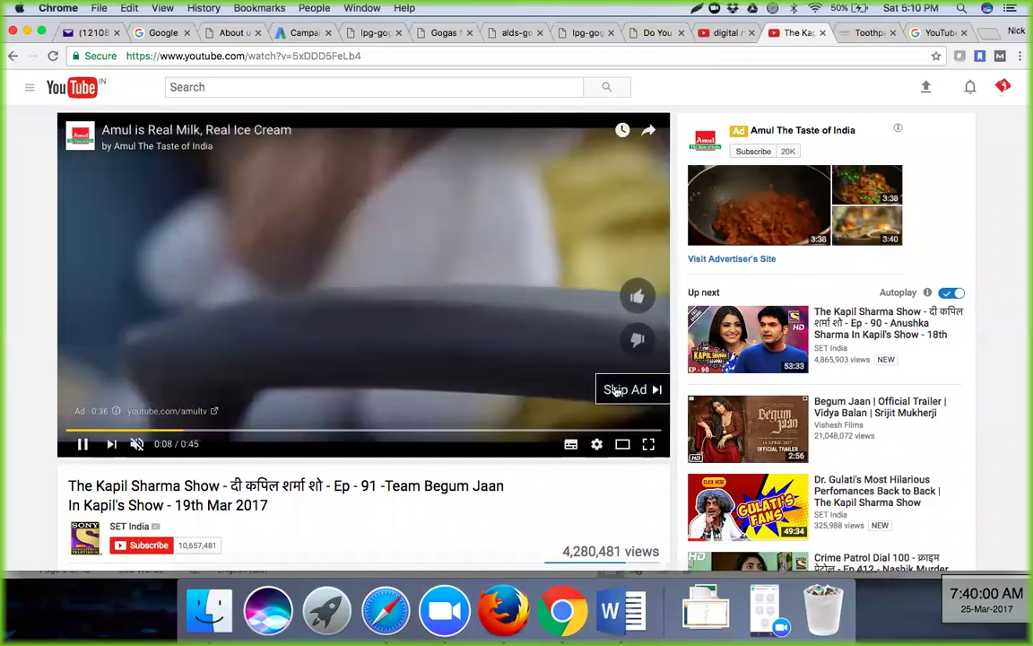
click(616, 390)
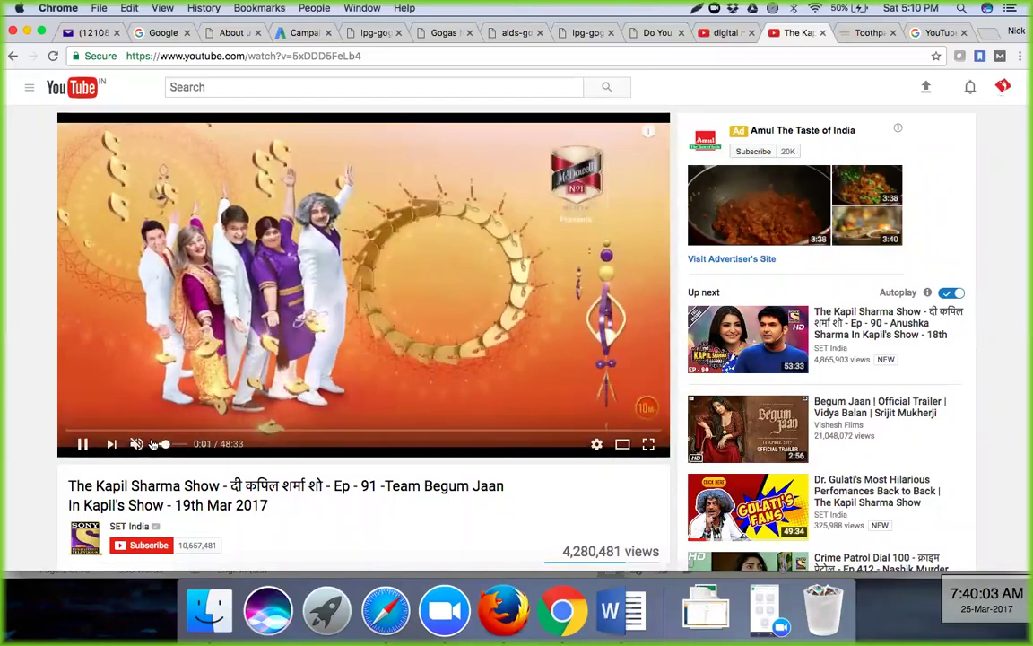
click(152, 443)
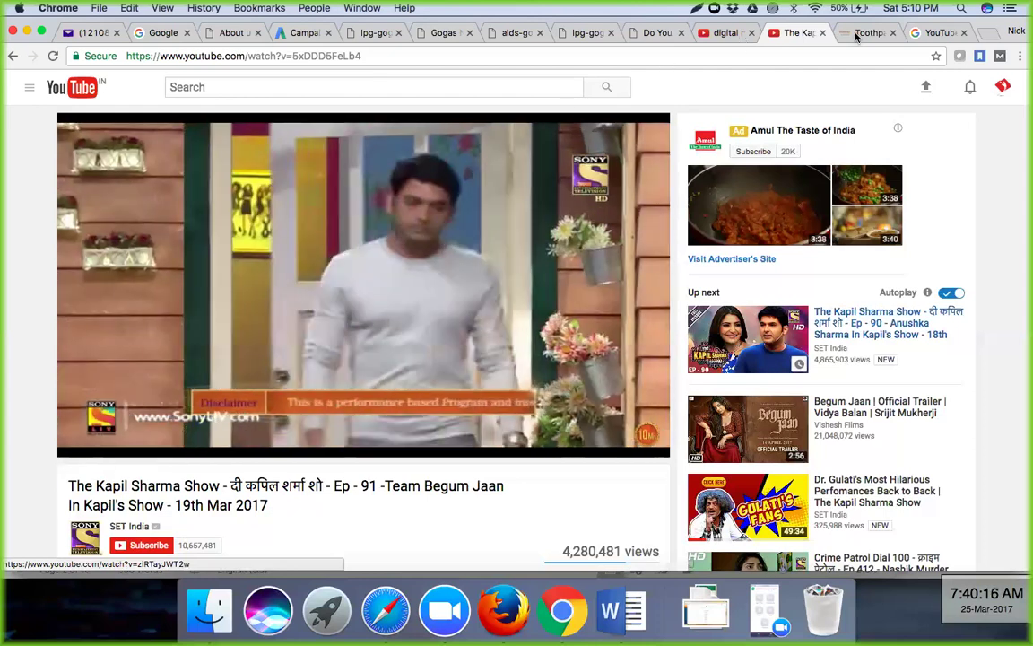
Step: In a new browser tab, search Google Images for "video overlay ad"
click(933, 34)
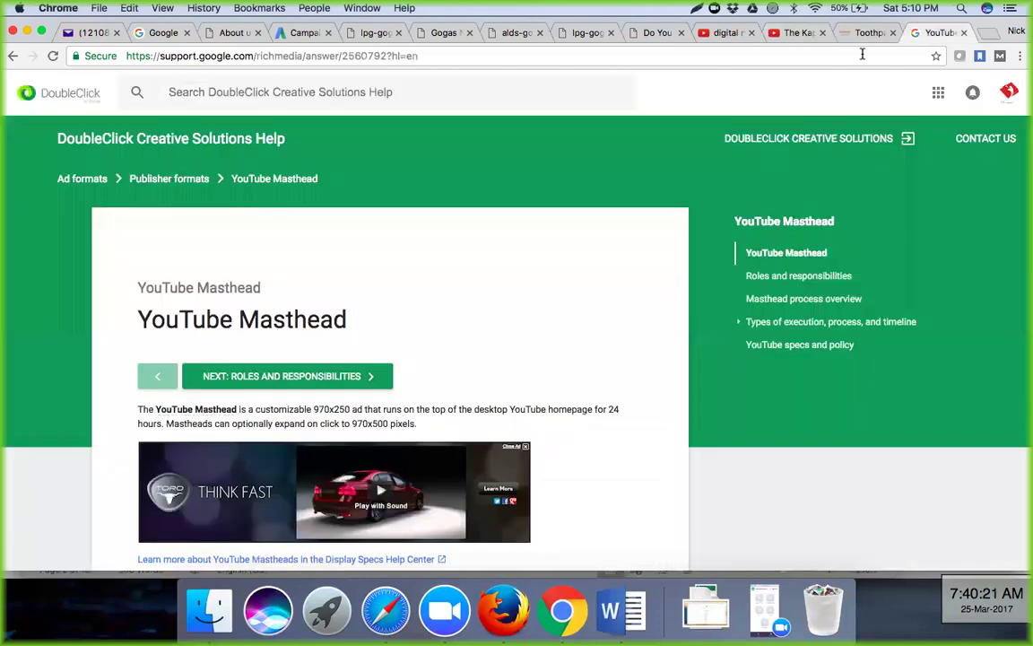
click(985, 34)
text(v)
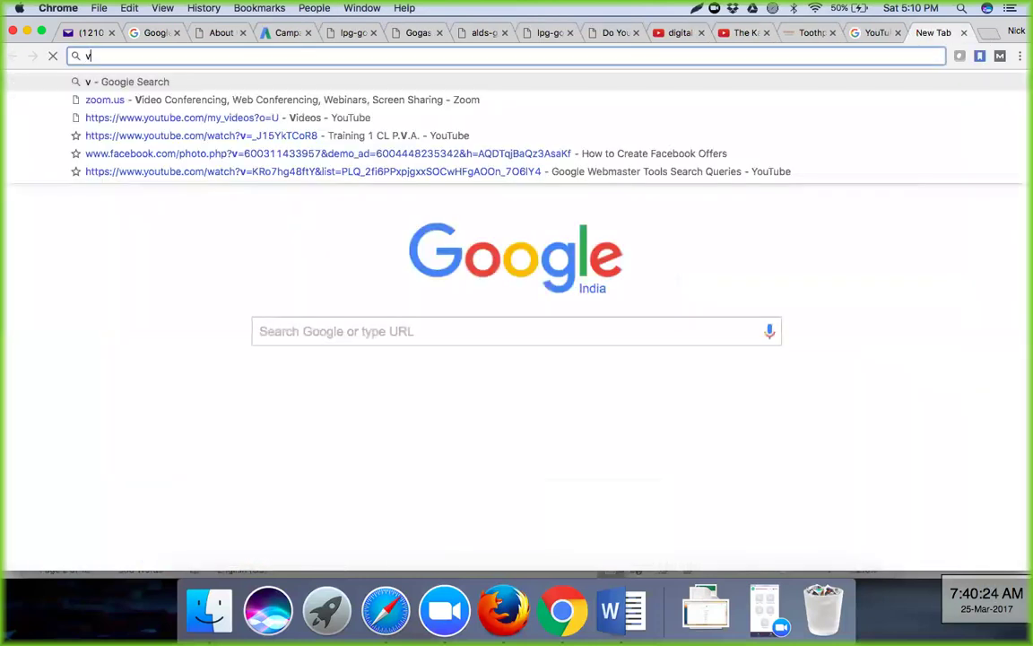
text(ideo ove)
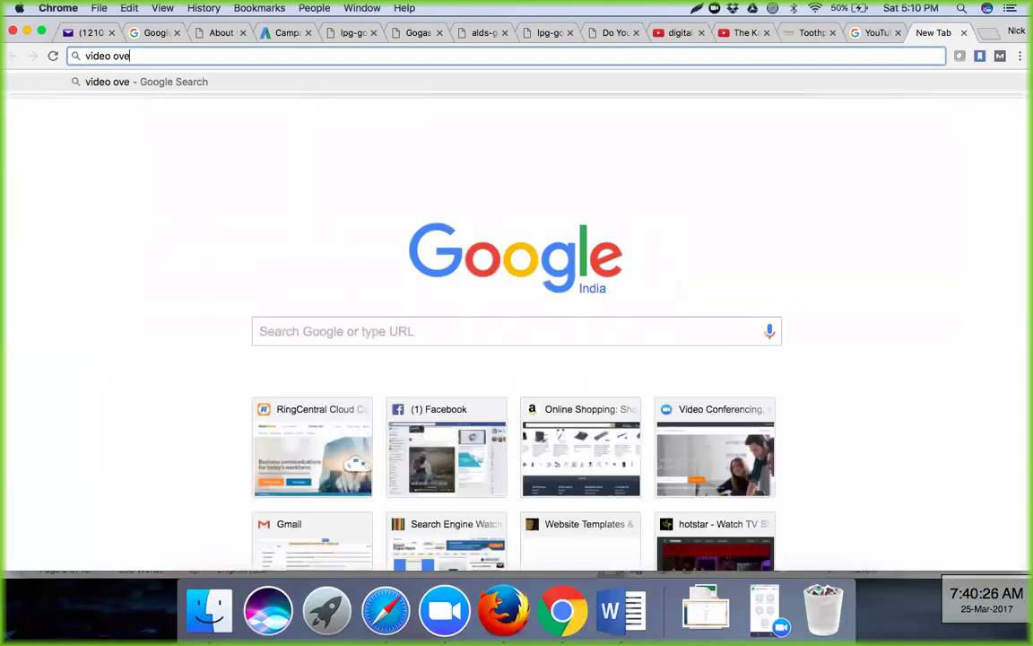
text(rlay ad)
key(Return)
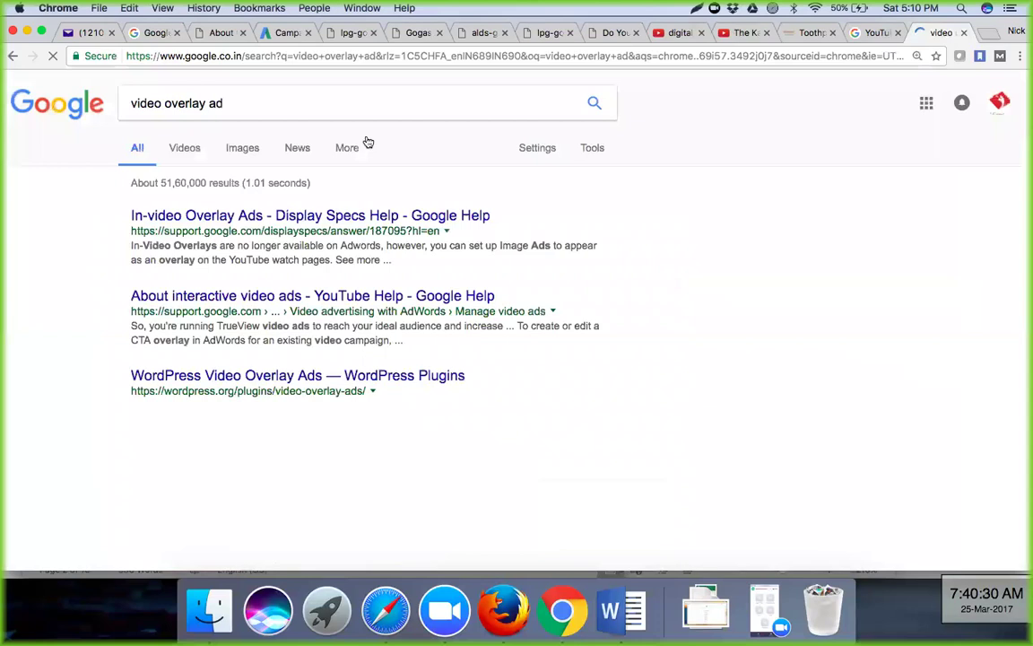
click(243, 149)
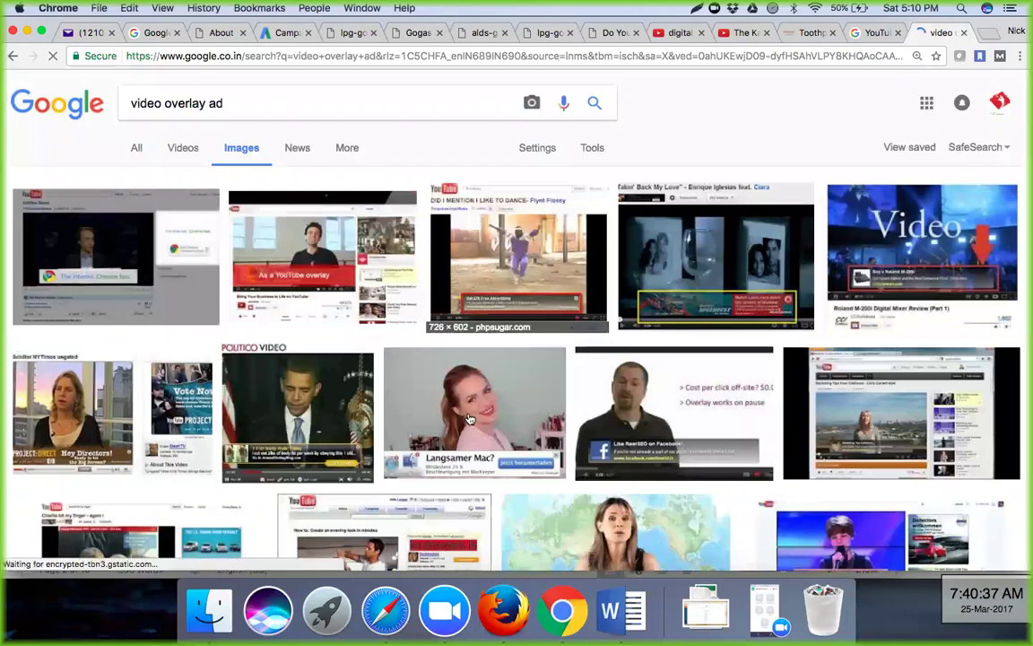
Step: Open the OgbongeBlog image showing the Efritin.com overlay ad and capture a screenshot of its video player area
scroll(476, 403, down, 2)
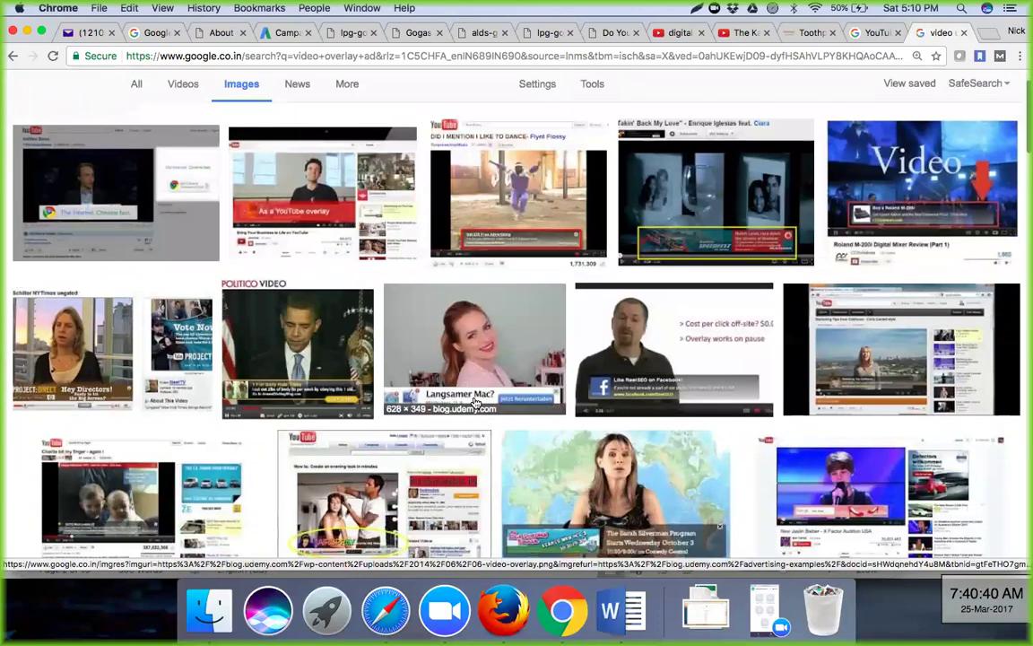
scroll(476, 403, down, 6)
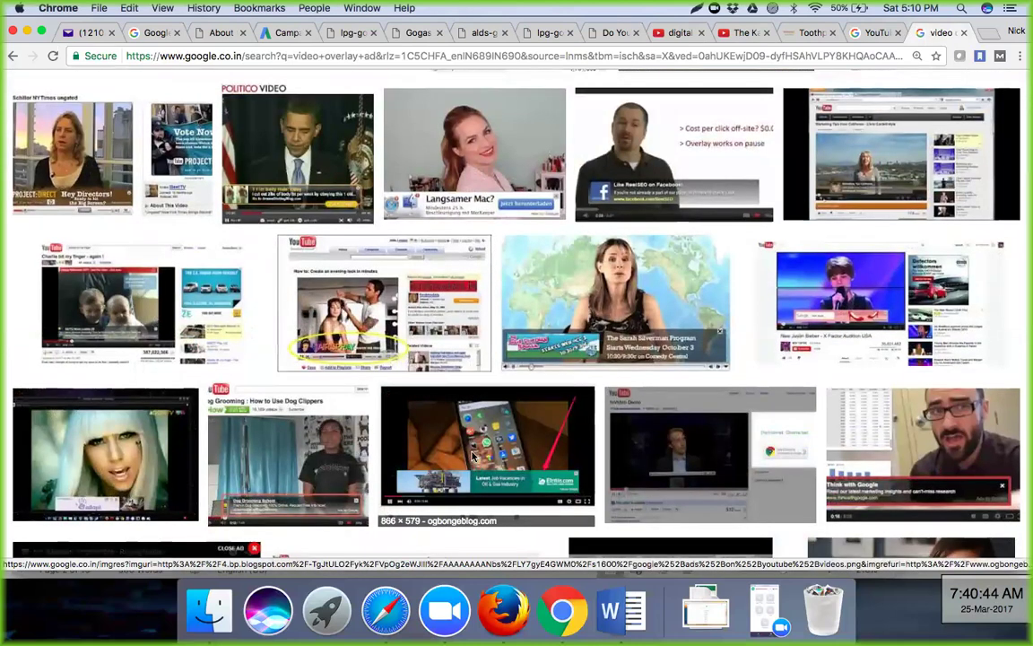
click(475, 412)
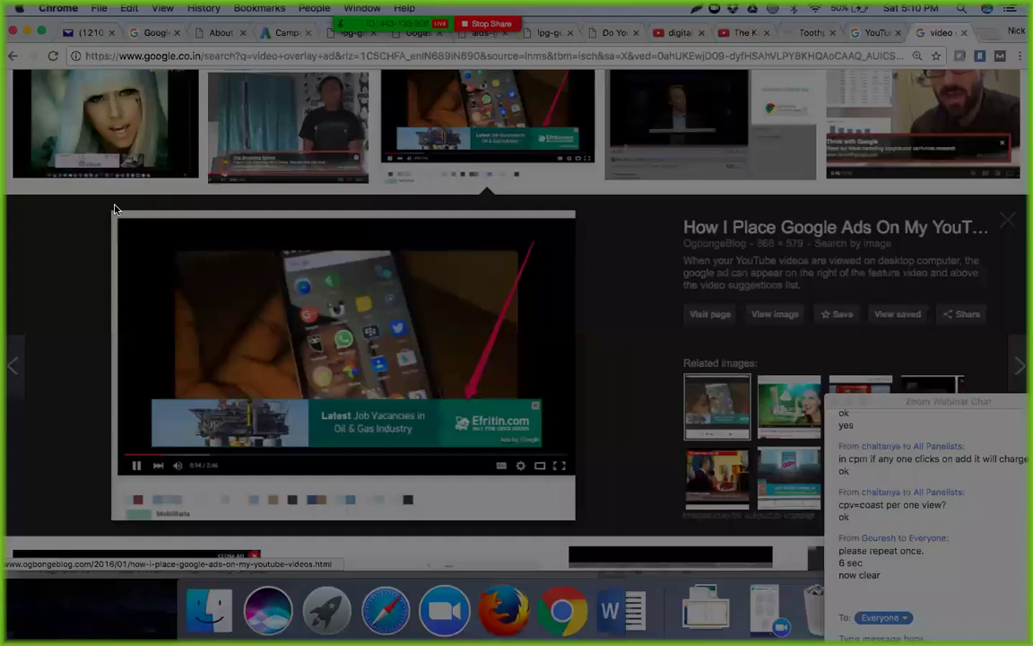
mouse_move(113, 213)
mouse_down()
mouse_move(368, 369)
mouse_move(445, 438)
mouse_move(581, 481)
mouse_up()
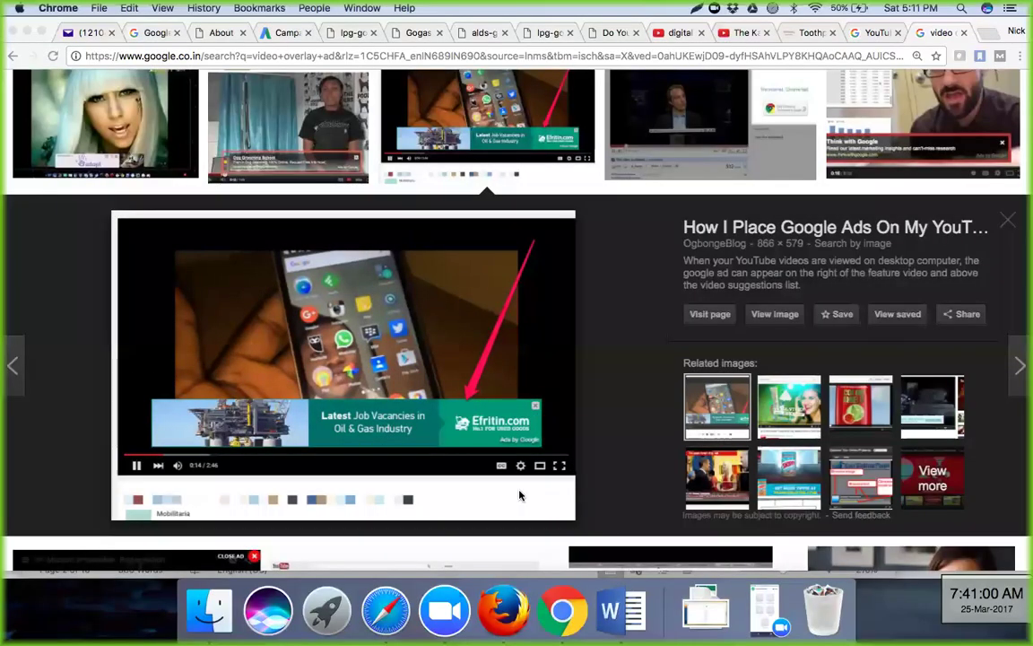
Step: Switch to the Word document and paste the Efritin.com overlay screenshot below the existing TrueView Overlay ad example
click(622, 610)
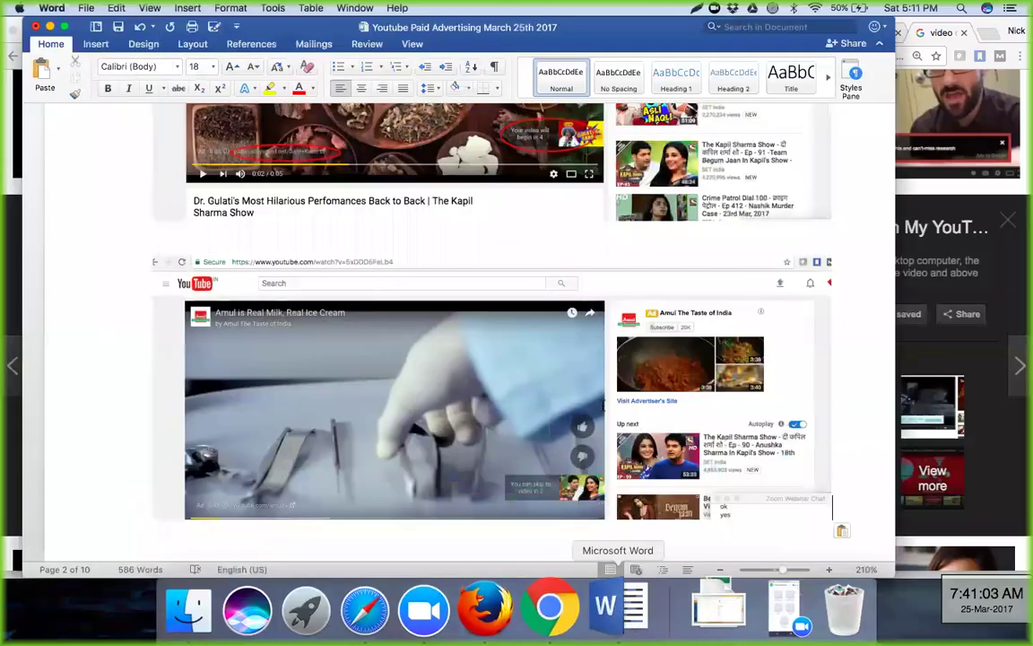
scroll(603, 406, up, 5)
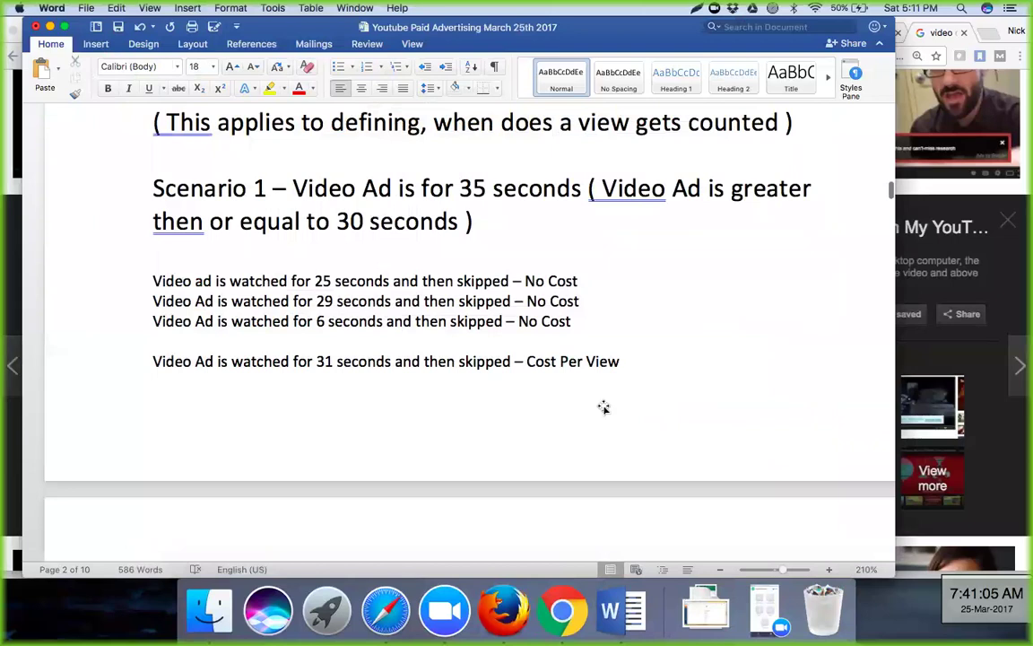
scroll(604, 408, down, 10)
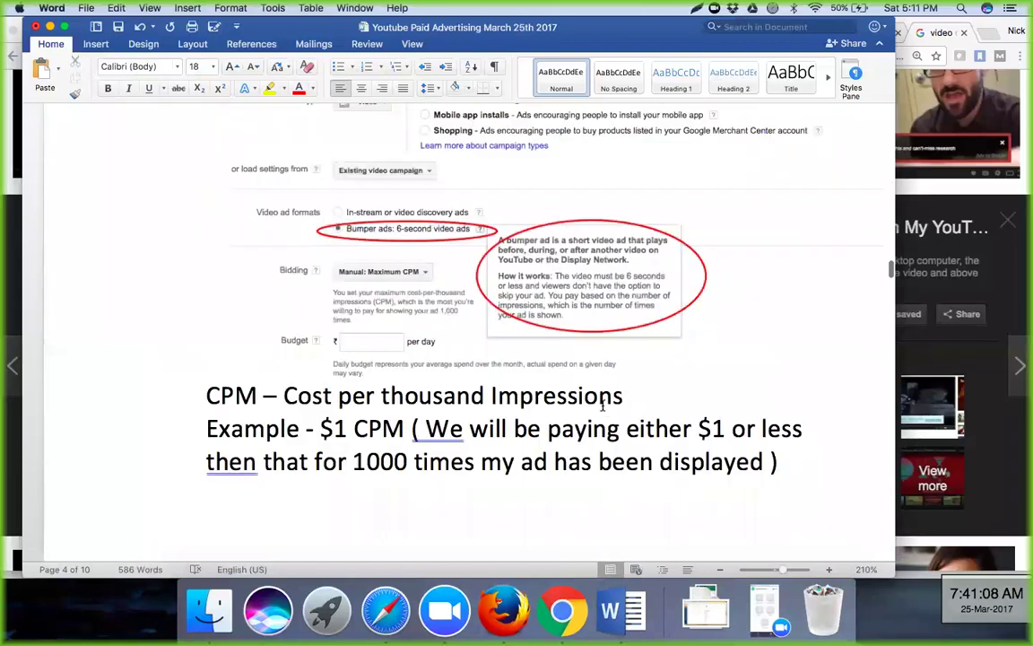
scroll(602, 405, down, 5)
scroll(603, 407, down, 5)
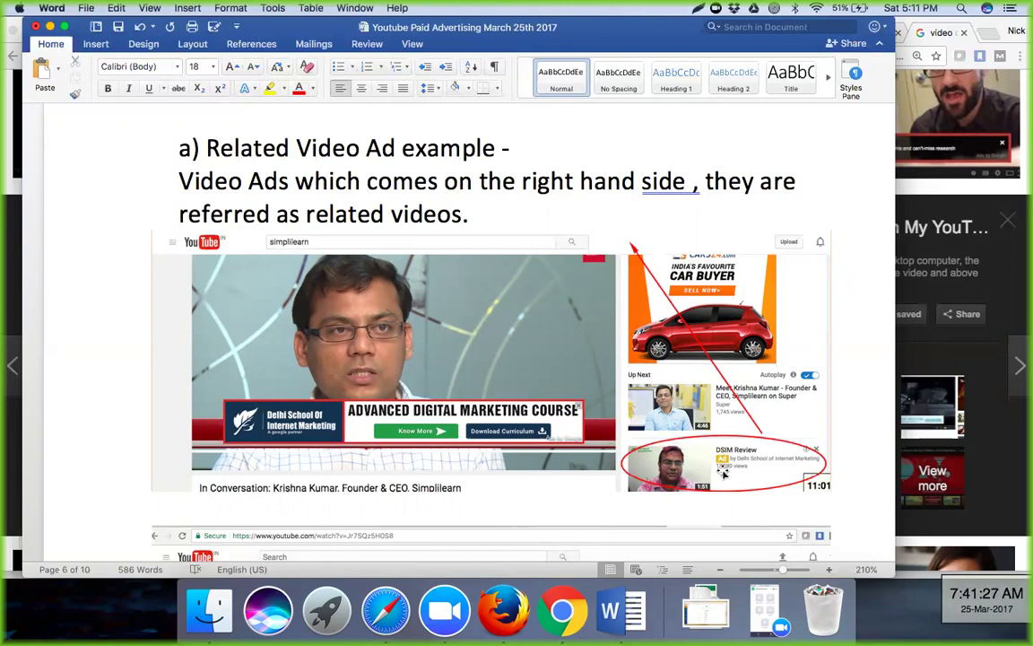
scroll(493, 366, down, 5)
scroll(493, 367, down, 8)
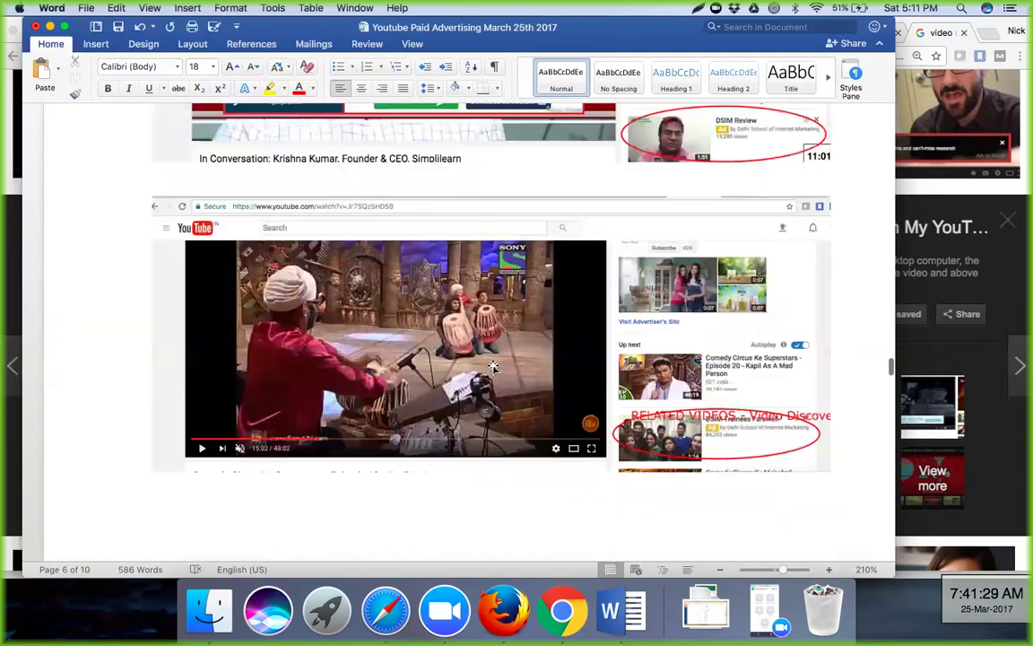
scroll(490, 330, down, 5)
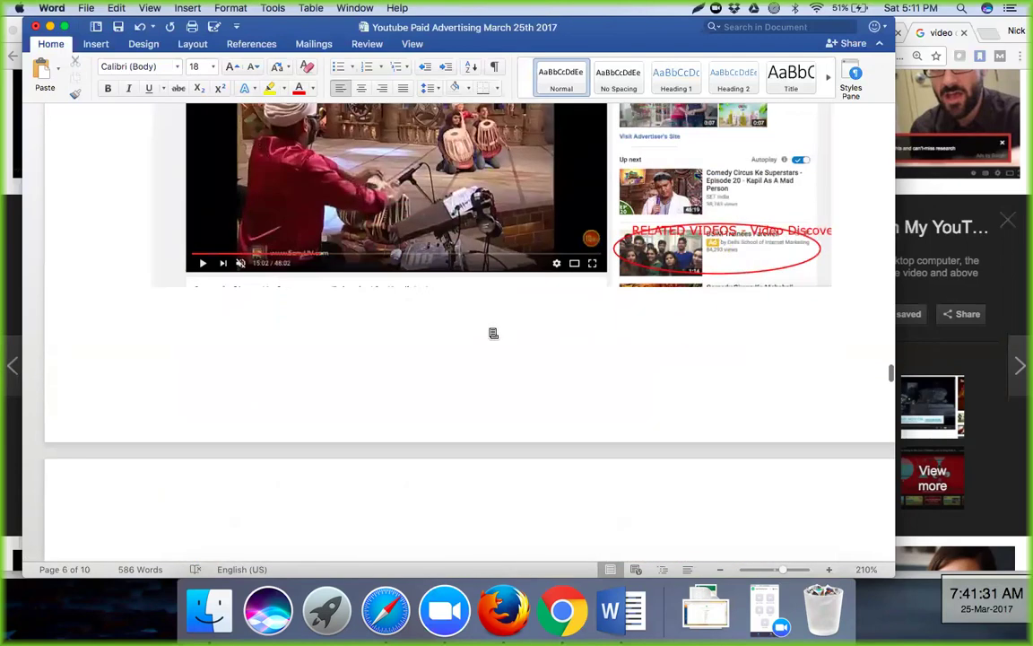
scroll(490, 330, up, 20)
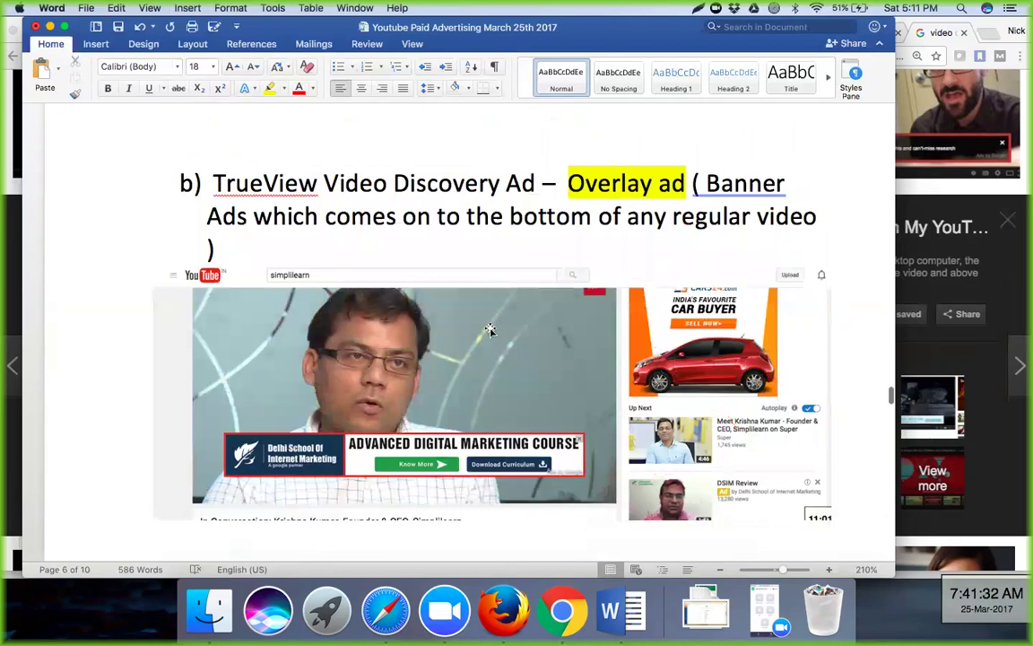
scroll(490, 330, down, 1)
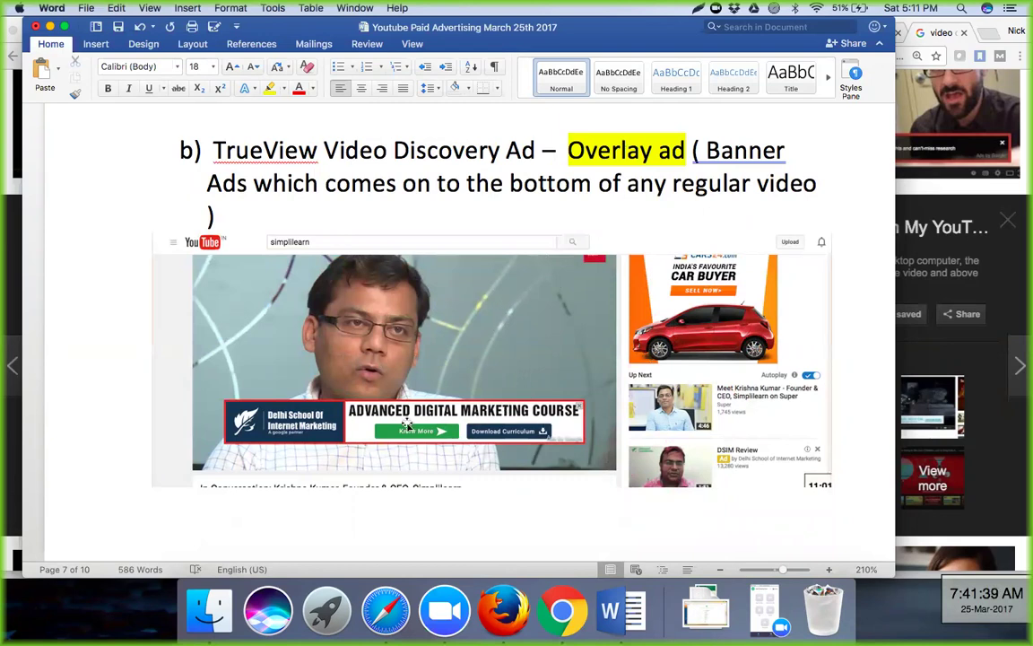
scroll(300, 395, down, 3)
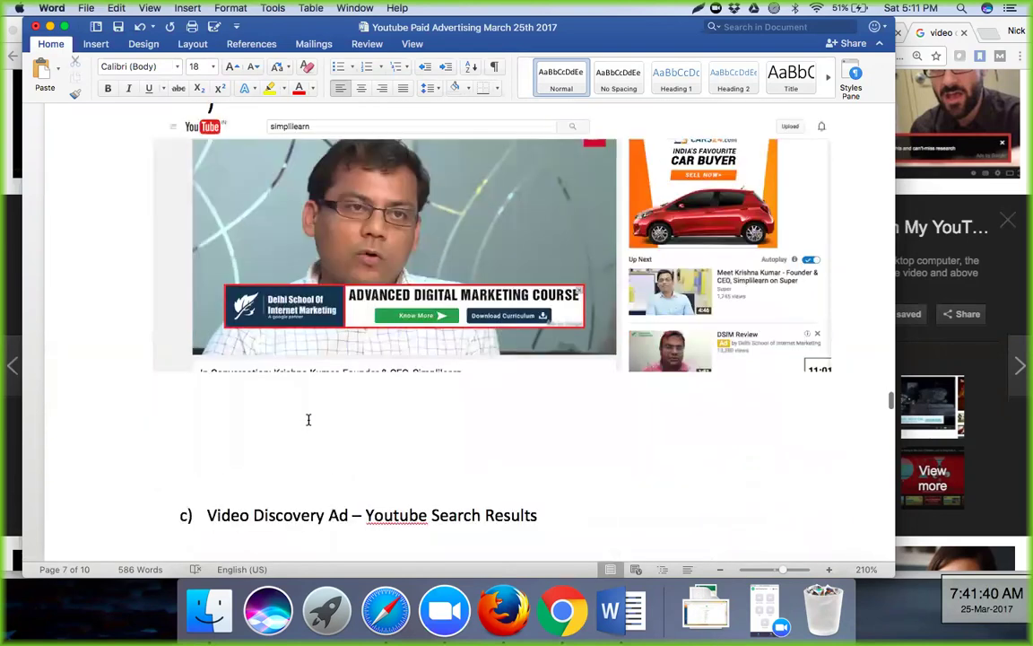
click(279, 417)
key(super+v)
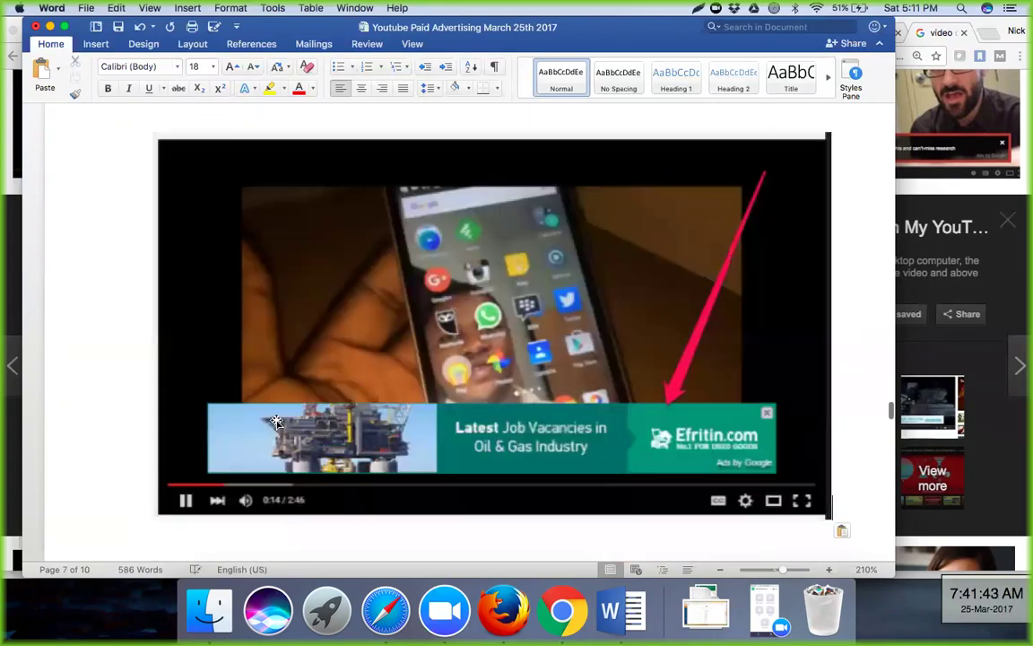
Step: Examine the Video Discovery Ad sections on YouTube search results and third-party partner websites, and the annotated search-ad screenshots
scroll(278, 420, down, 3)
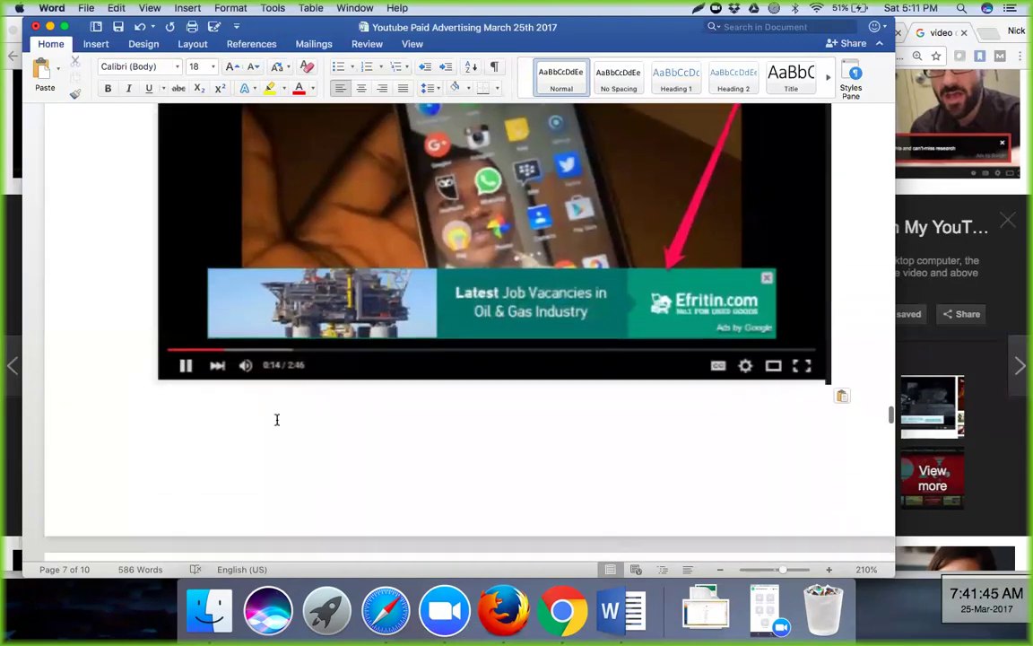
scroll(277, 419, down, 8)
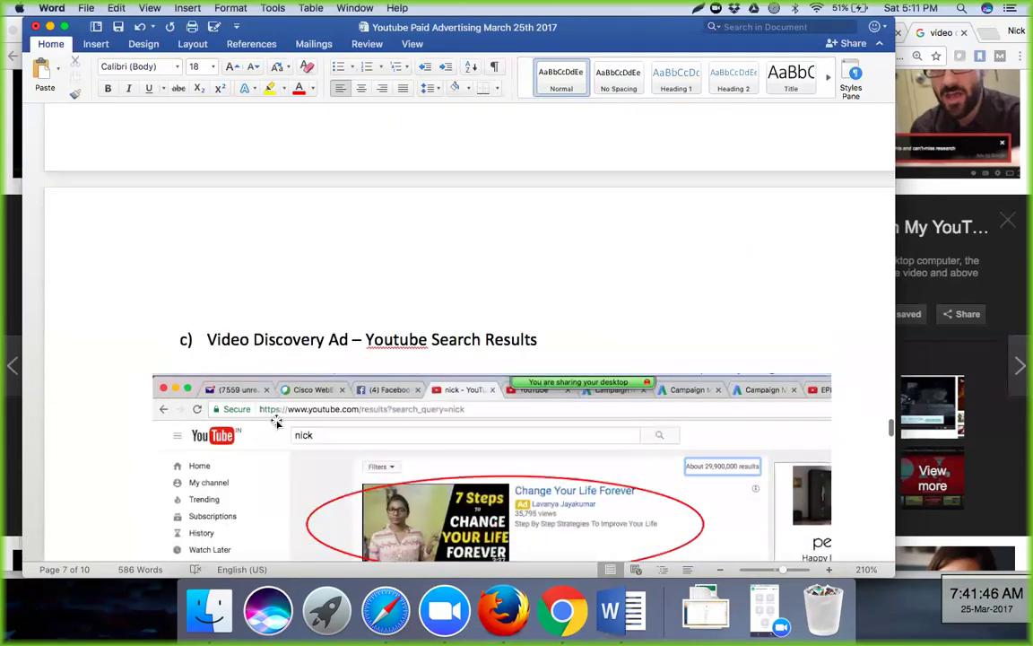
scroll(277, 422, down, 4)
scroll(277, 420, down, 1)
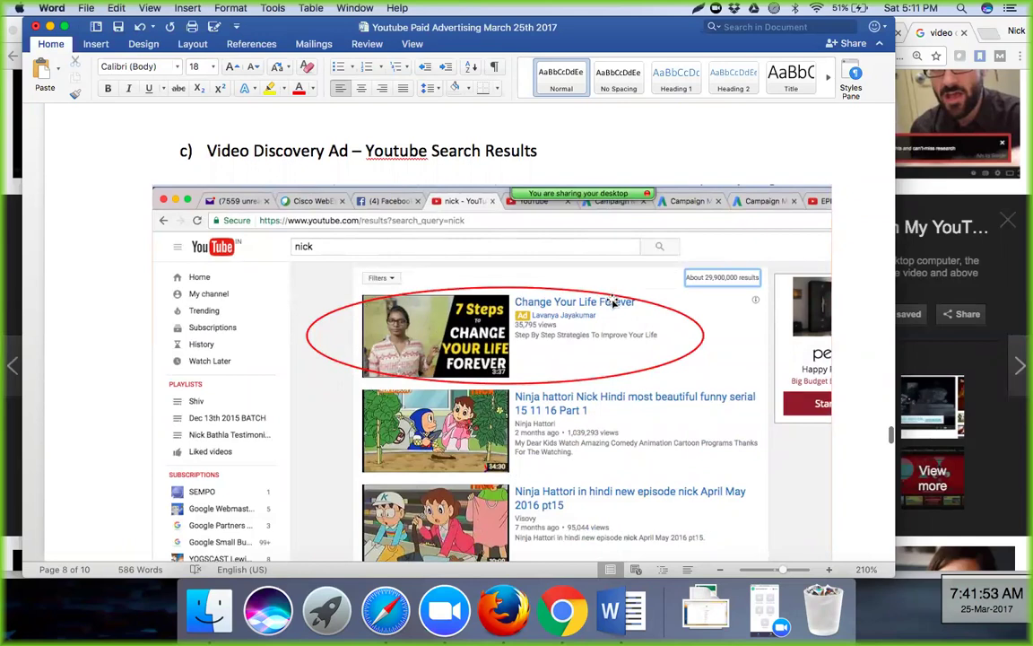
scroll(422, 330, down, 2)
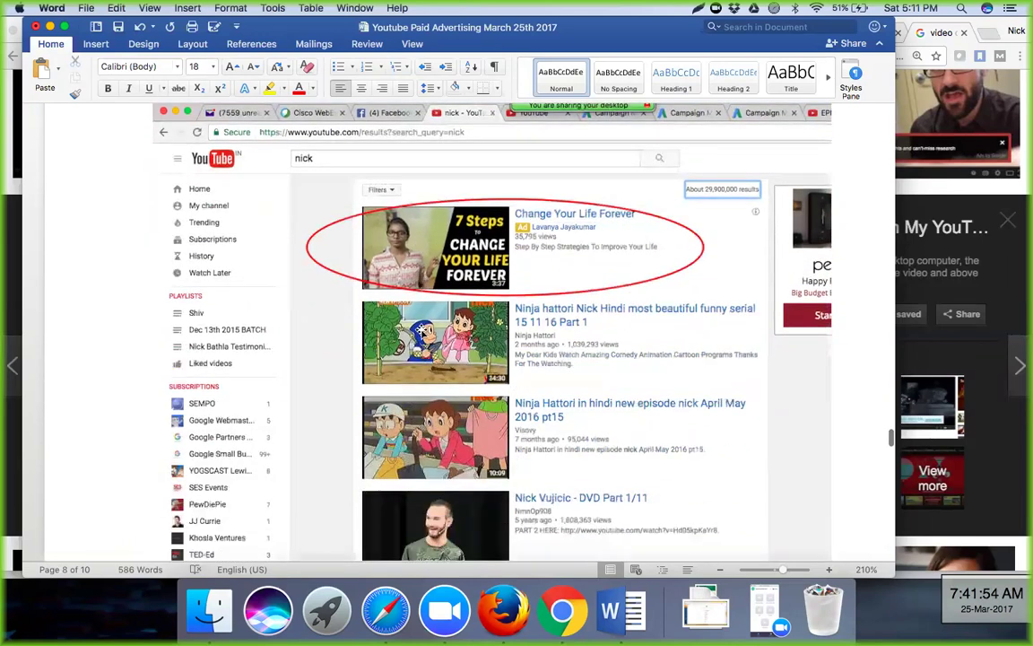
scroll(421, 329, down, 10)
scroll(420, 330, down, 15)
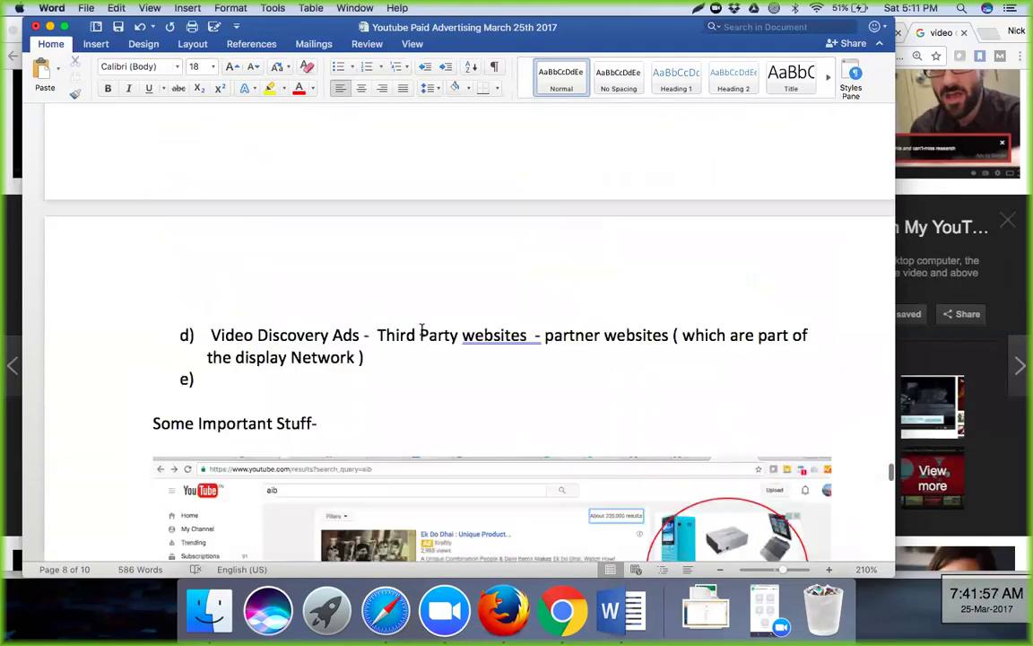
scroll(422, 329, down, 2)
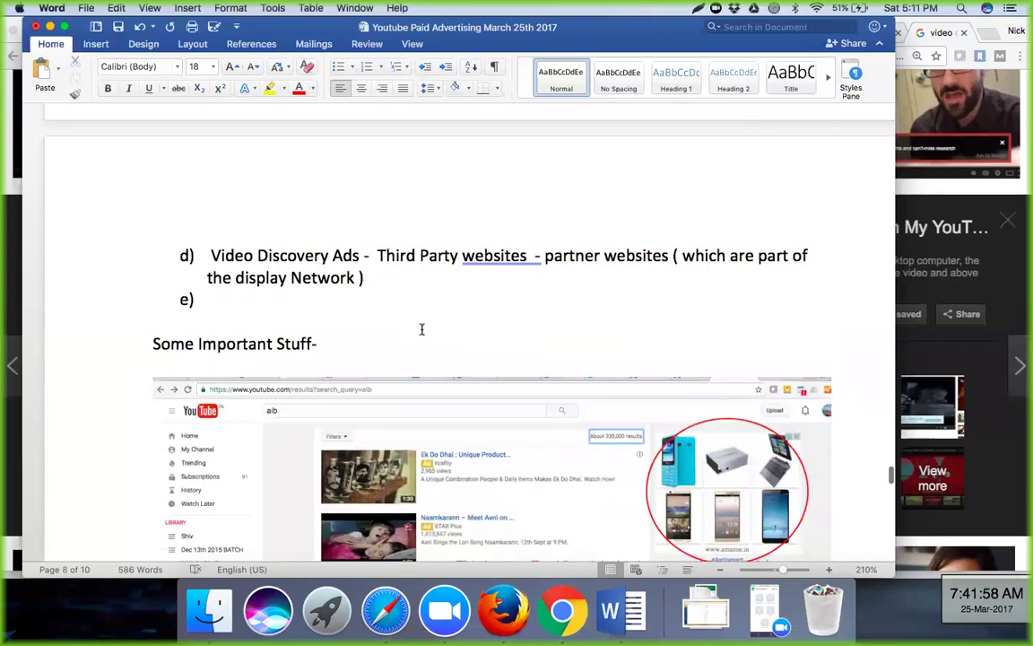
scroll(421, 329, down, 1)
scroll(421, 328, up, 1)
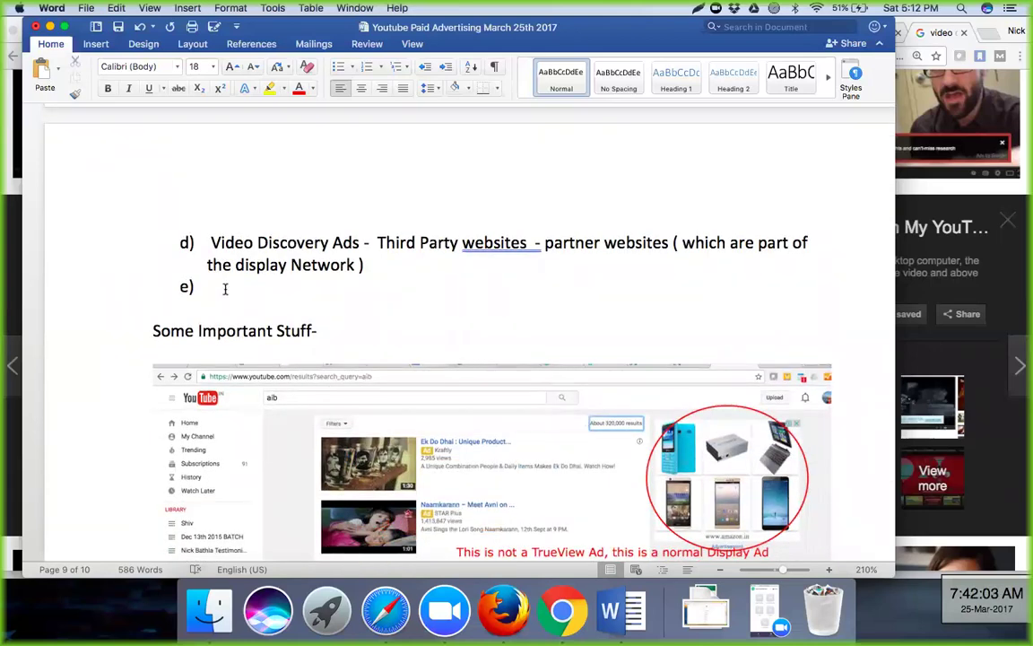
scroll(226, 292, up, 10)
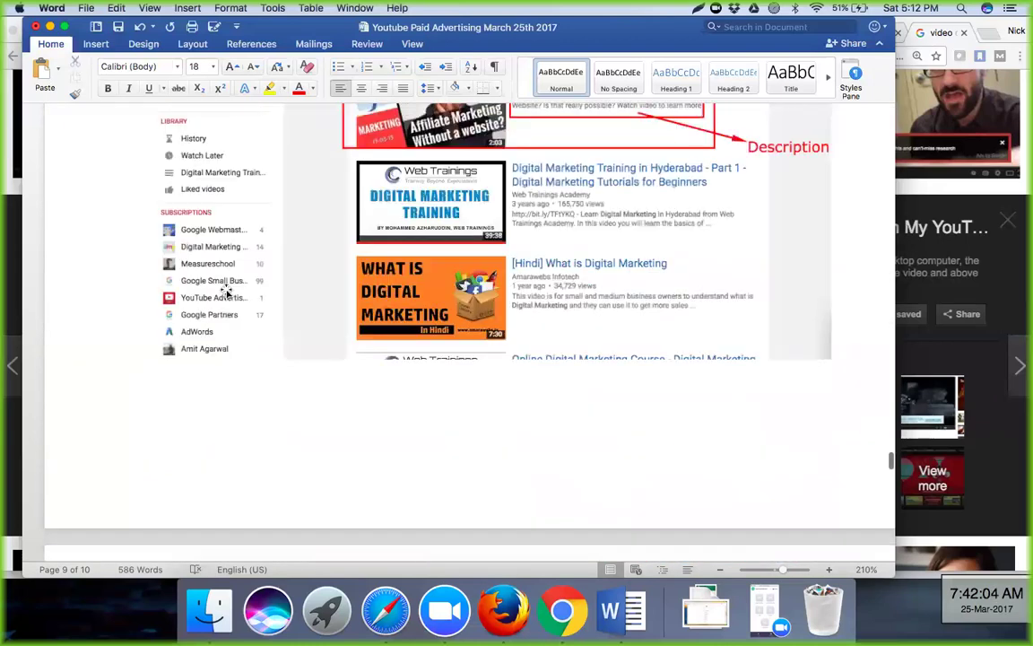
Step: Tidy the spacing below the third-party websites Video Discovery Ads entry, leaving blank space above the Some Important Stuff heading
scroll(226, 292, down, 10)
scroll(228, 304, down, 3)
click(182, 449)
key(BackSpace)
key(BackSpace)
key(Return)
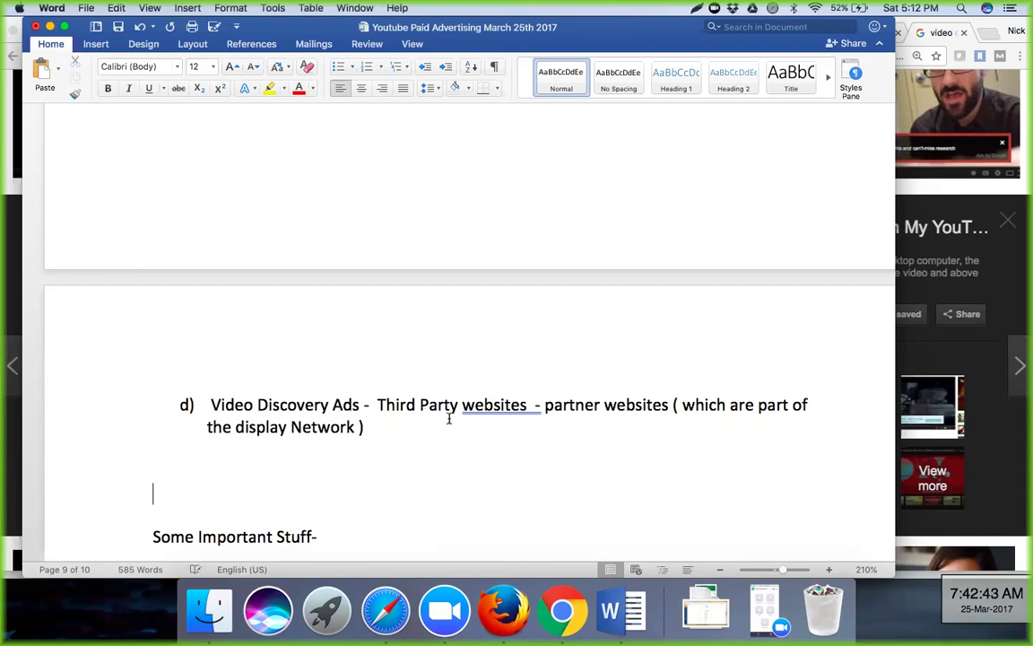
Step: Review the annotated display-ad examples under Some Important Stuff and look back at the overlay ad screenshot
scroll(449, 417, down, 10)
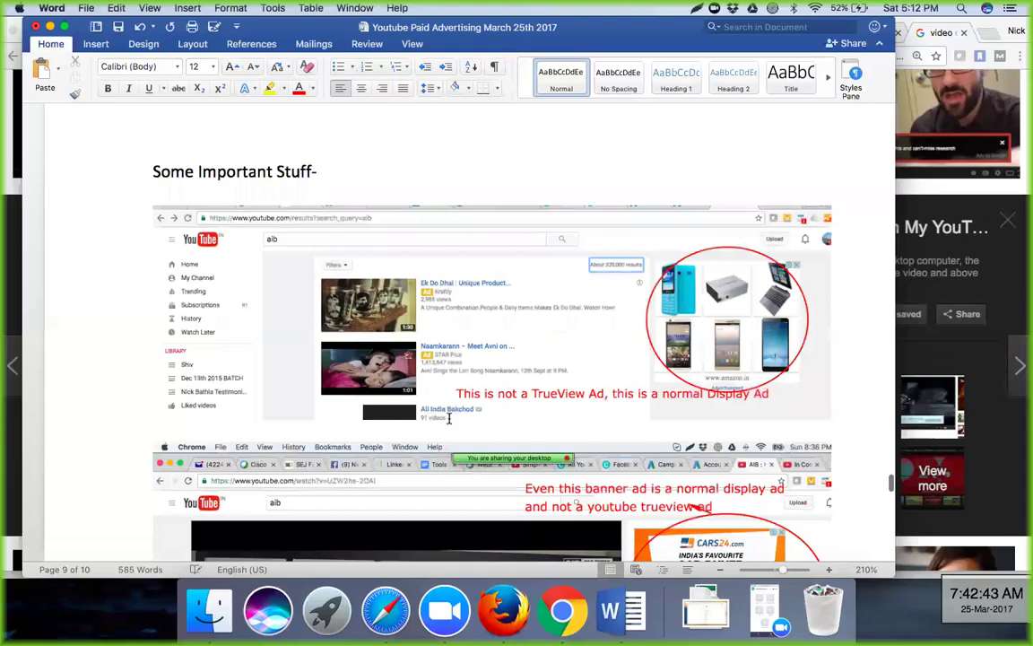
scroll(449, 420, down, 10)
scroll(453, 423, up, 15)
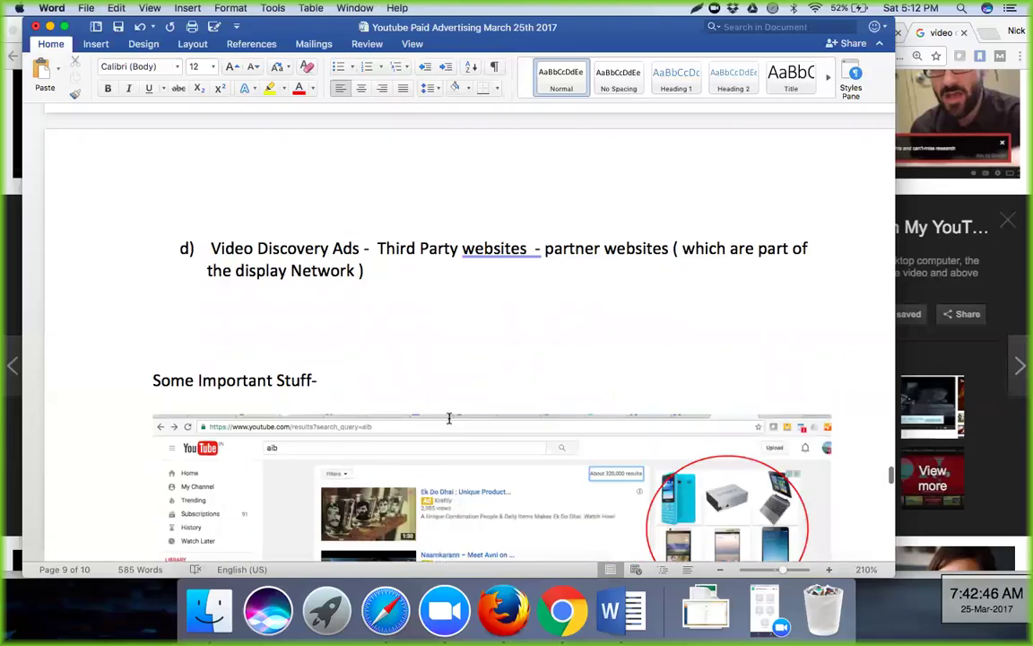
scroll(453, 423, down, 5)
scroll(449, 418, down, 5)
scroll(450, 418, up, 5)
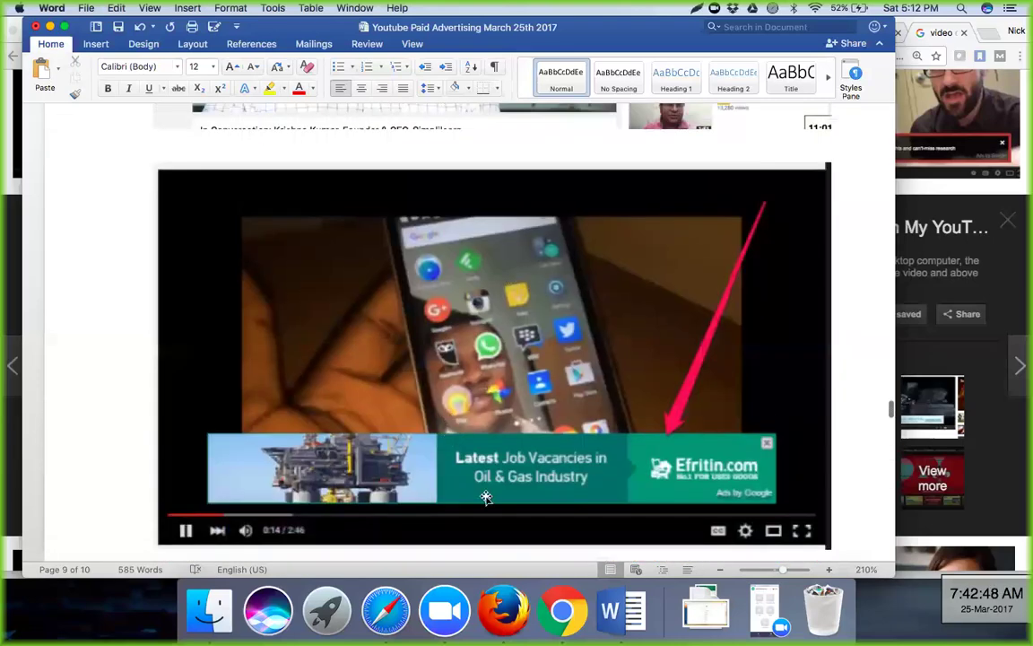
Step: Switch to Chrome, return to the AdWords setup page for the standard video campaign, and select the existing campaign name for editing
click(560, 611)
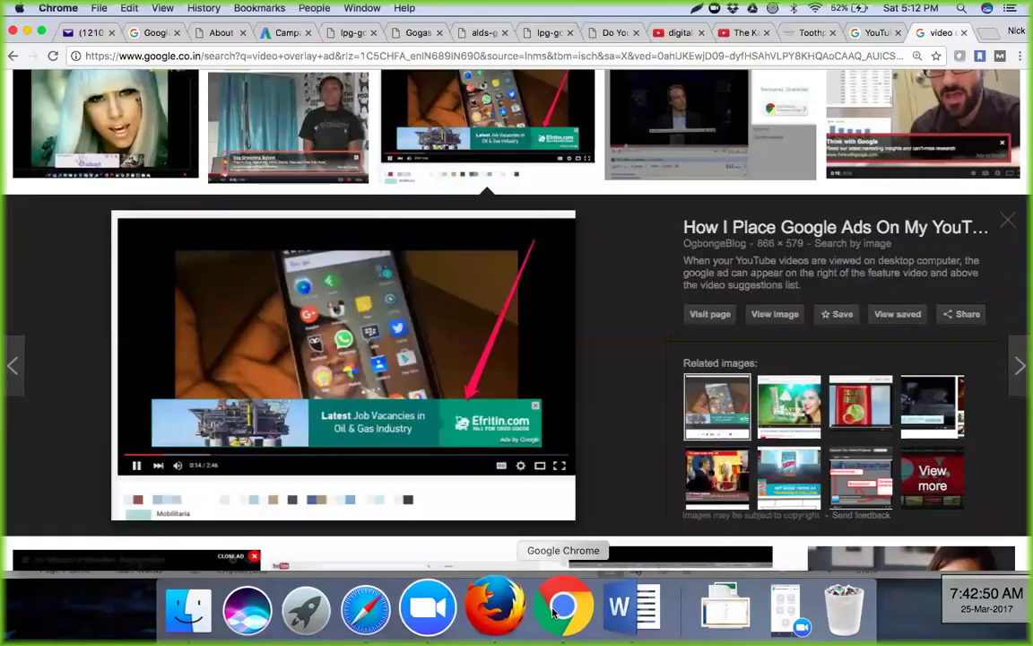
click(674, 33)
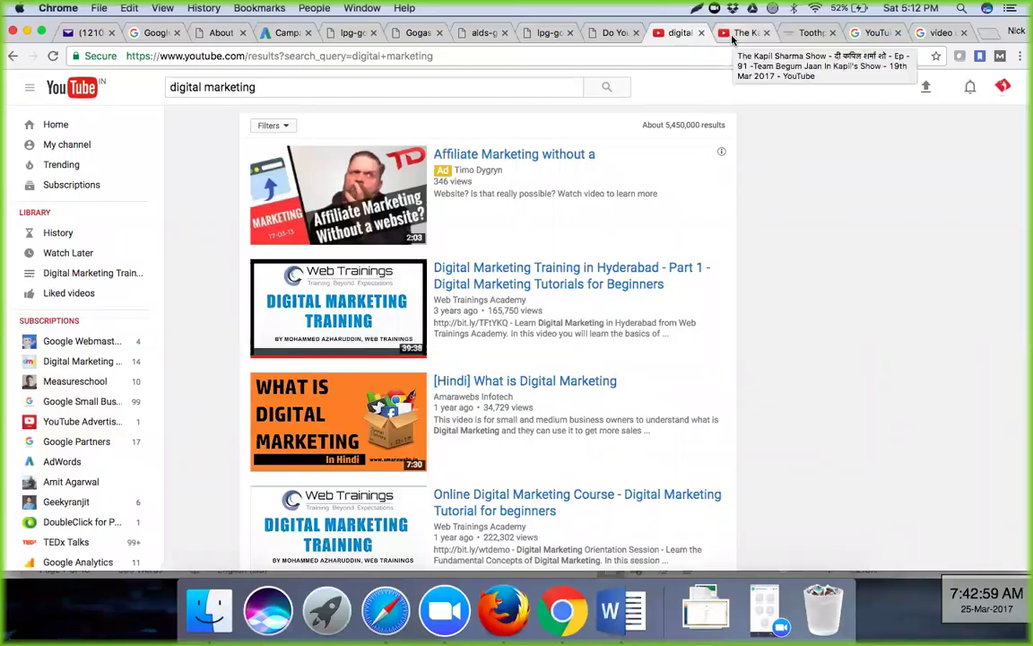
click(733, 36)
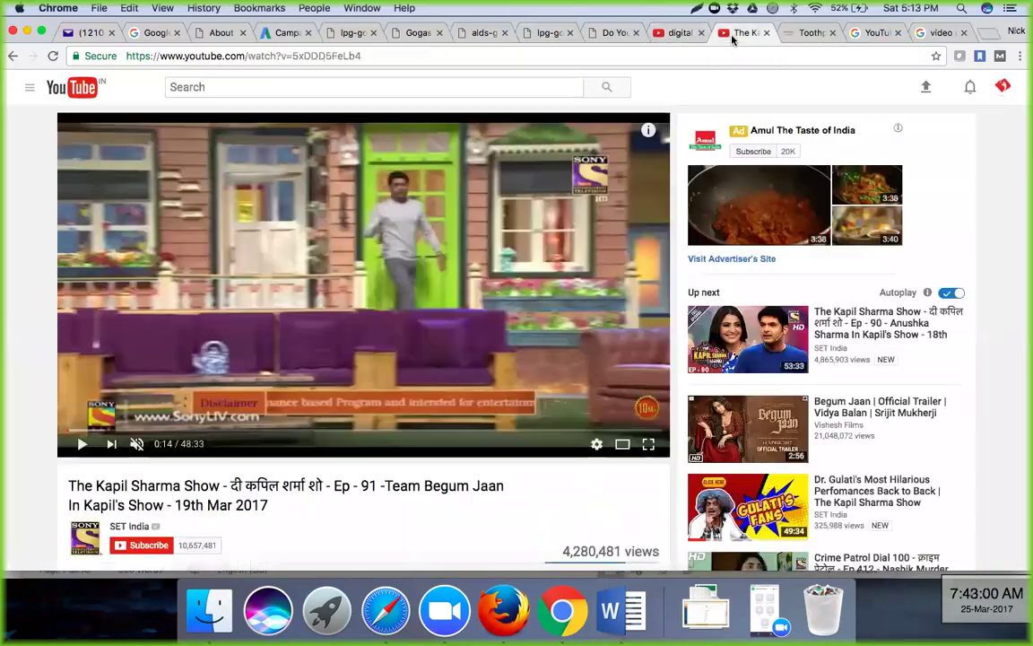
click(616, 36)
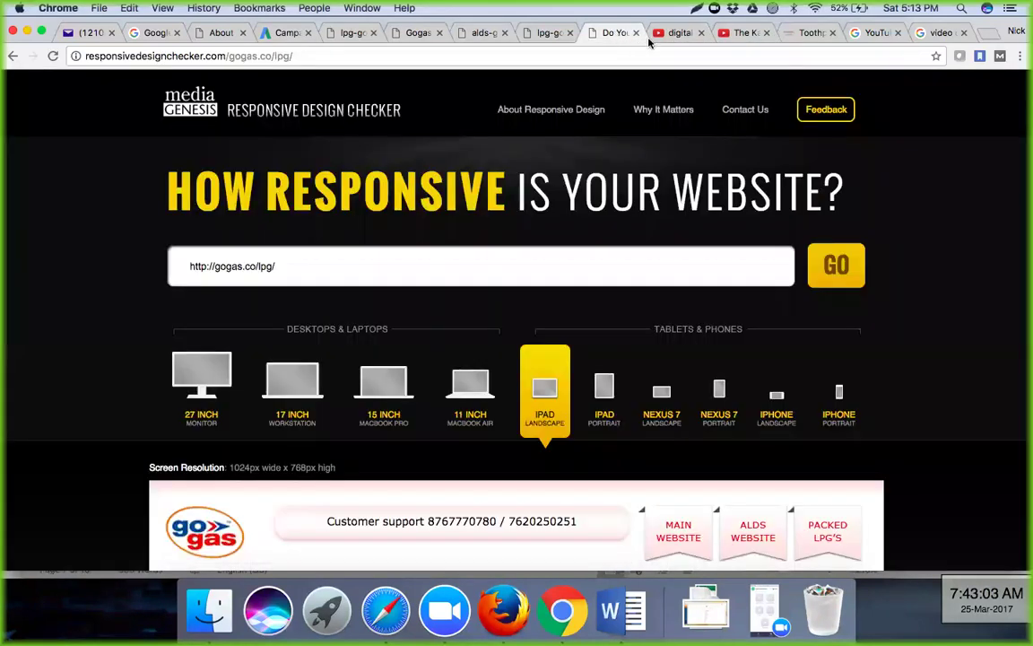
click(803, 34)
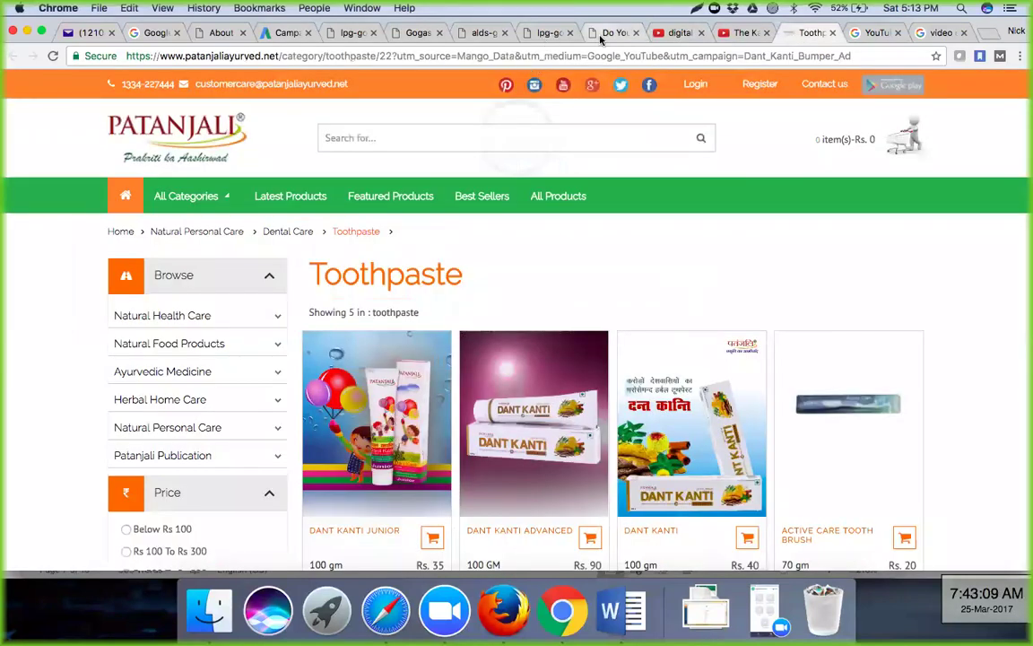
click(267, 33)
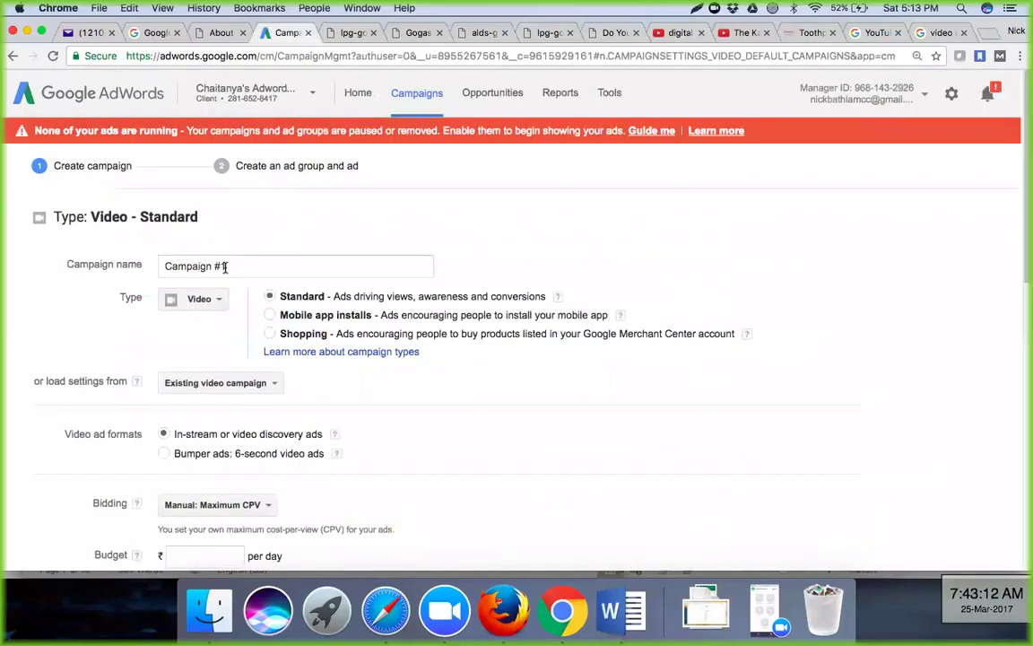
drag(225, 266, 155, 266)
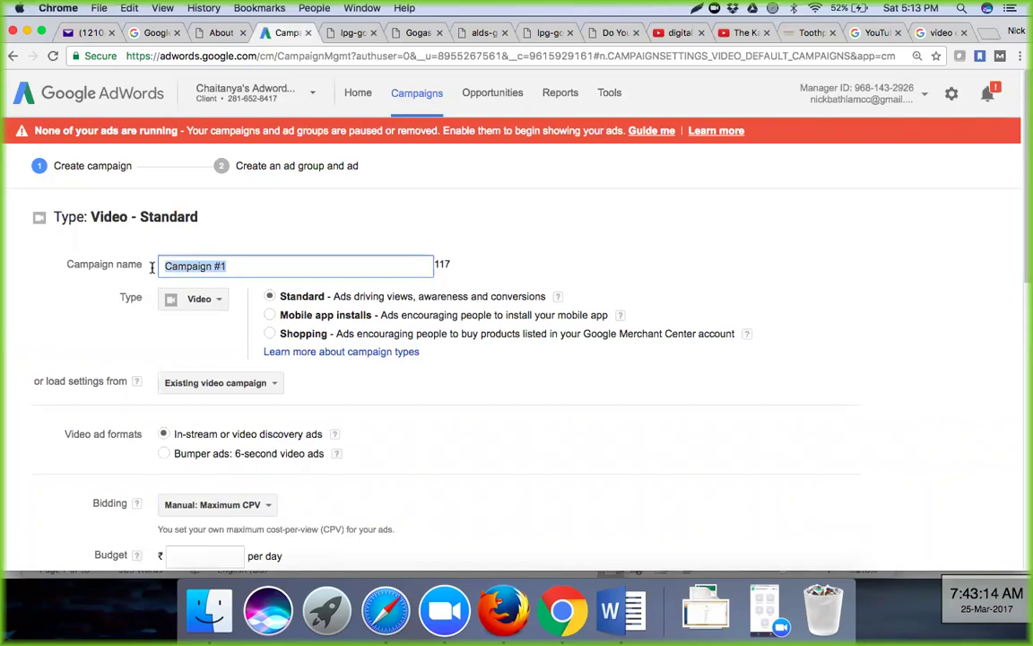